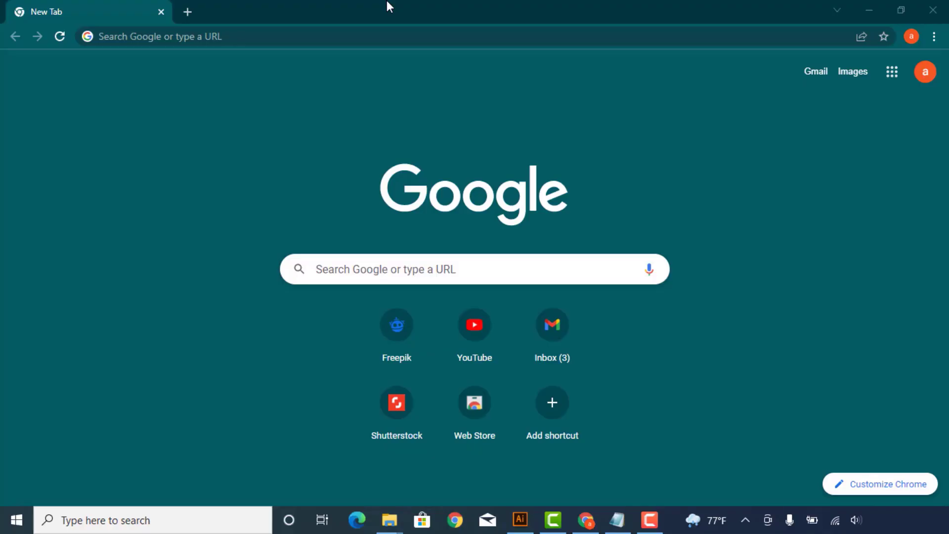
- Draw a rectangle left of the artboard and try blue and grey swatch fills
left_click(520, 519)
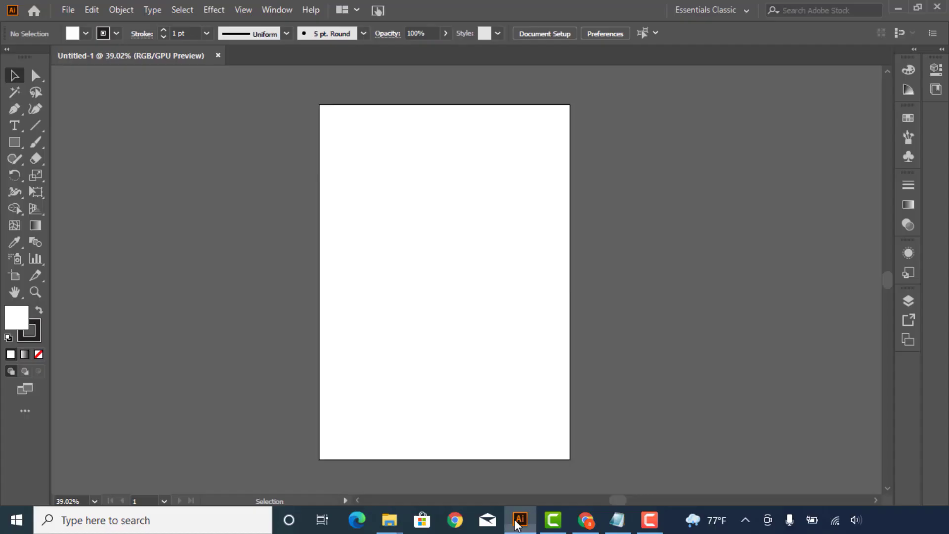
left_click(14, 141)
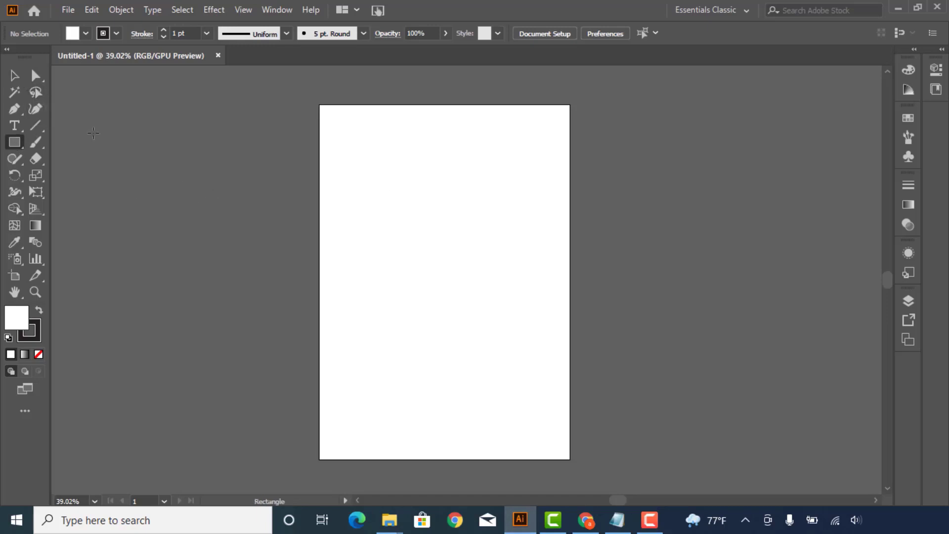
left_click_drag(93, 133, 253, 255)
left_click(908, 118)
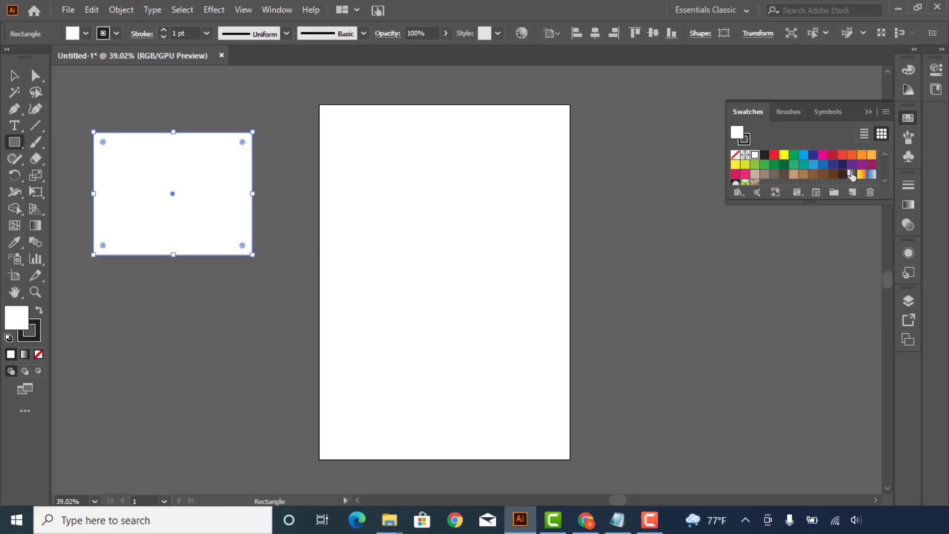
left_click(802, 155)
scroll(802, 158, "down", 2)
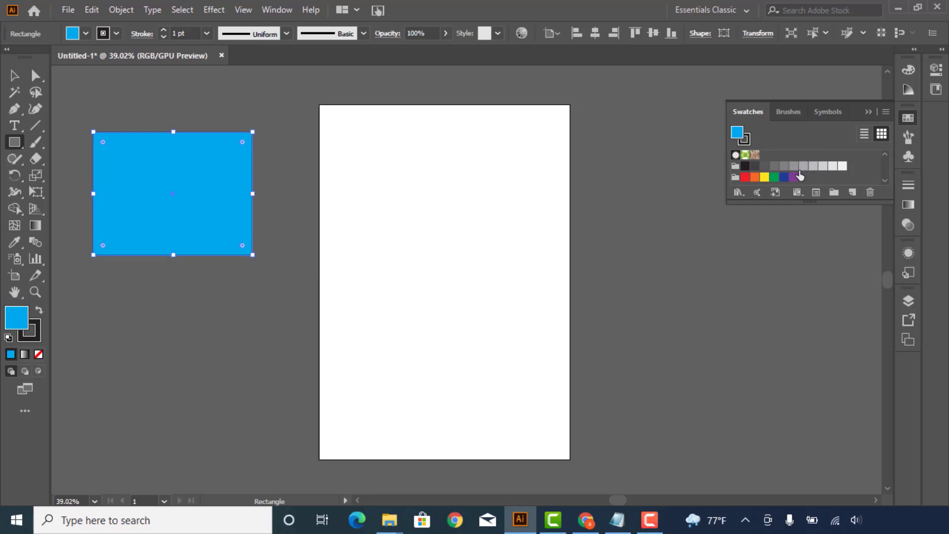
left_click(775, 166)
- Fill the rectangle with vivid magenta in the Color Picker
double_click(21, 319)
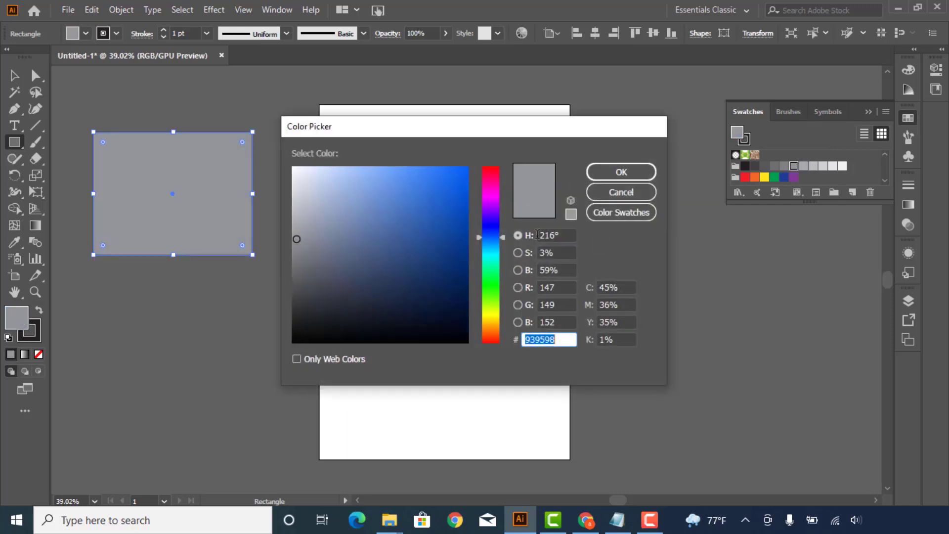
left_click(481, 181)
left_click(451, 177)
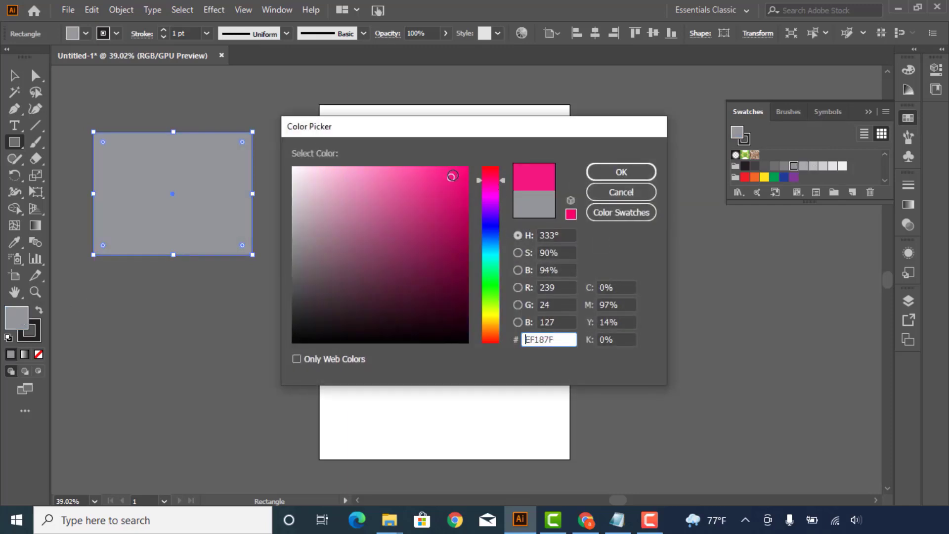
left_click(617, 171)
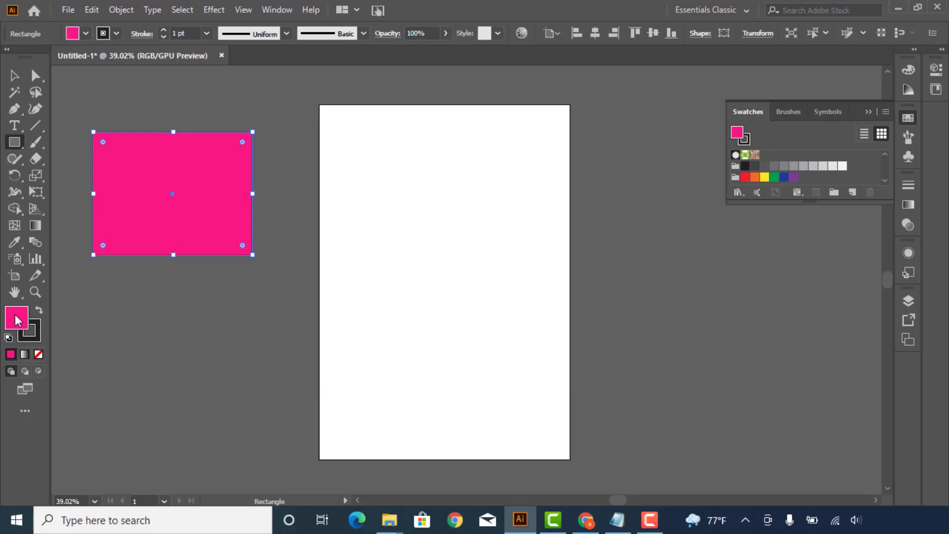
- Change the rectangle's fill to bright green in the Color Picker
double_click(17, 318)
left_click(490, 272)
left_click(430, 170)
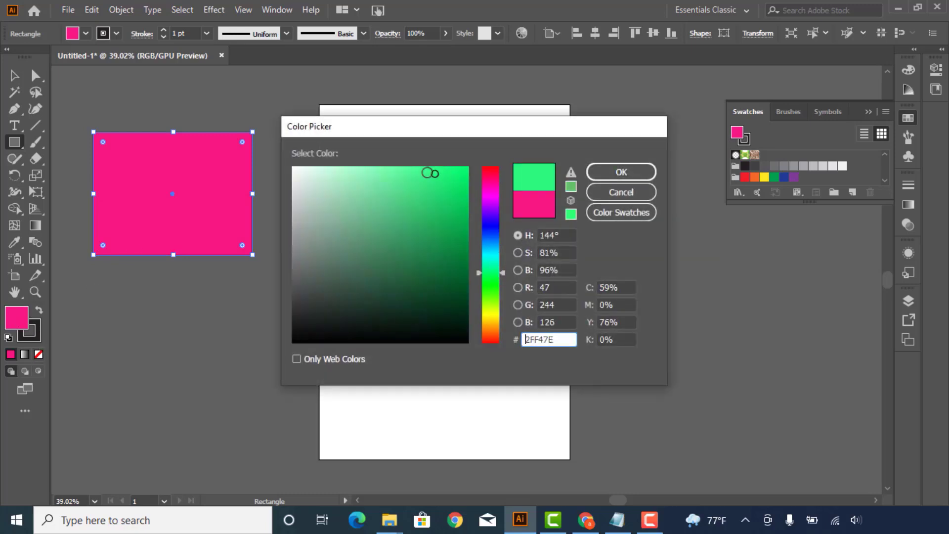
left_click(593, 174)
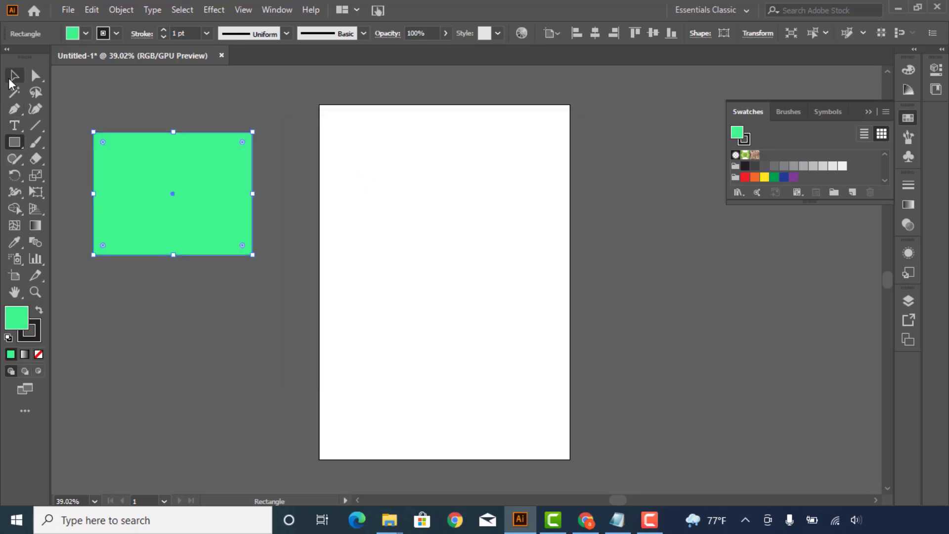
left_click(14, 77)
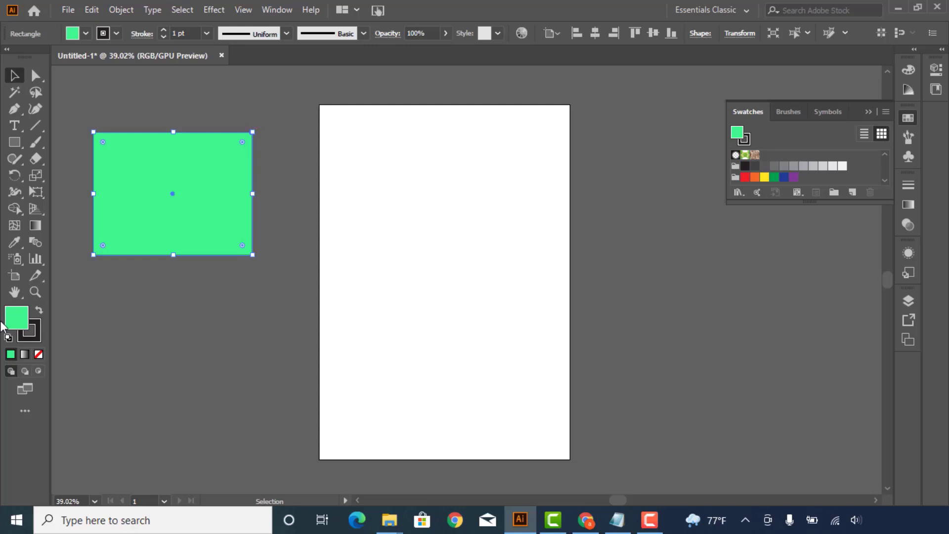
- Refill the rectangle with a saturated pinkish magenta in the Color Picker
double_click(16, 316)
left_click(491, 199)
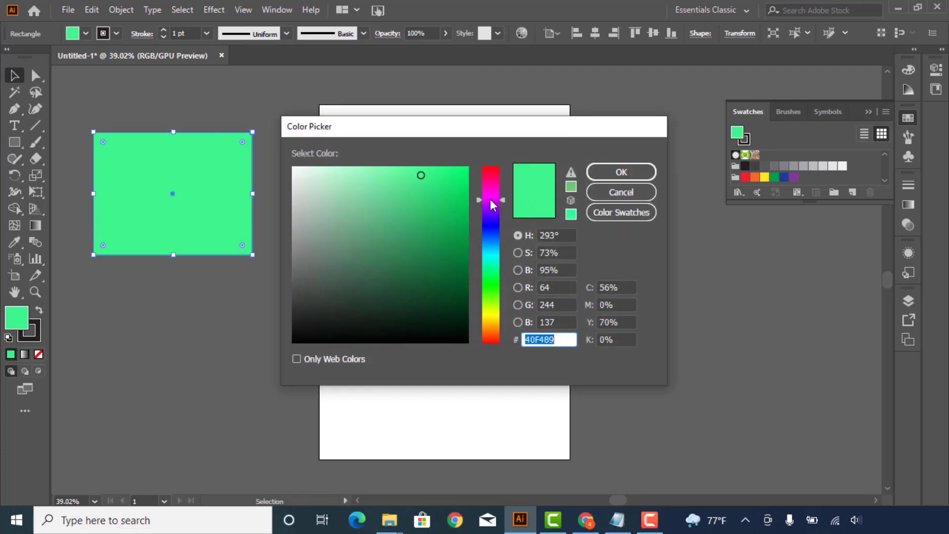
left_click(464, 179)
left_click_drag(494, 199, 467, 197)
left_click(493, 195)
left_click(609, 170)
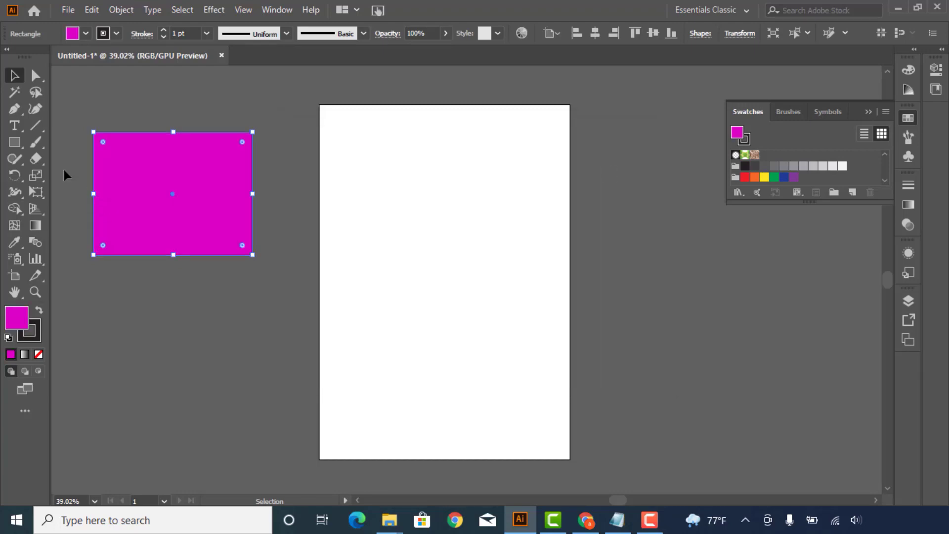
- Set the stroke to None and inspect the fill's hex value D603C7 without changing it
left_click(116, 33)
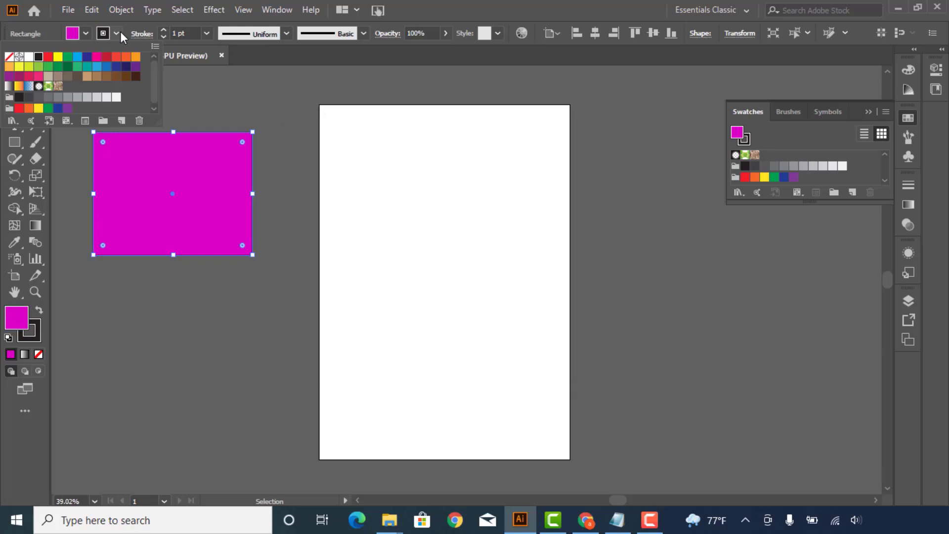
left_click(8, 56)
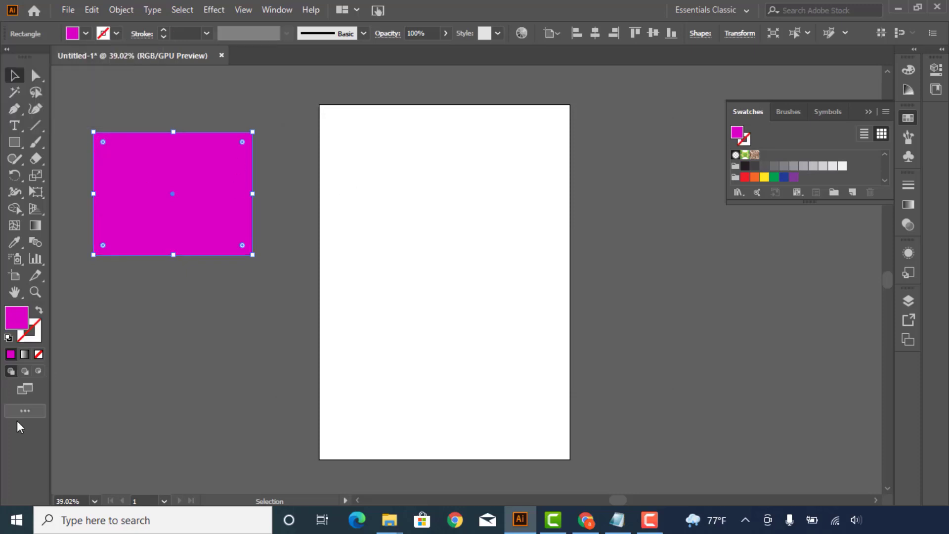
double_click(19, 320)
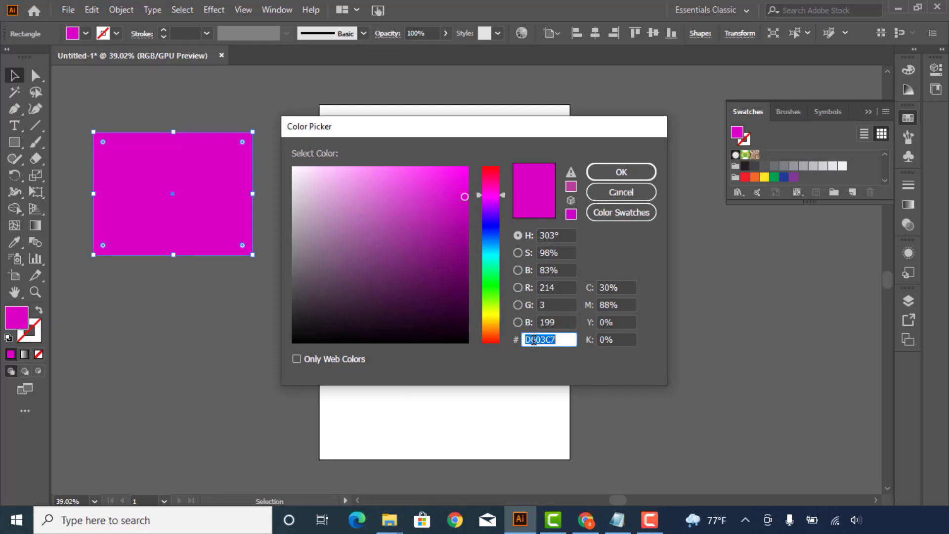
left_click(530, 341)
left_click_drag(534, 344, 561, 349)
left_click(547, 341)
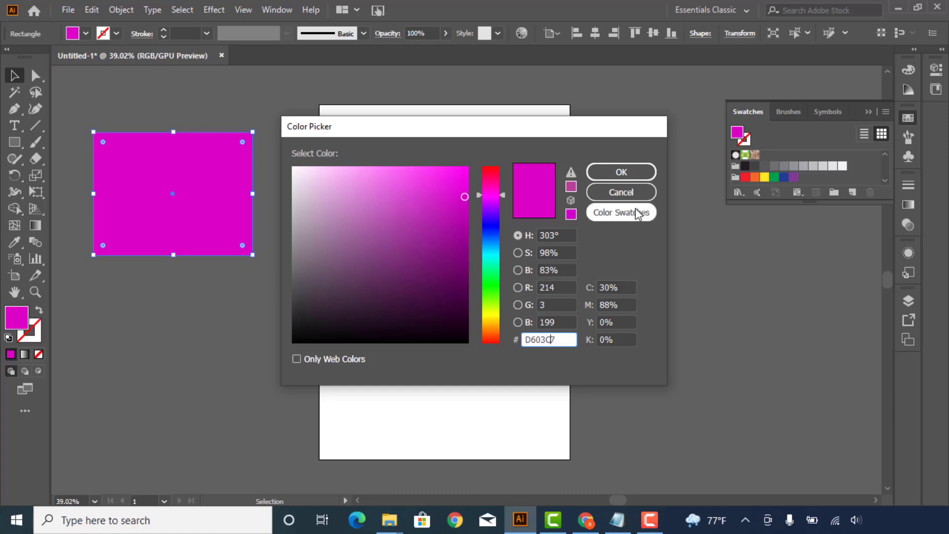
left_click(627, 195)
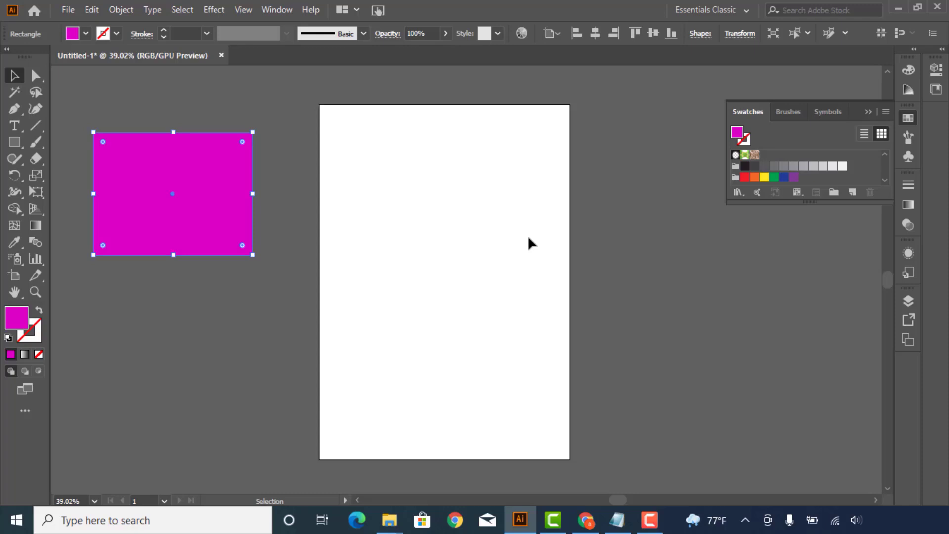
- Widen the Notepad list of colour and font sites and copy the flatuicolors.com address
left_click(616, 519)
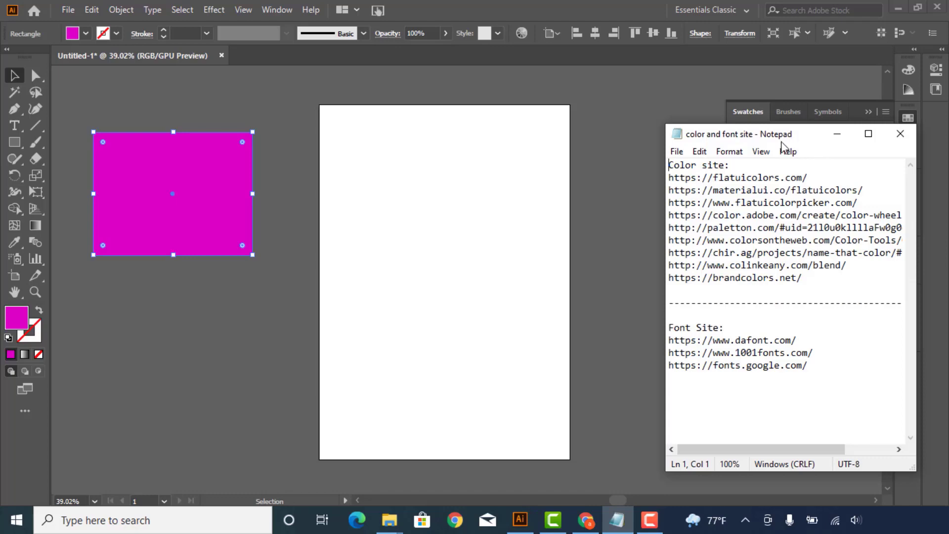
left_click_drag(781, 142, 590, 143)
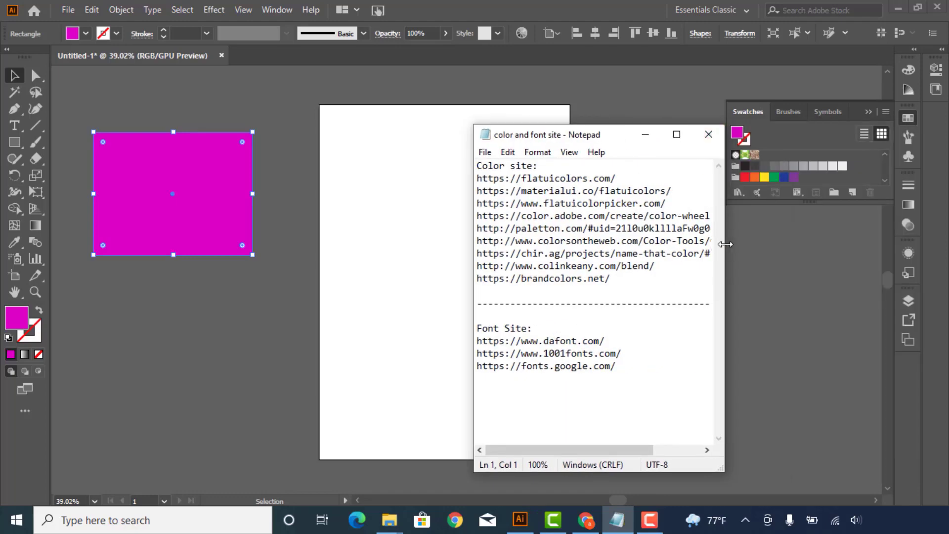
left_click_drag(725, 244, 830, 244)
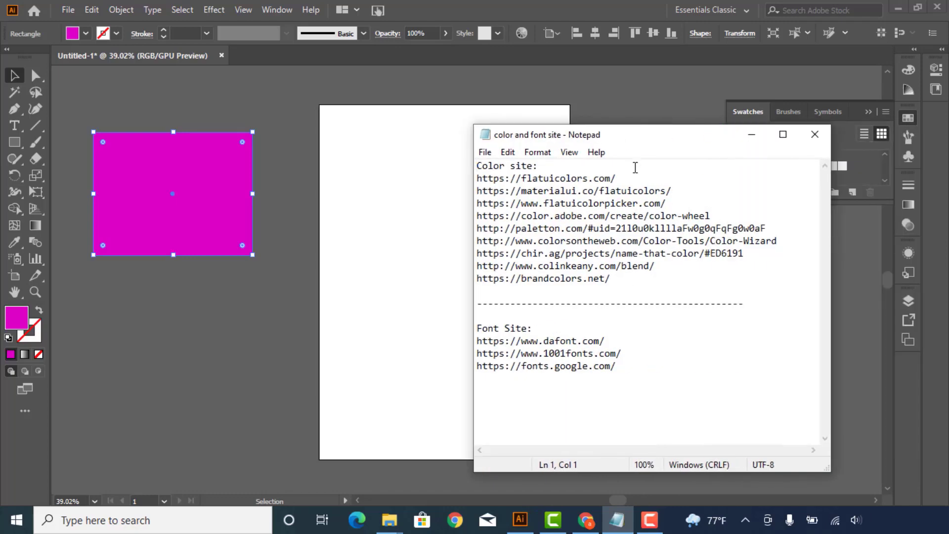
left_click_drag(619, 177, 455, 178)
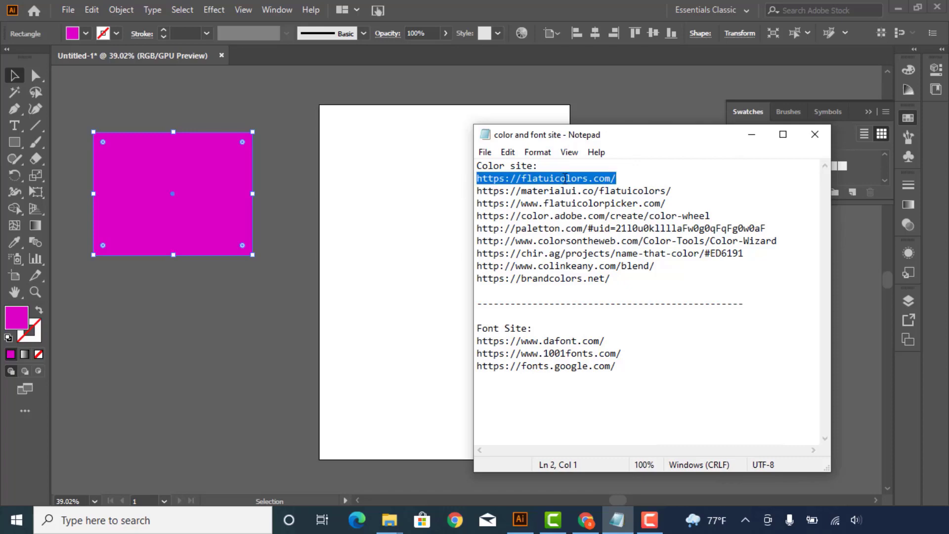
right_click(564, 179)
left_click(534, 216)
- Load flatuicolors.com in Chrome, then highlight the materialui.co/flatuicolors address in Notepad
left_click(586, 519)
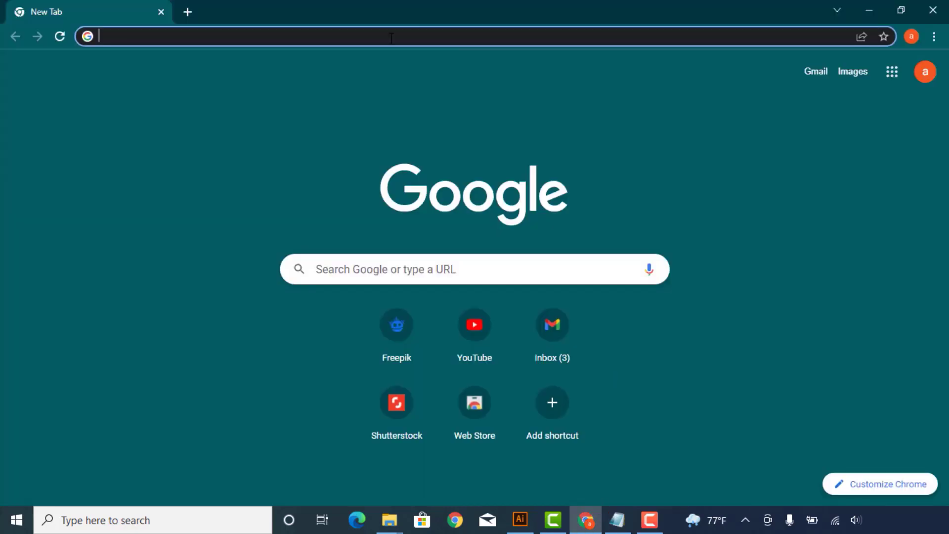
key("ctrl+v")
key("Return")
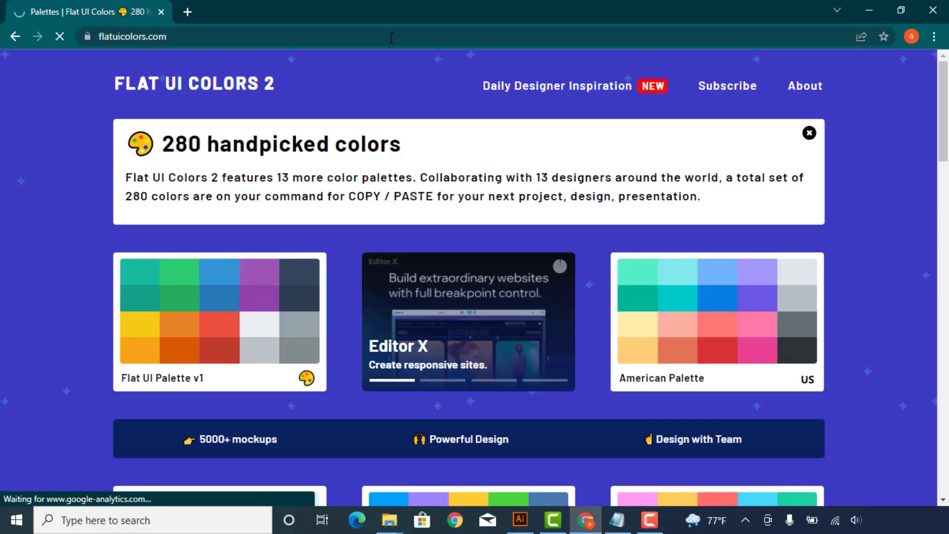
left_click(617, 519)
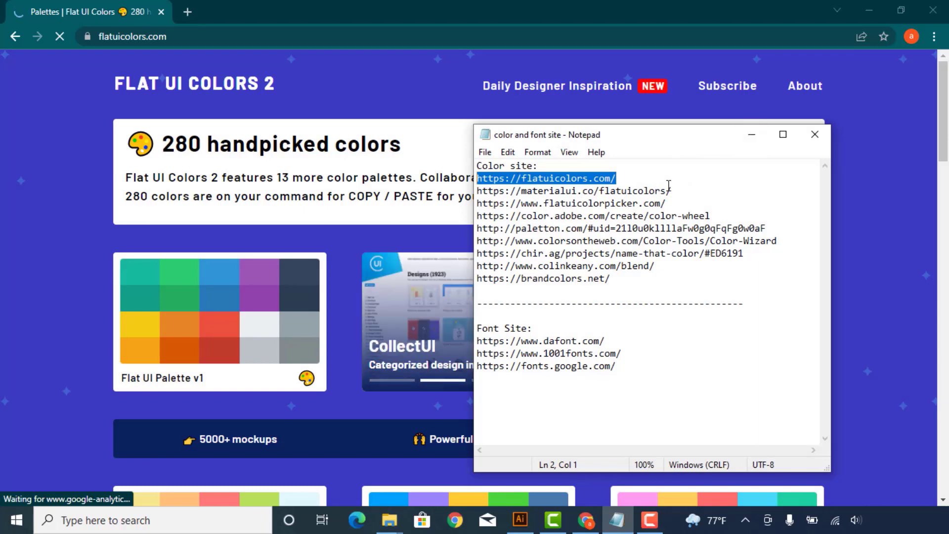
left_click_drag(679, 188, 410, 187)
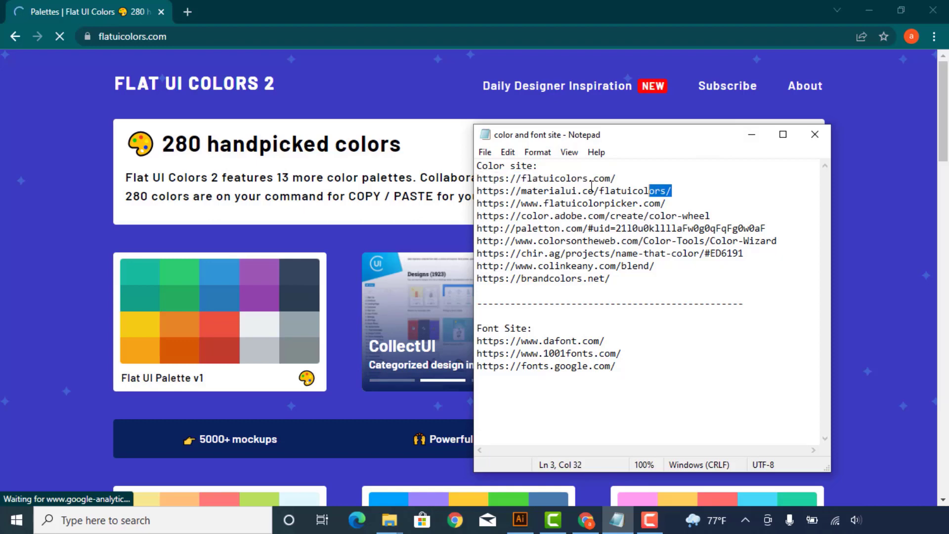
- Hide Notepad and scroll the palettes page to the Aussie, British and Canadian row
left_click(751, 140)
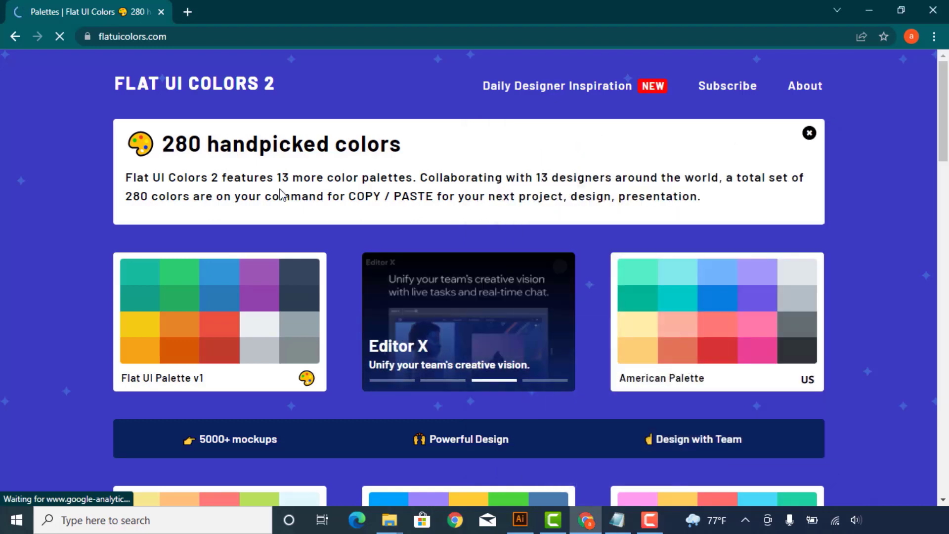
scroll(256, 237, "down", 2)
scroll(248, 272, "down", 3)
scroll(216, 267, "down", 3)
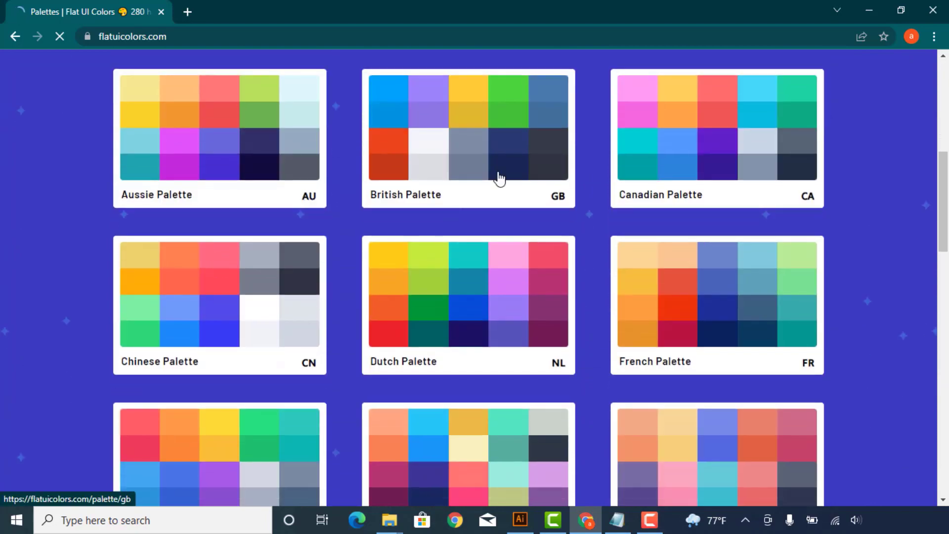
scroll(605, 250, "down", 2)
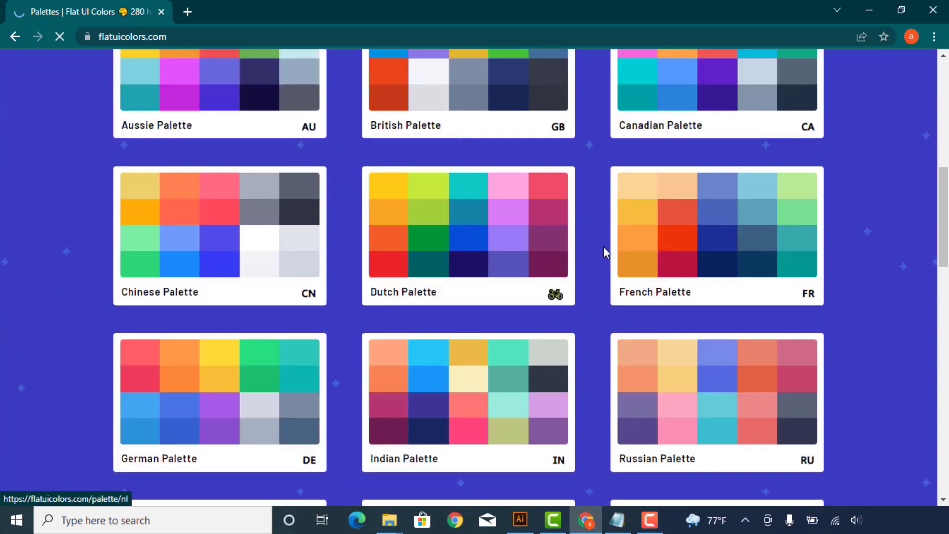
scroll(606, 250, "down", 5)
scroll(606, 250, "down", 6)
scroll(606, 250, "up", 5)
scroll(606, 248, "up", 1)
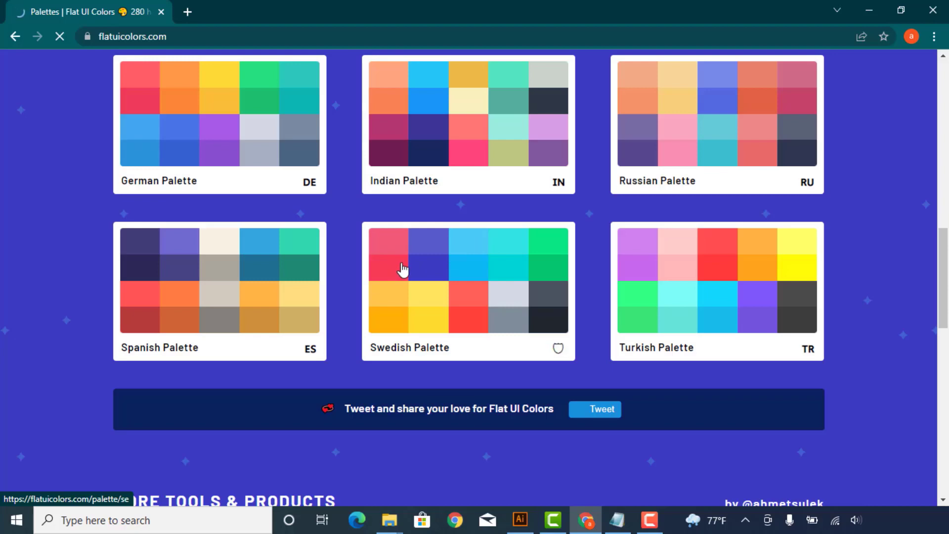
scroll(403, 270, "up", 1)
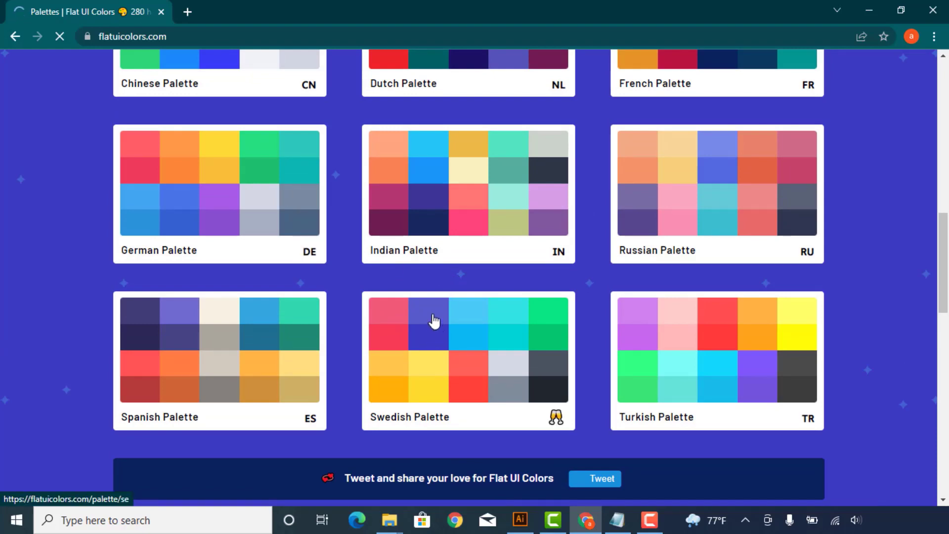
scroll(457, 248, "up", 1)
scroll(504, 206, "up", 1)
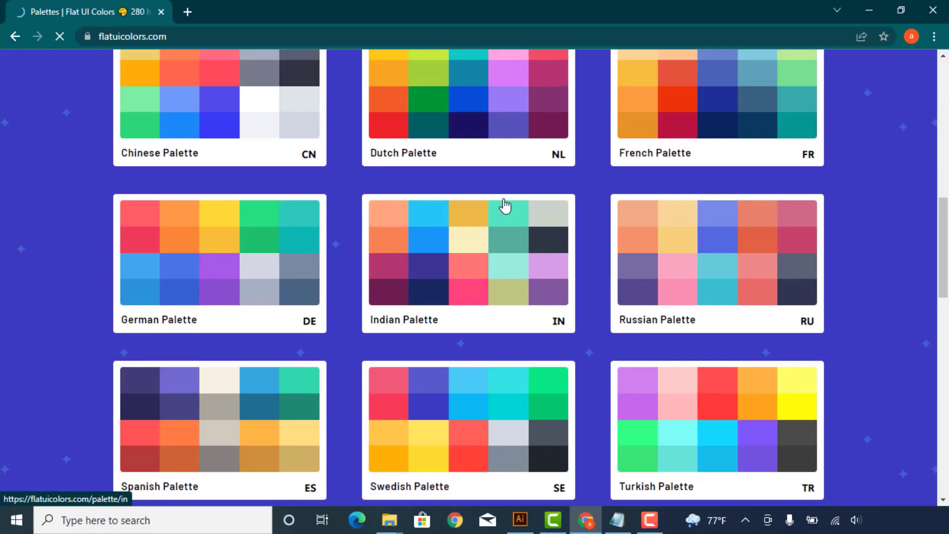
scroll(504, 205, "up", 1)
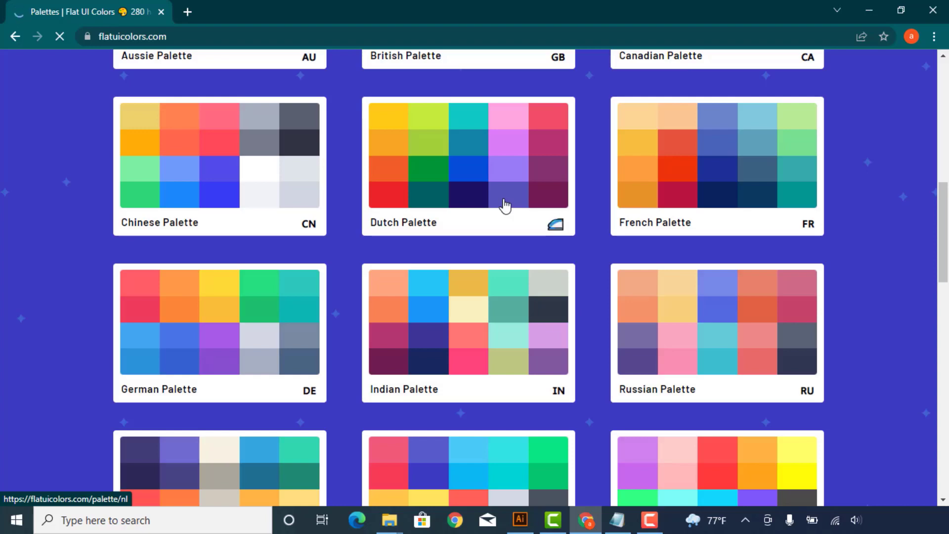
scroll(504, 206, "up", 3)
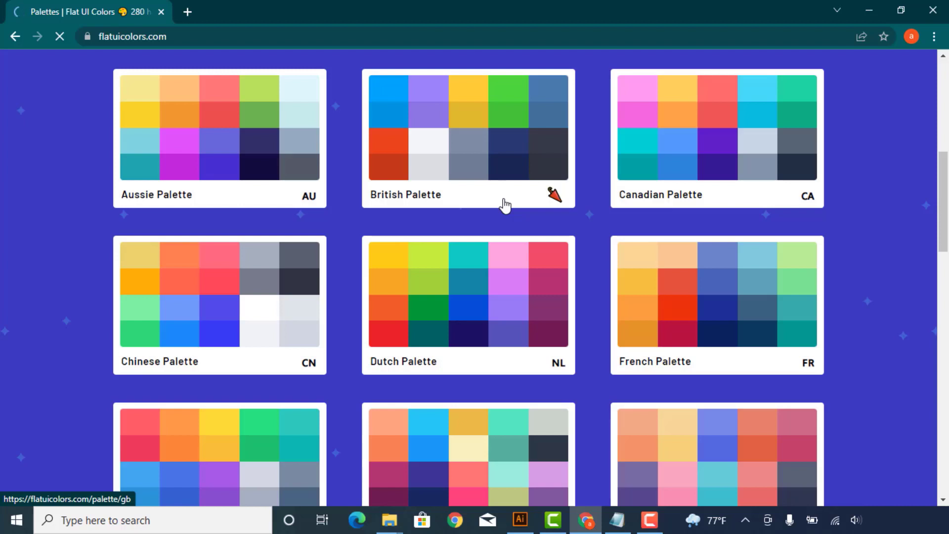
scroll(487, 178, "up", 1)
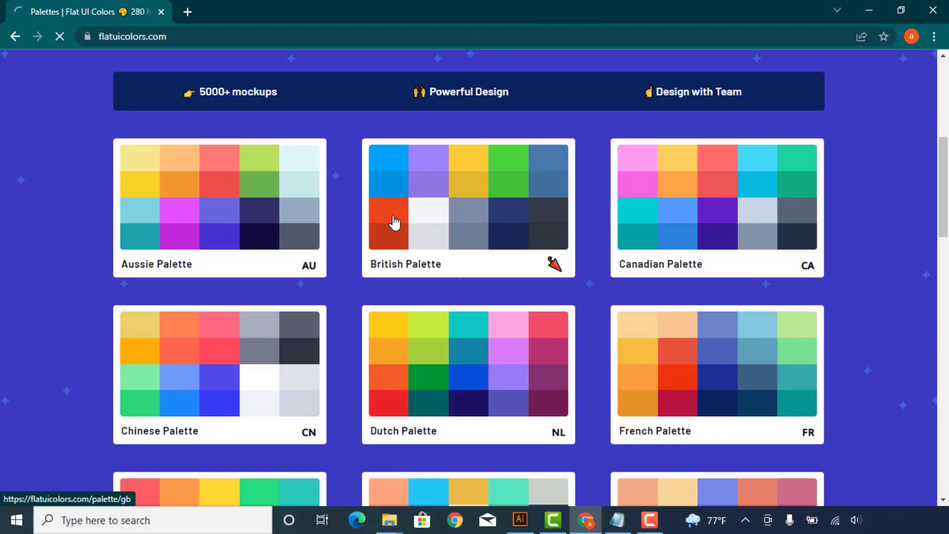
- Open the British Palette and copy Nasturcian Flower's hex code #e84118
left_click(451, 217)
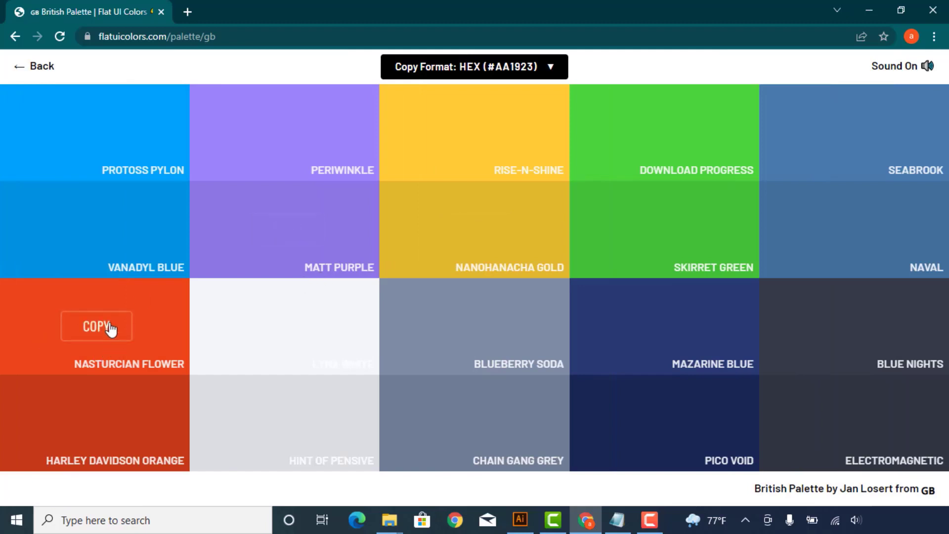
mouse_move(97, 326)
left_click(105, 335)
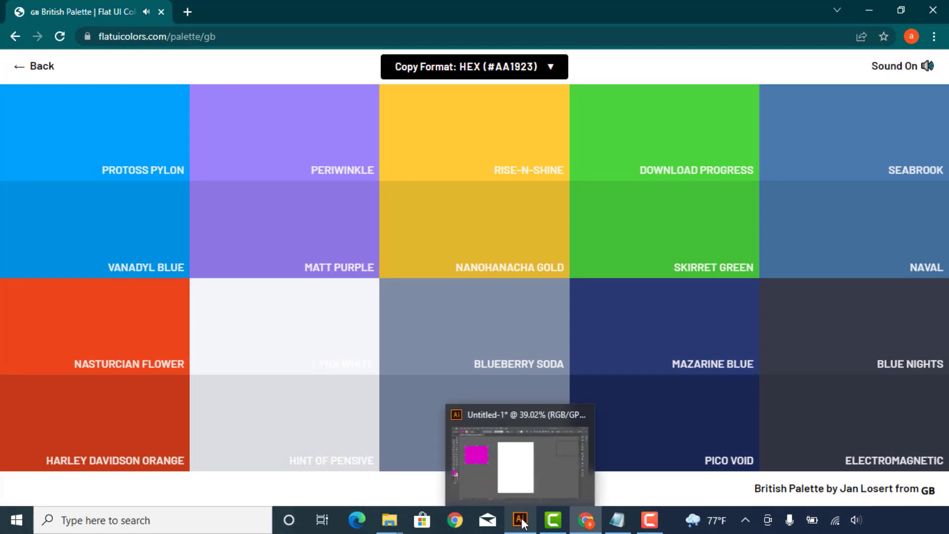
- Nudge the rectangle lower and change its fill to orange #e84118 via the pasted hex
left_click(520, 519)
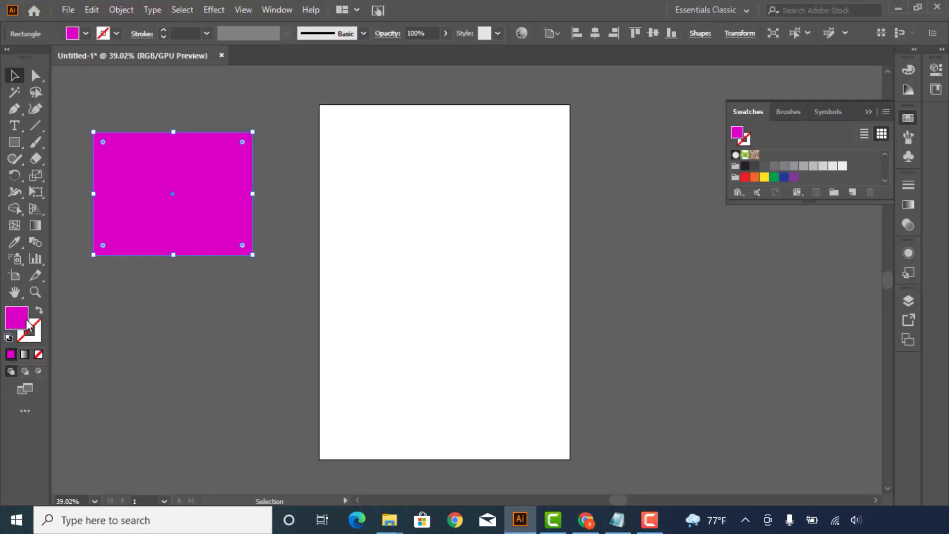
left_click_drag(168, 216, 165, 251)
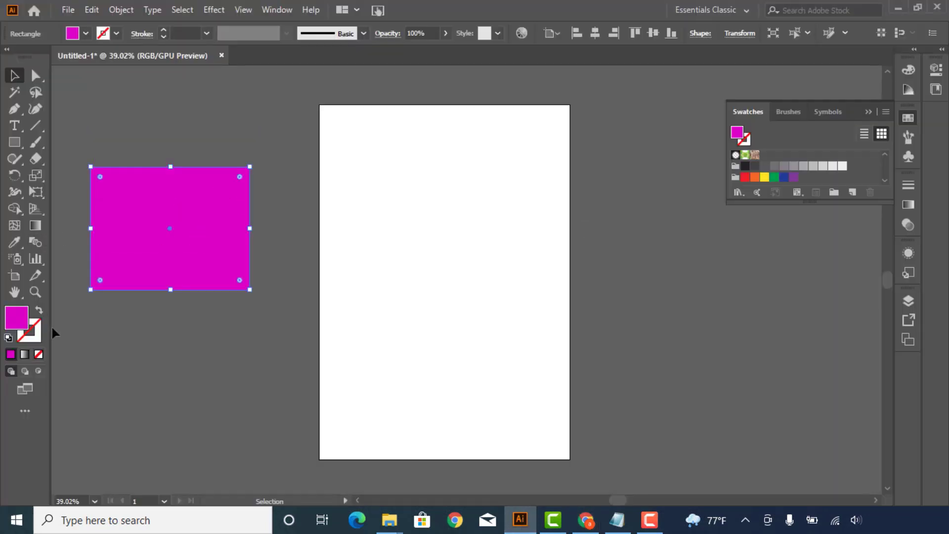
double_click(22, 322)
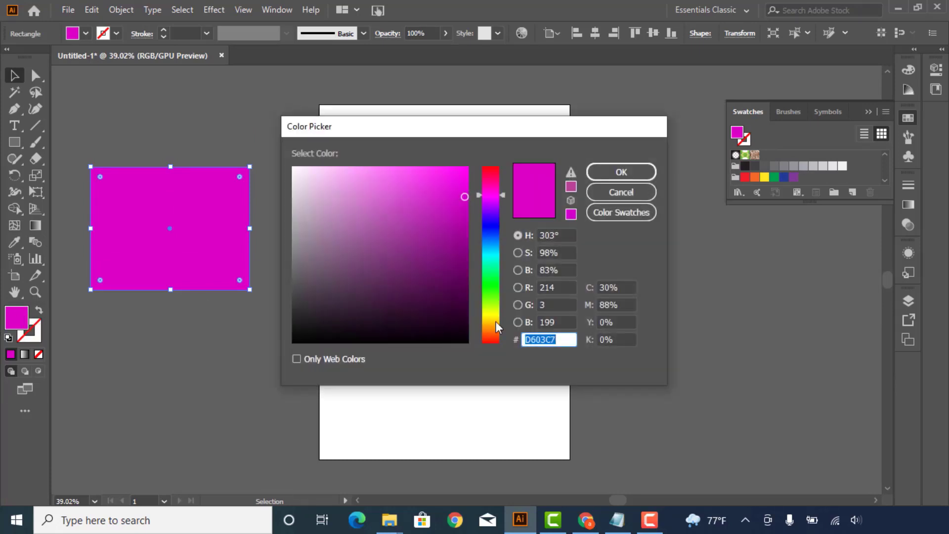
right_click(561, 339)
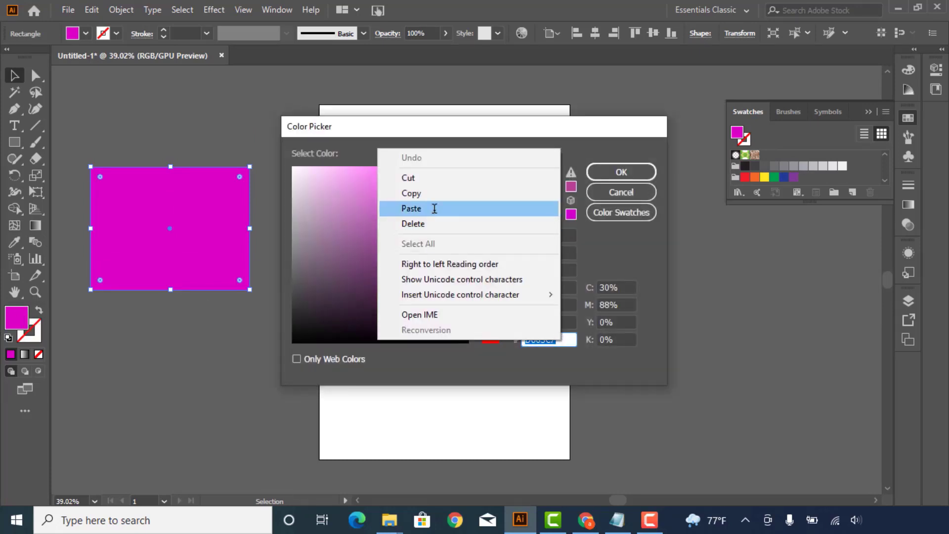
left_click(434, 208)
left_click(621, 171)
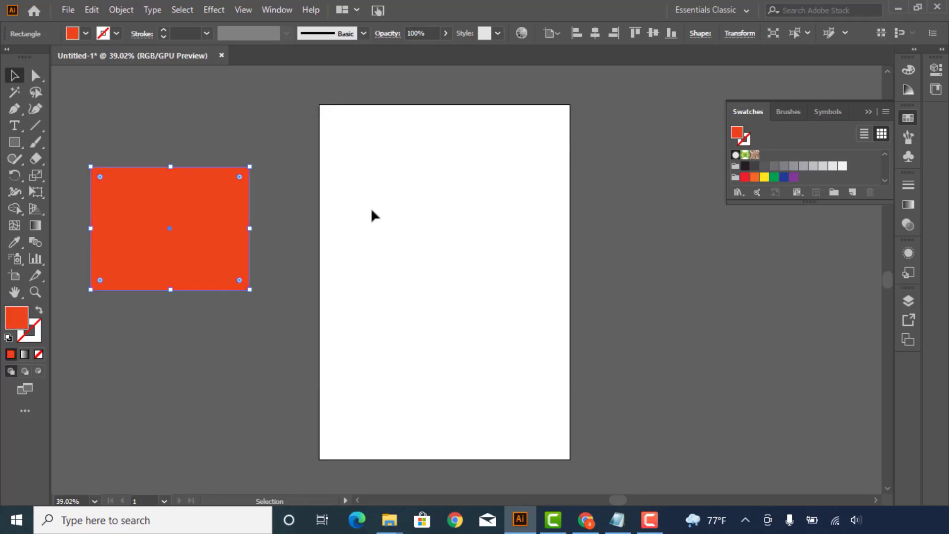
left_click(376, 228)
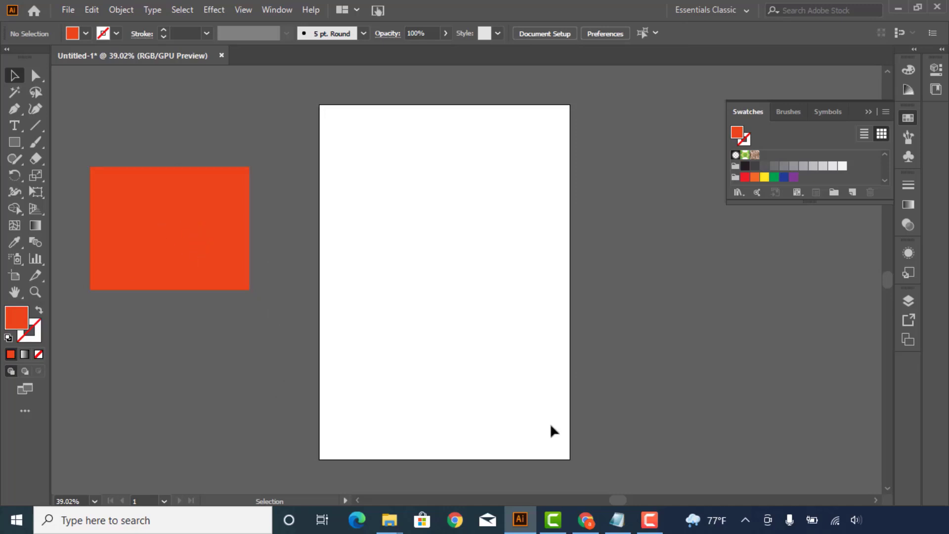
left_click(585, 519)
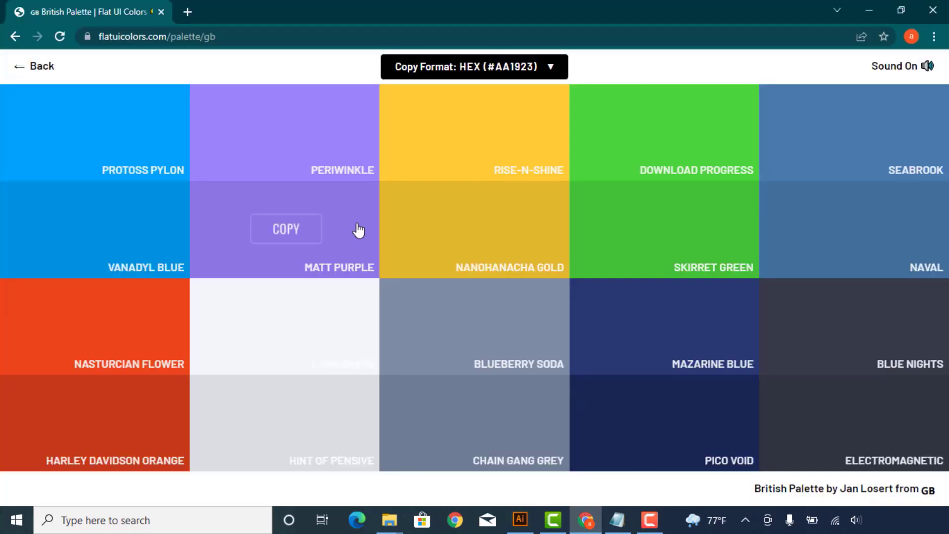
- Open the Swedish Palette from the palette list and copy Free Speech Blue #3c40c6
left_click(19, 66)
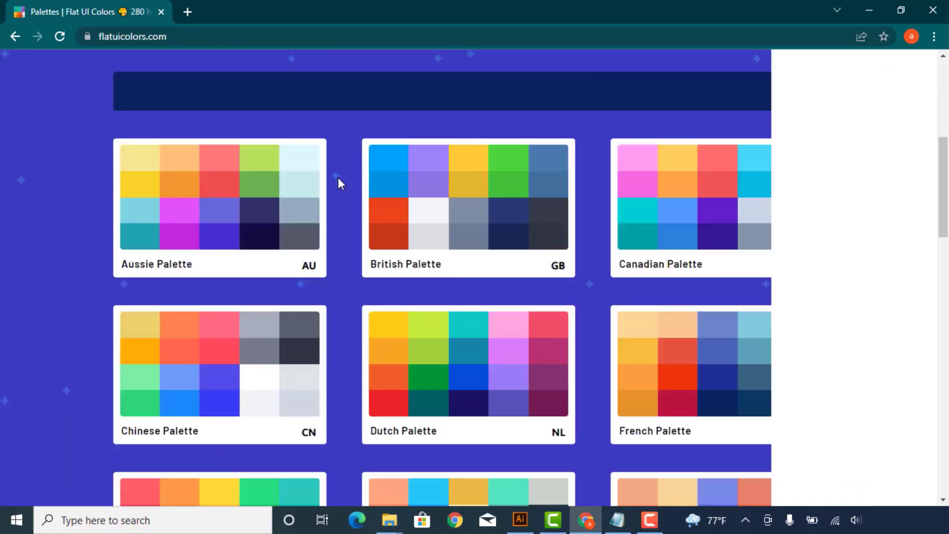
scroll(494, 231, "down", 3)
scroll(509, 248, "down", 3)
scroll(576, 271, "down", 1)
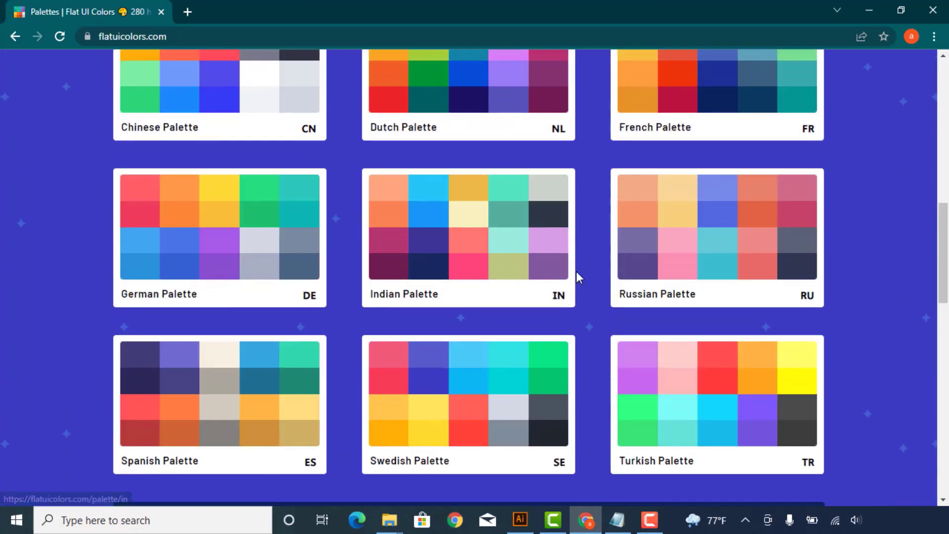
scroll(577, 271, "down", 1)
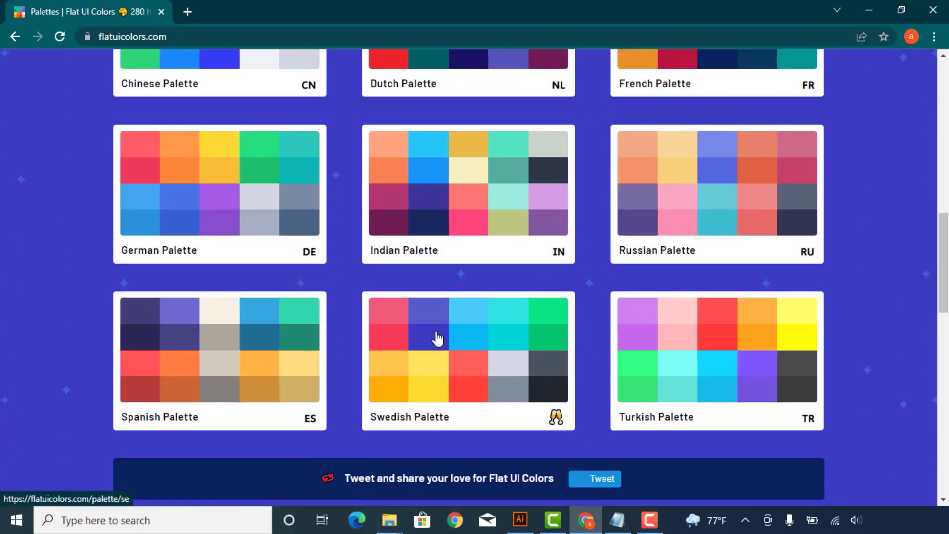
left_click(437, 339)
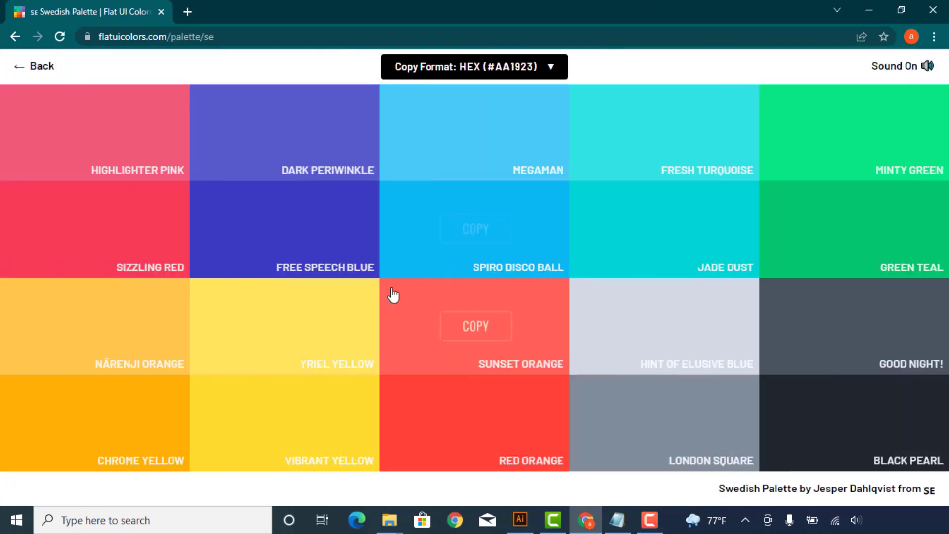
left_click(297, 232)
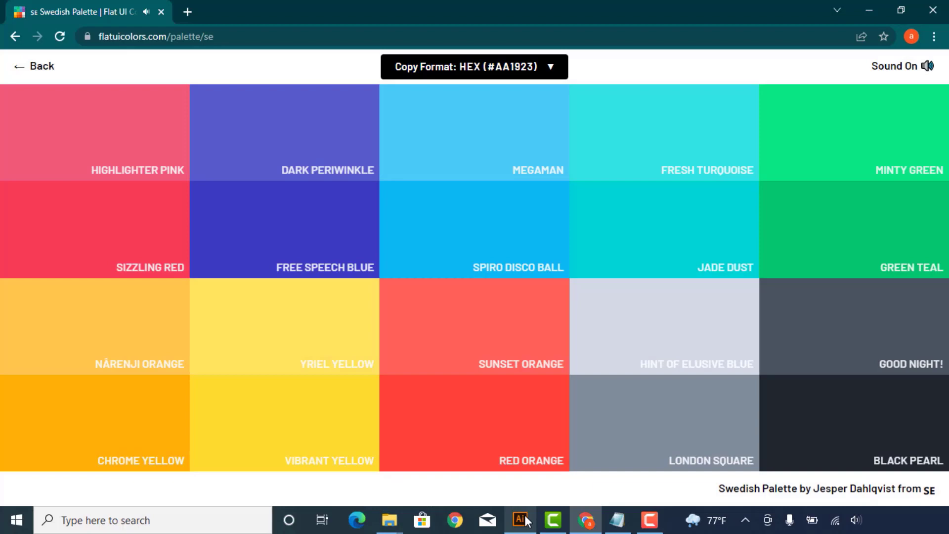
- Fill the rectangle with Free Speech Blue #3c40c6 using the pasted hex code
left_click(520, 519)
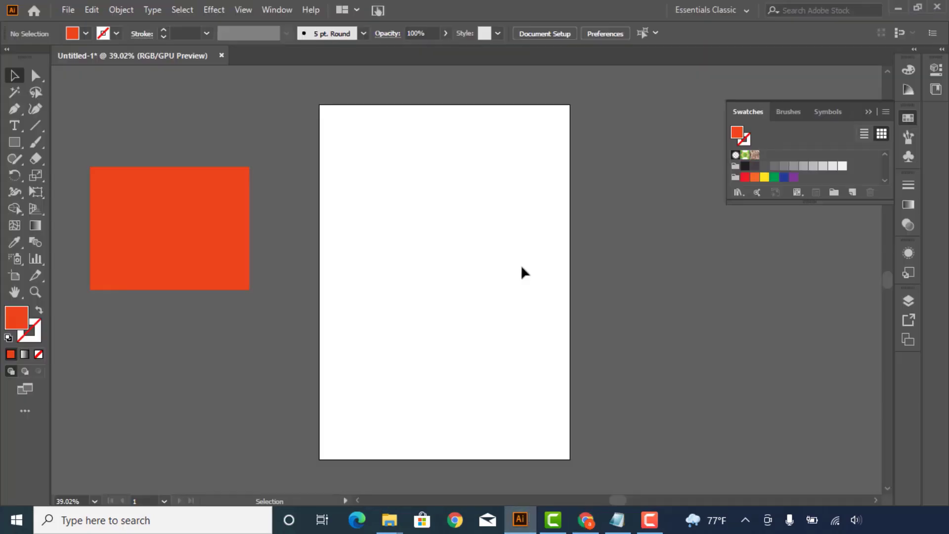
left_click(148, 250)
double_click(18, 320)
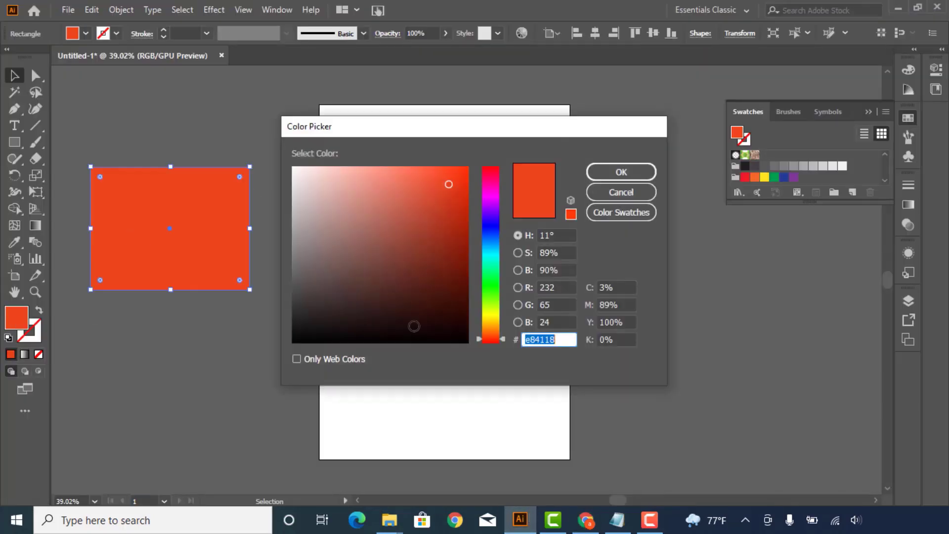
right_click(553, 338)
left_click(483, 204)
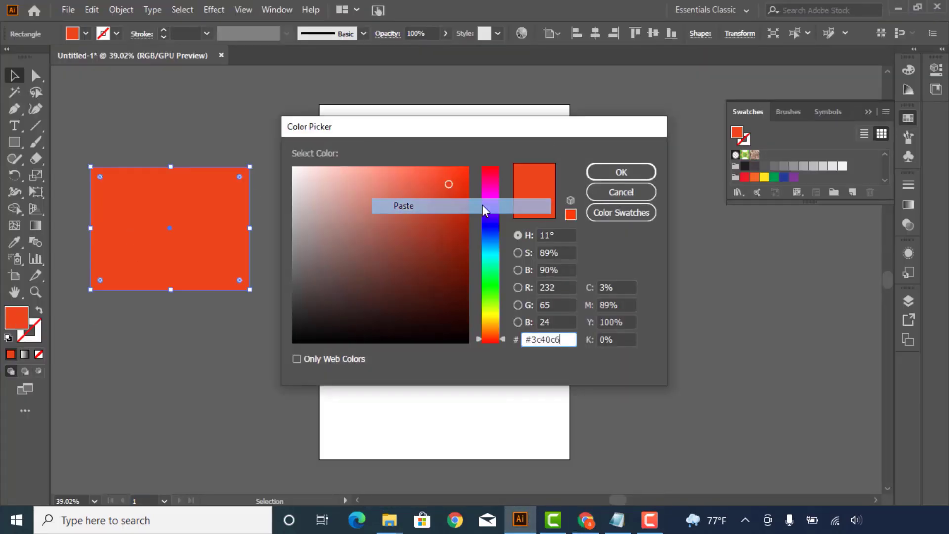
left_click(620, 172)
left_click(339, 238)
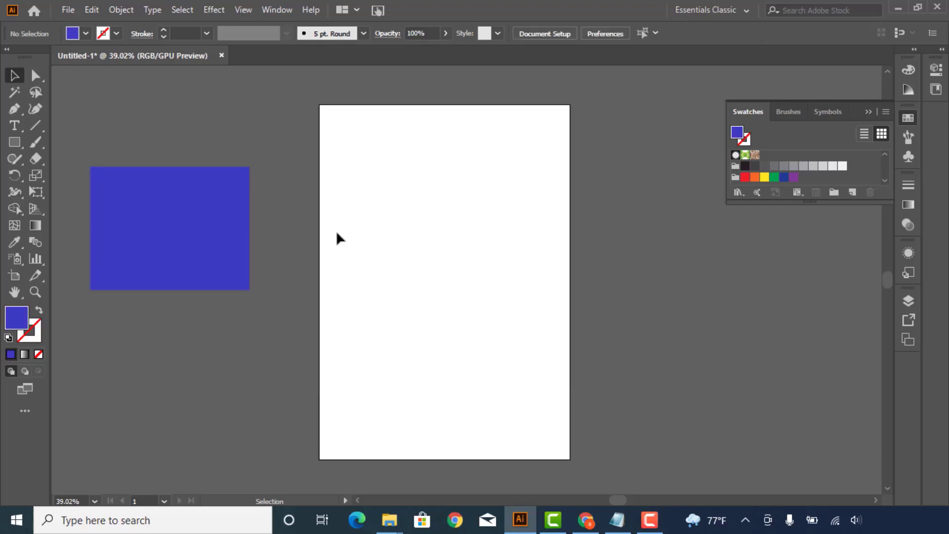
- Move the rectangle onto the artboard and centre it horizontally and vertically
left_click_drag(186, 247, 428, 252)
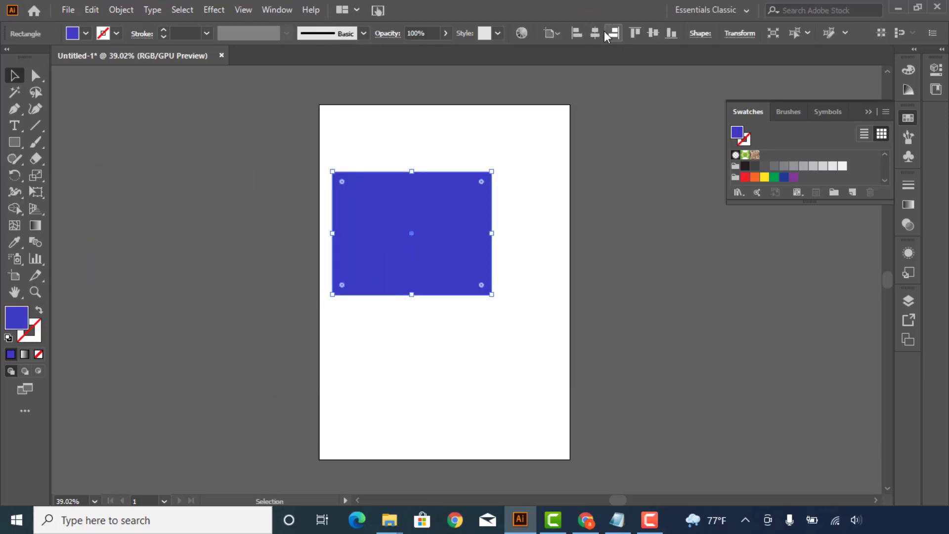
left_click(595, 32)
left_click(671, 32)
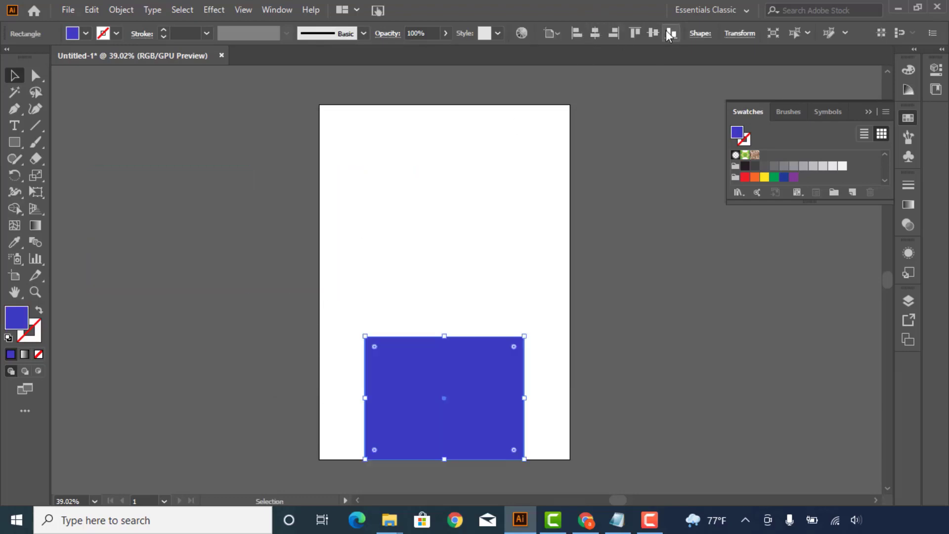
left_click(589, 204)
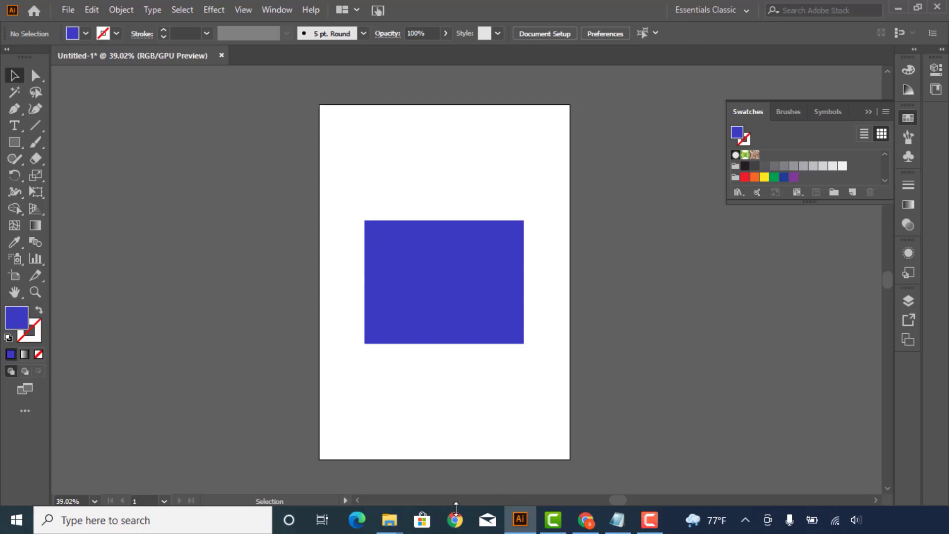
- Paste the materialui.co/flatuicolors address into a new Chrome tab
left_click(455, 517)
left_click(814, 22)
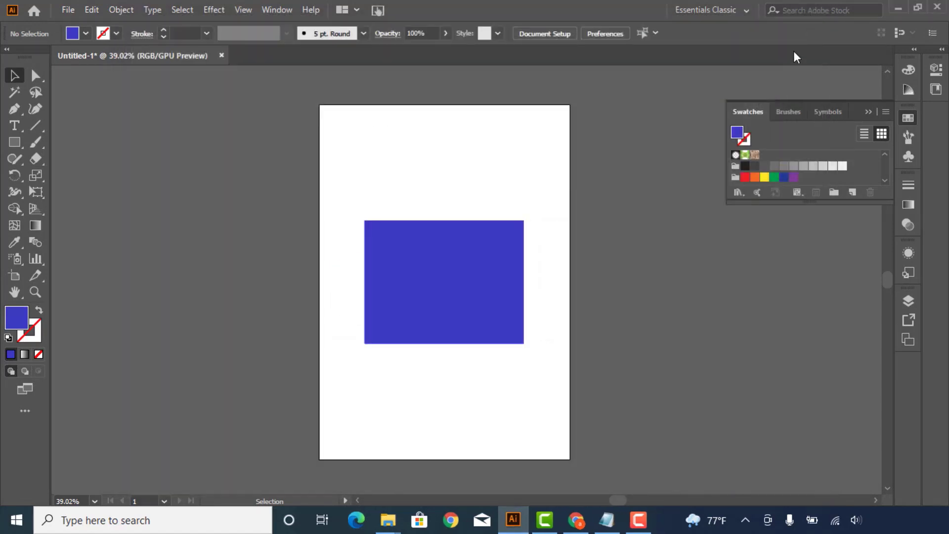
left_click(612, 519)
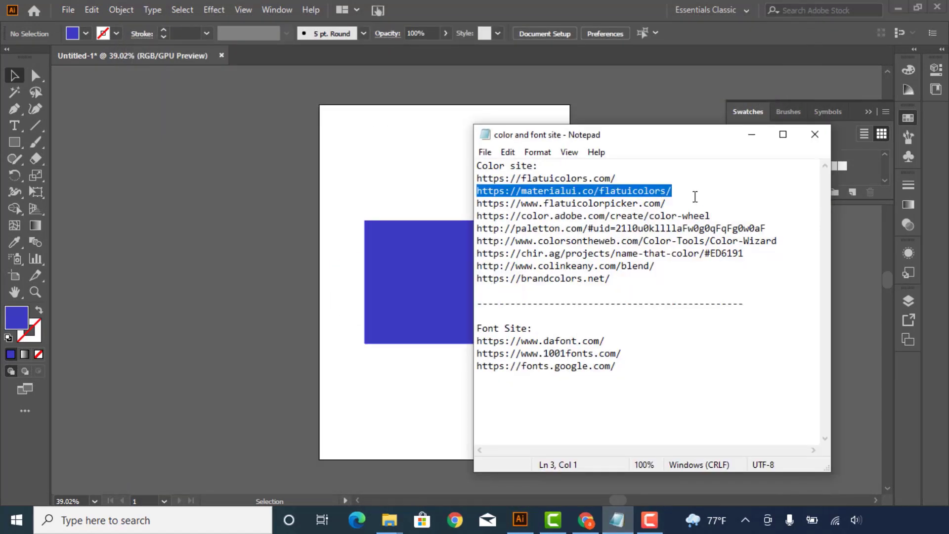
left_click(586, 518)
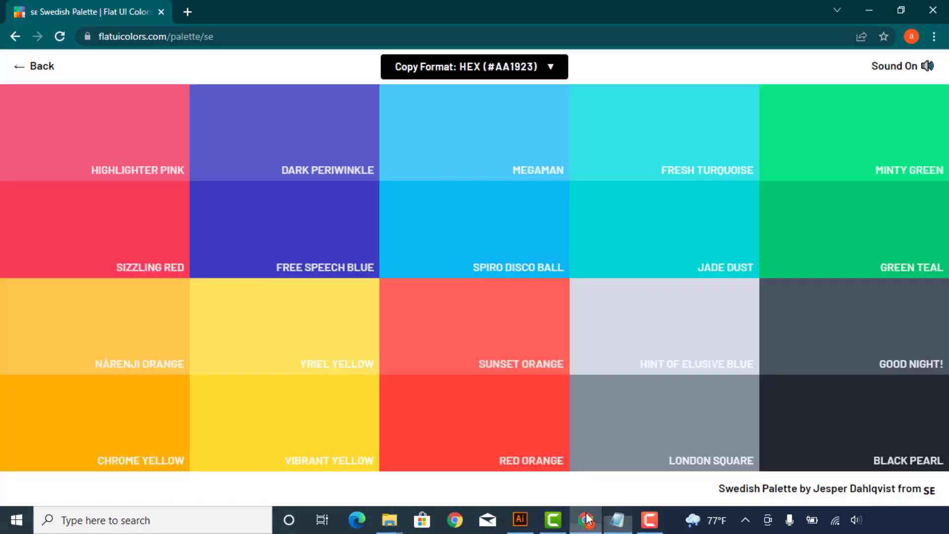
left_click(193, 1)
type("https://materialui.co/flatuicolors/")
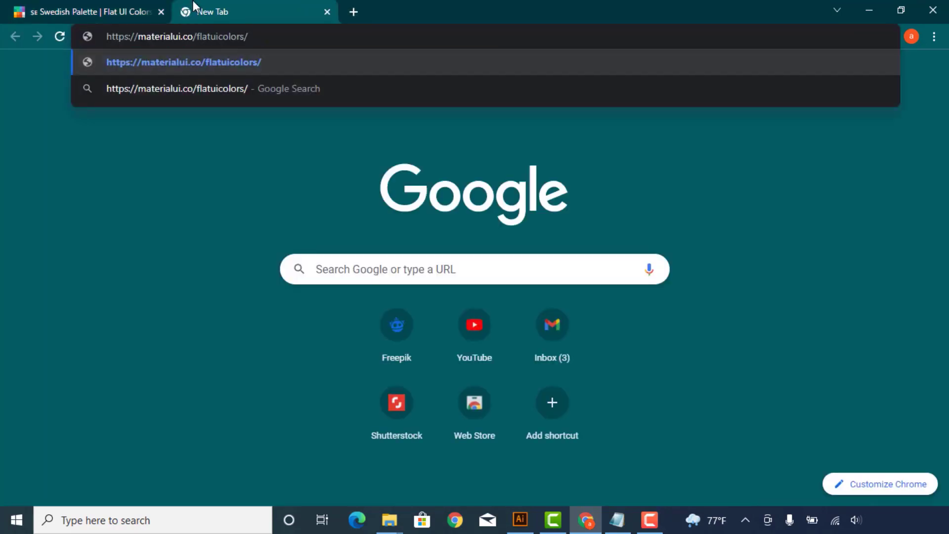
- Load materialui.co/flatuicolors and open its Social colours page, dismissing the ad
key("Return")
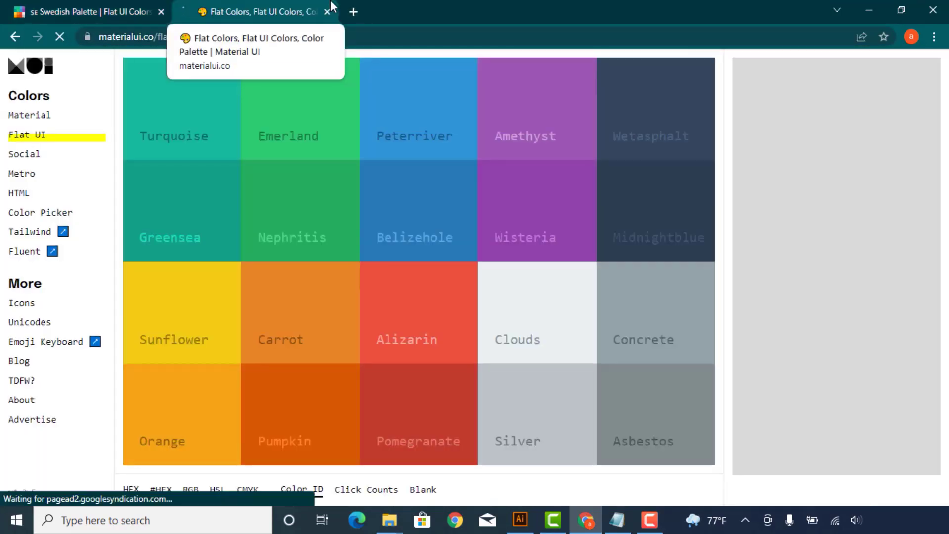
scroll(416, 206, "down", 2)
scroll(417, 206, "down", 1)
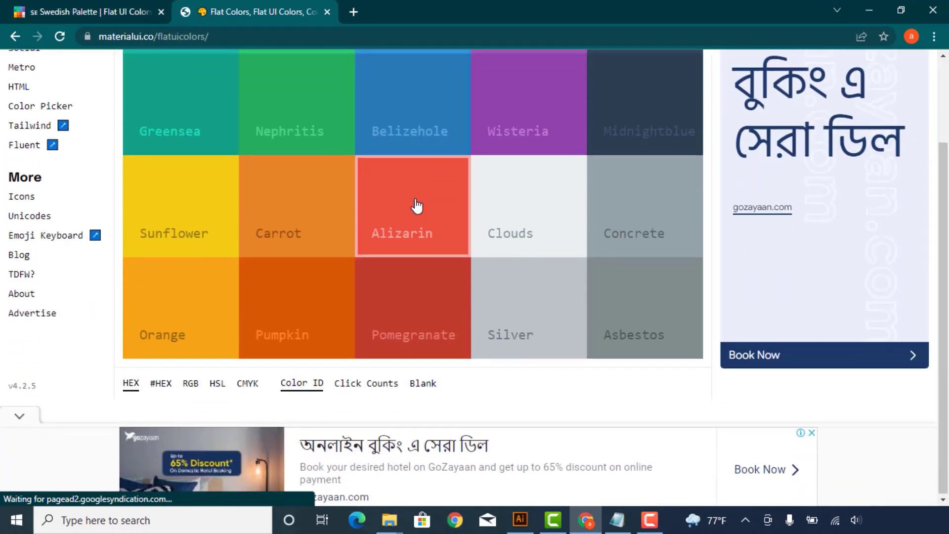
scroll(416, 206, "up", 2)
scroll(417, 202, "up", 1)
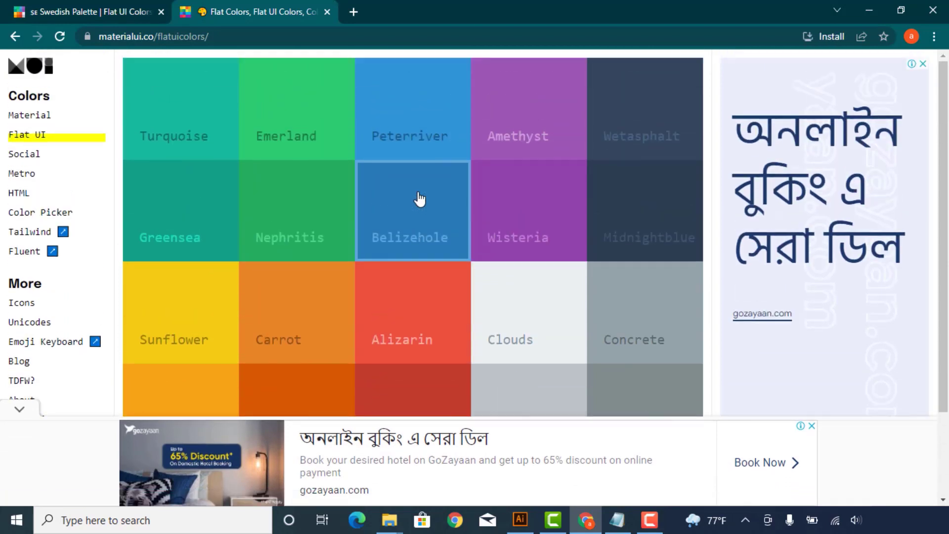
left_click(42, 155)
left_click(505, 338)
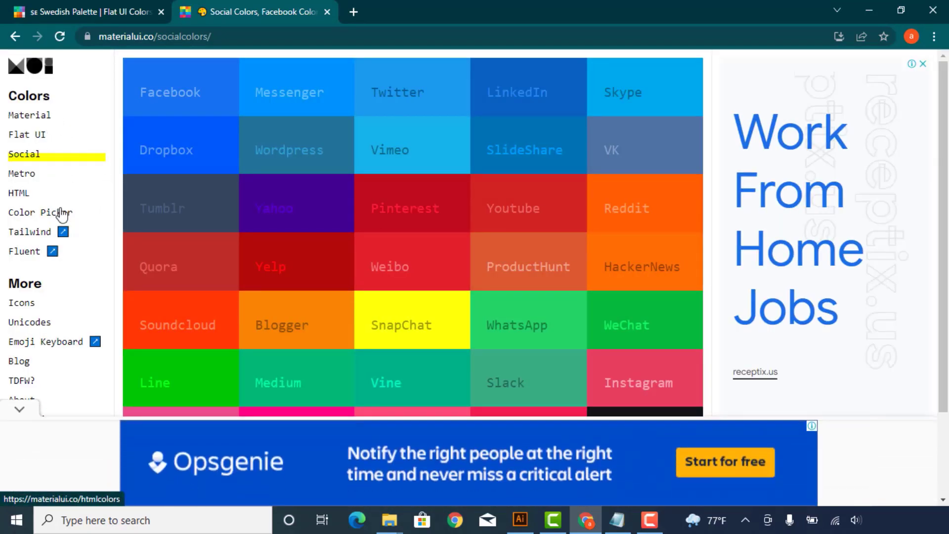
- Copy the Blogger orange hex code F57D00 from the Social colours grid
scroll(61, 213, "down", 1)
scroll(60, 214, "up", 1)
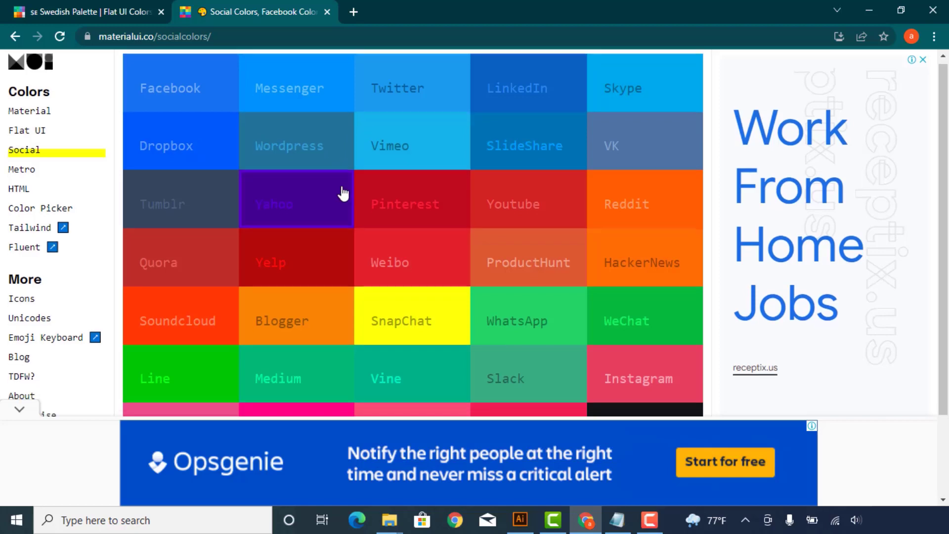
scroll(336, 194, "down", 2)
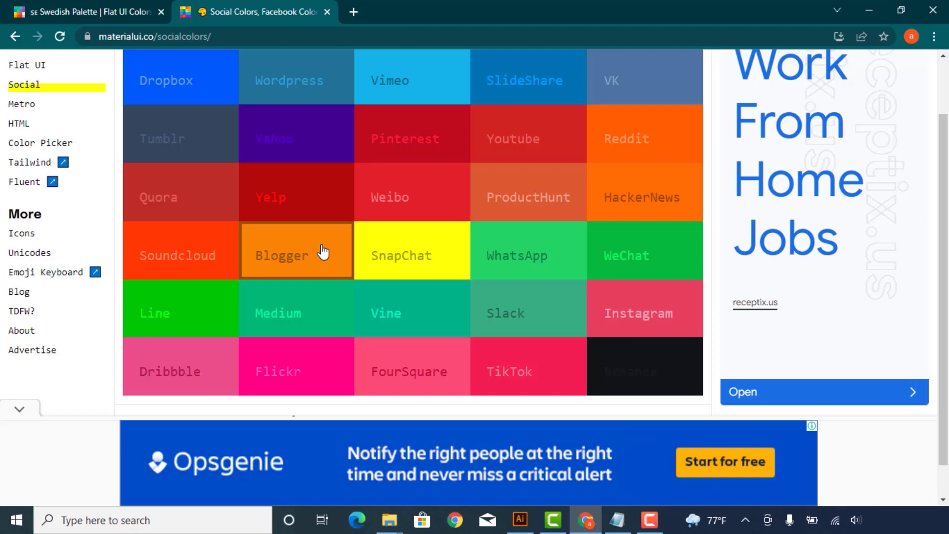
left_click(321, 253)
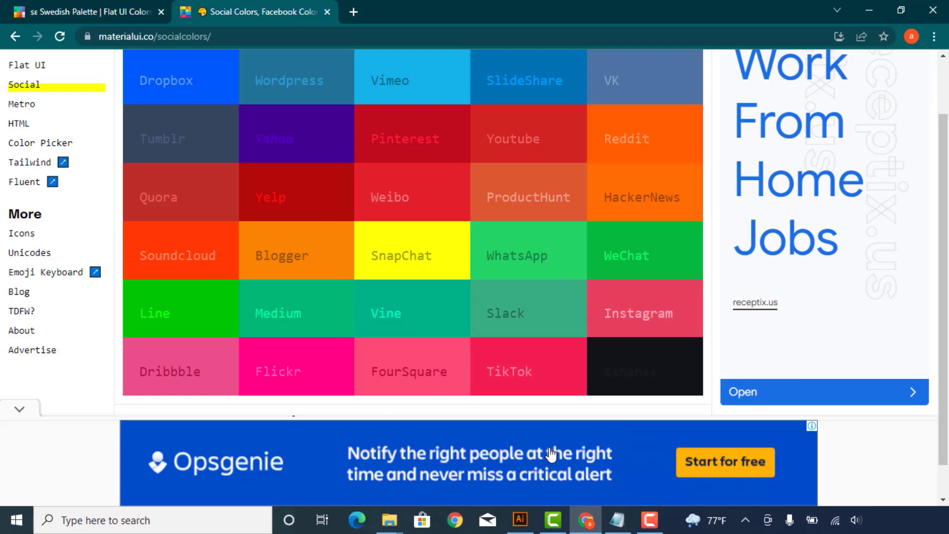
- Recolour the blue rectangle's fill to orange F57D00 using the pasted hex code
left_click(520, 520)
left_click(366, 272)
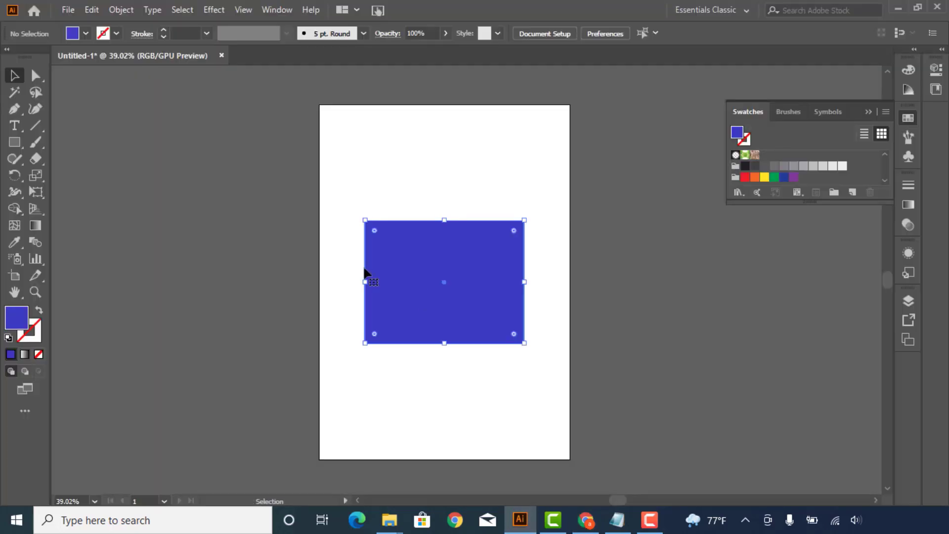
double_click(16, 317)
key("ctrl+v")
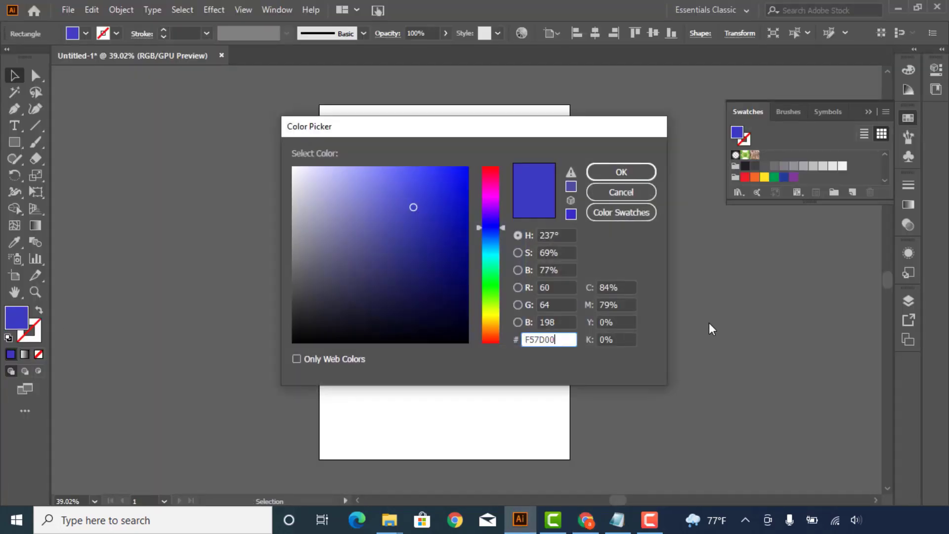
key("Return")
left_click(642, 254)
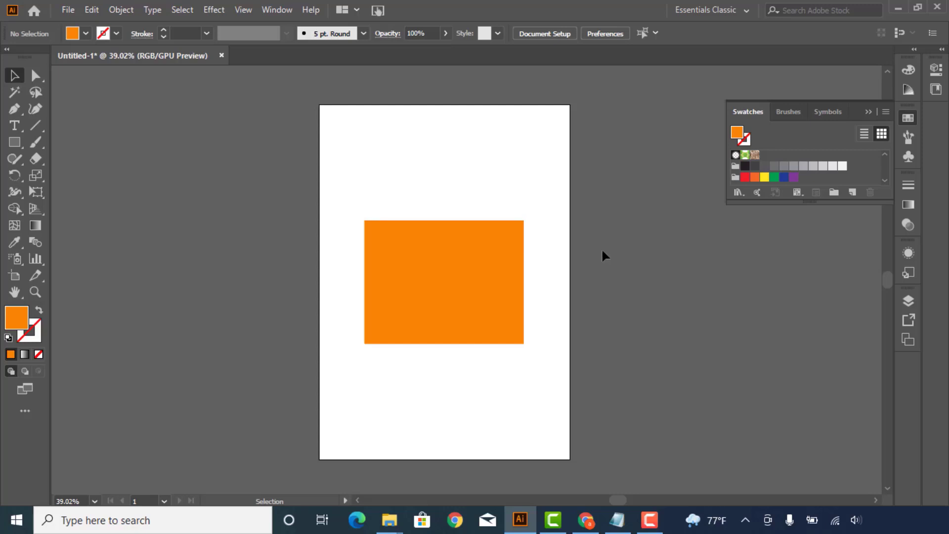
- In Material UI Colors' Flat UI palette, copy the Pumpkin code D35400
left_click(586, 519)
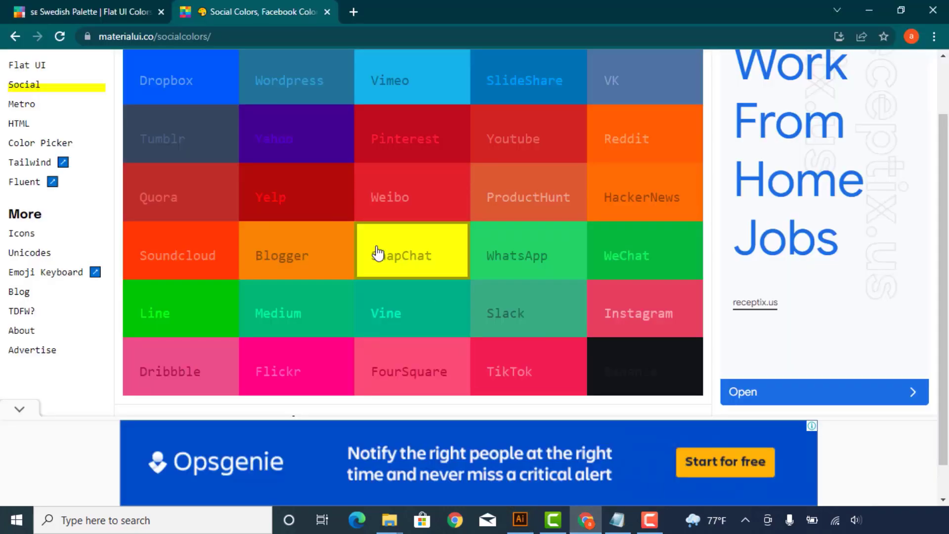
scroll(126, 226, "up", 1)
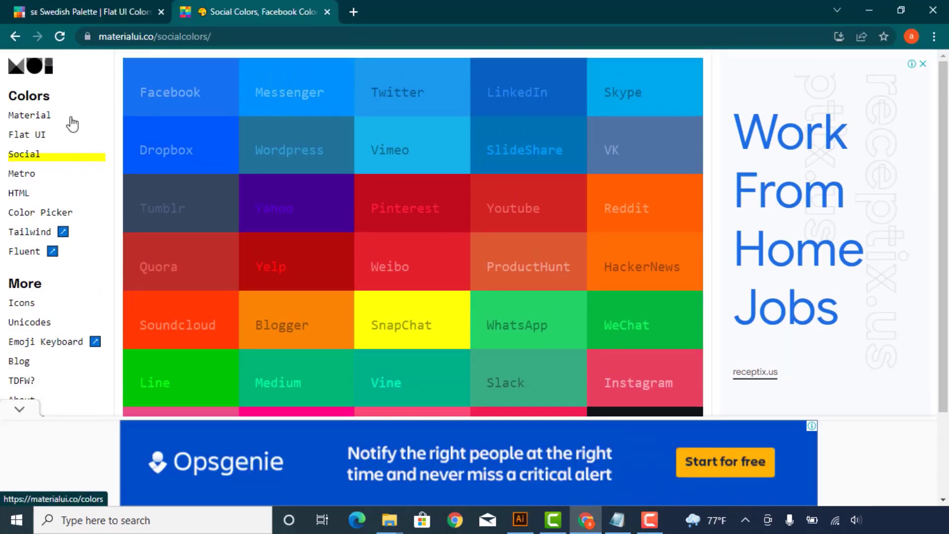
left_click(37, 142)
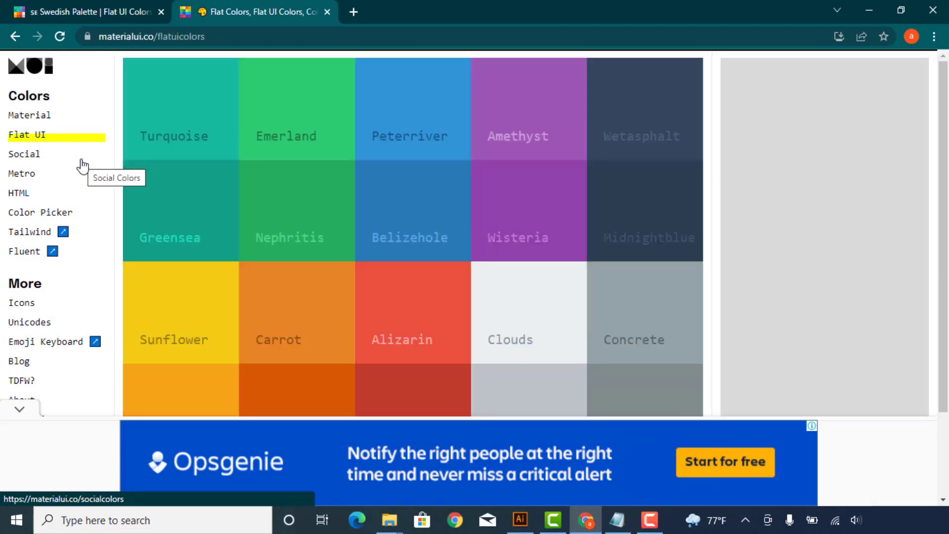
scroll(478, 198, "down", 1)
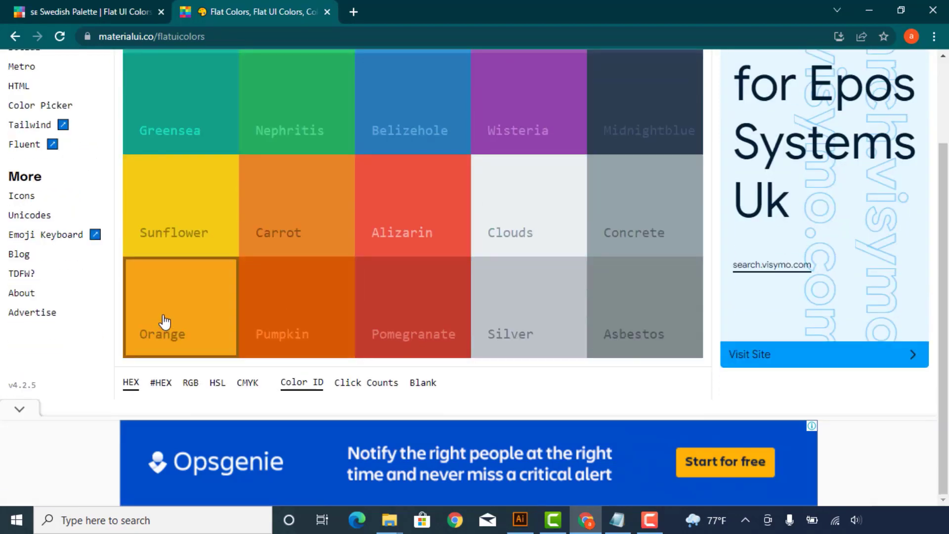
scroll(198, 274, "up", 1)
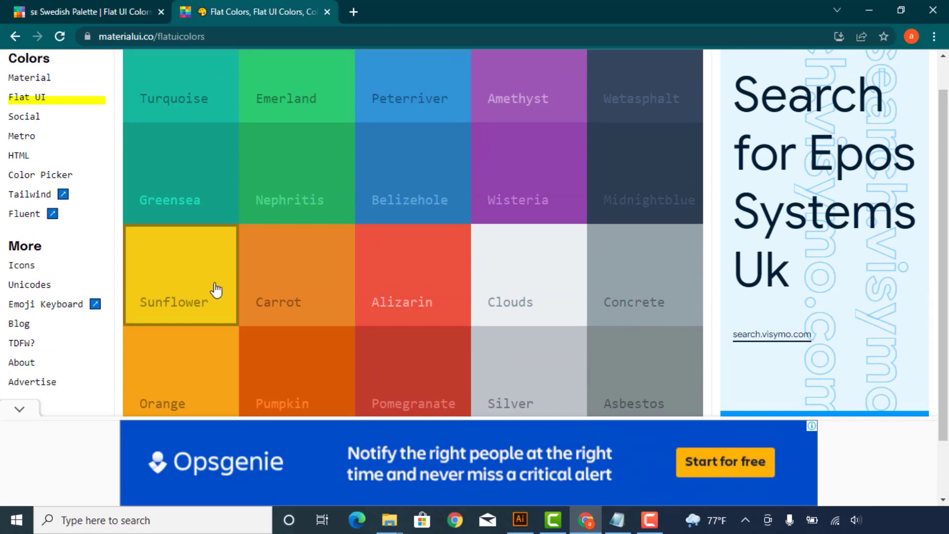
scroll(228, 321, "down", 1)
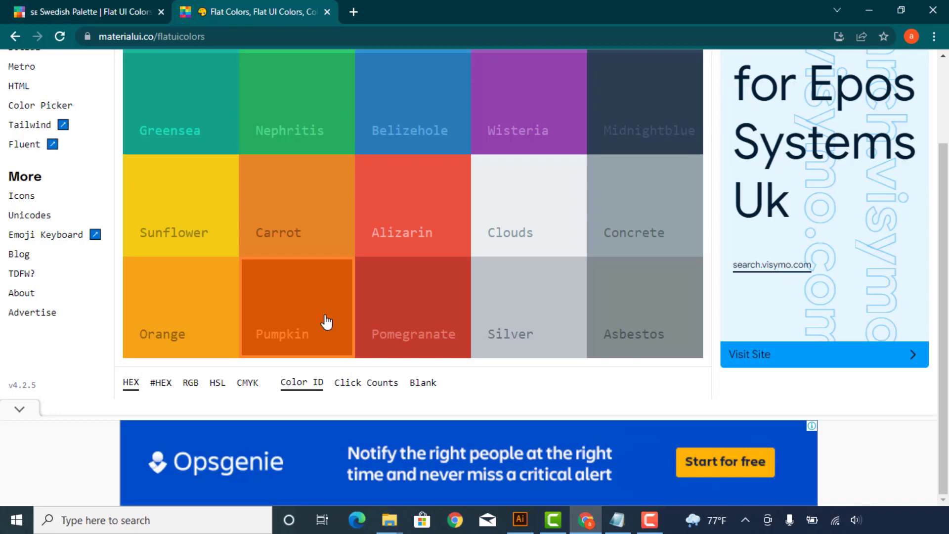
left_click(314, 322)
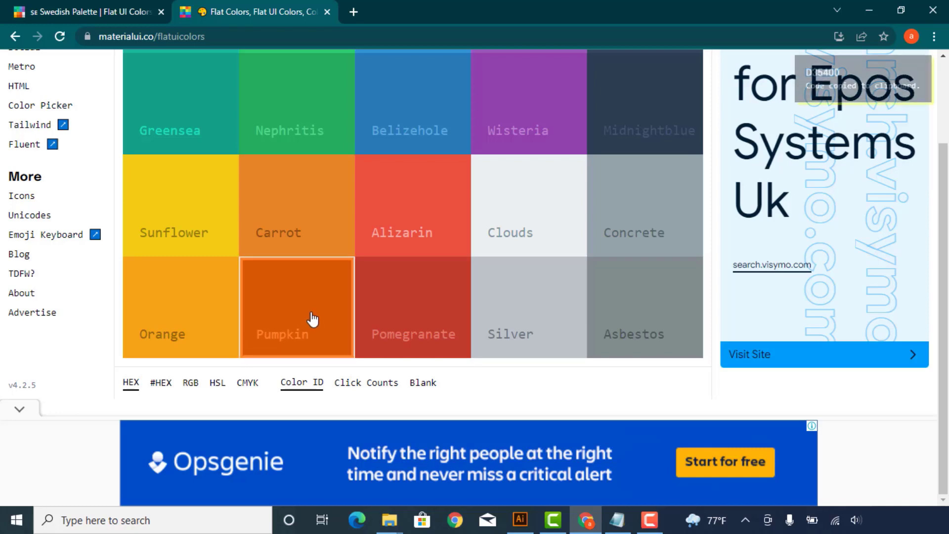
left_click(519, 519)
- Fill the rectangle with dark orange D35400
left_click(396, 287)
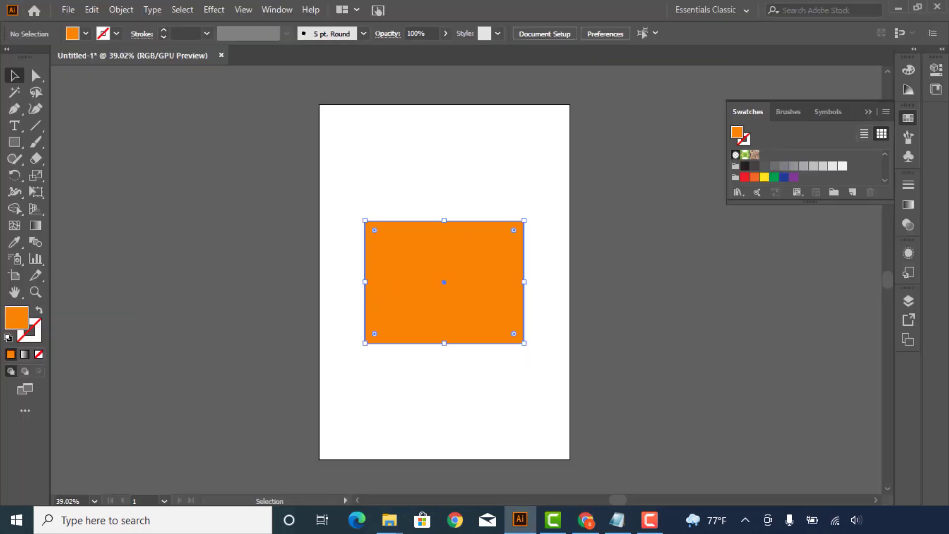
double_click(28, 319)
type("D35400")
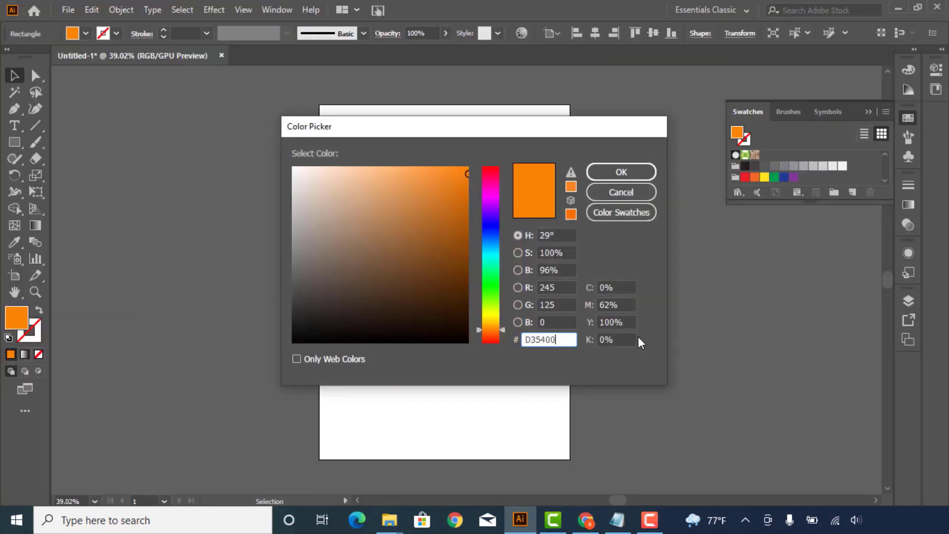
left_click(621, 171)
left_click(578, 282)
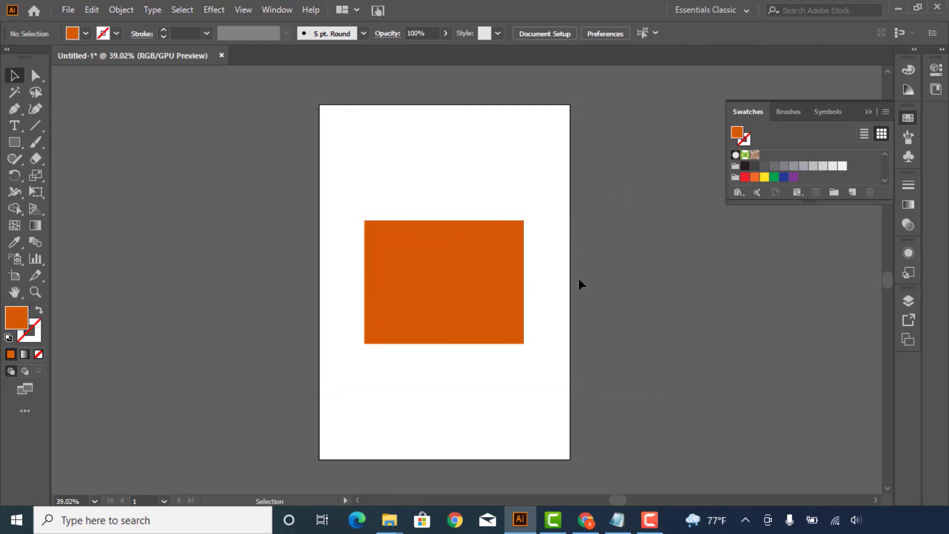
scroll(479, 277, "up", 1)
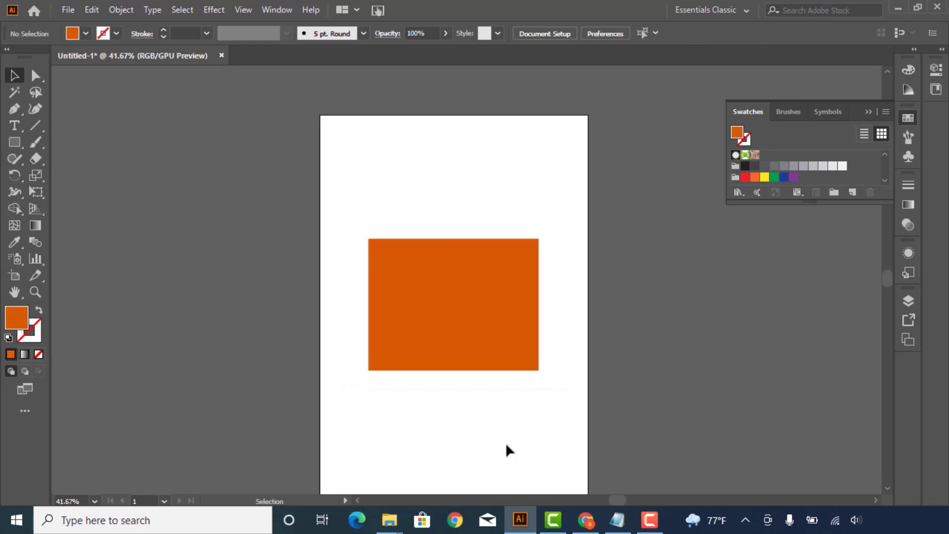
- Paste the flatuicolorpicker.com address from the notes into a new Chrome tab
left_click(585, 520)
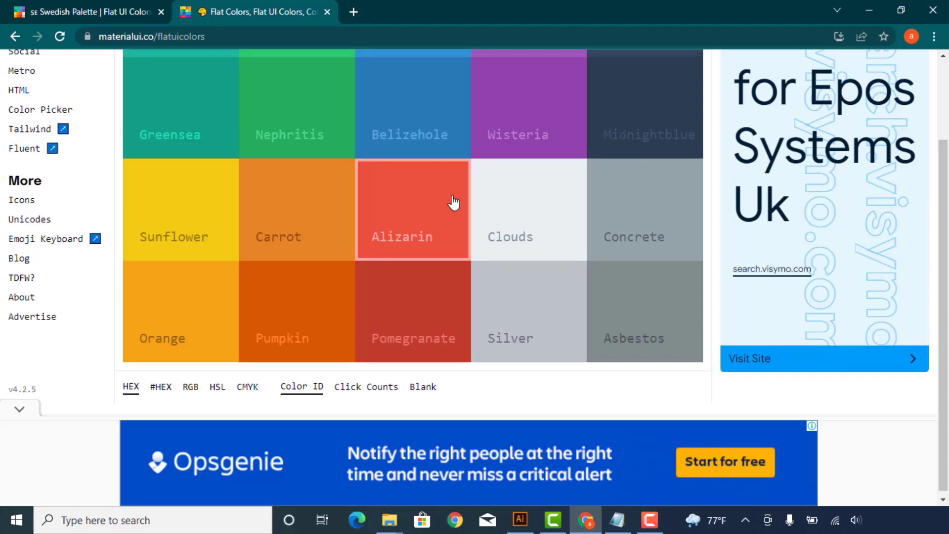
scroll(479, 210, "up", 3)
left_click(616, 520)
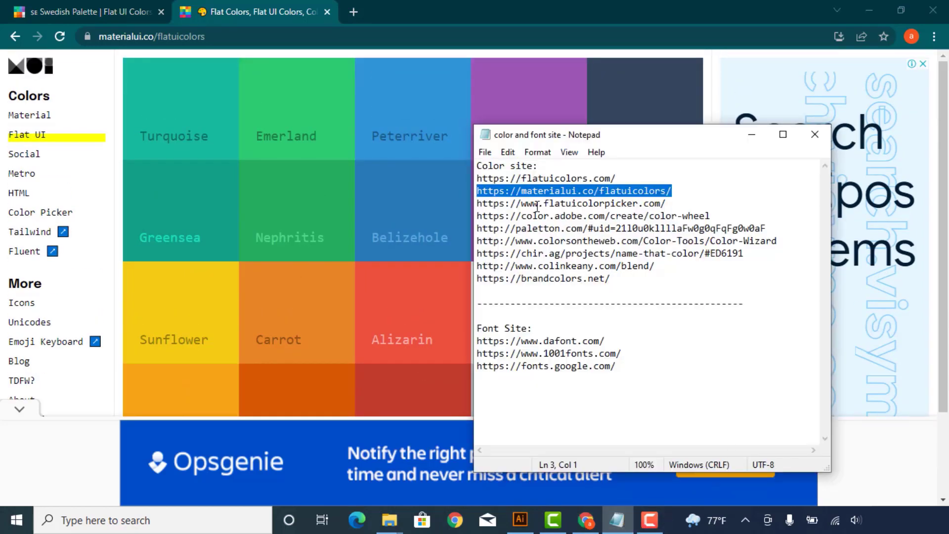
left_click_drag(477, 204, 741, 201)
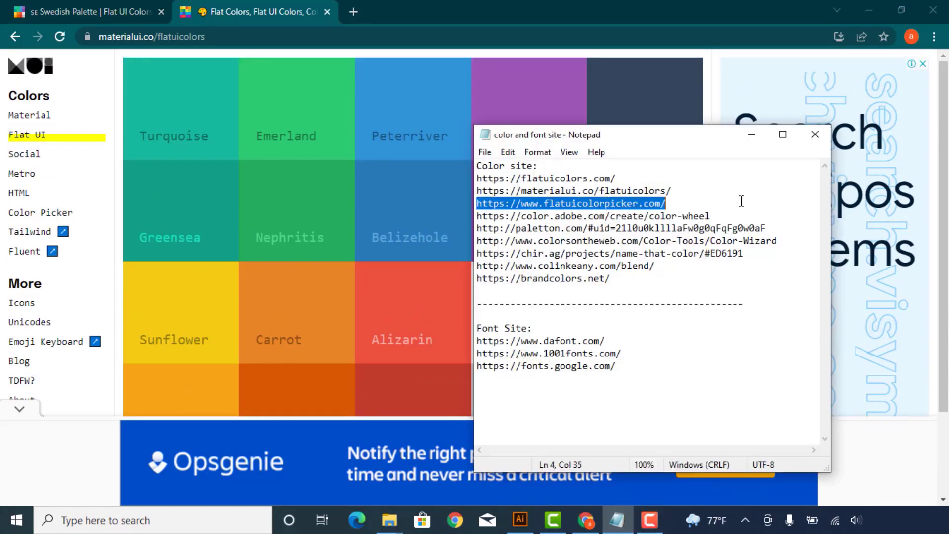
left_click(360, 3)
key("ctrl+v")
- Load flatuicolorpicker.com and scroll through the named colour cards to Yellow Rose
key("Return")
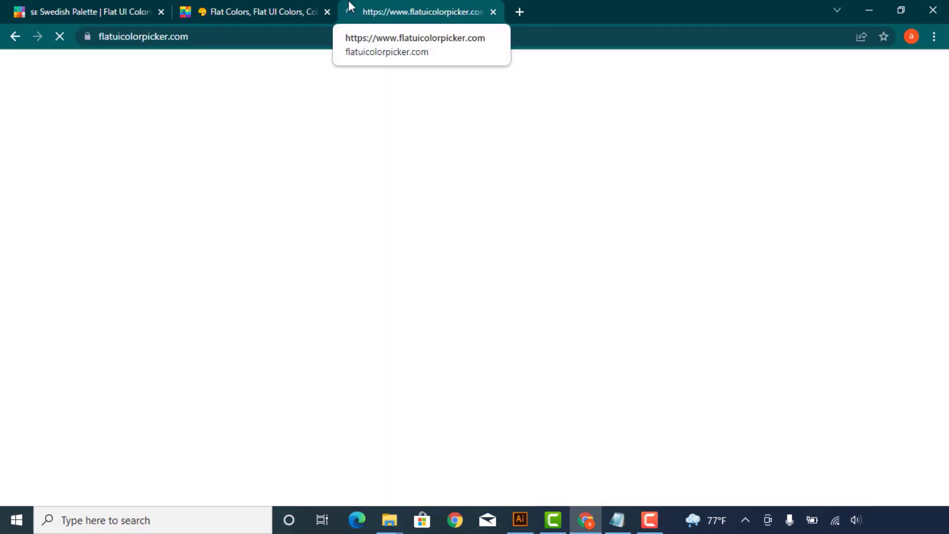
scroll(522, 183, "down", 2)
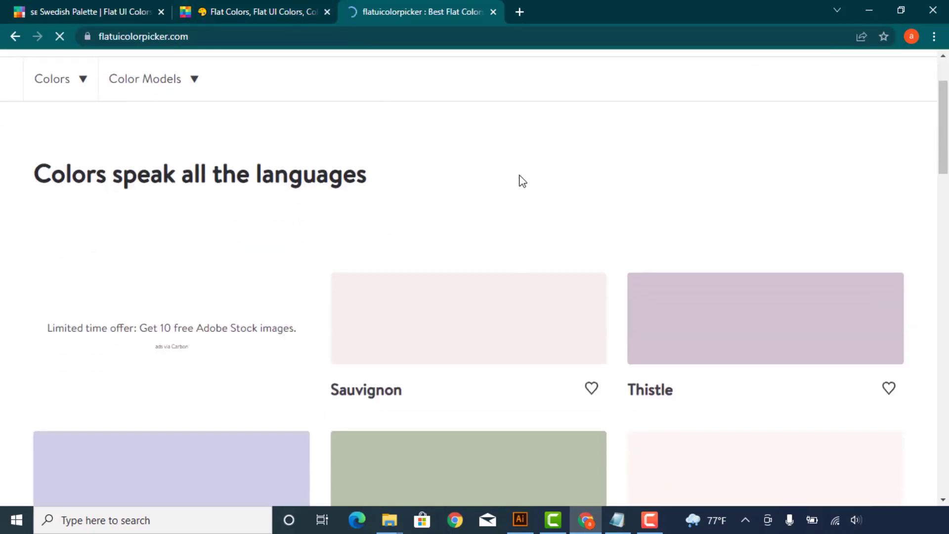
scroll(522, 181, "down", 2)
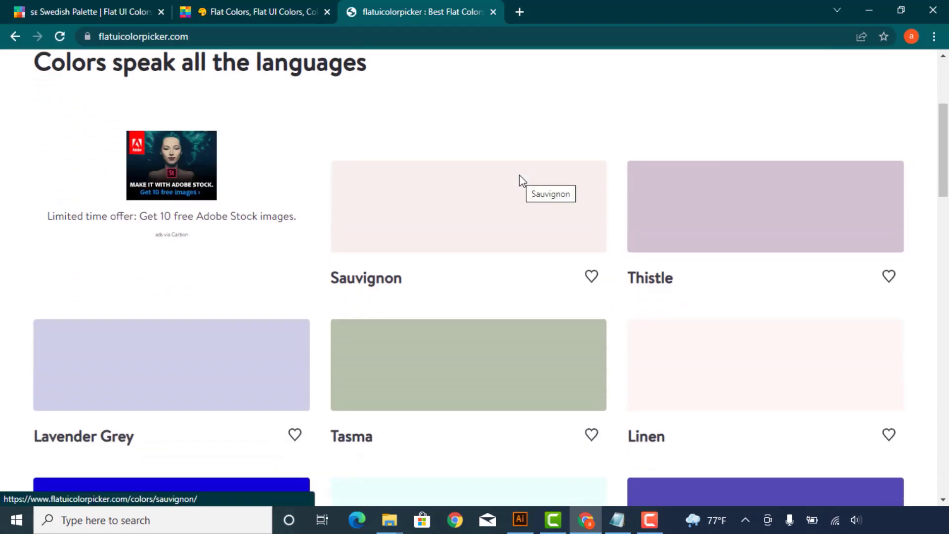
scroll(521, 182, "up", 3)
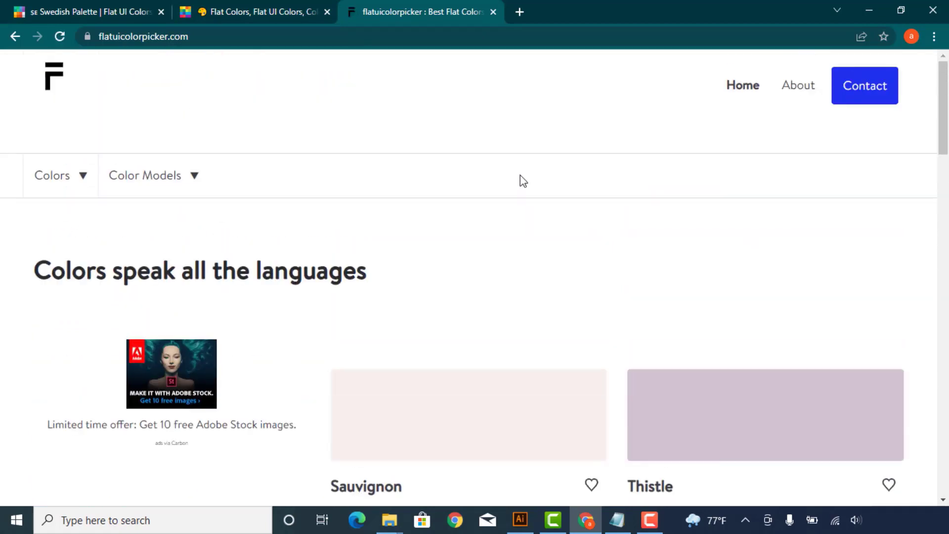
scroll(78, 213, "down", 1)
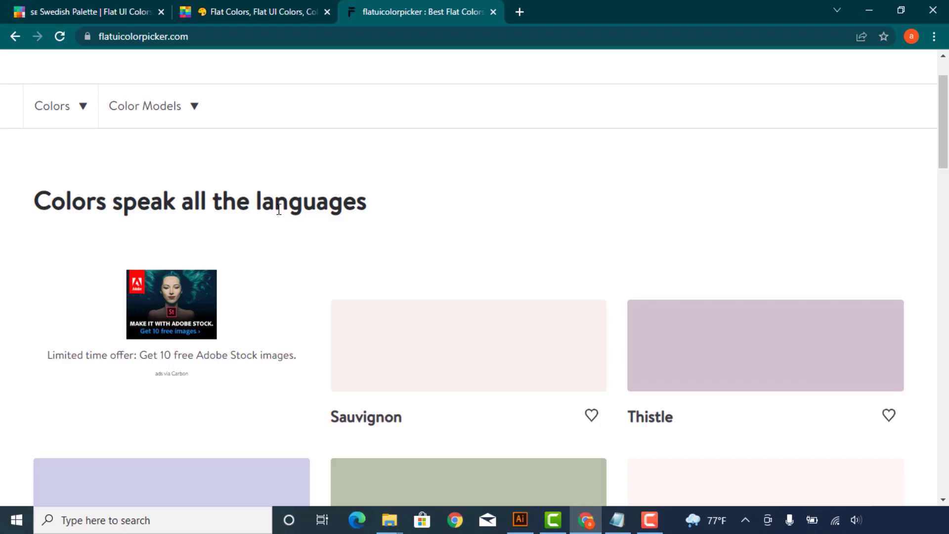
scroll(278, 211, "down", 2)
scroll(278, 210, "down", 3)
scroll(277, 213, "down", 2)
scroll(277, 213, "down", 1)
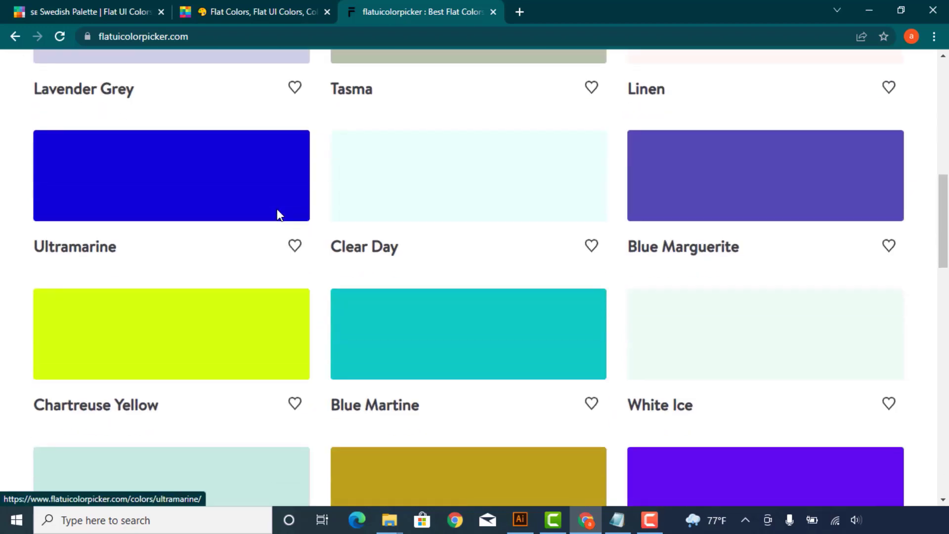
scroll(277, 209, "down", 3)
scroll(277, 209, "down", 3)
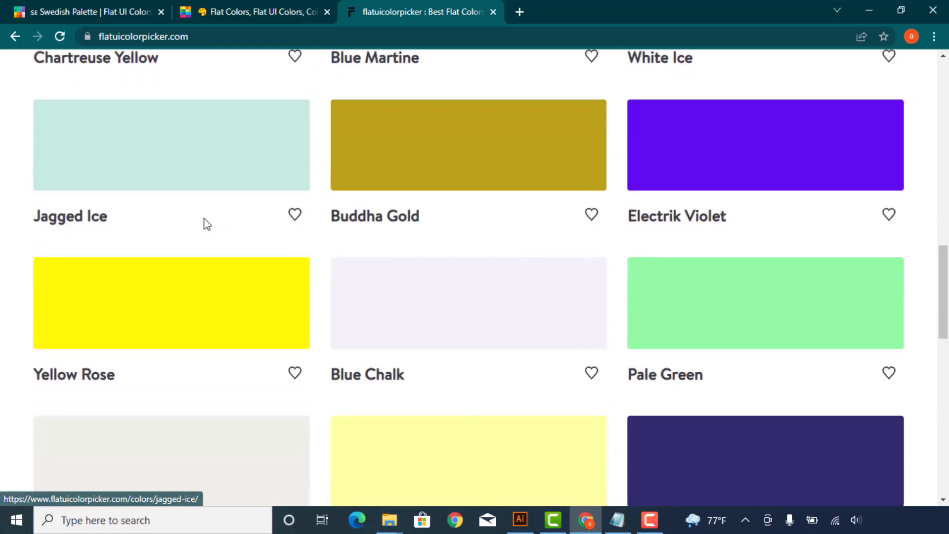
scroll(200, 233, "down", 3)
- Open the Yellow Rose colour page and copy its HEX code #fff000
left_click(185, 176)
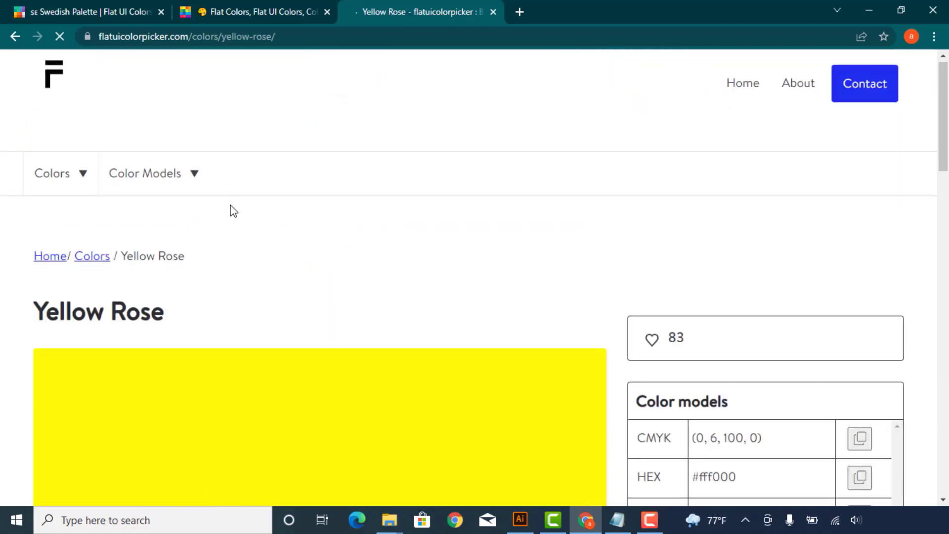
scroll(230, 210, "down", 3)
scroll(559, 211, "down", 3)
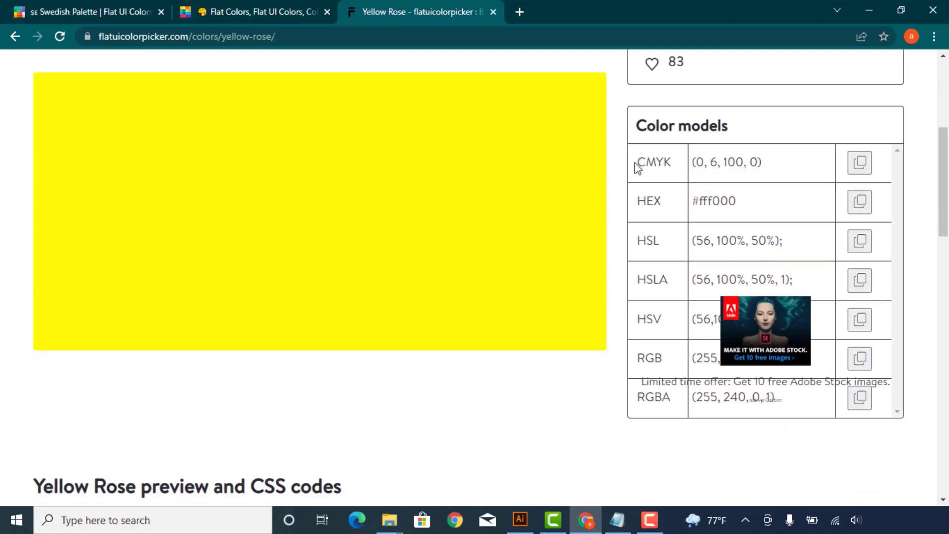
left_click_drag(663, 162, 670, 162)
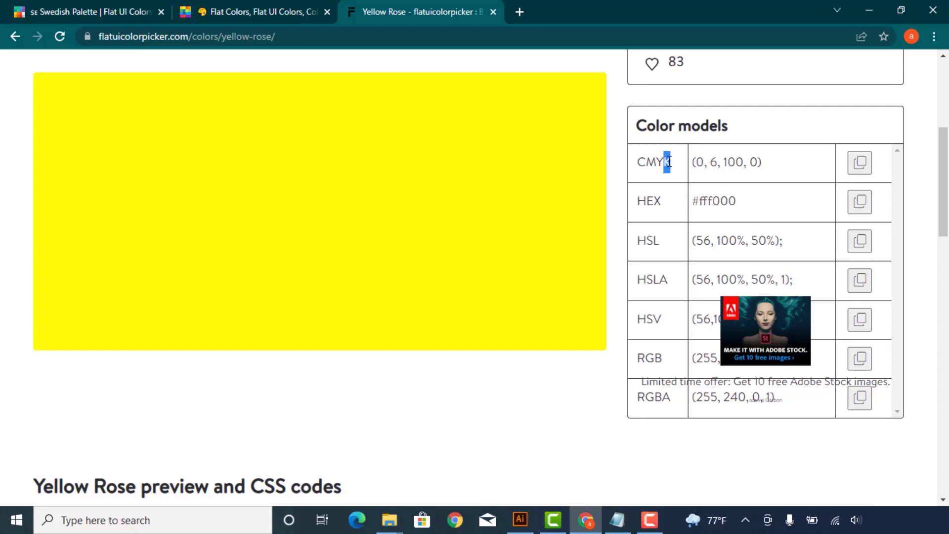
left_click(714, 163)
left_click_drag(729, 159, 736, 162)
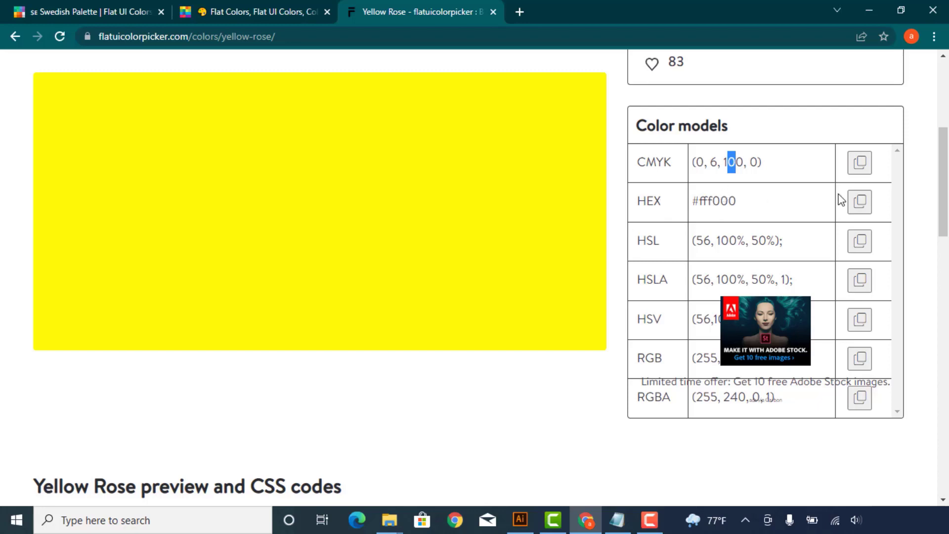
left_click(860, 205)
- Fill the rectangle with Yellow Rose #fff000
left_click(520, 519)
left_click(475, 319)
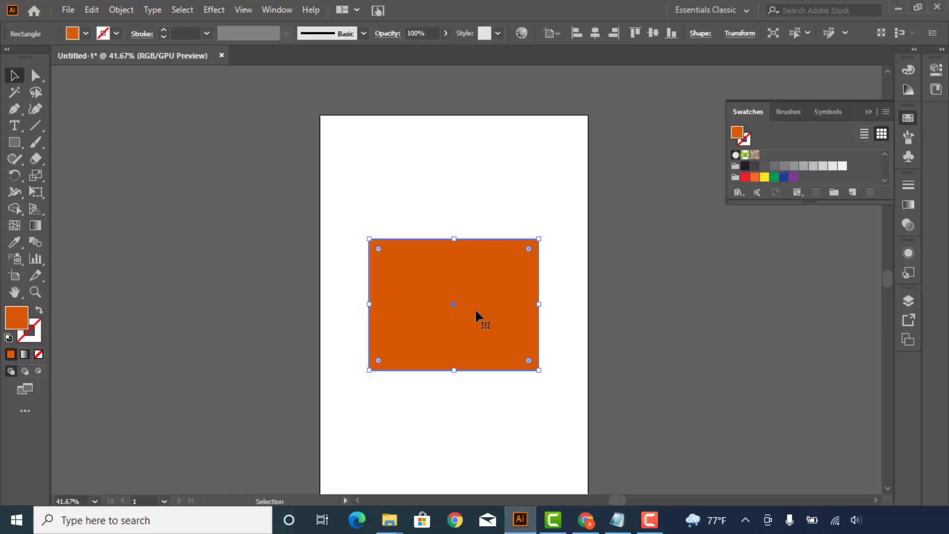
double_click(16, 318)
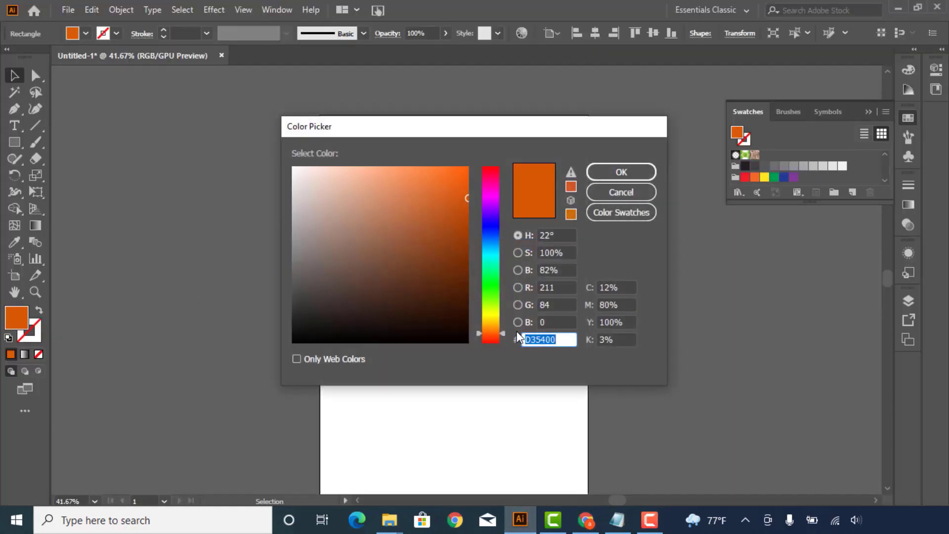
right_click(537, 338)
left_click(435, 207)
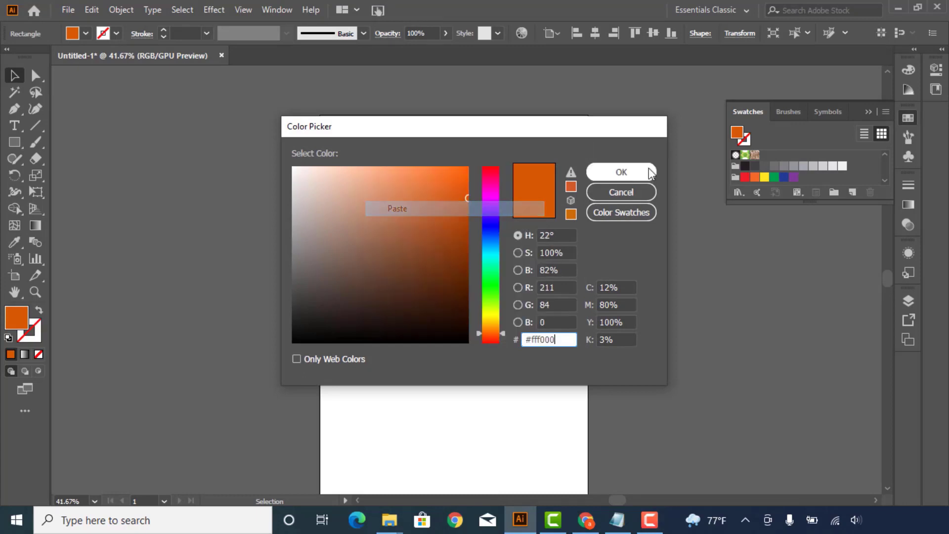
left_click(635, 176)
left_click(633, 240)
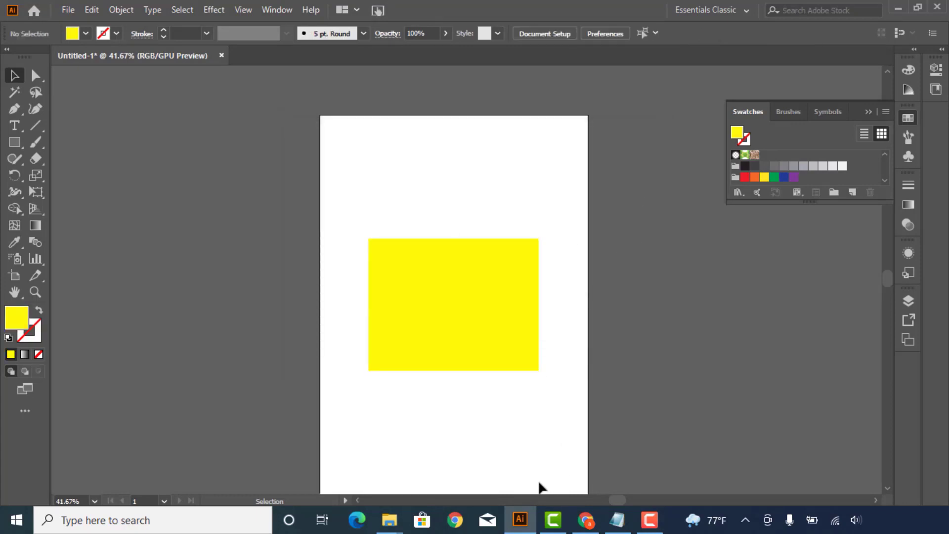
- Copy the color.adobe.com address from the notes and open a blank Chrome tab
left_click(585, 519)
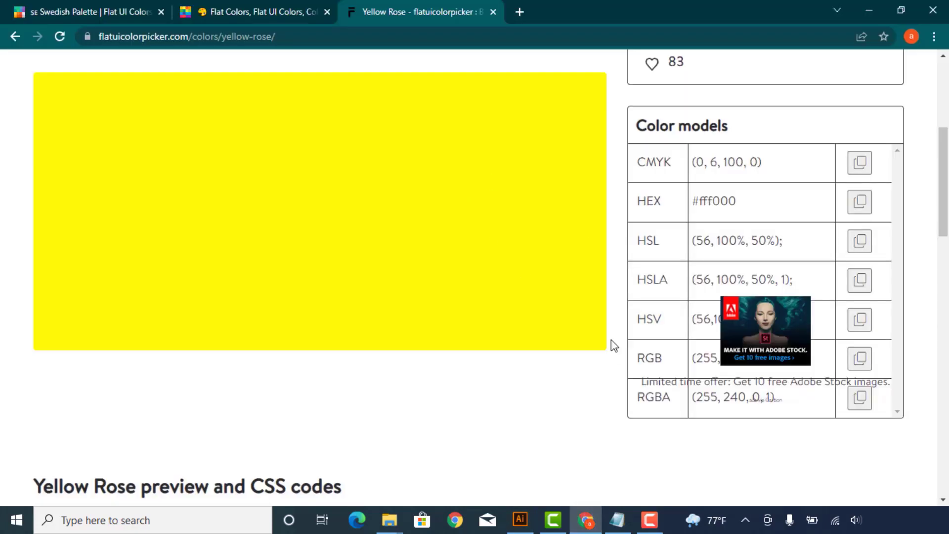
left_click(616, 520)
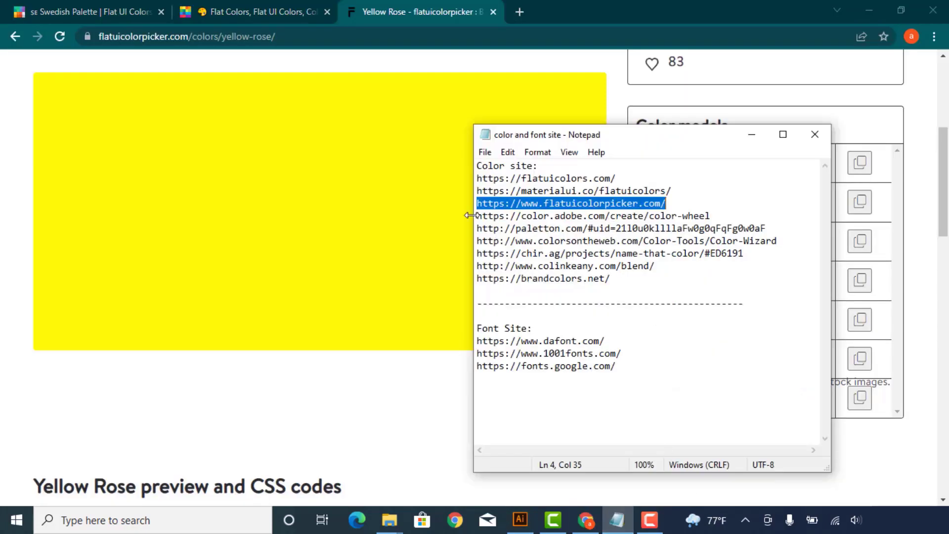
left_click_drag(477, 215, 724, 214)
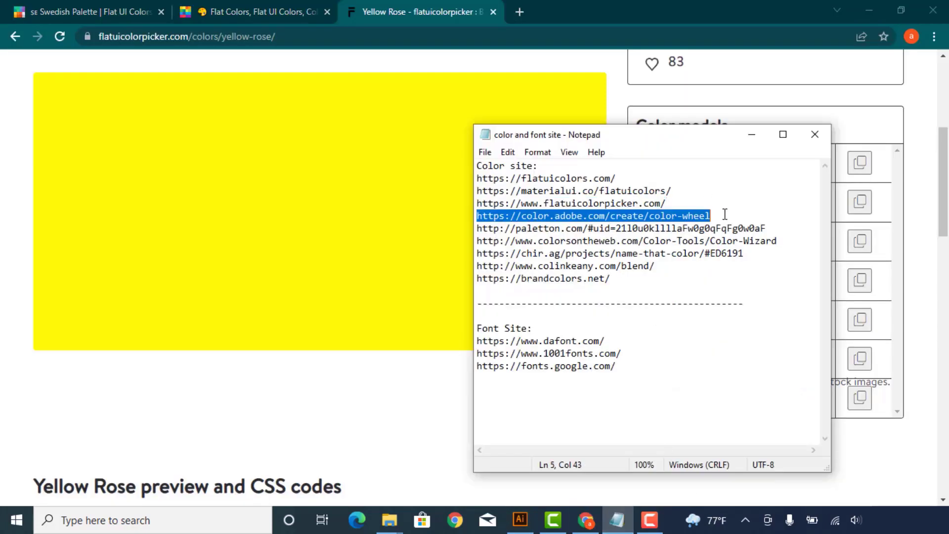
right_click(655, 217)
left_click(603, 266)
left_click(519, 12)
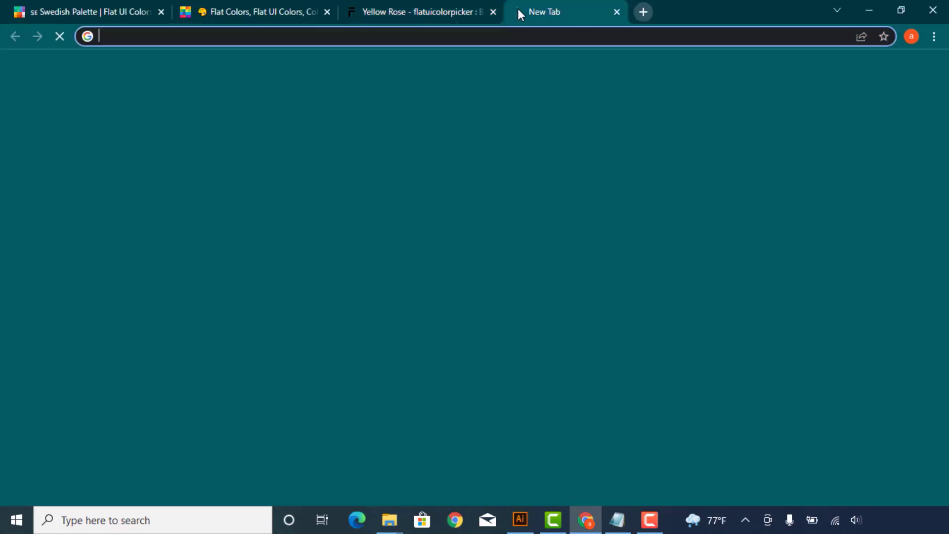
- Load the Adobe Color wheel and dismiss the What's New announcement
right_click(480, 36)
left_click(514, 123)
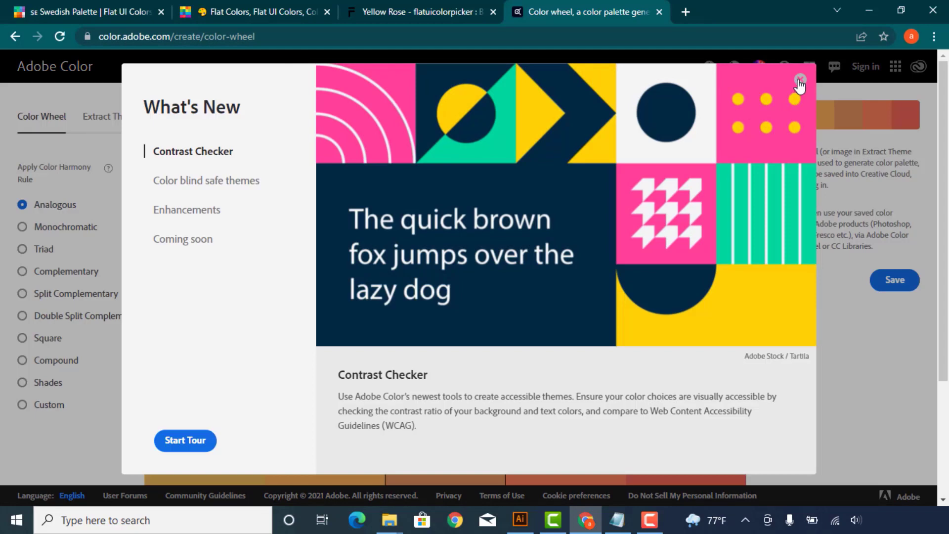
left_click(799, 80)
scroll(582, 244, "down", 1)
scroll(533, 224, "up", 1)
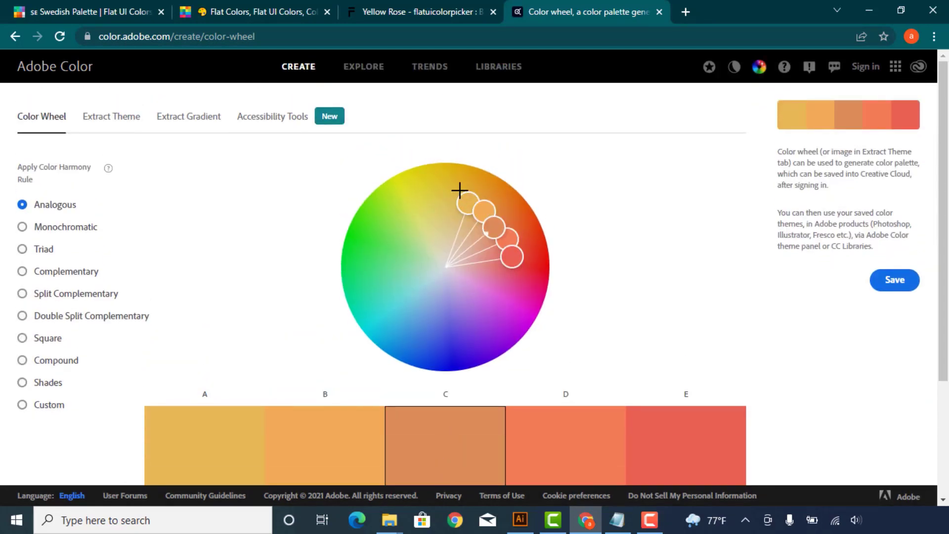
- Rearrange the wheel handles so the palette runs lime, orange, red, violet and blue
left_click_drag(459, 190, 450, 186)
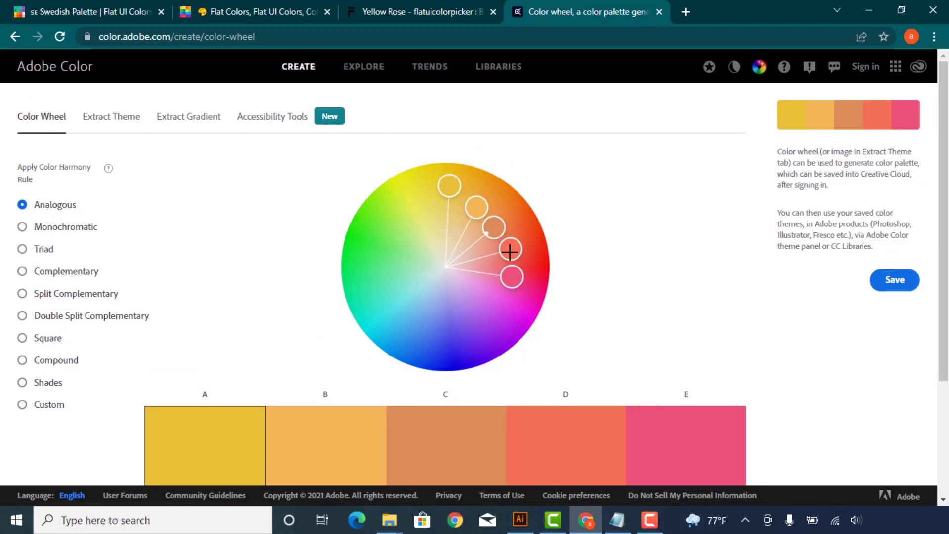
mouse_move(509, 252)
left_mouse_down()
mouse_move(514, 266)
mouse_move(546, 259)
left_mouse_up()
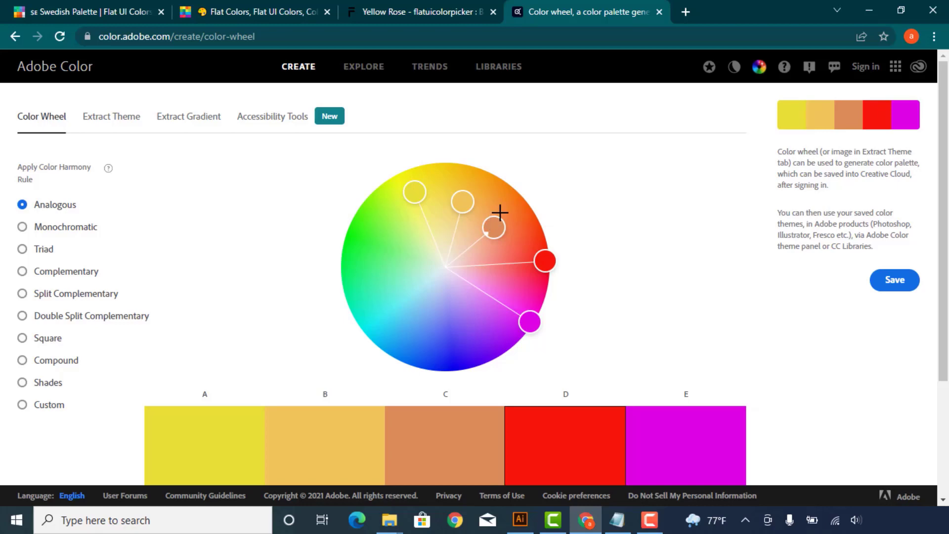
left_click_drag(500, 213, 511, 201)
left_click_drag(394, 177, 363, 226)
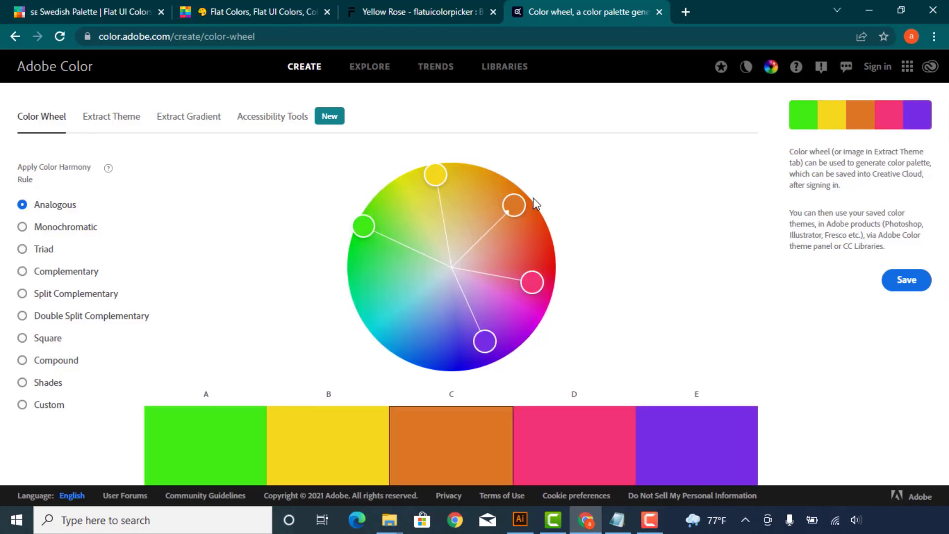
mouse_move(531, 282)
left_mouse_down()
mouse_move(509, 286)
mouse_move(548, 288)
left_mouse_up()
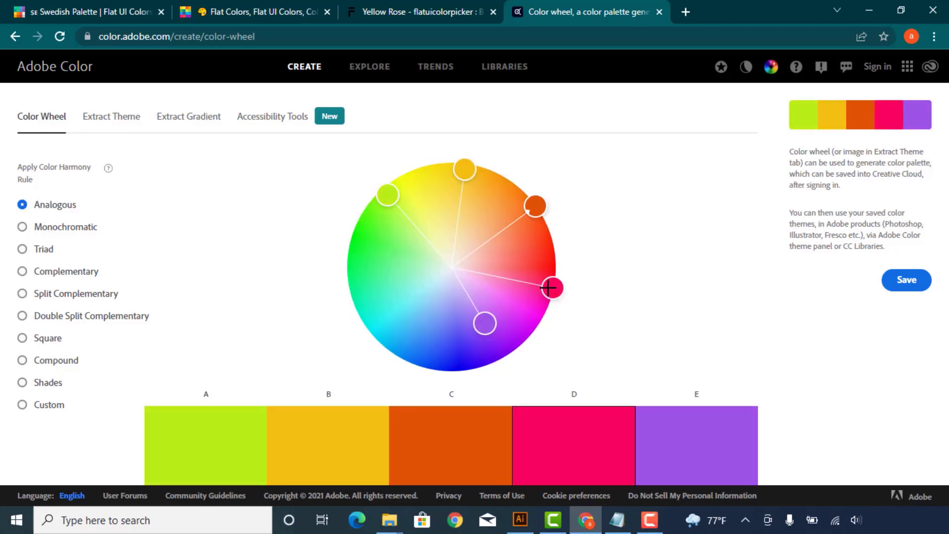
left_click_drag(481, 323, 482, 356)
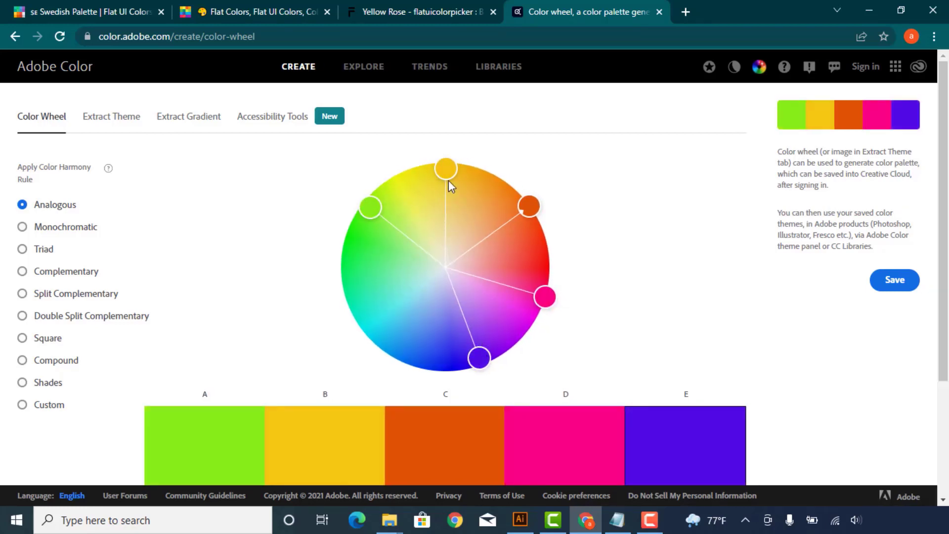
left_click_drag(448, 172, 433, 174)
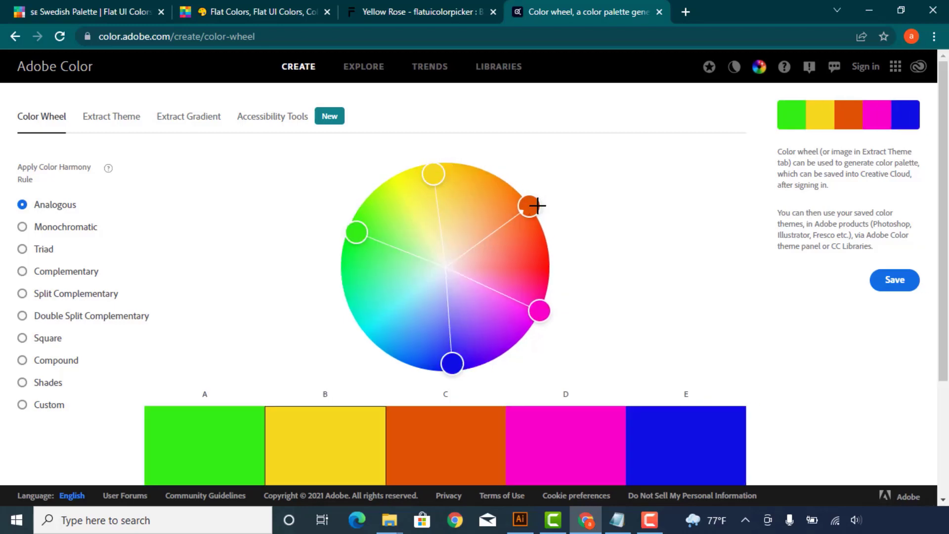
mouse_move(537, 205)
left_mouse_down()
mouse_move(467, 250)
mouse_move(591, 256)
left_mouse_up()
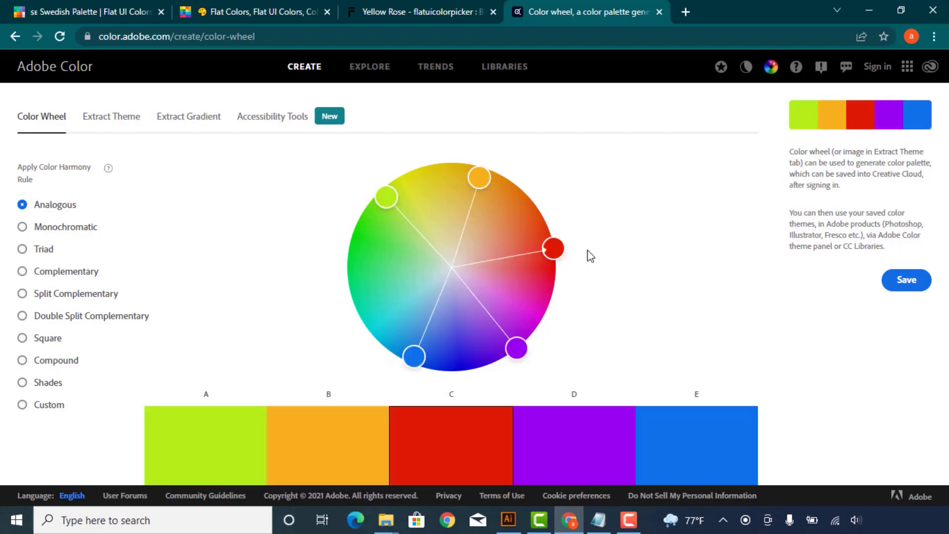
- Raise swatch C's red to hex E91500 and copy that code
scroll(634, 256, "down", 3)
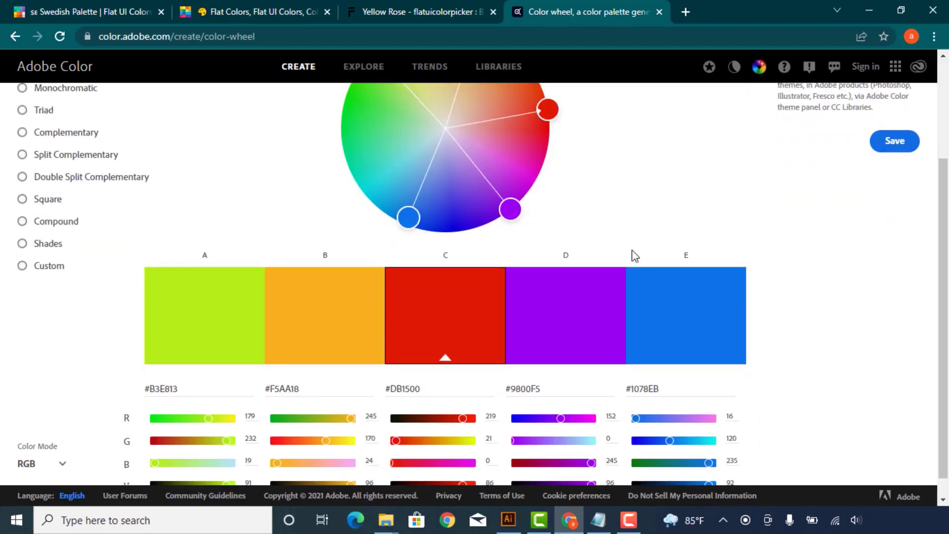
scroll(634, 256, "down", 1)
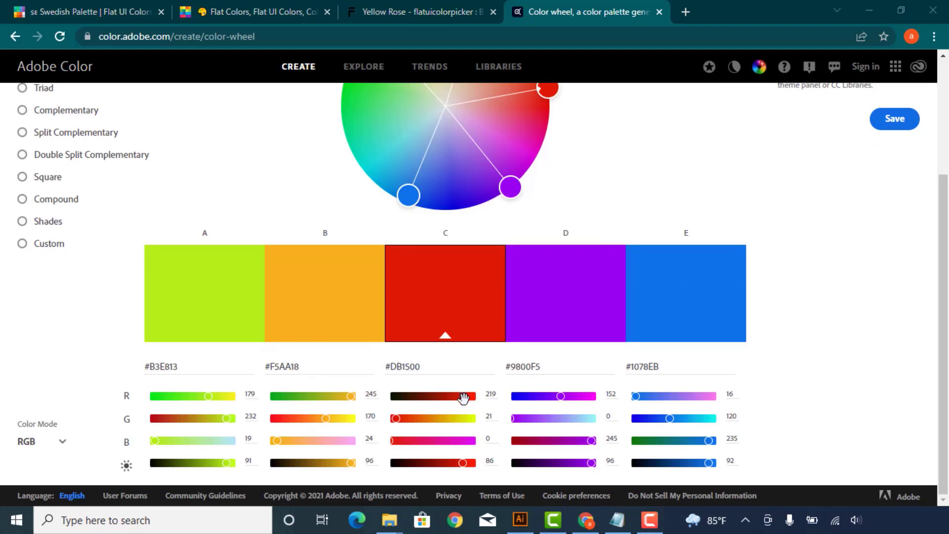
mouse_move(463, 398)
left_mouse_down()
mouse_move(479, 399)
mouse_move(382, 399)
mouse_move(482, 406)
mouse_move(473, 401)
left_mouse_up()
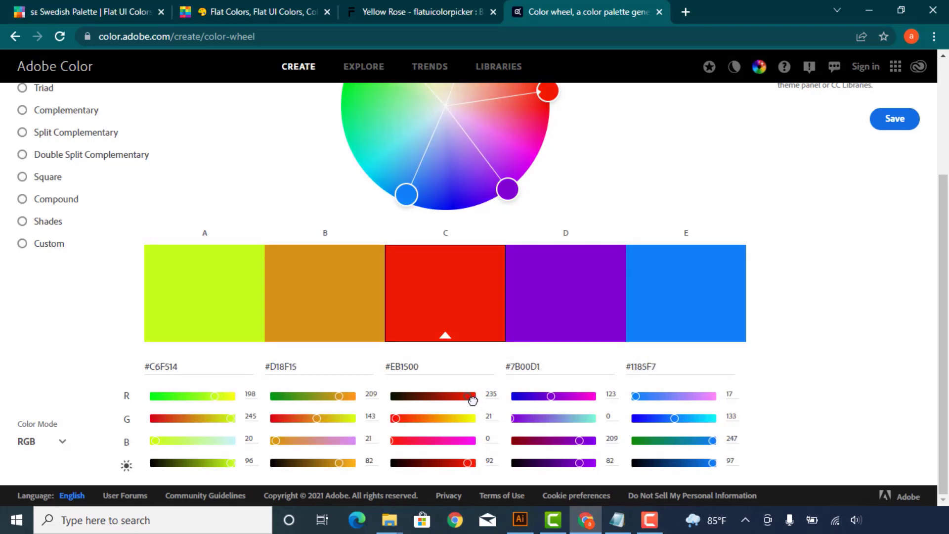
double_click(404, 370)
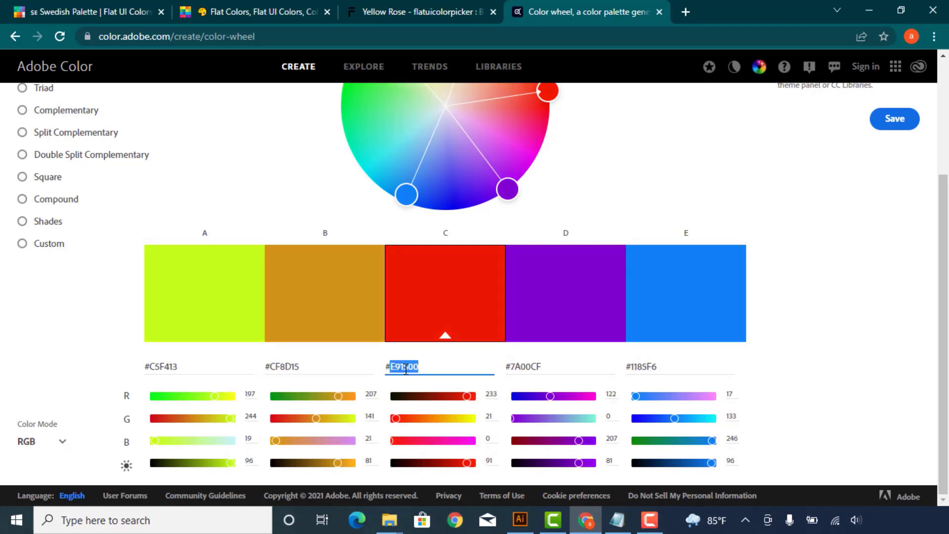
right_click(405, 370)
left_click(451, 202)
- Fill the rectangle with red E91500
left_click(519, 519)
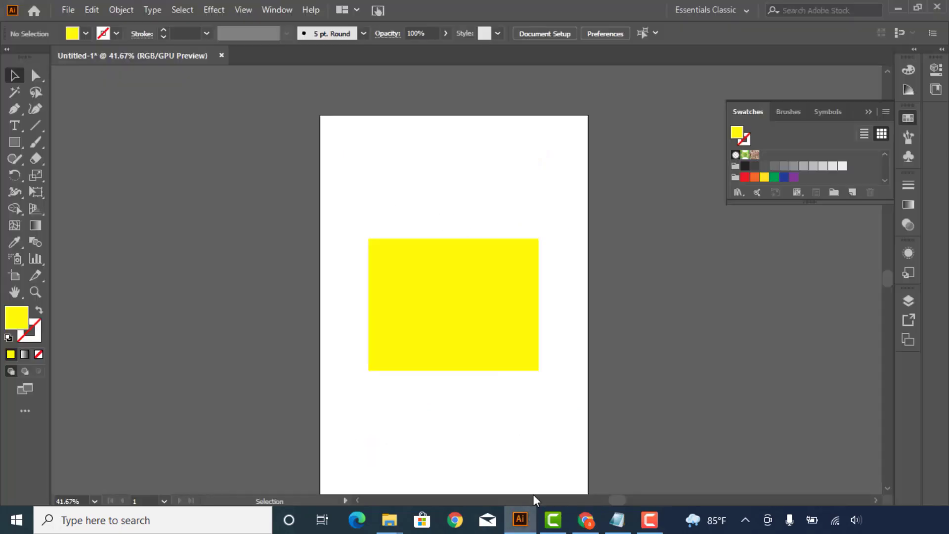
left_click(476, 324)
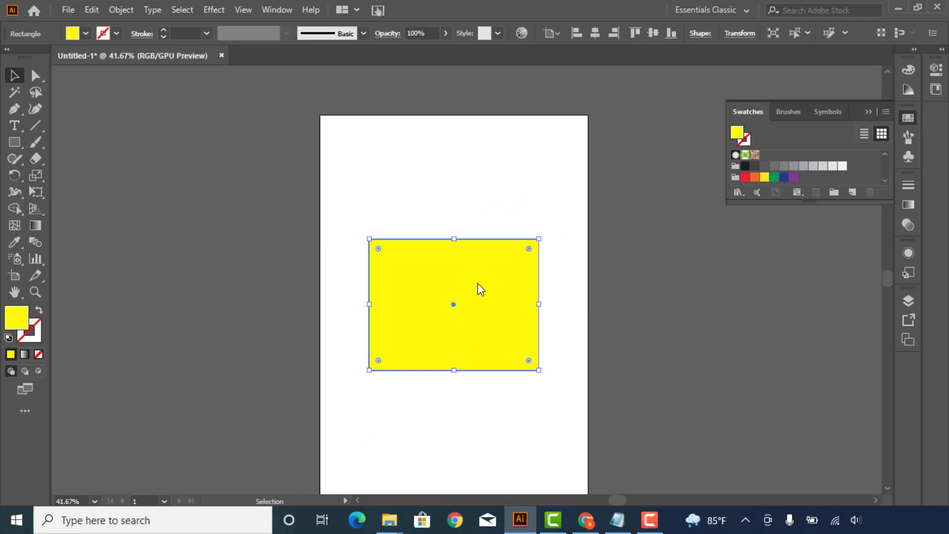
double_click(16, 317)
right_click(552, 341)
left_click(470, 207)
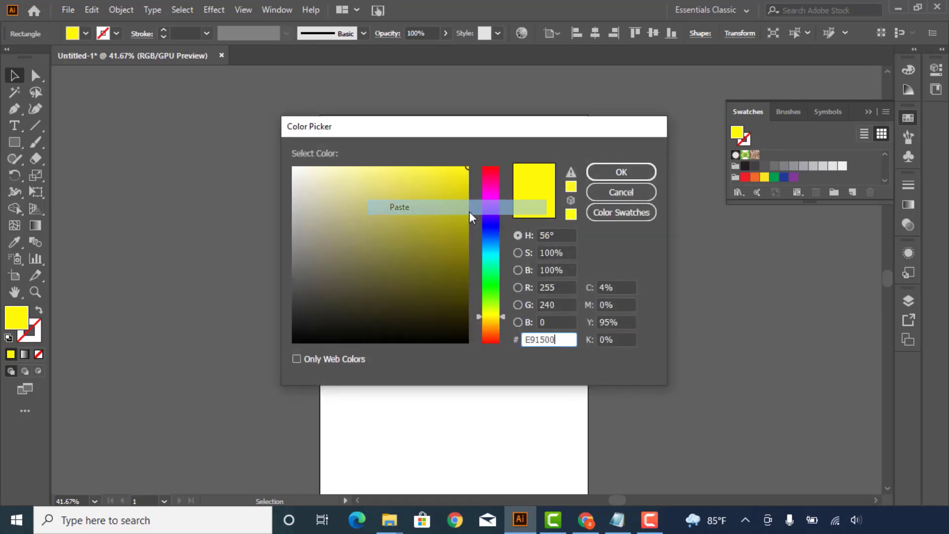
left_click(641, 174)
left_click(620, 277)
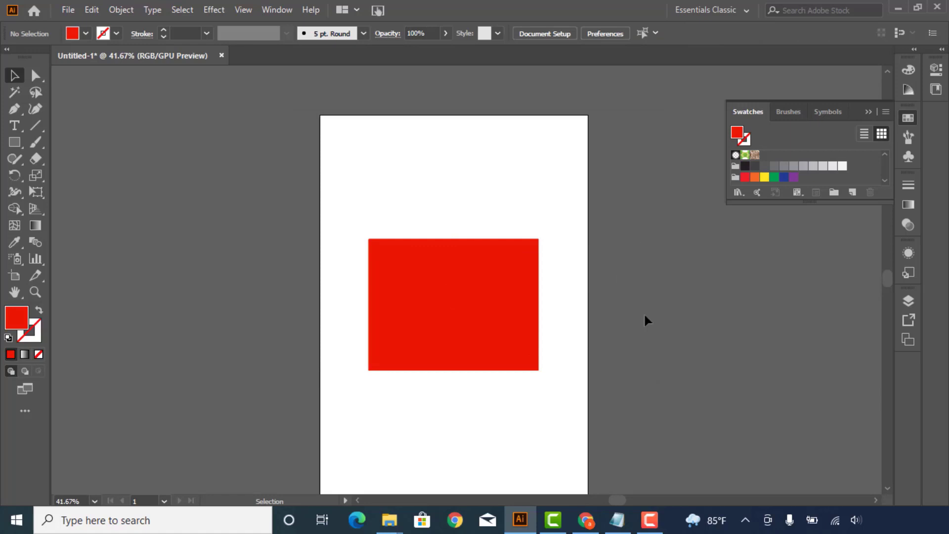
- Copy the paletton.com address from the notes list
left_click(617, 519)
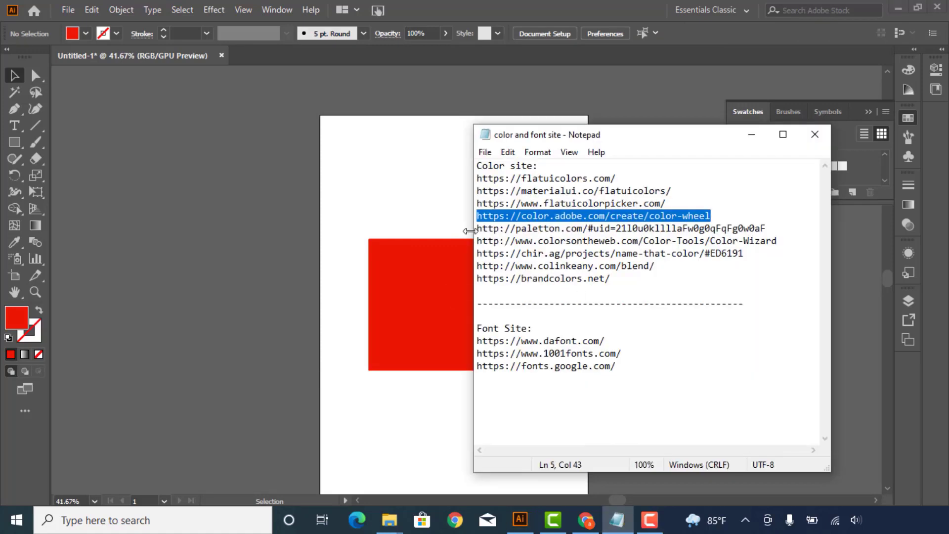
left_click_drag(477, 229, 790, 229)
right_click(699, 229)
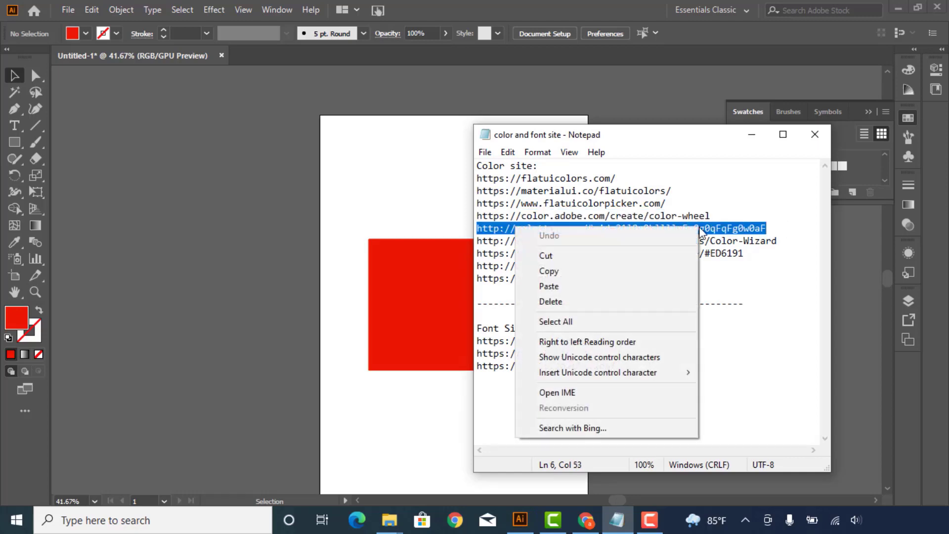
left_click(583, 271)
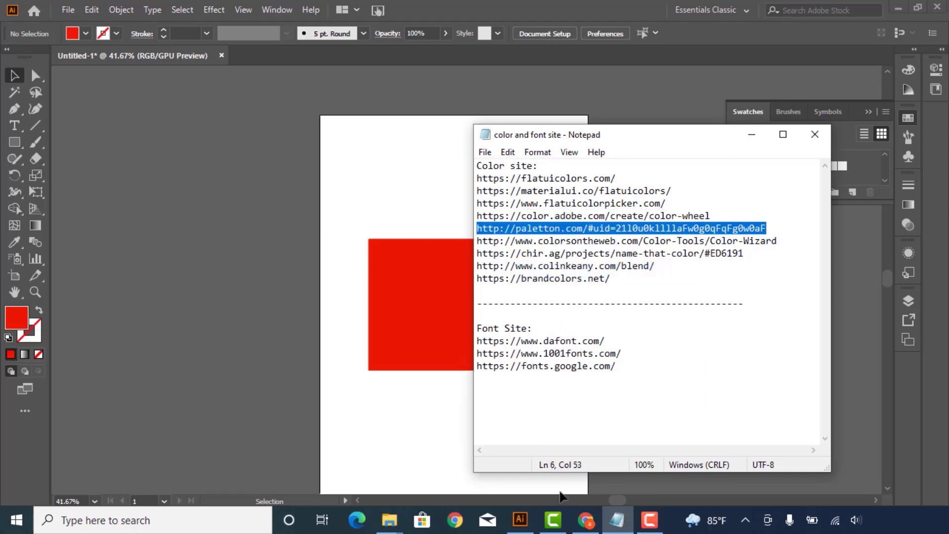
left_click(586, 518)
- Open paletton.com in a new Chrome tab
left_click(682, 10)
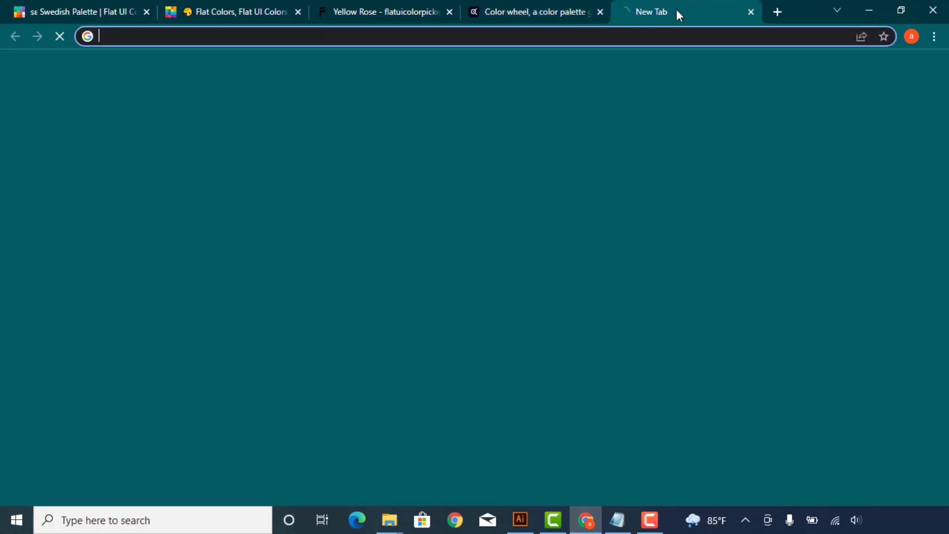
right_click(586, 36)
left_click(626, 141)
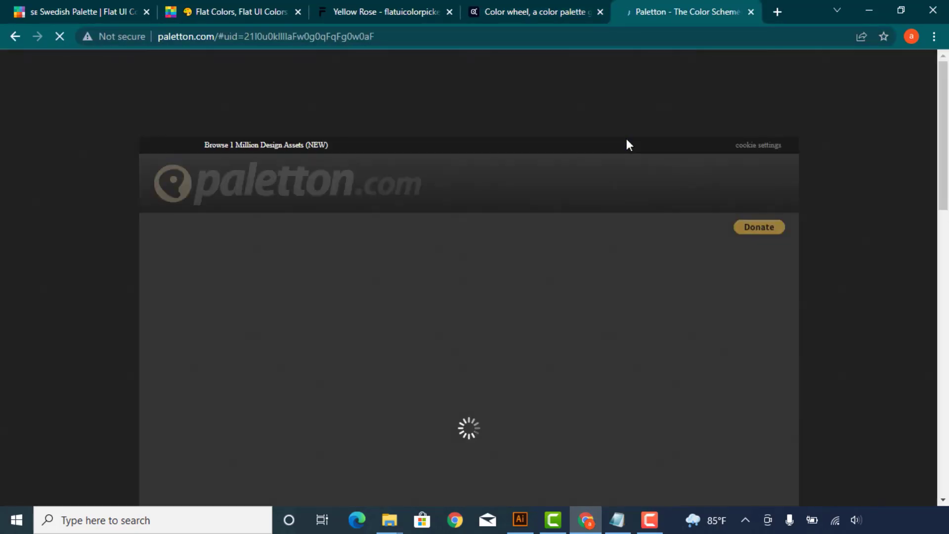
scroll(555, 189, "down", 3)
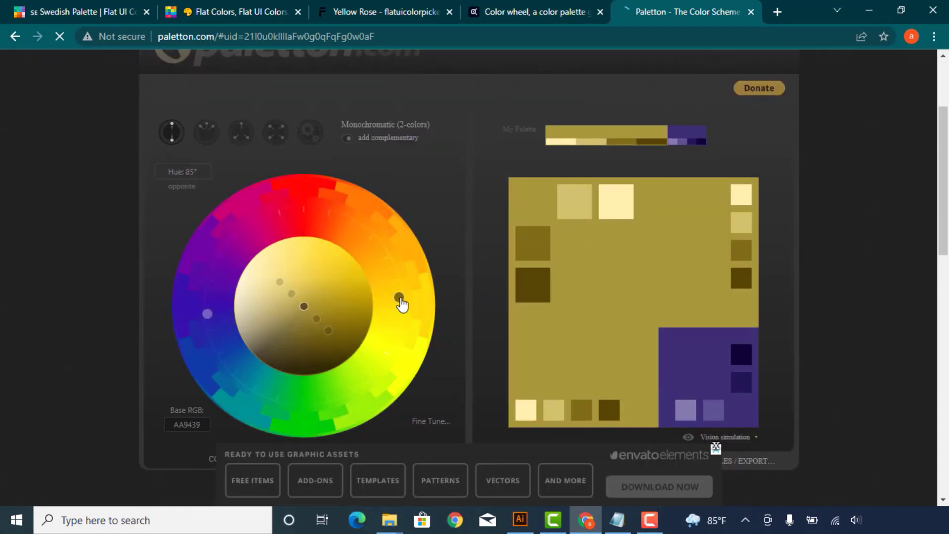
- Try orange and red base hues on Paletton's wheel and brighten the palette
left_click_drag(401, 303, 384, 207)
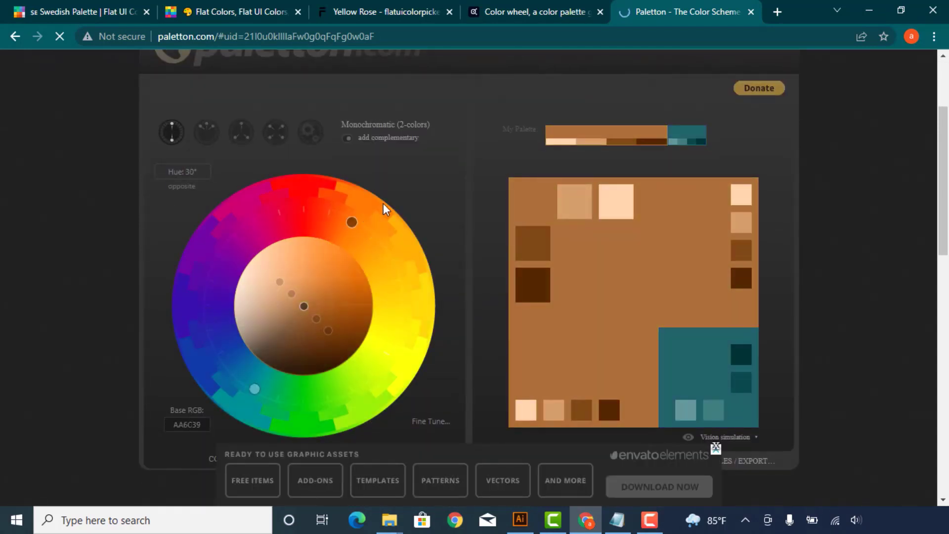
mouse_move(302, 195)
left_mouse_down()
mouse_move(294, 170)
mouse_move(370, 236)
left_mouse_up()
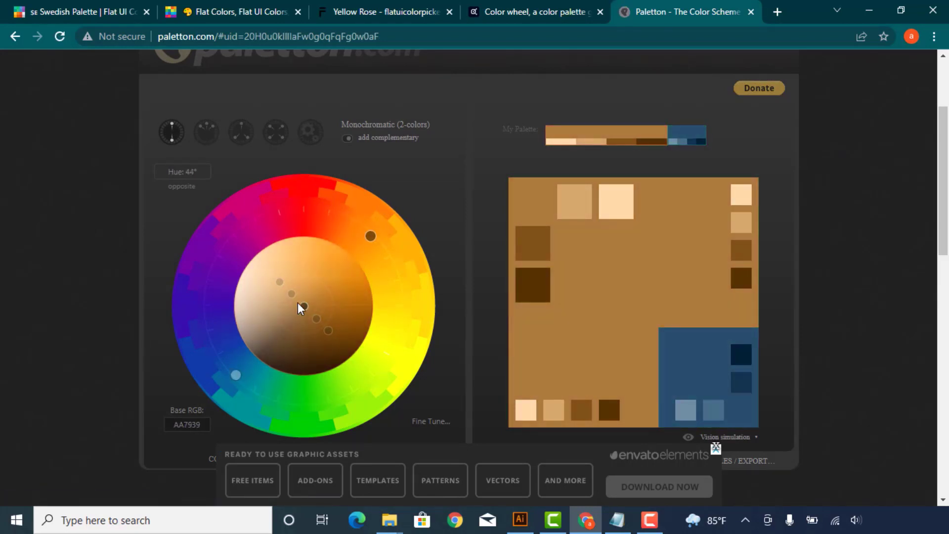
mouse_move(298, 303)
left_mouse_down()
mouse_move(346, 273)
mouse_move(254, 360)
mouse_move(318, 317)
mouse_move(328, 285)
left_mouse_up()
scroll(339, 284, "down", 1)
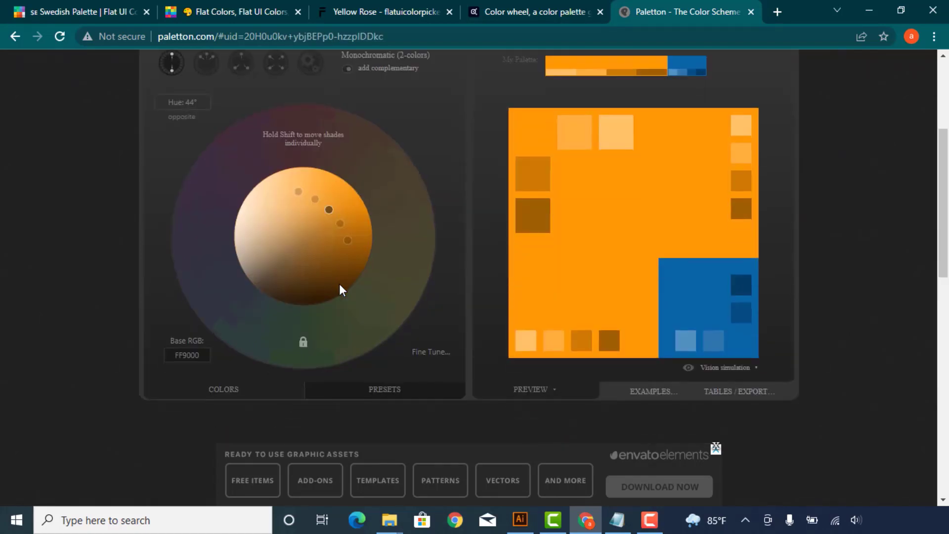
scroll(494, 277, "up", 1)
scroll(530, 279, "up", 3)
scroll(444, 280, "down", 1)
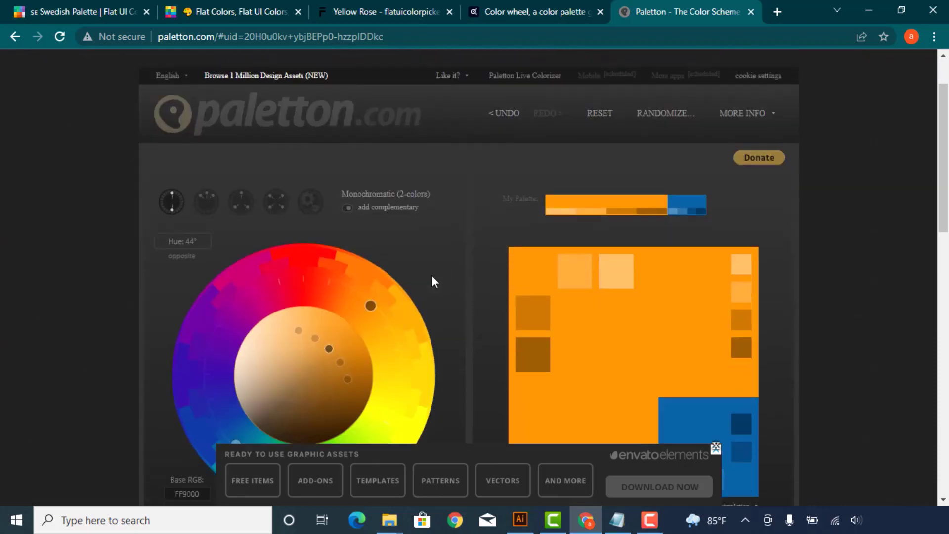
scroll(354, 285, "up", 1)
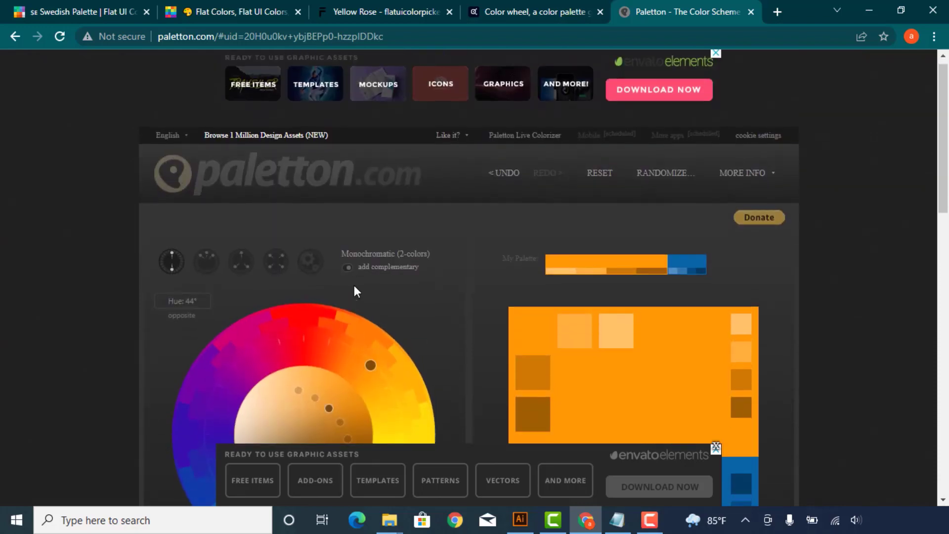
scroll(353, 285, "down", 1)
scroll(351, 293, "down", 1)
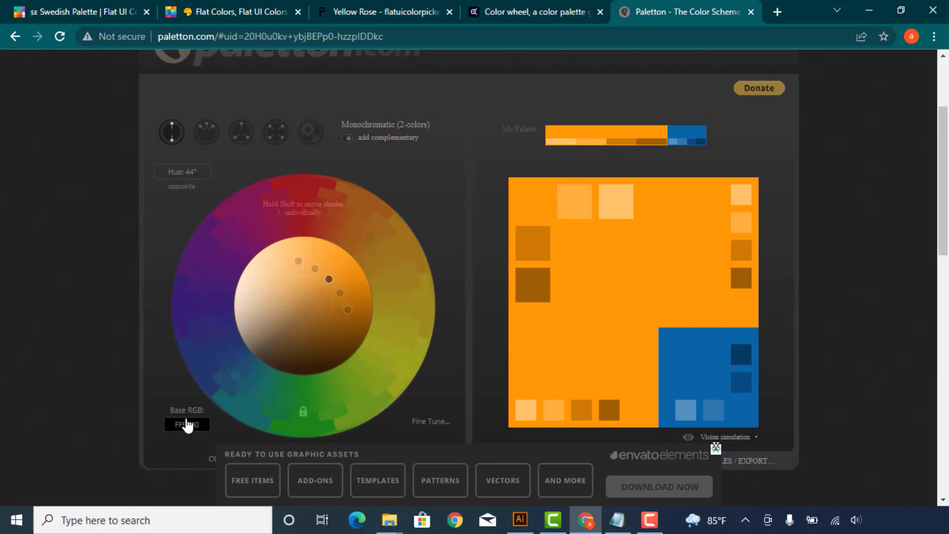
scroll(388, 220, "down", 1)
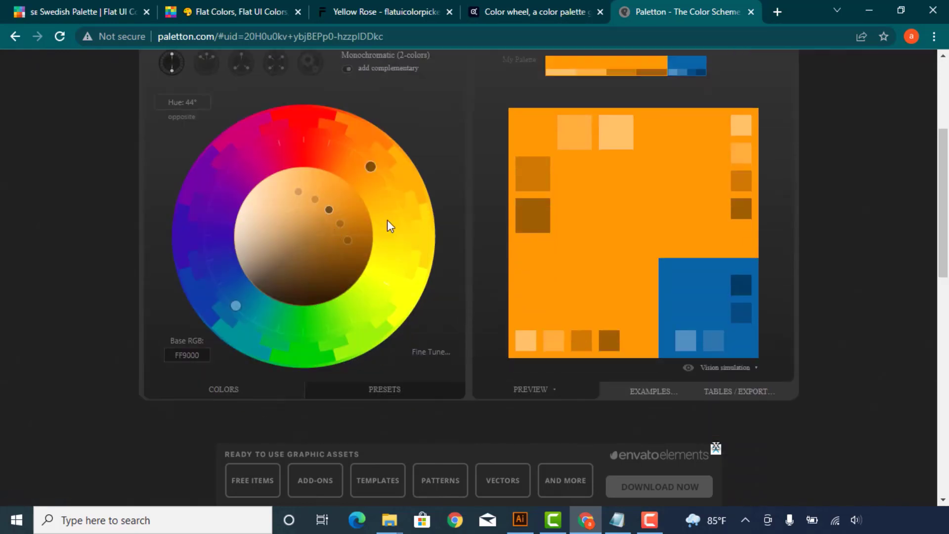
- Set the base hue to pure red 0° (FF0000) and adjust the inner-circle shade dots
left_click(317, 127)
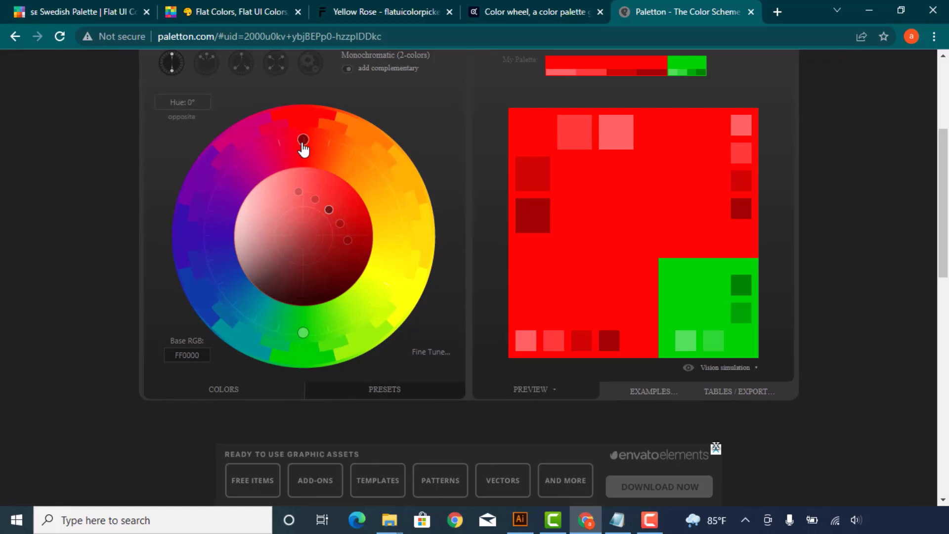
left_click(328, 210)
mouse_move(326, 222)
left_mouse_down()
mouse_move(319, 232)
mouse_move(354, 189)
mouse_move(345, 187)
left_mouse_up()
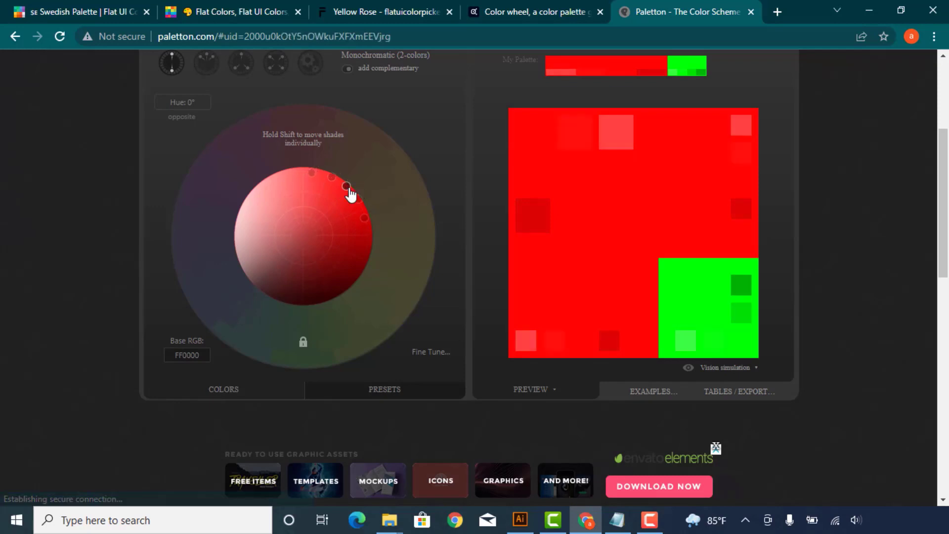
scroll(297, 320, "down", 1)
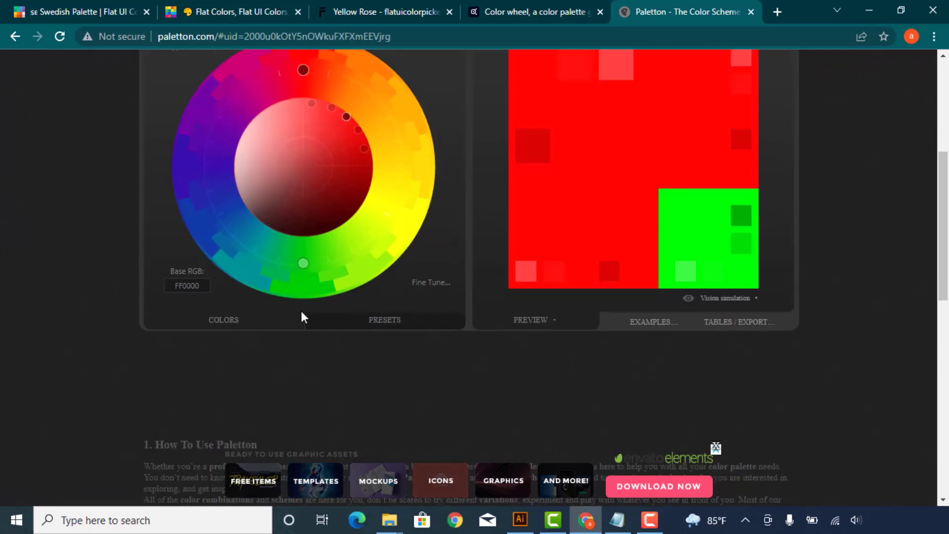
scroll(308, 312, "down", 1)
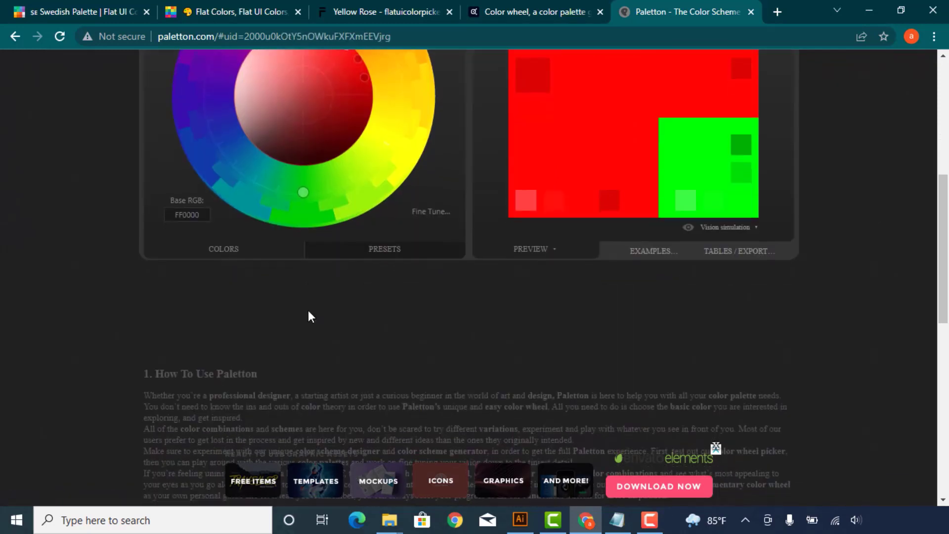
scroll(308, 311, "down", 2)
scroll(308, 312, "down", 3)
scroll(308, 312, "up", 4)
scroll(309, 311, "up", 10)
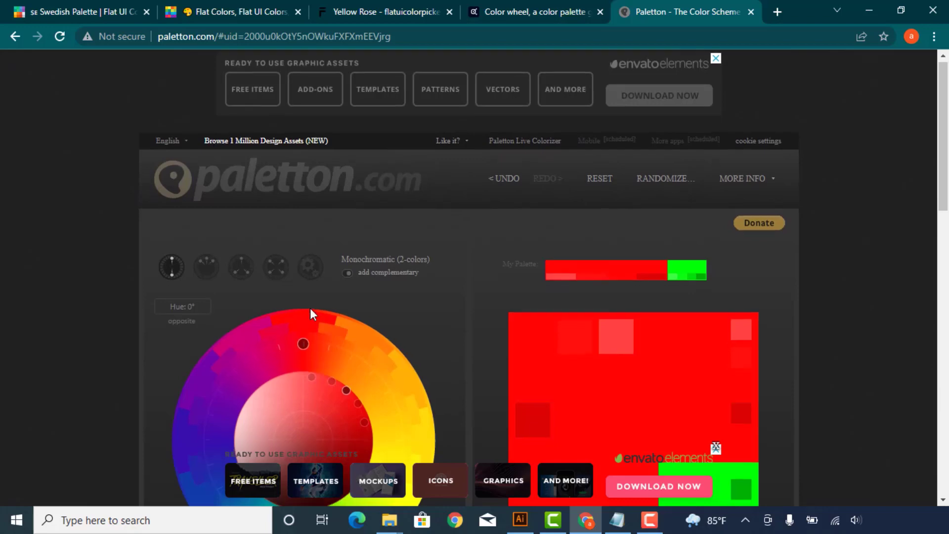
scroll(311, 312, "down", 3)
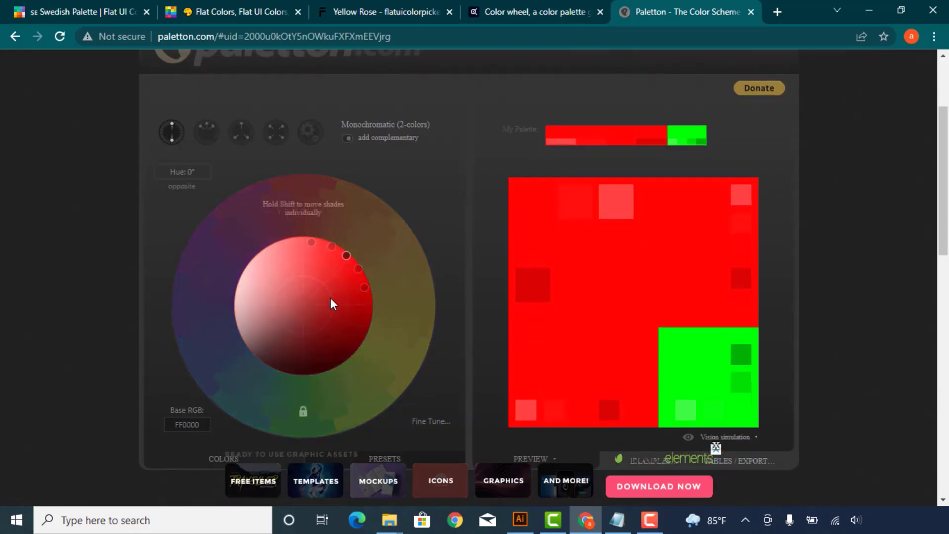
- Delete the colorsontheweb link from the Notepad colour-site list
left_click(619, 519)
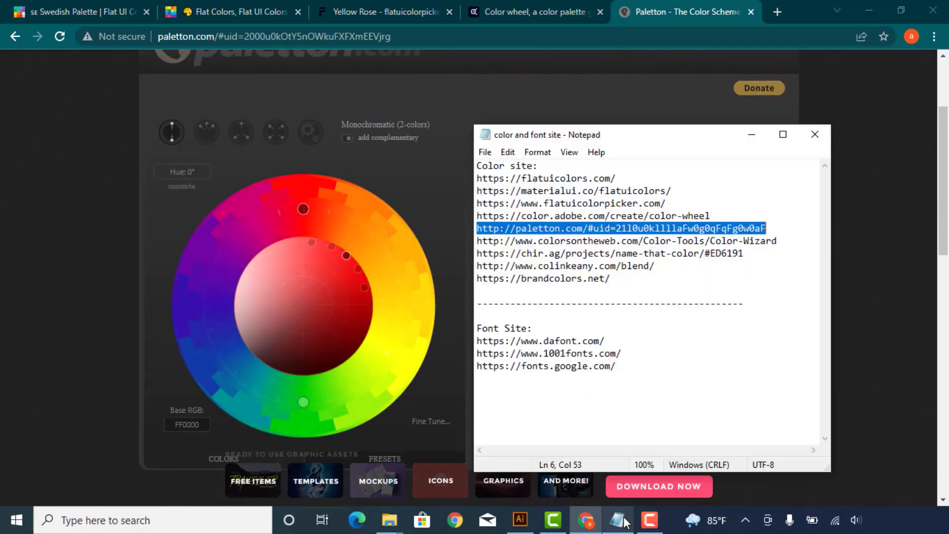
left_click_drag(774, 240, 477, 240)
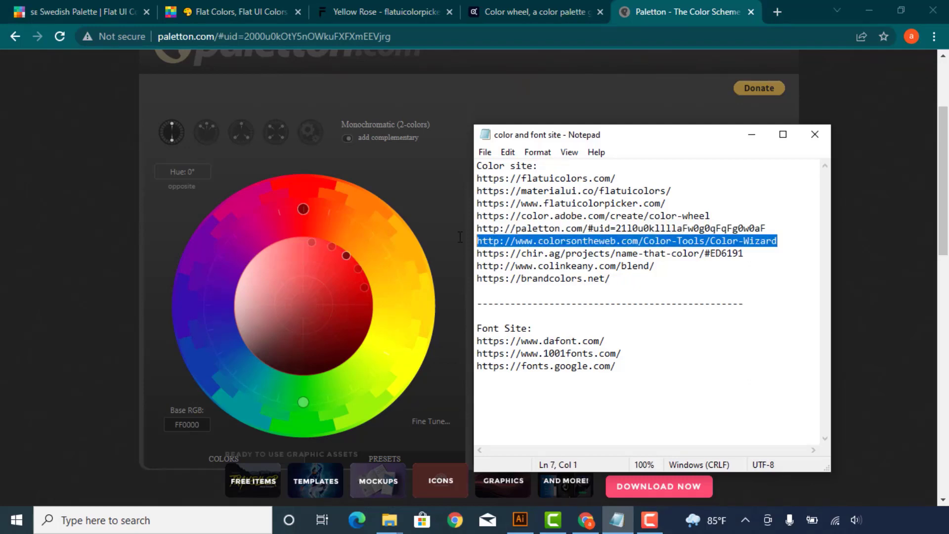
key("Delete")
- Load the chir.ag Name that Color page in Chrome using its link copied from Notepad
left_click_drag(743, 241, 477, 241)
key("ctrl+c")
left_click(451, 35)
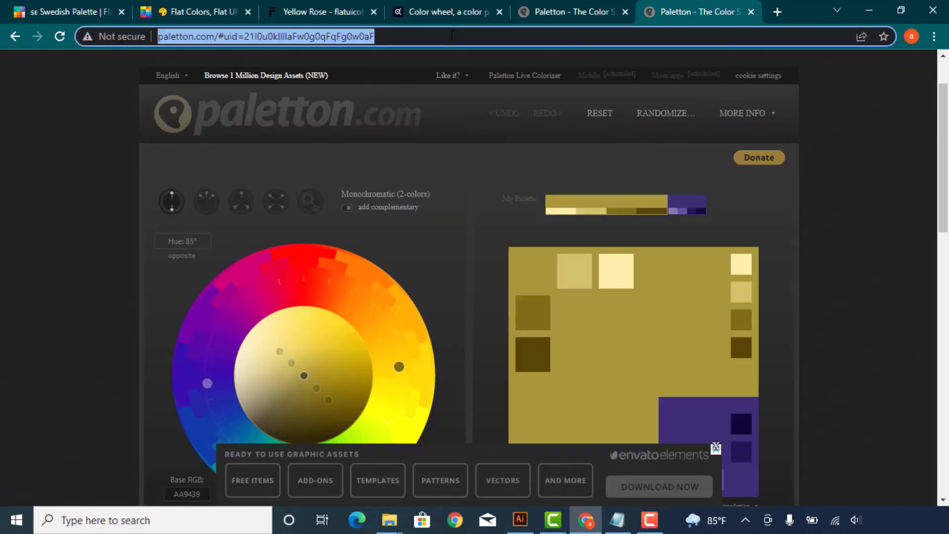
key("ctrl+v")
key("Return")
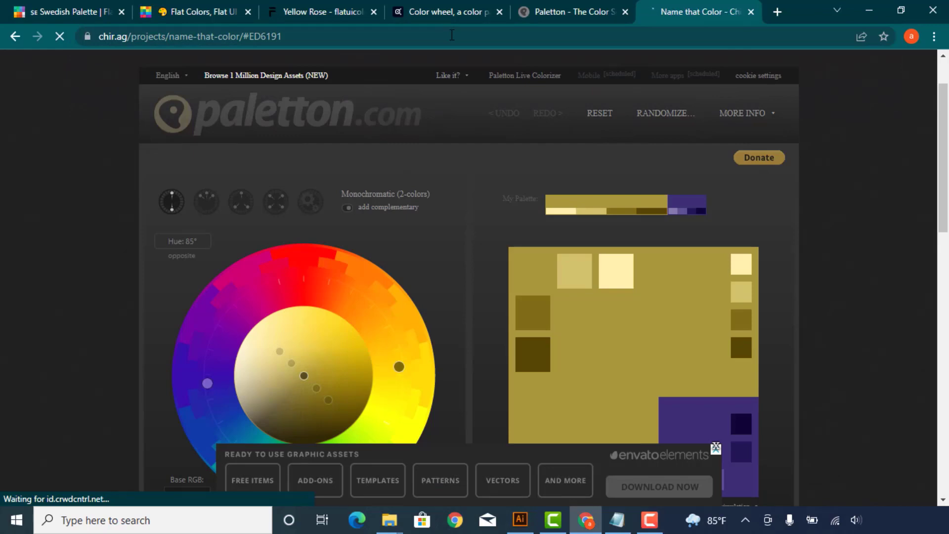
- Pick the purple Windsor #670F95 (RGB 103, 15, 149) on the colour wheel and select its hex code
scroll(476, 217, "down", 3)
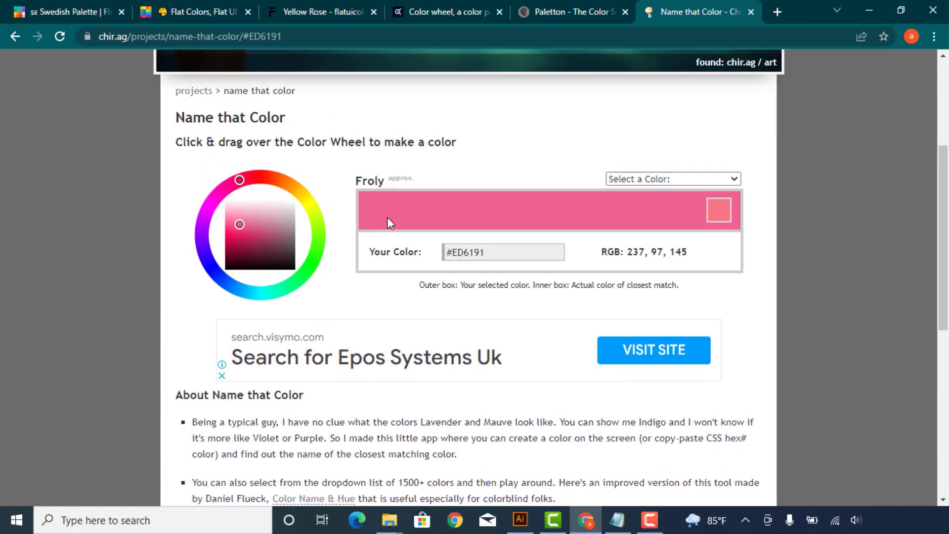
left_click(237, 226)
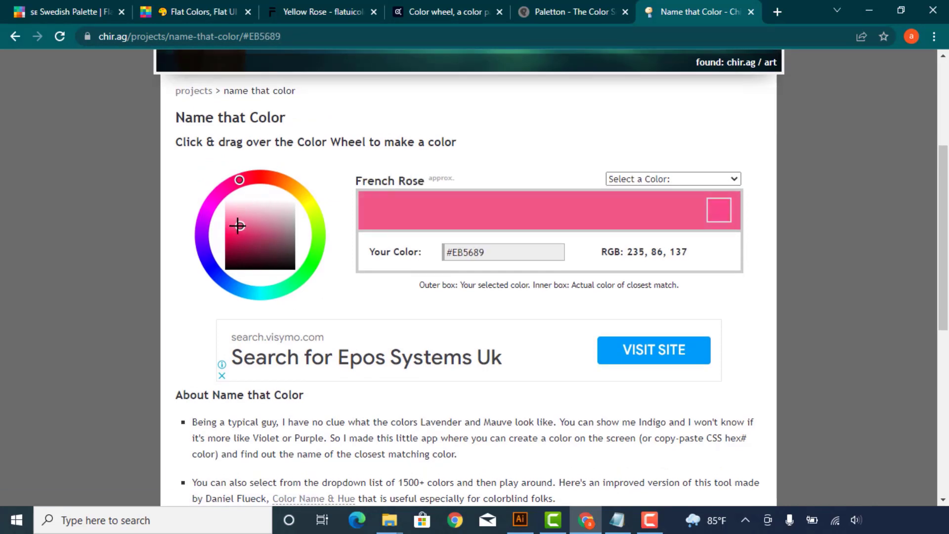
left_click_drag(238, 226, 236, 232)
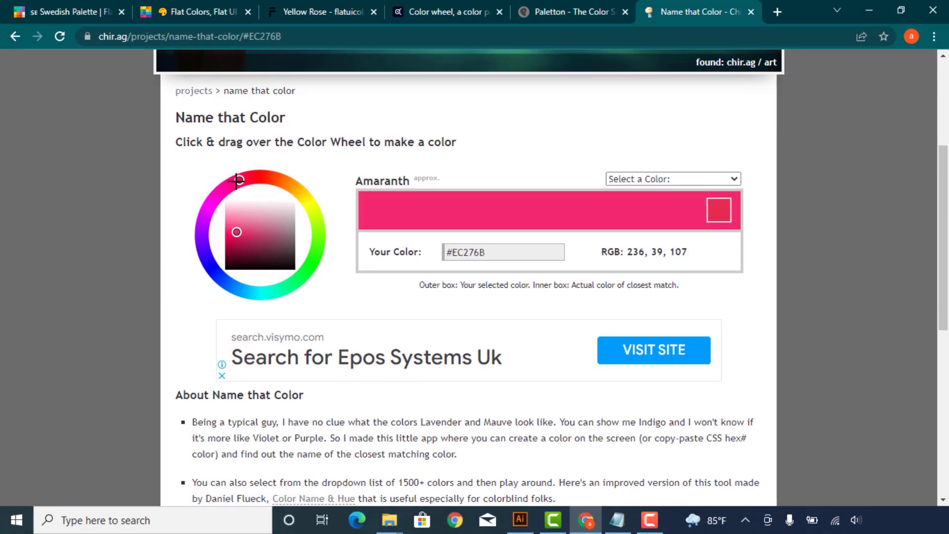
left_click_drag(241, 179, 274, 178)
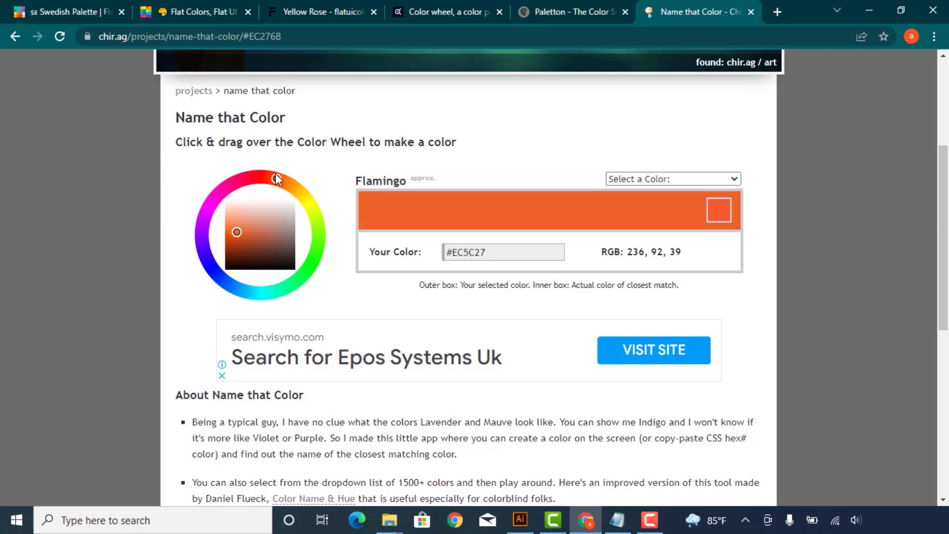
mouse_move(223, 276)
left_mouse_down()
mouse_move(192, 212)
mouse_move(237, 247)
left_mouse_up()
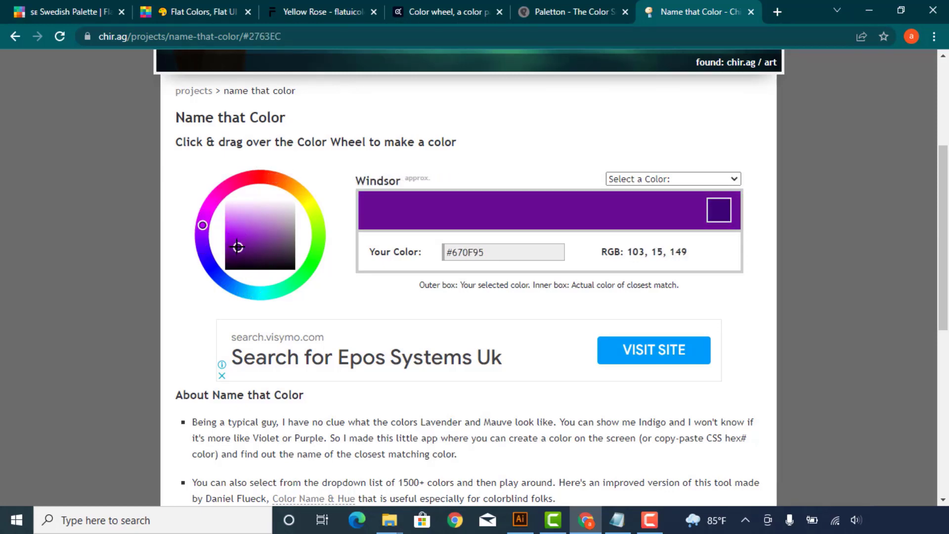
scroll(682, 281, "up", 2)
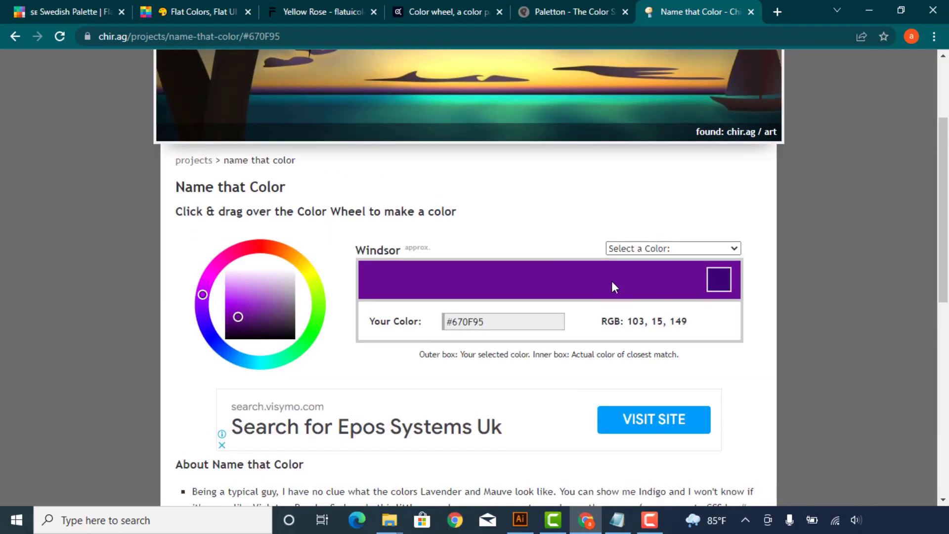
left_click_drag(503, 324, 399, 323)
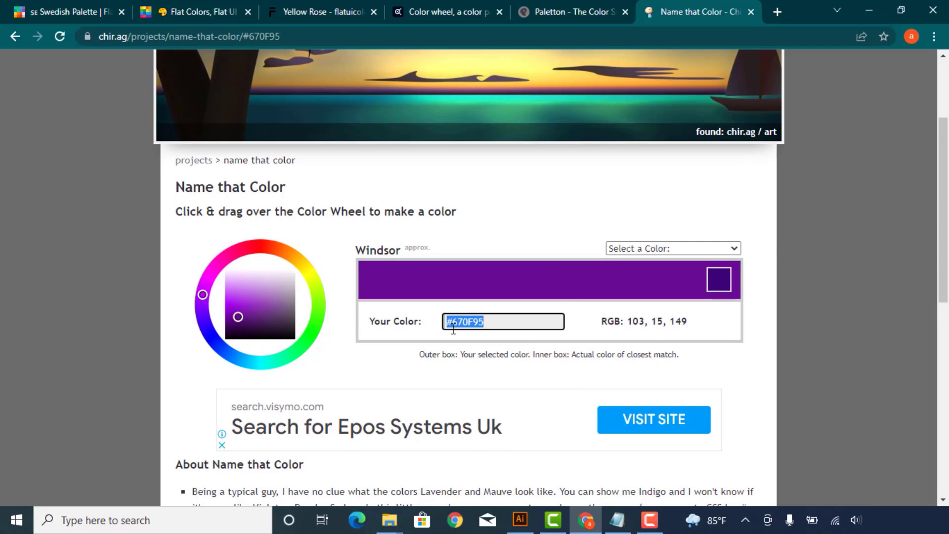
left_click_drag(513, 328, 398, 324)
- Open the colinkeany.com Blend gradient page in a new Chrome tab from the Notepad link
left_click(624, 523)
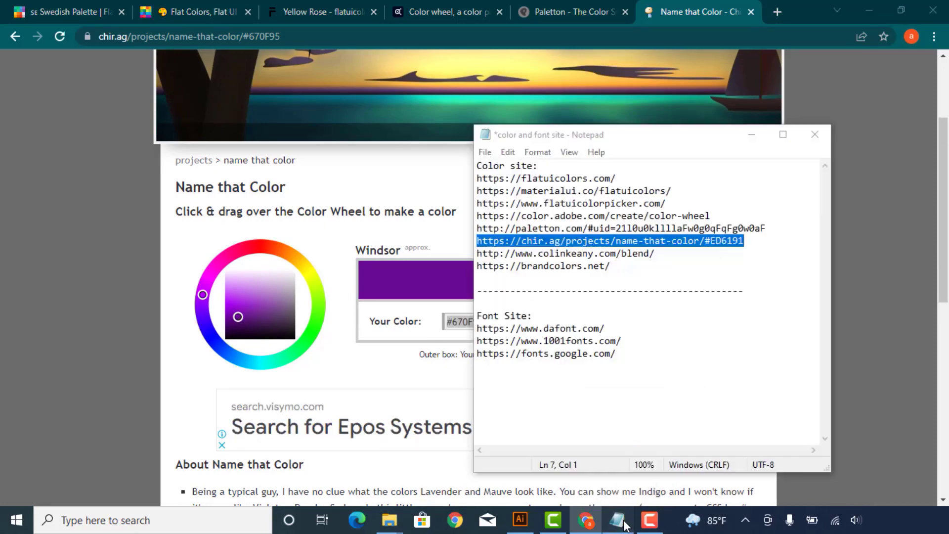
left_click_drag(691, 254, 404, 258)
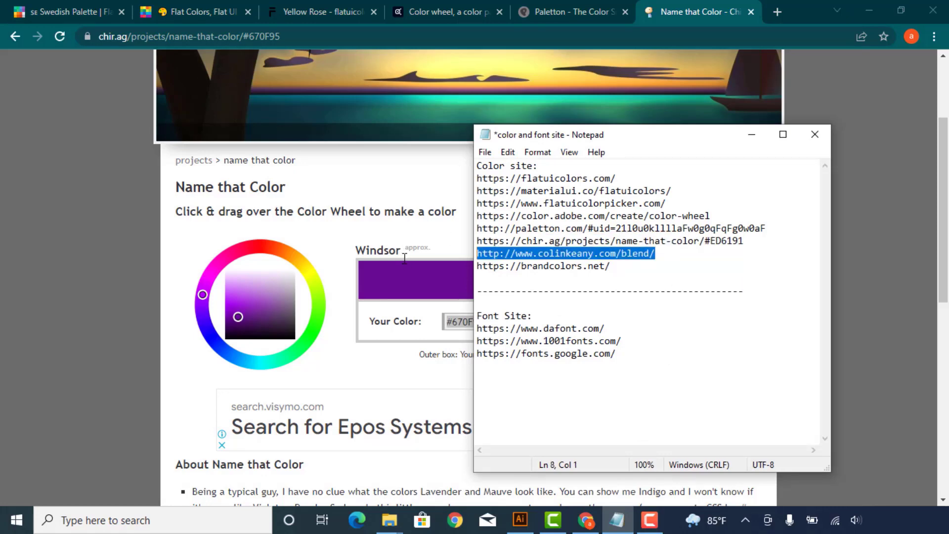
key("ctrl+c")
left_click(751, 134)
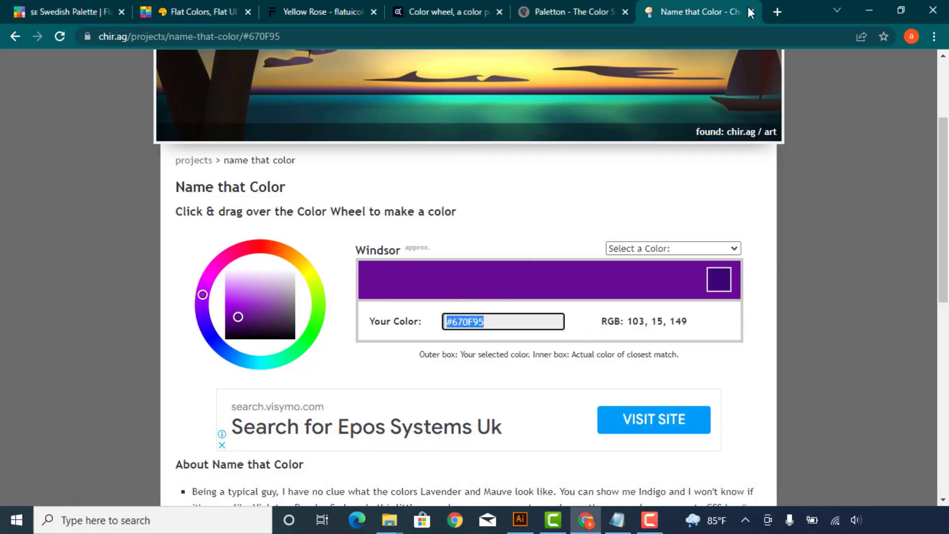
left_click(777, 11)
key("ctrl+v")
key("Return")
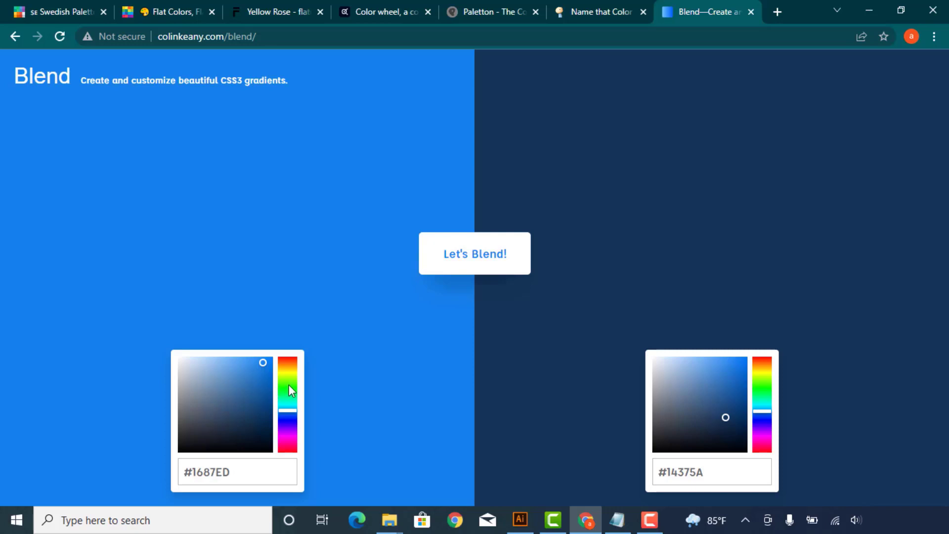
- Blend green #09C438 and blue #0157AC into a gradient on the Blend page
left_click(262, 371)
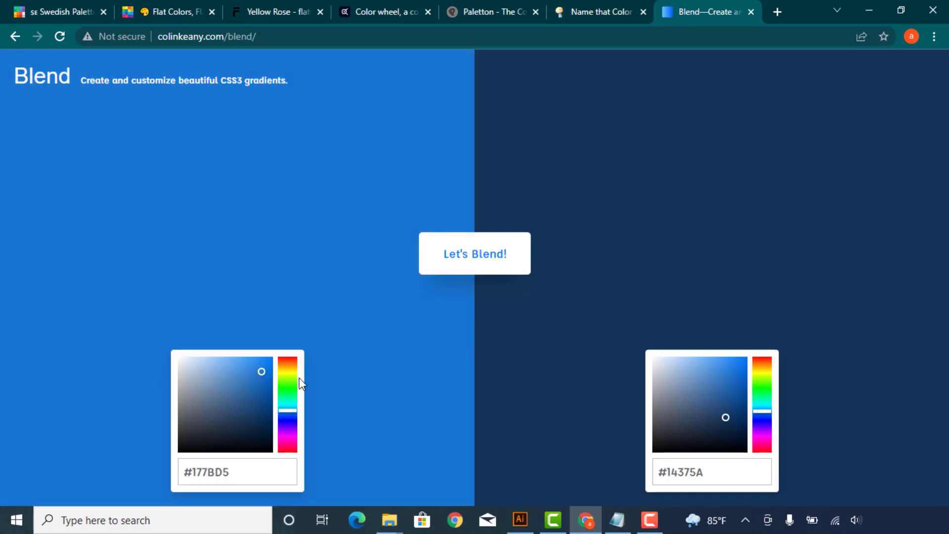
mouse_move(297, 383)
left_mouse_down()
mouse_move(292, 375)
mouse_move(295, 398)
mouse_move(267, 378)
left_mouse_up()
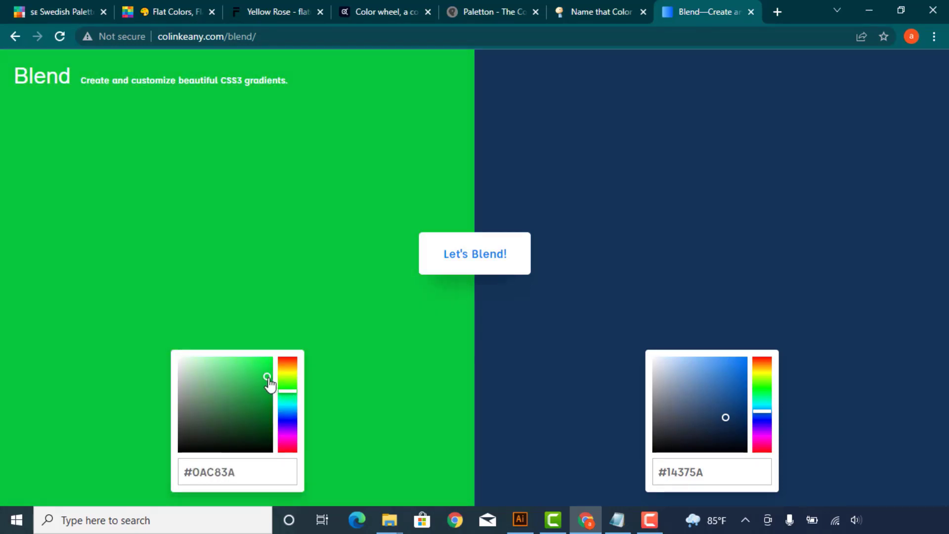
left_click(735, 397)
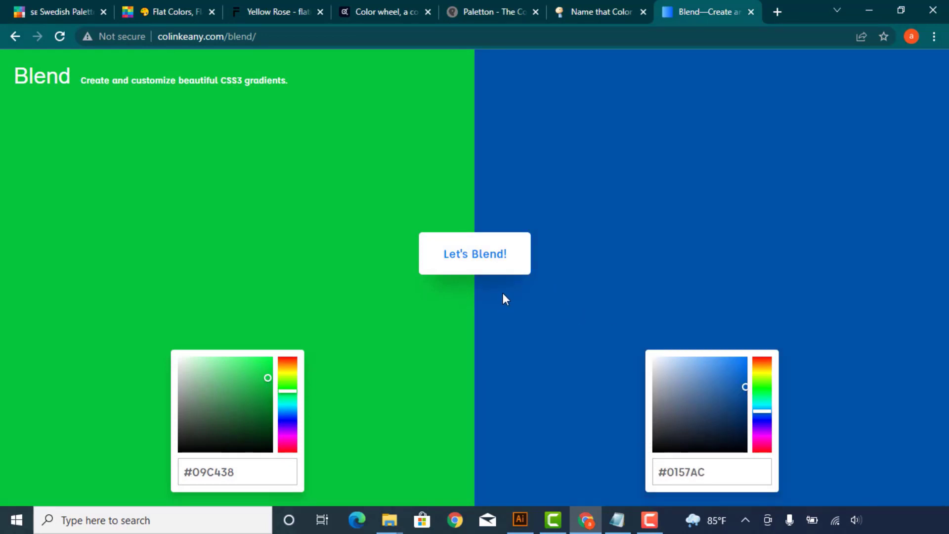
left_click(487, 256)
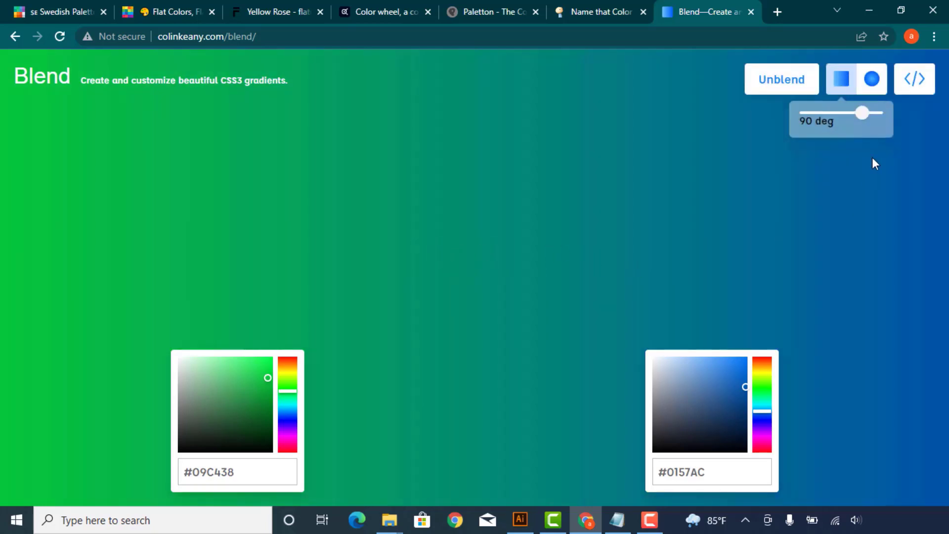
- Make the Blend gradient linear at 52°, then move Illustrator's red rectangle left of the artboard
left_click(871, 78)
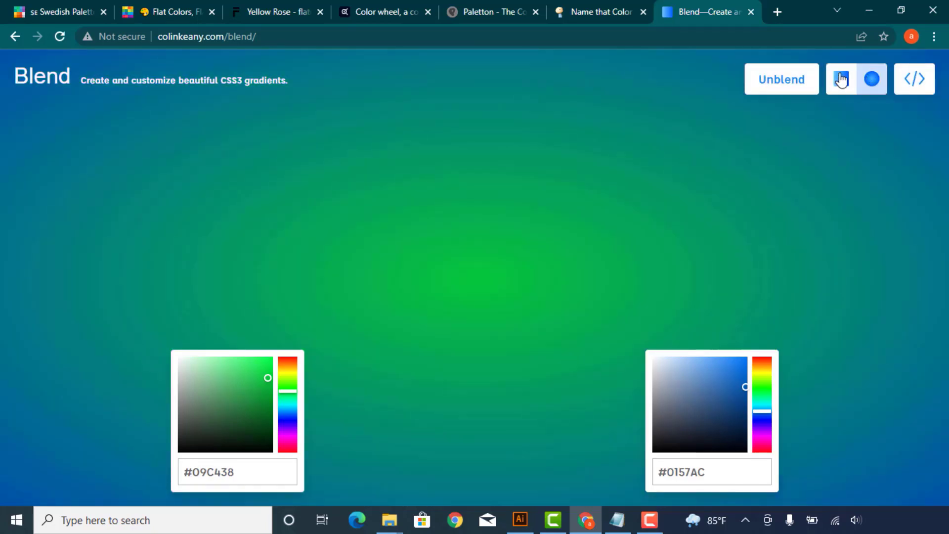
left_click(842, 79)
mouse_move(858, 111)
left_mouse_down()
mouse_move(869, 112)
mouse_move(836, 118)
mouse_move(851, 119)
left_mouse_up()
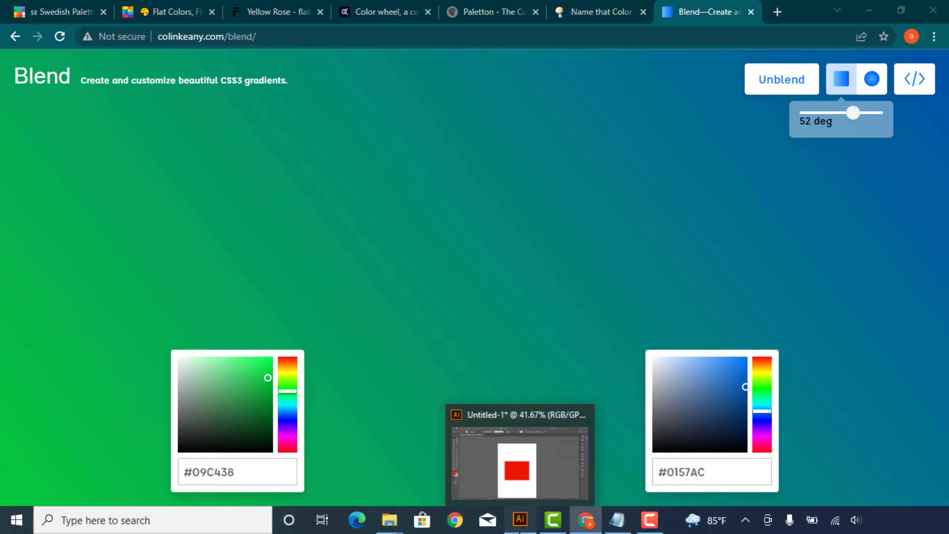
left_click(520, 518)
mouse_move(524, 318)
left_mouse_down()
mouse_move(285, 258)
mouse_move(288, 265)
left_mouse_up()
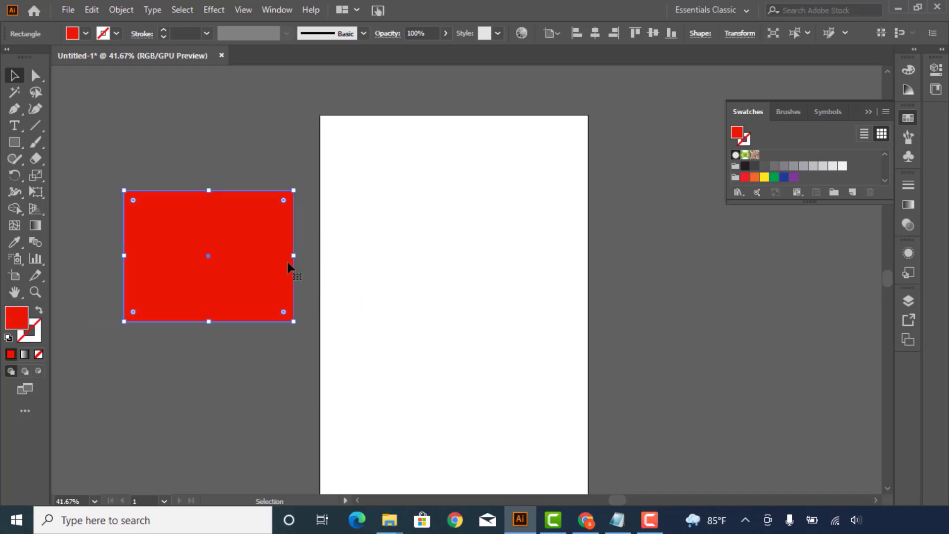
- Fill the red rectangle with the default white-to-black linear gradient via the Gradient panel
left_click(277, 10)
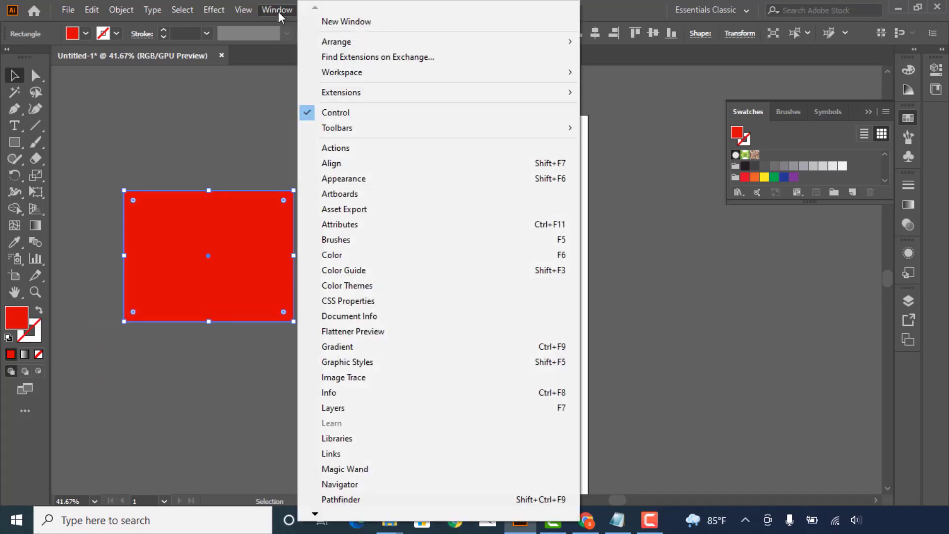
left_click(416, 348)
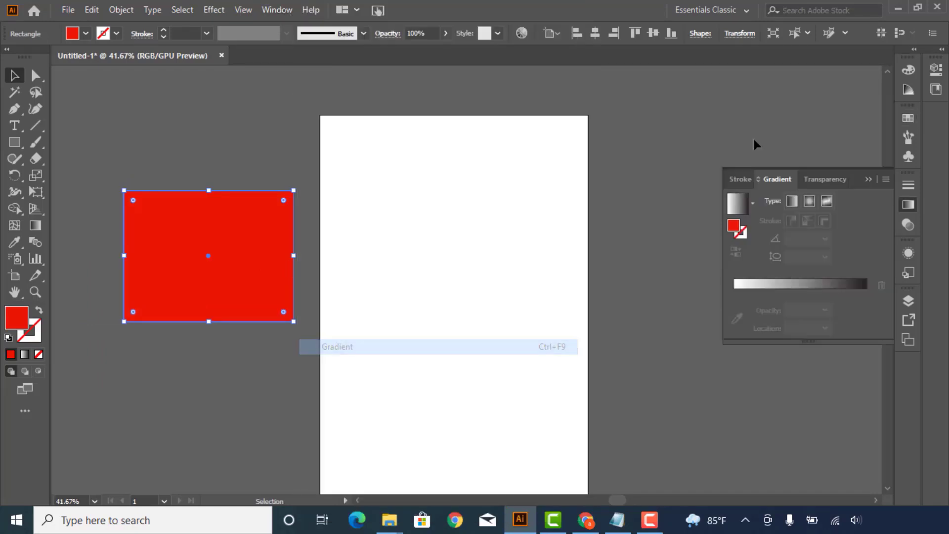
left_click(738, 213)
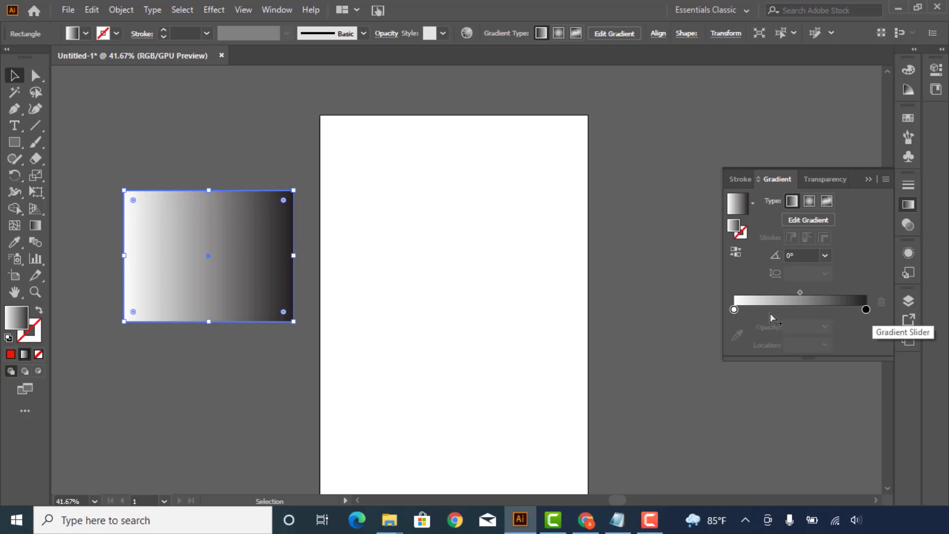
- Make the gradient's white starting stop yellow from the swatches
left_click(734, 309)
left_click(867, 310)
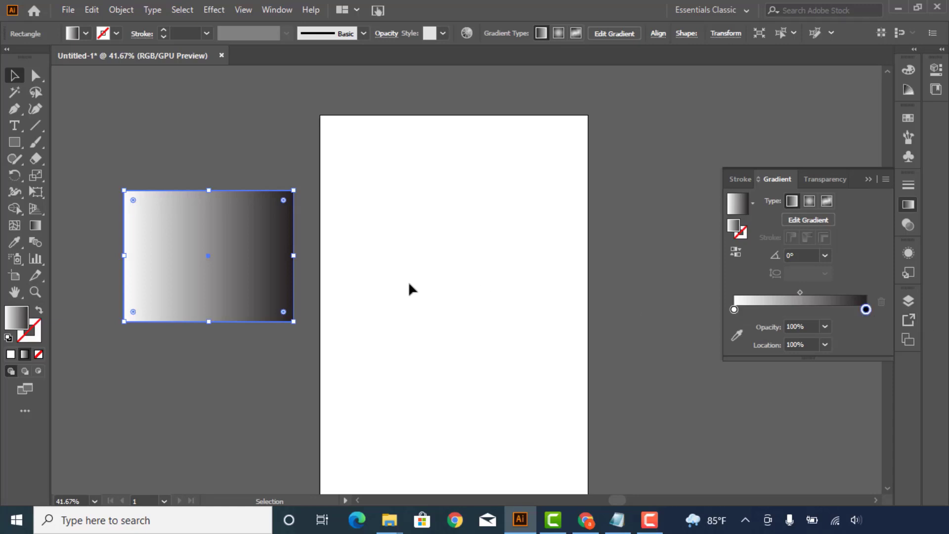
left_click(733, 310)
double_click(734, 310)
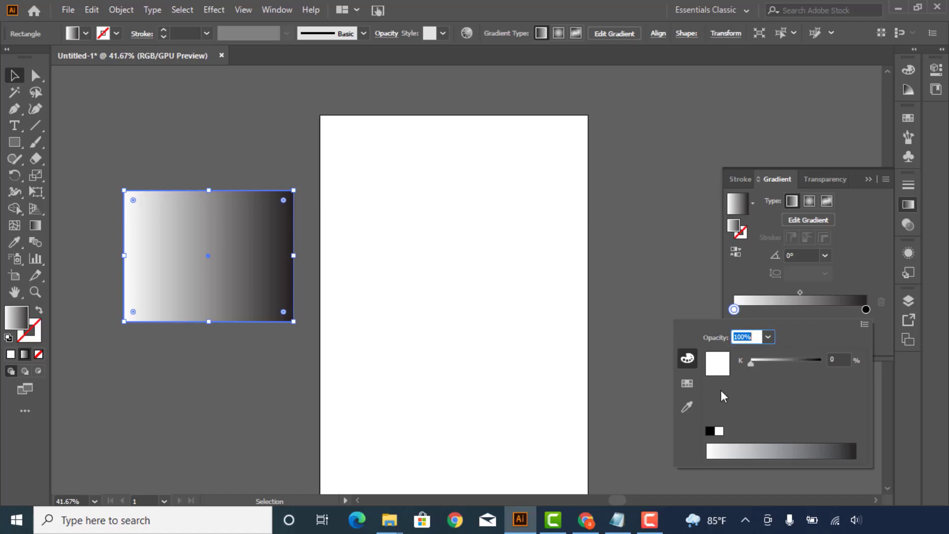
left_click(687, 383)
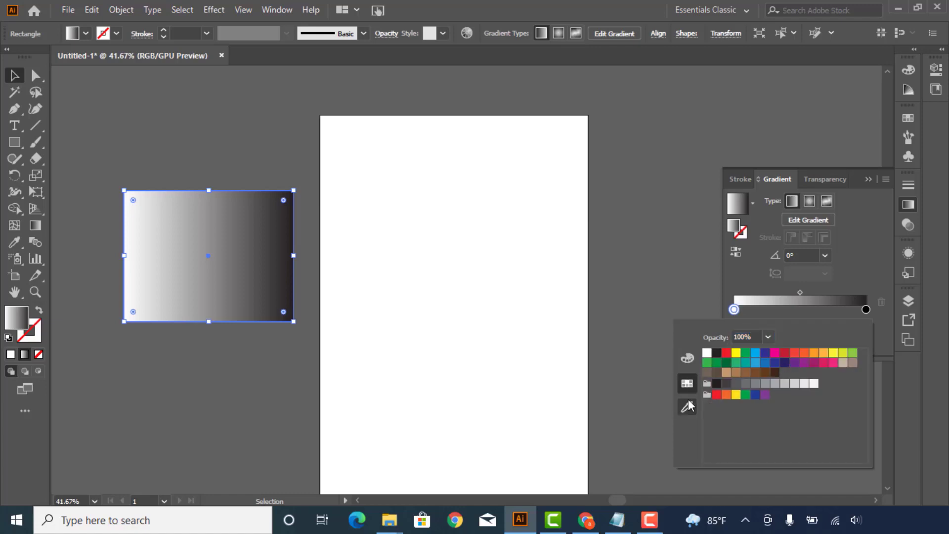
left_click(687, 360)
left_click(735, 353)
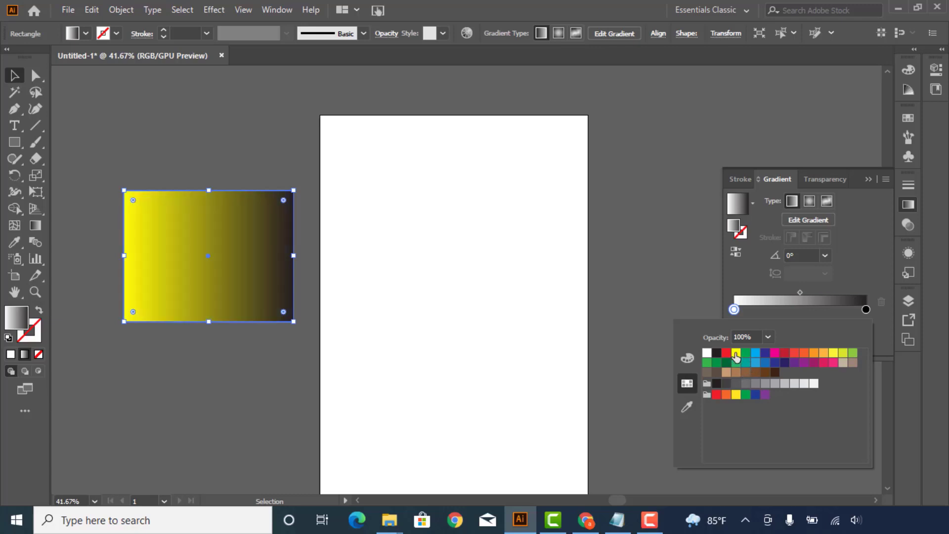
- Add an orange stop at about 28% and a magenta stop near the middle
left_click(770, 309)
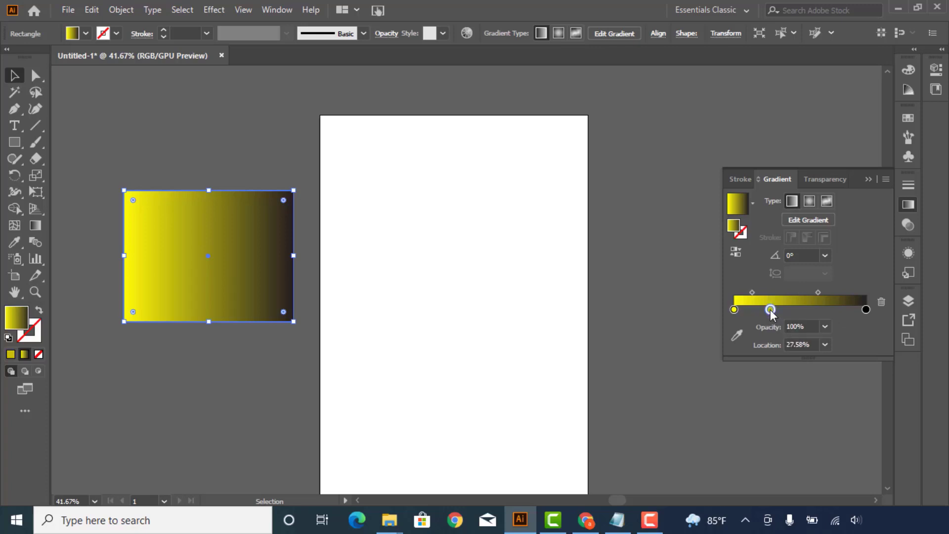
double_click(769, 309)
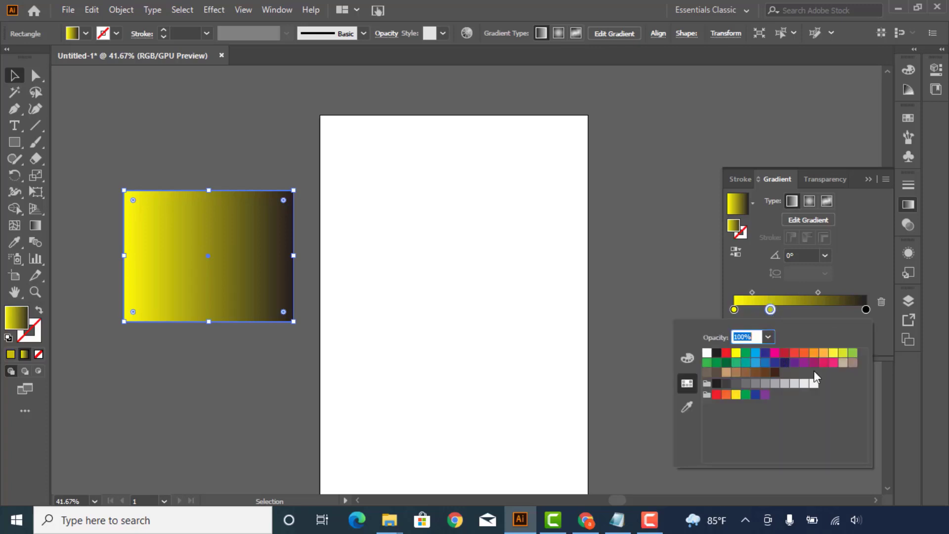
left_click(803, 356)
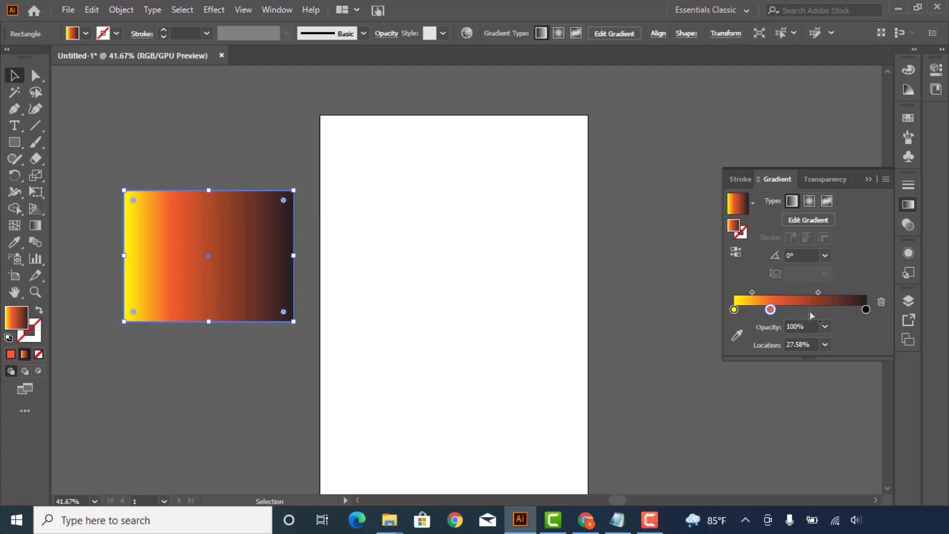
left_click(810, 311)
double_click(808, 310)
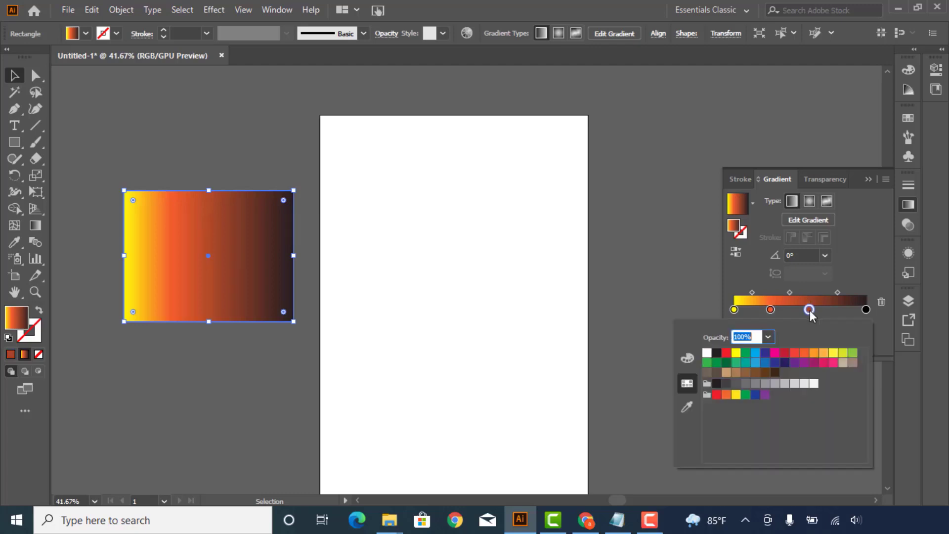
left_click(774, 353)
left_click_drag(809, 309, 844, 309)
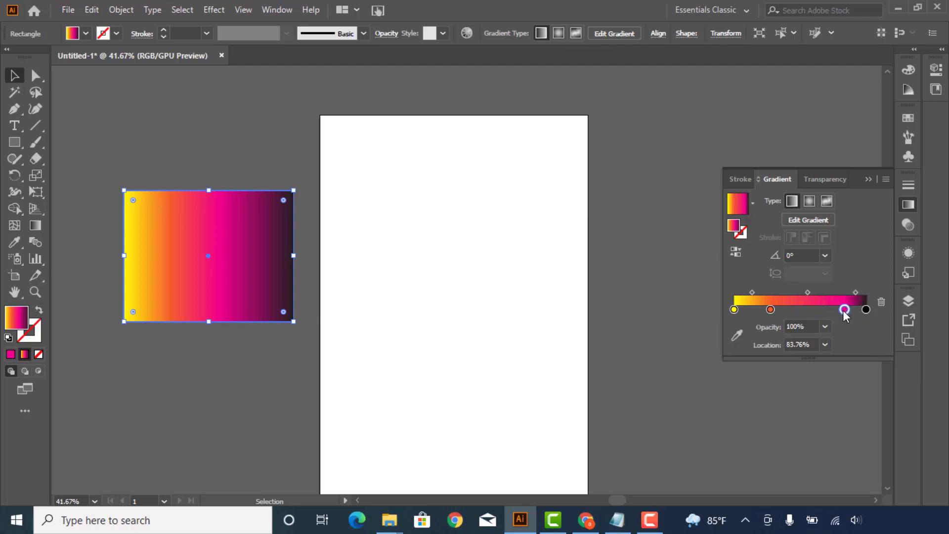
left_click_drag(843, 310, 803, 310)
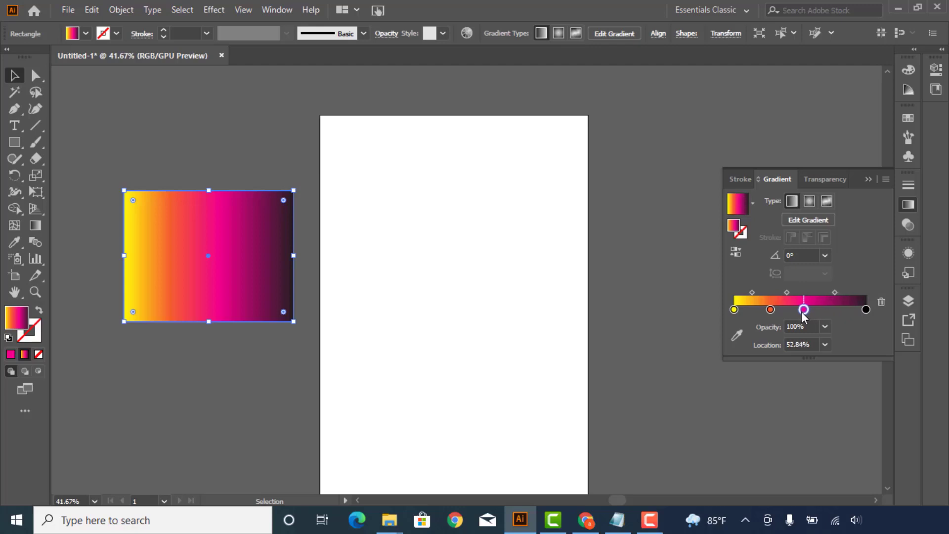
- Add a white stop at about 80% and turn the black end stop brown
left_click(843, 310)
double_click(842, 310)
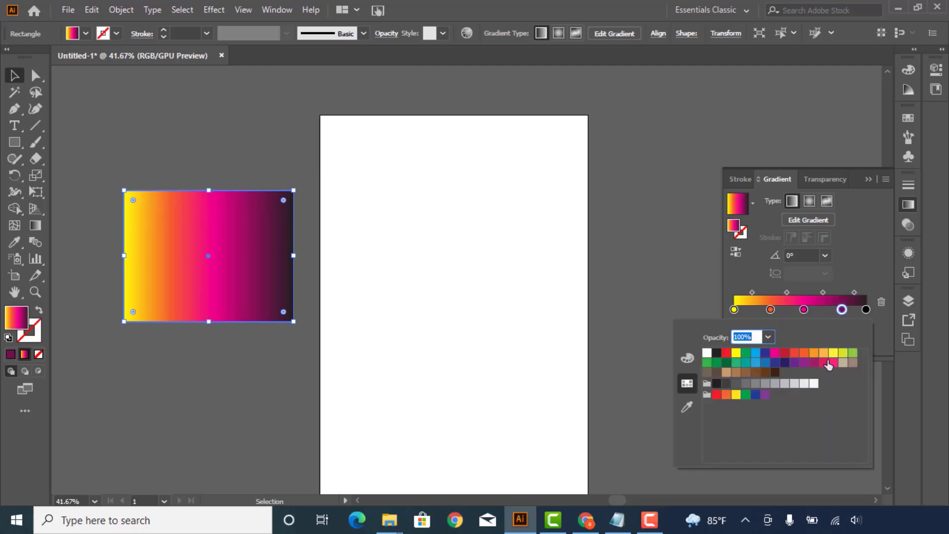
left_click(814, 384)
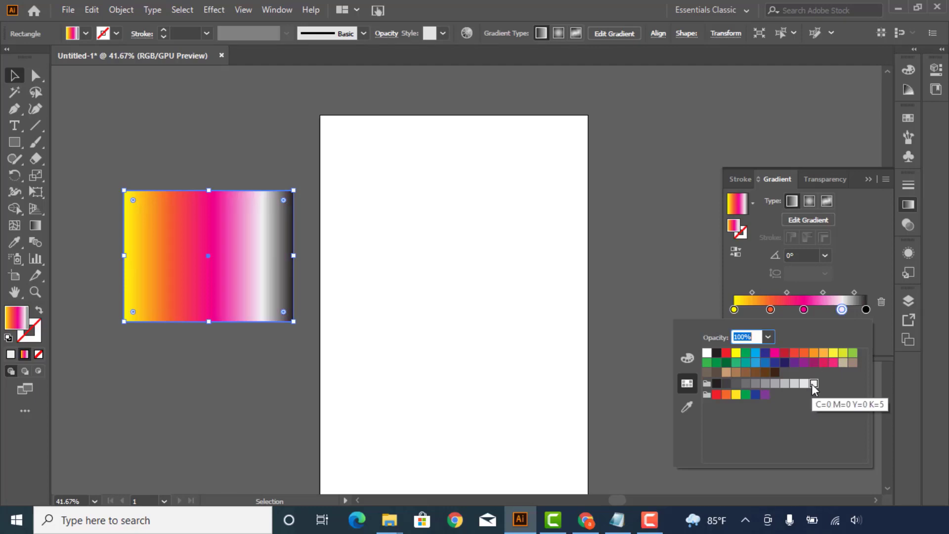
left_click(866, 312)
double_click(865, 311)
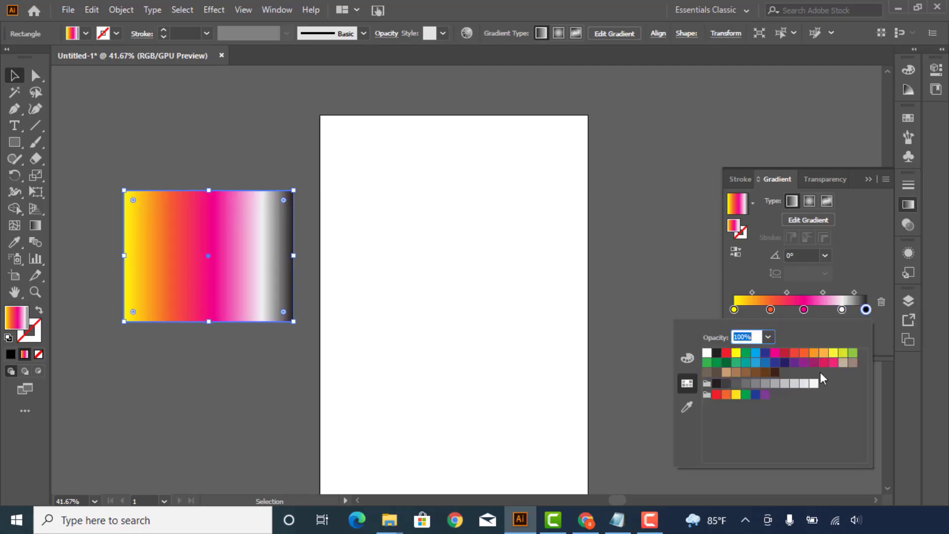
left_click(745, 373)
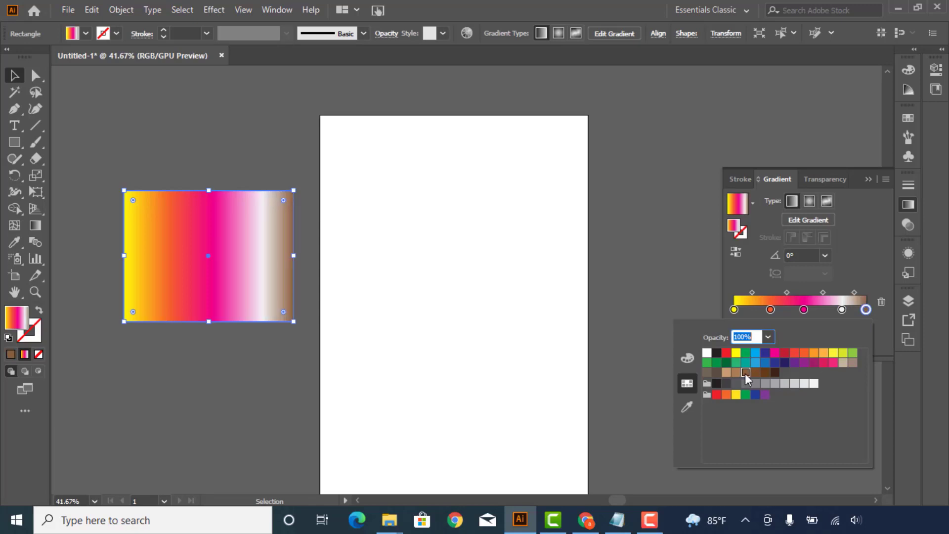
key("Escape")
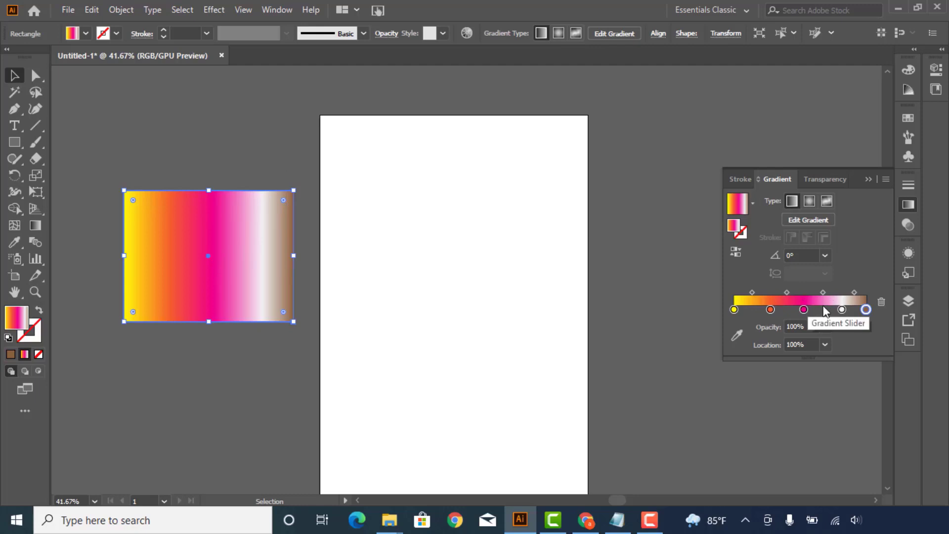
- Nudge the magenta stop and try out extra stops, removing them again
mouse_move(804, 309)
left_mouse_down()
mouse_move(816, 314)
mouse_move(784, 310)
mouse_move(789, 316)
left_mouse_up()
left_click(777, 310)
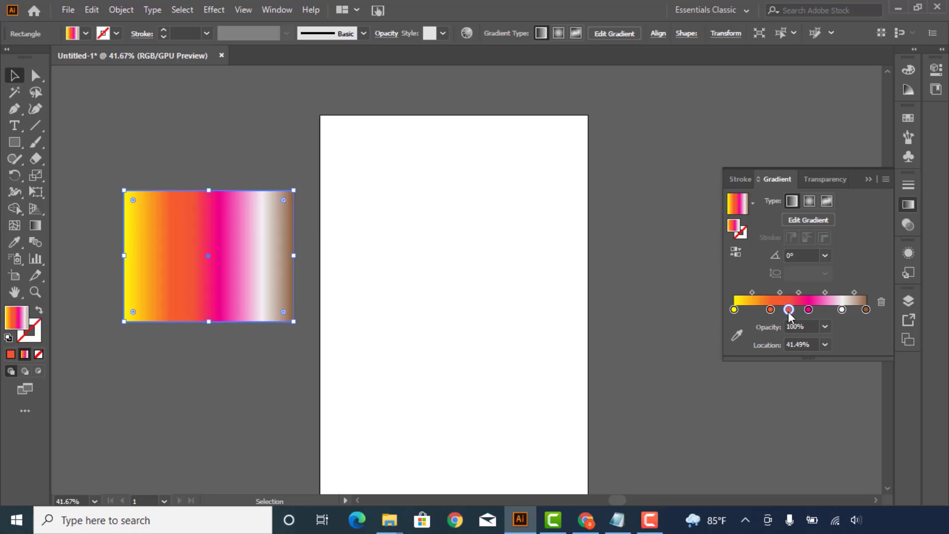
left_click_drag(789, 310, 789, 342)
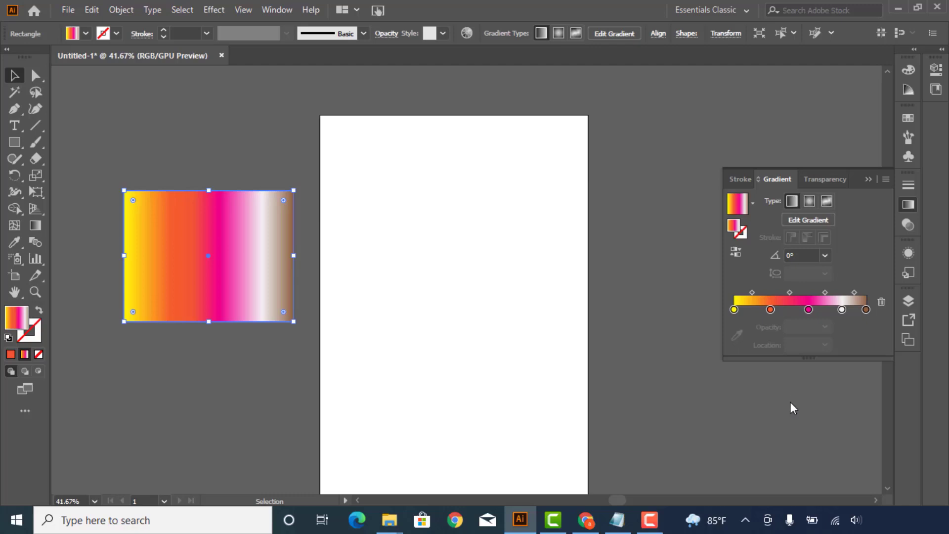
left_click(790, 310)
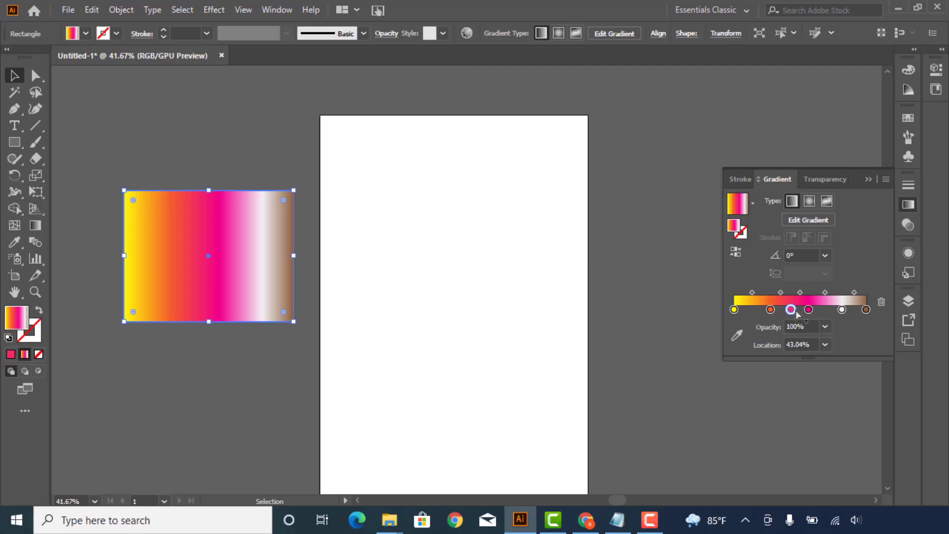
left_click_drag(791, 310, 790, 350)
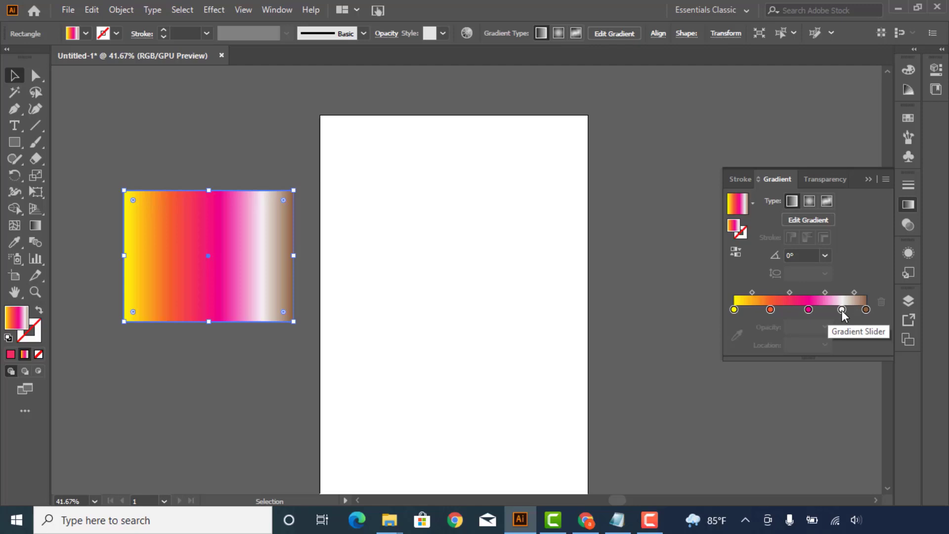
- Change the white stop at 81.7% to a yellow swatch
left_click(842, 310)
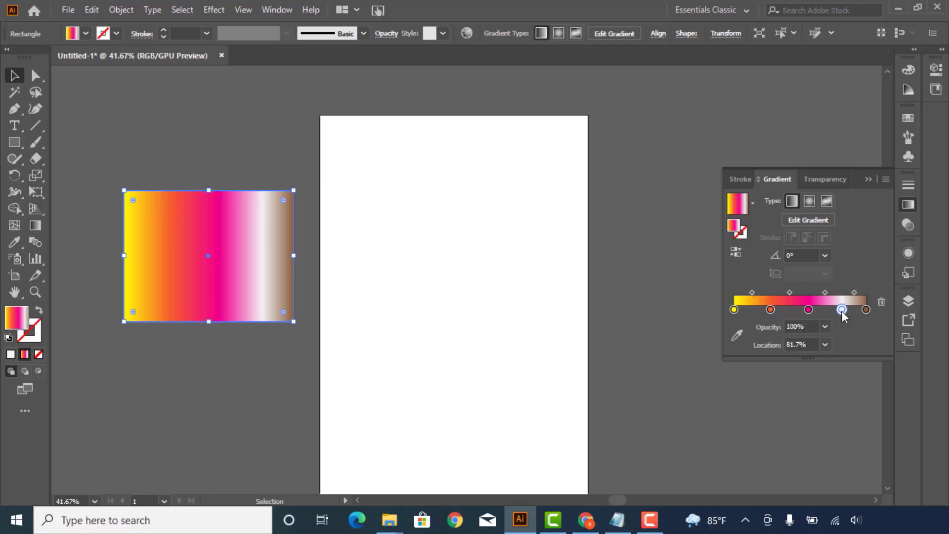
double_click(841, 309)
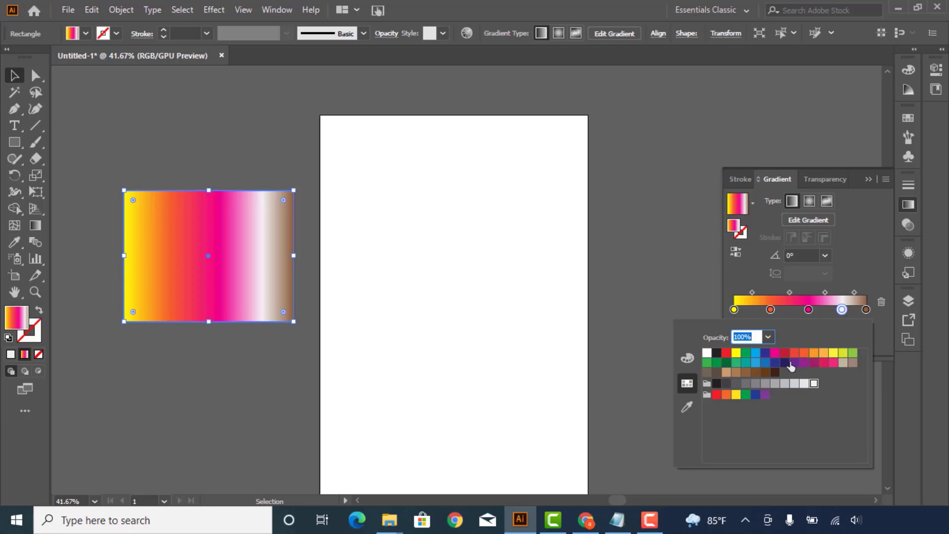
left_click(765, 362)
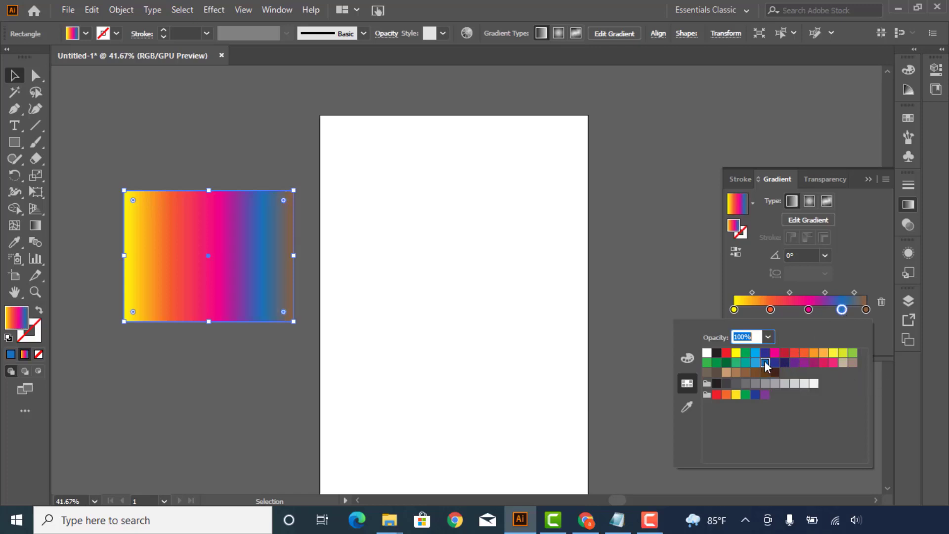
left_click(833, 353)
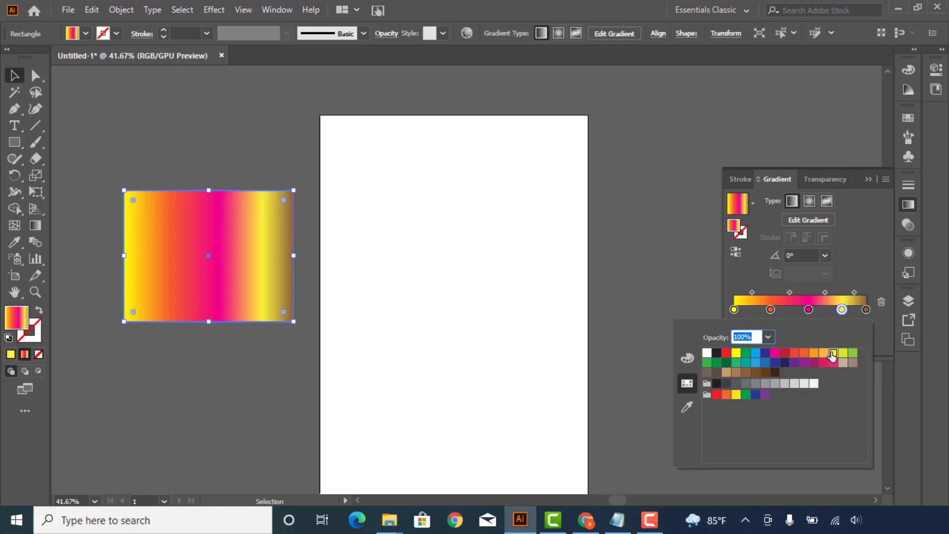
left_click(831, 321)
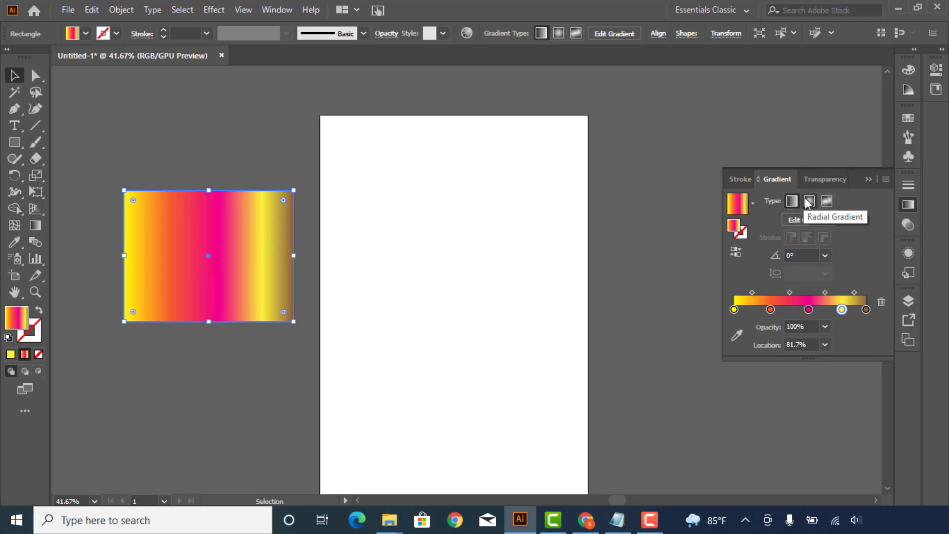
left_click(805, 198)
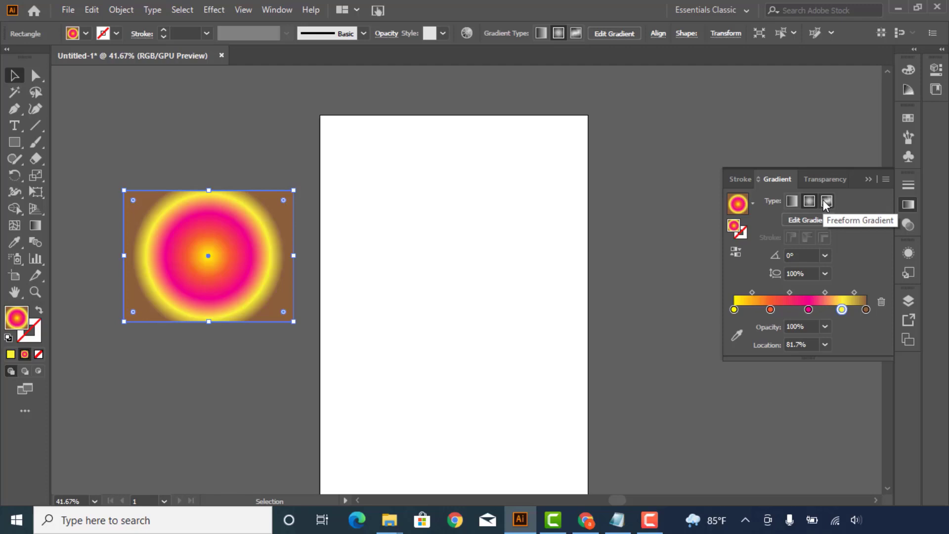
left_click(792, 203)
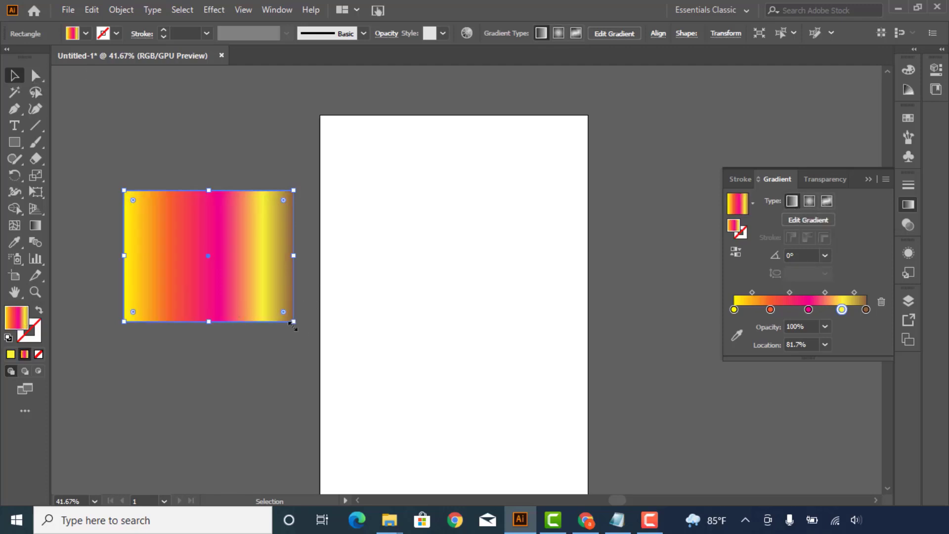
- Enlarge the gradient rectangle, move it up and left, and reselect it
left_click_drag(293, 322, 425, 398)
mouse_move(331, 342)
left_mouse_down()
mouse_move(269, 292)
mouse_move(478, 197)
left_mouse_up()
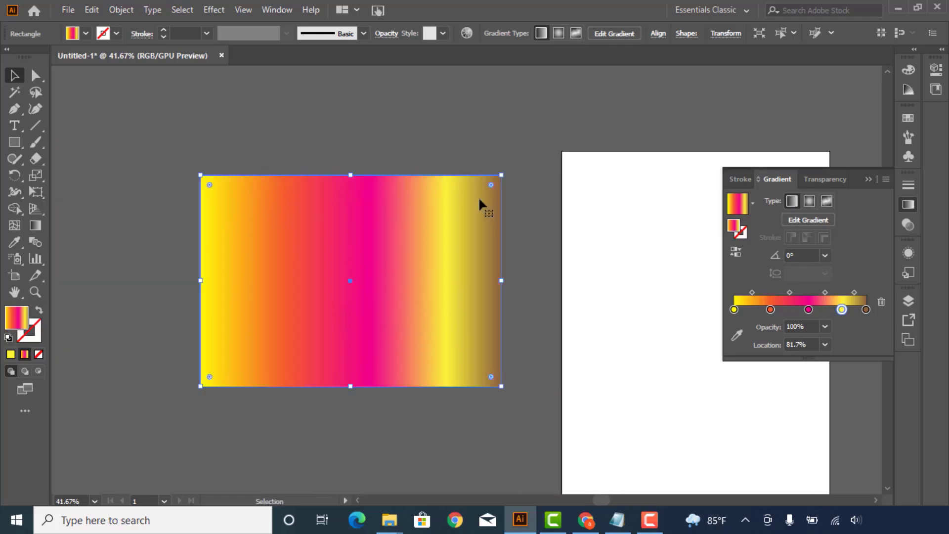
left_click(456, 117)
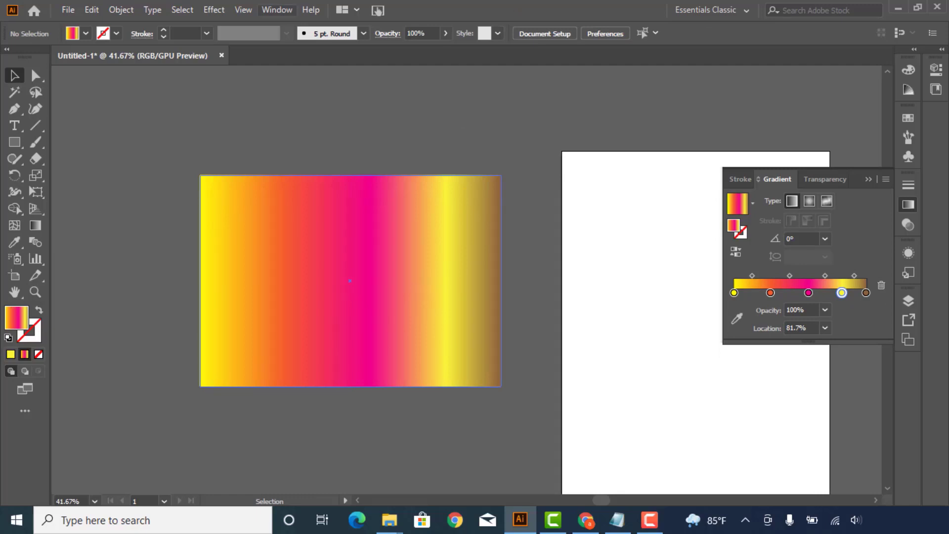
left_click(330, 244)
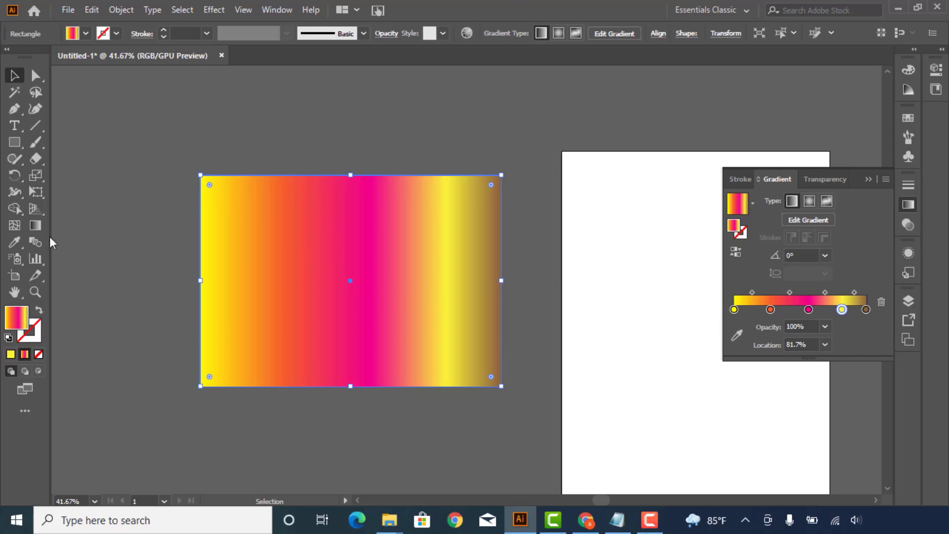
- Redraw the gradient diagonally at 138° with the Gradient Tool, then reselect the rectangle
left_click(34, 225)
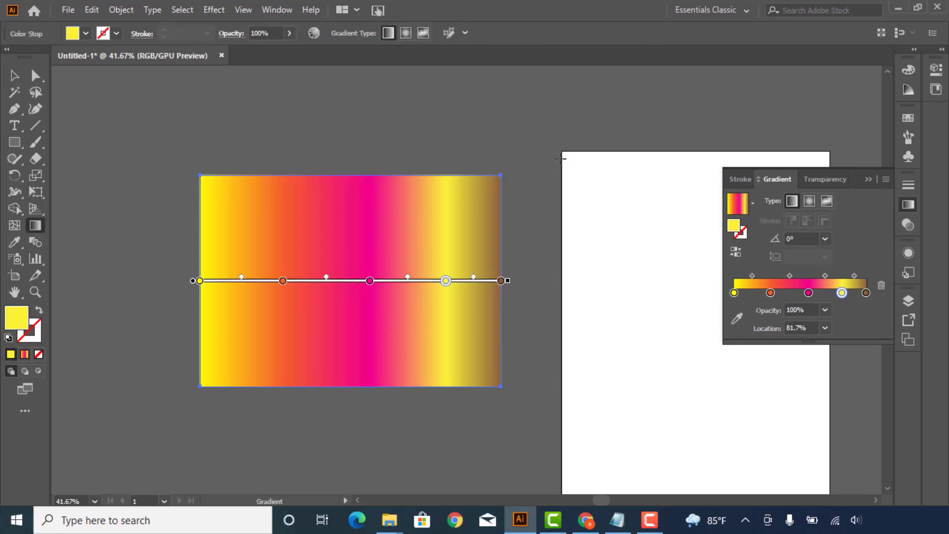
left_click_drag(546, 150, 231, 368)
left_click_drag(543, 154, 331, 305)
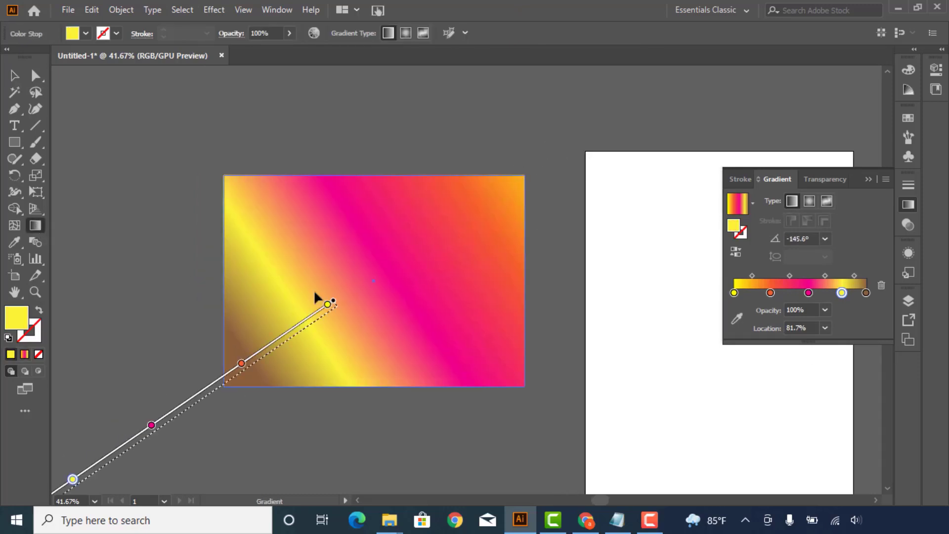
left_click_drag(492, 96, 246, 428)
left_click_drag(184, 96, 489, 394)
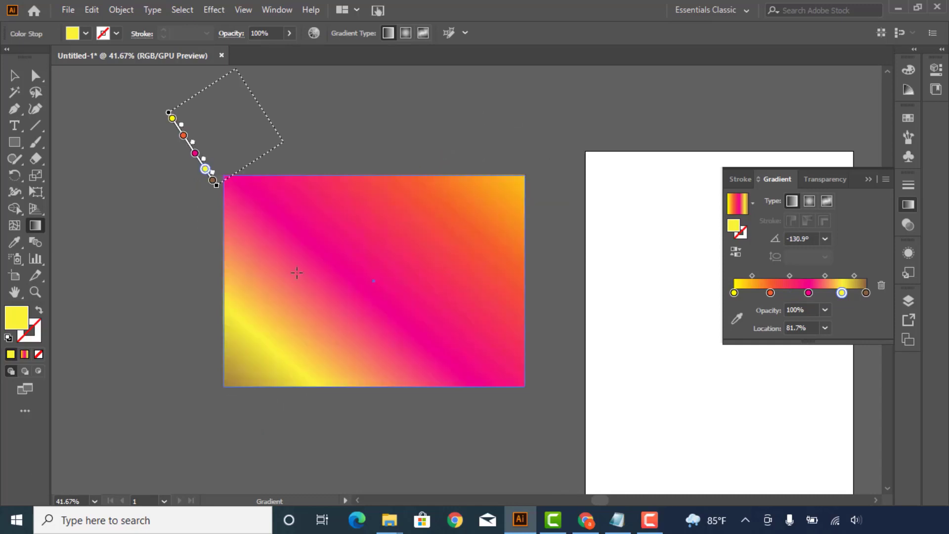
left_click_drag(535, 201, 190, 365)
mouse_move(546, 434)
left_mouse_down()
mouse_move(433, 271)
mouse_move(193, 119)
left_mouse_up()
left_click(14, 75)
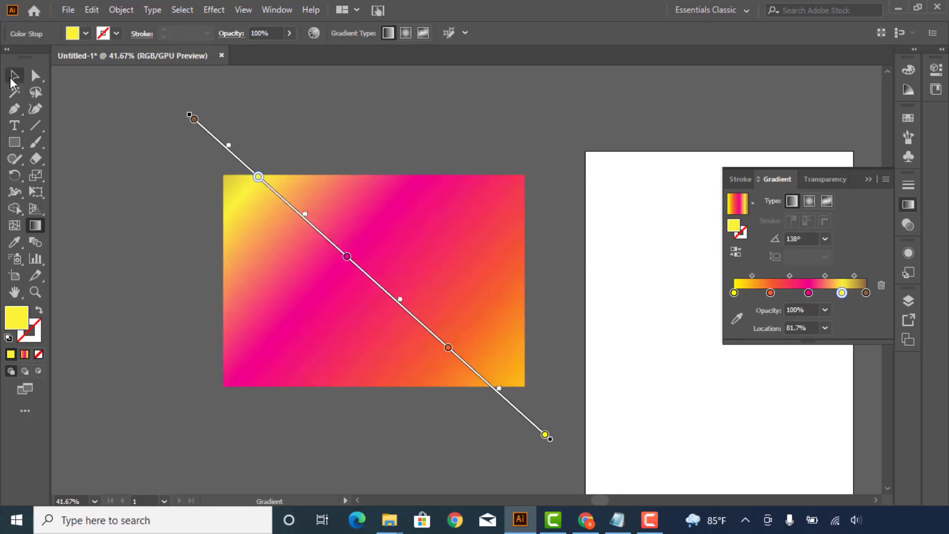
left_click(159, 239)
left_click(312, 288)
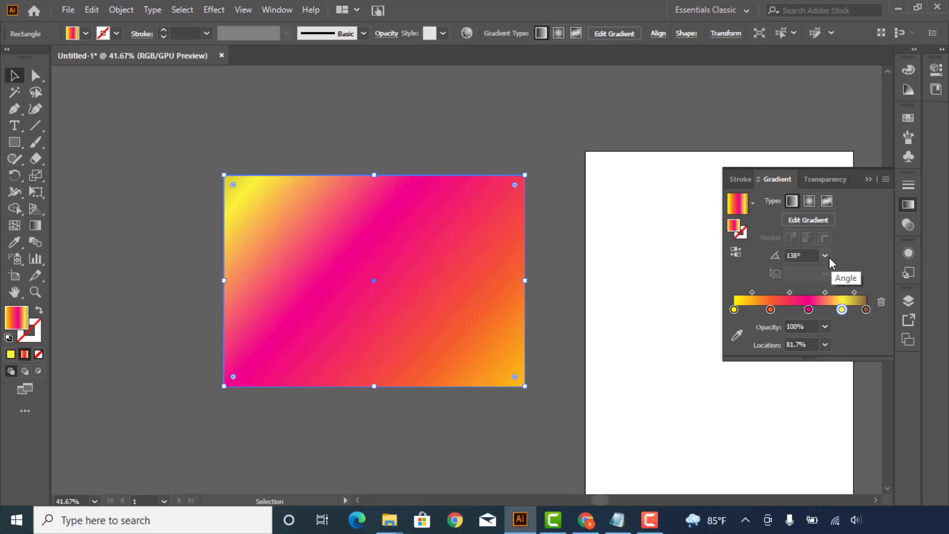
- Set the current gradient stop's opacity to 30%
left_click(825, 345)
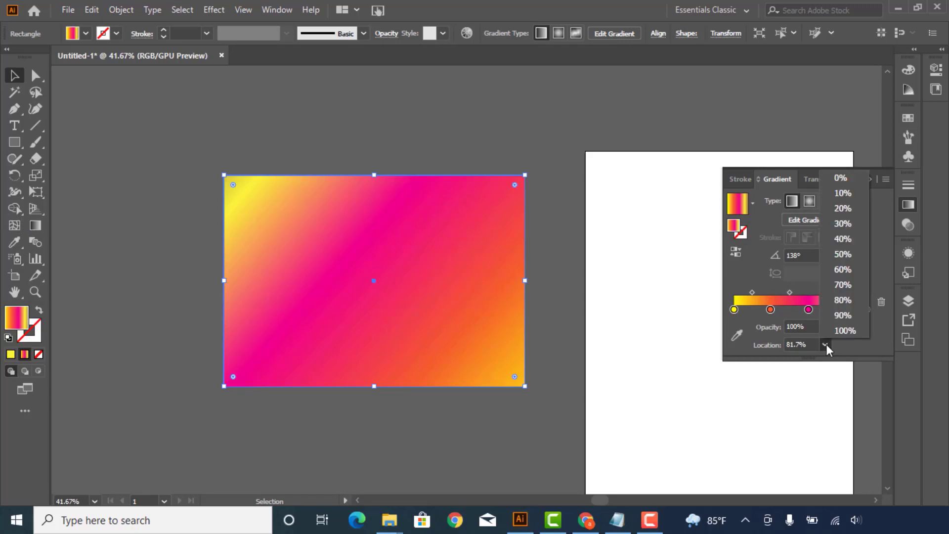
left_click(826, 344)
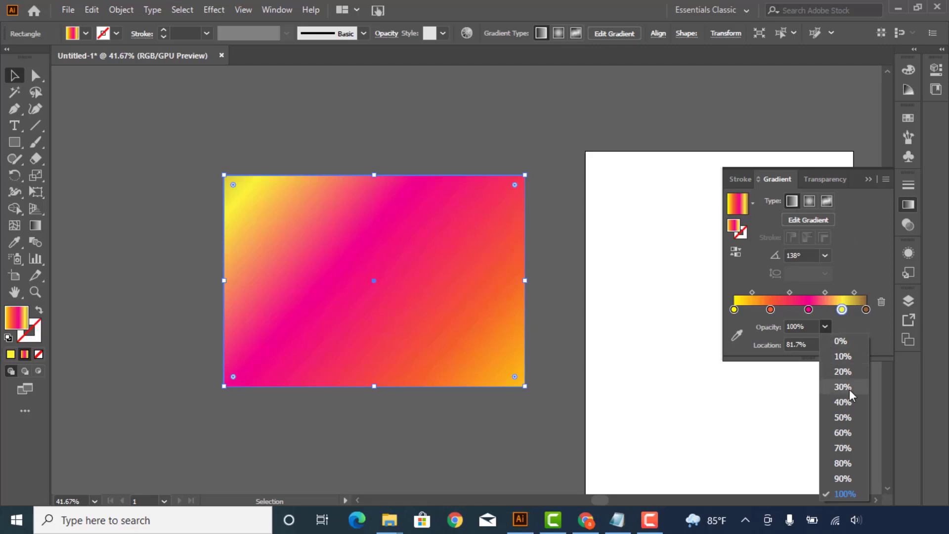
left_click(843, 387)
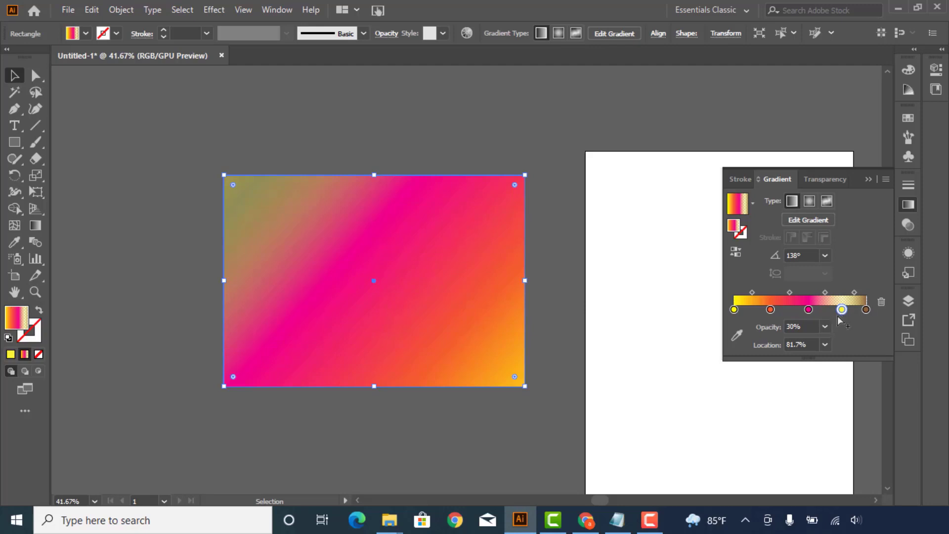
- Drop the orange stop to 10% opacity, delete the rectangle, and return to Chrome's Blend page
left_click(770, 310)
left_click(824, 326)
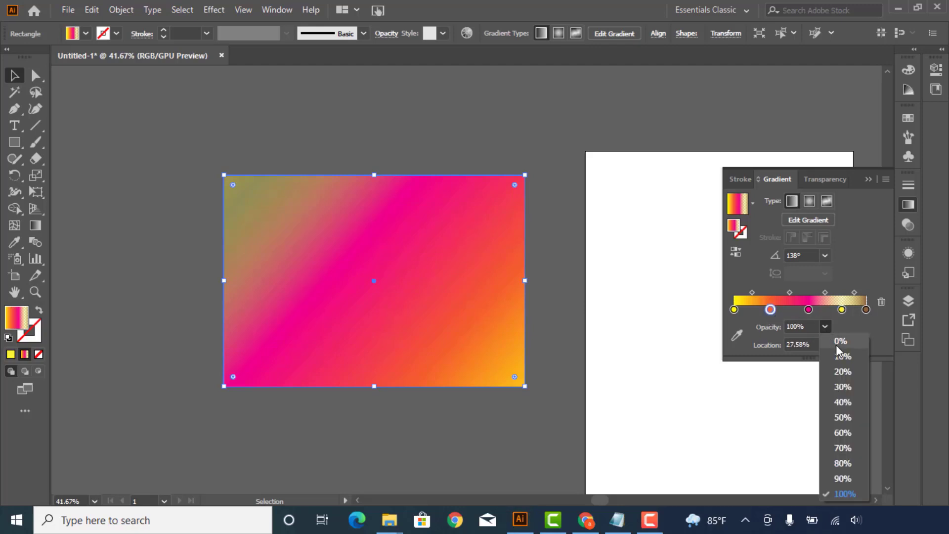
left_click(839, 356)
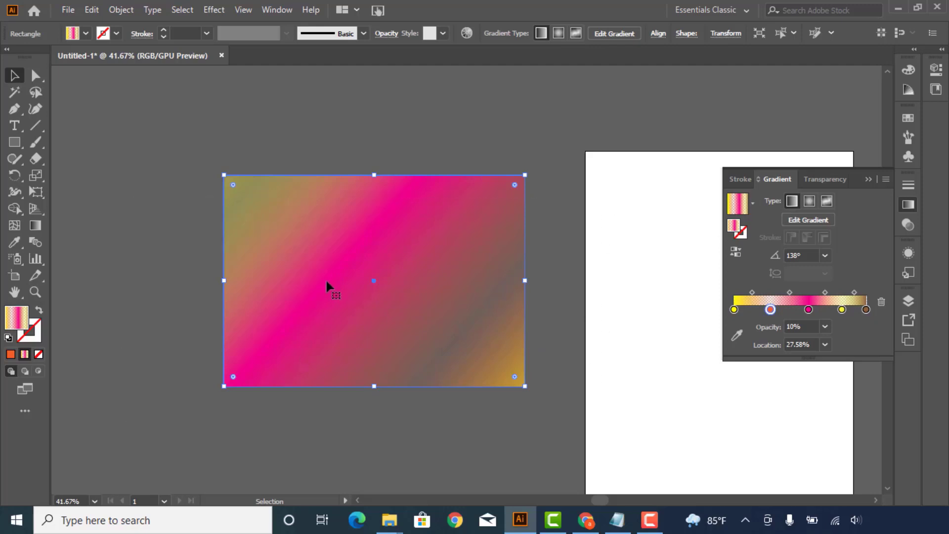
key("Delete")
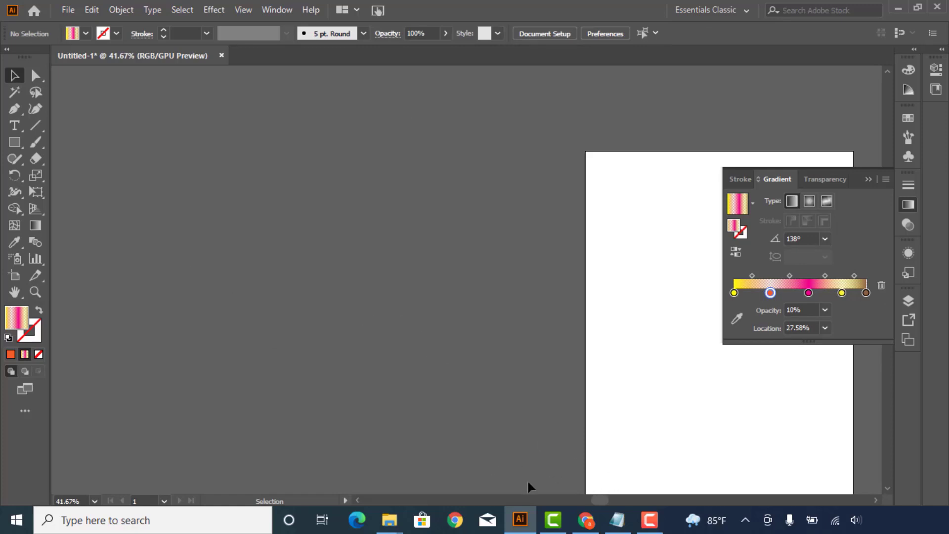
left_click(596, 520)
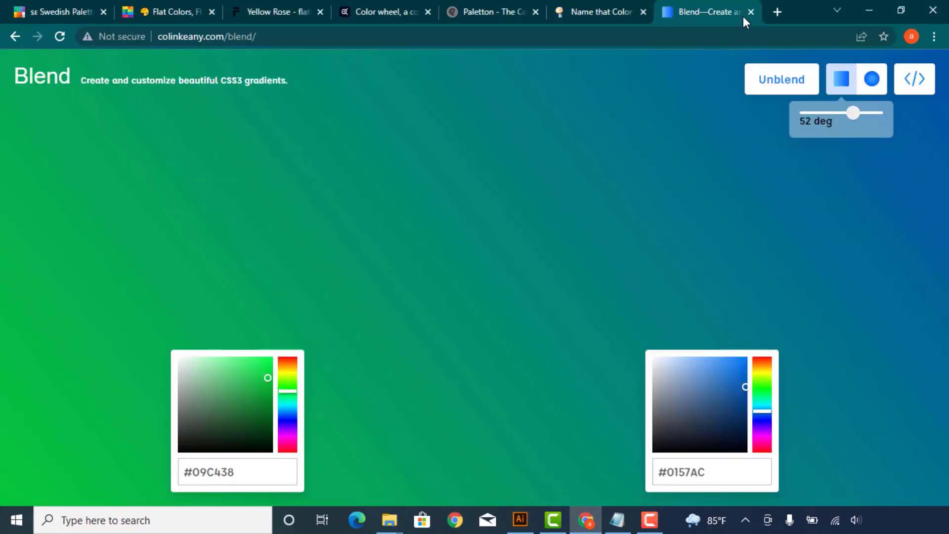
- Search freepik.com for 'golden gradient' in a new tab
left_click(771, 4)
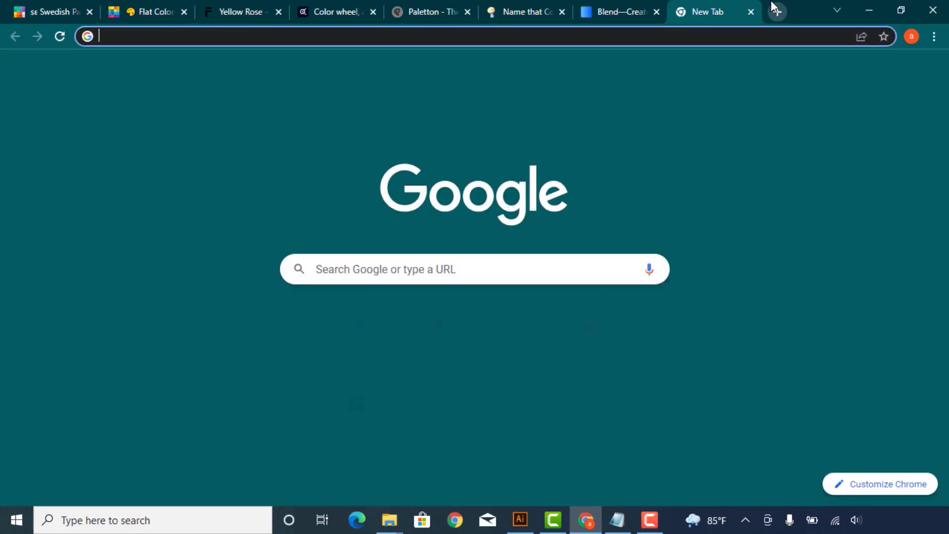
type("fre")
key("Return")
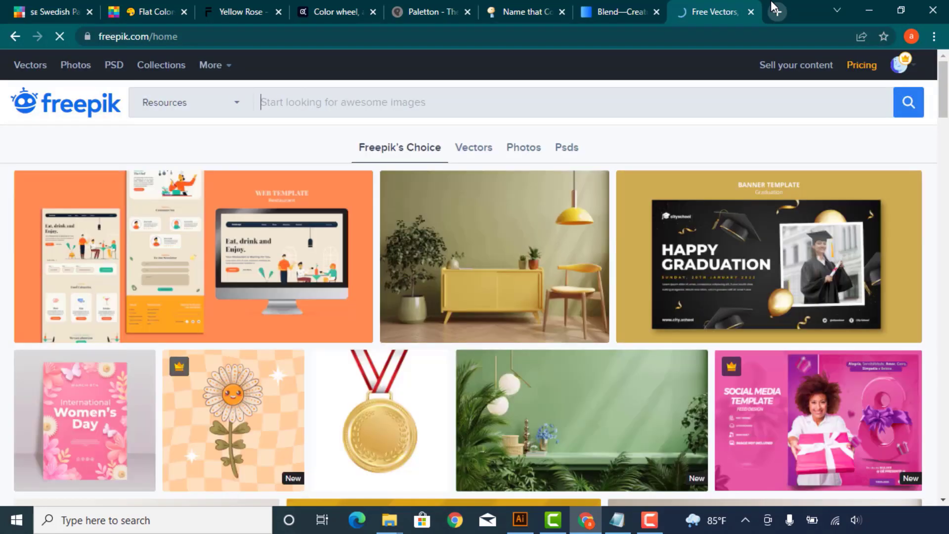
type("g")
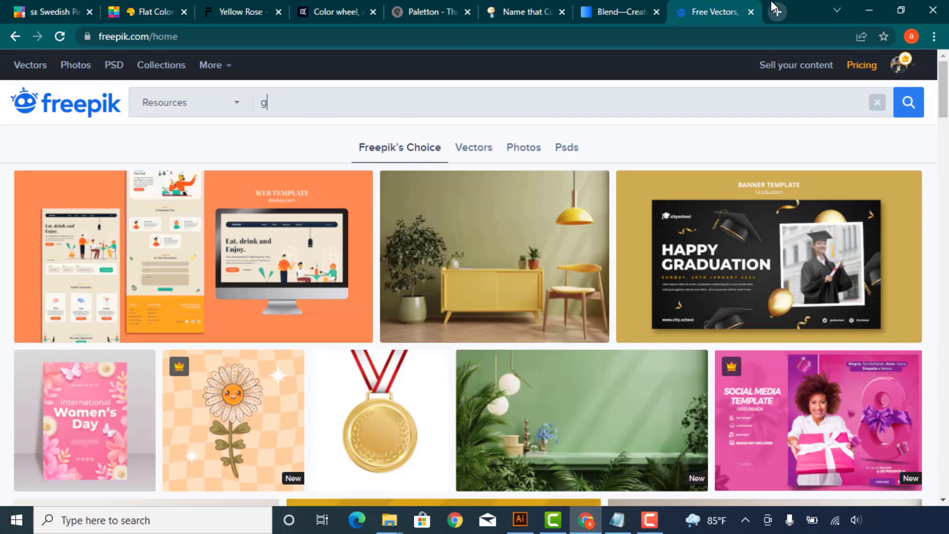
type("olden ")
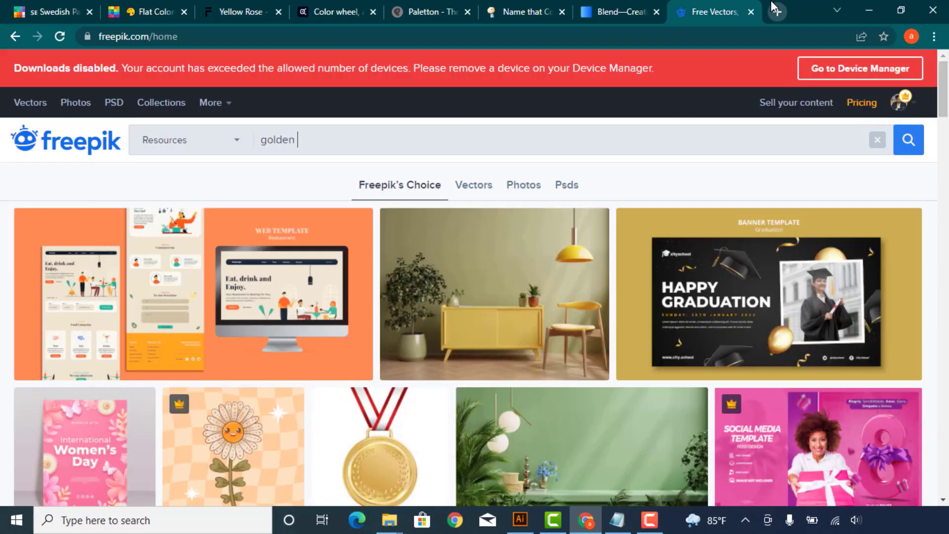
type("gr")
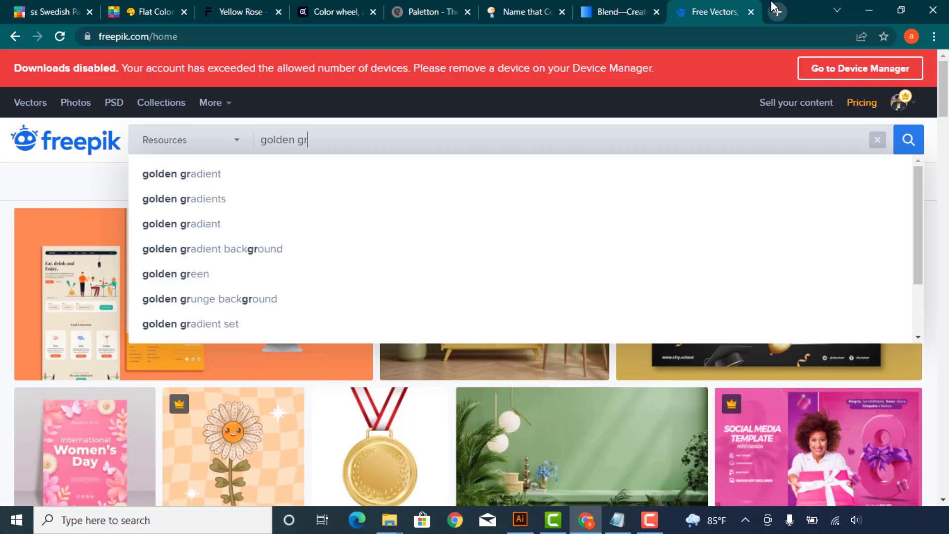
key("Down")
key("Return")
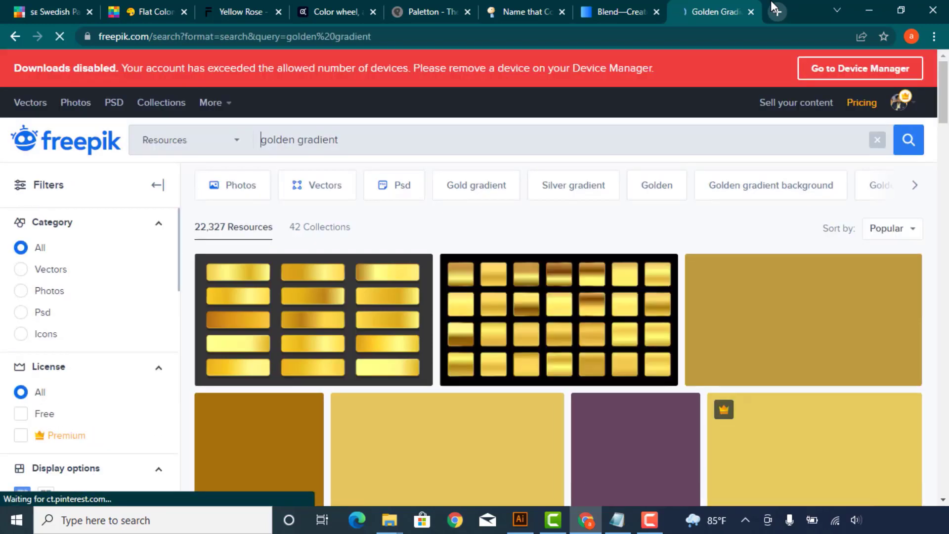
- Try downloading the Golden gradient pack and dismiss the too-many-devices warning
scroll(741, 263, "down", 1)
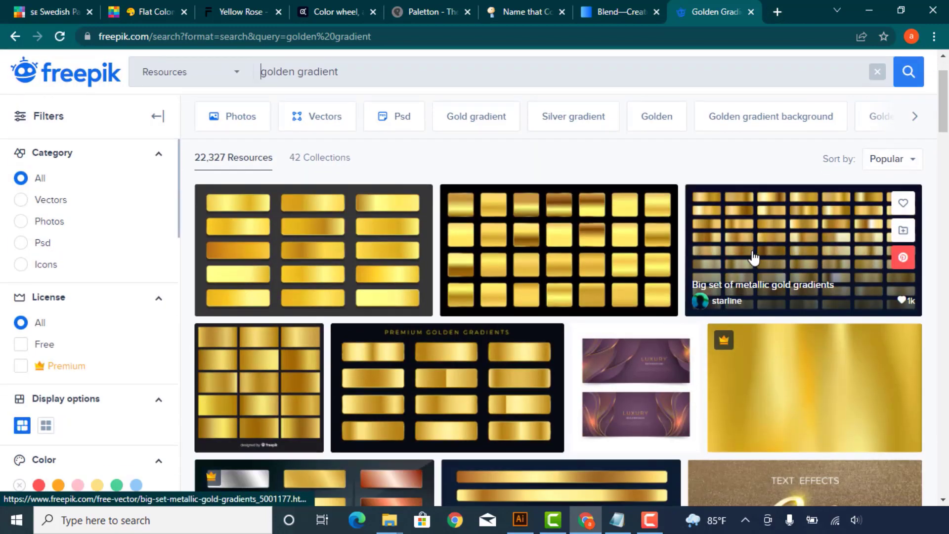
scroll(617, 273, "down", 2)
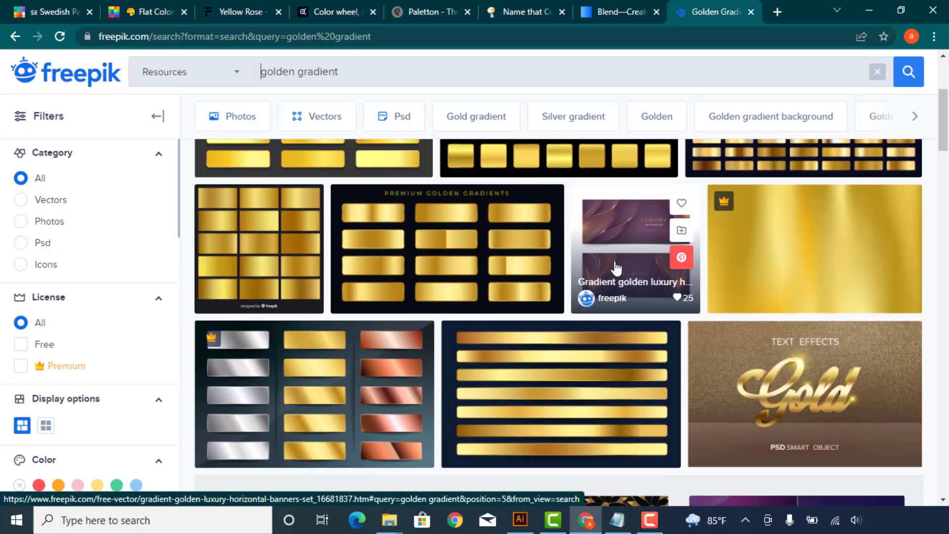
scroll(614, 266, "up", 1)
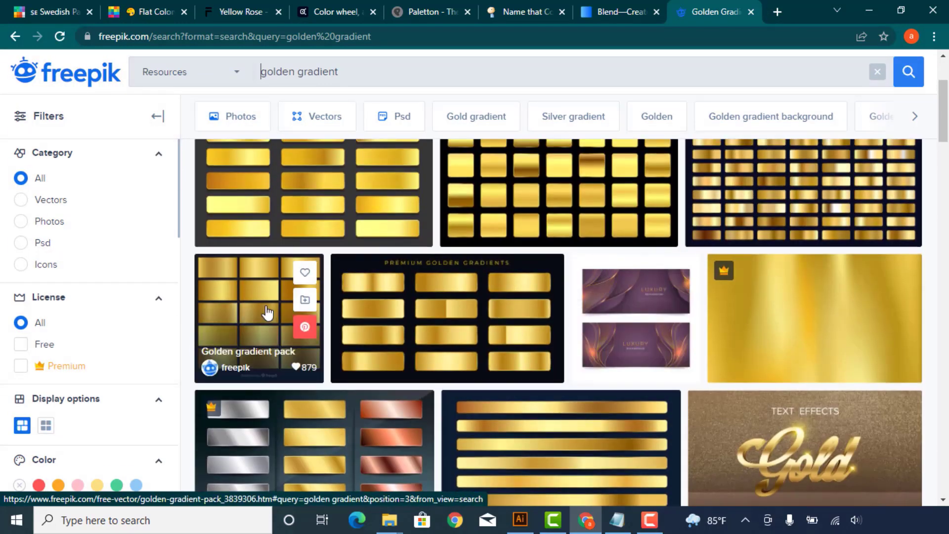
left_click(268, 312)
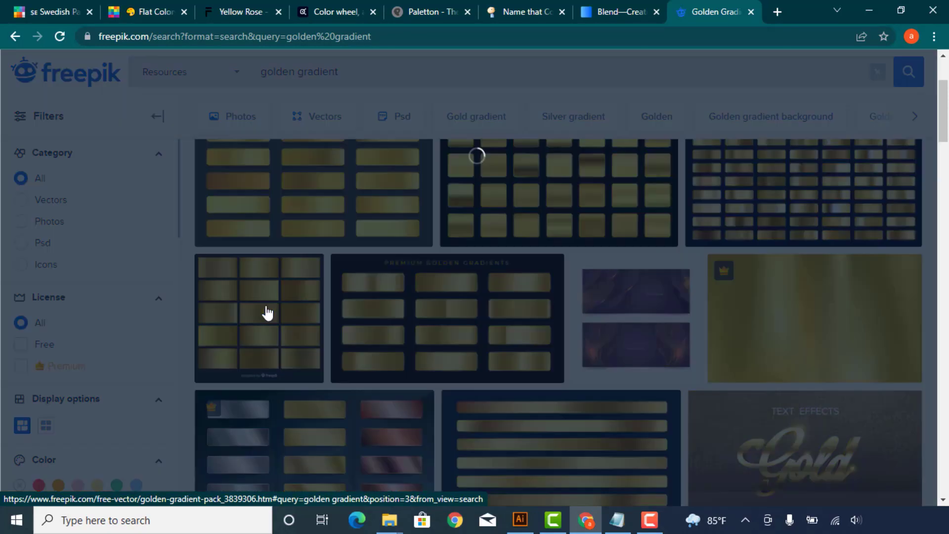
left_click(796, 129)
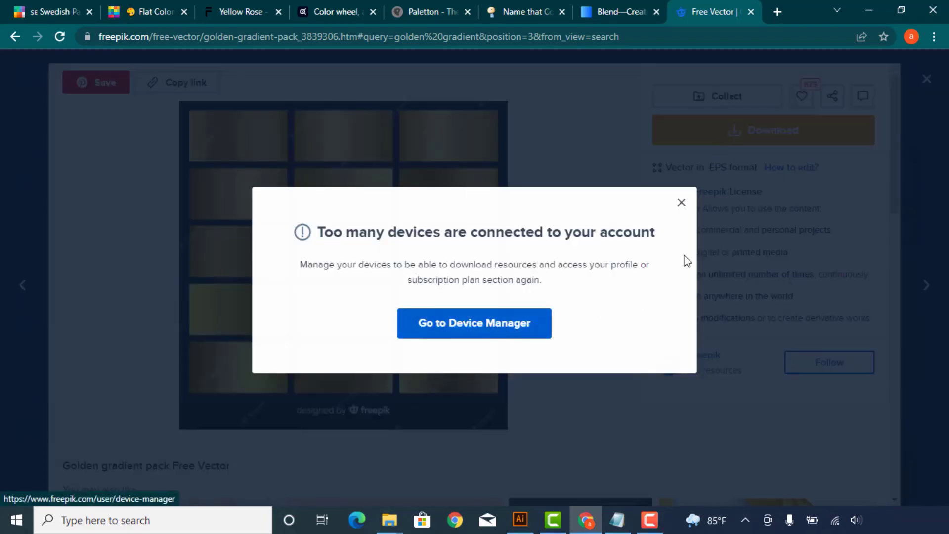
left_click(680, 202)
- Return to the golden gradient results and log out of Freepik
left_click(926, 79)
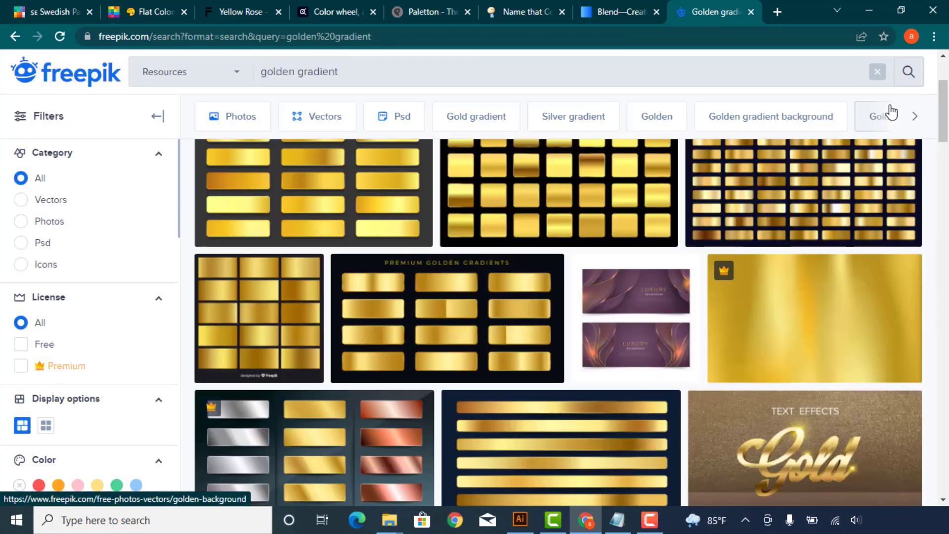
scroll(891, 112, "up", 3)
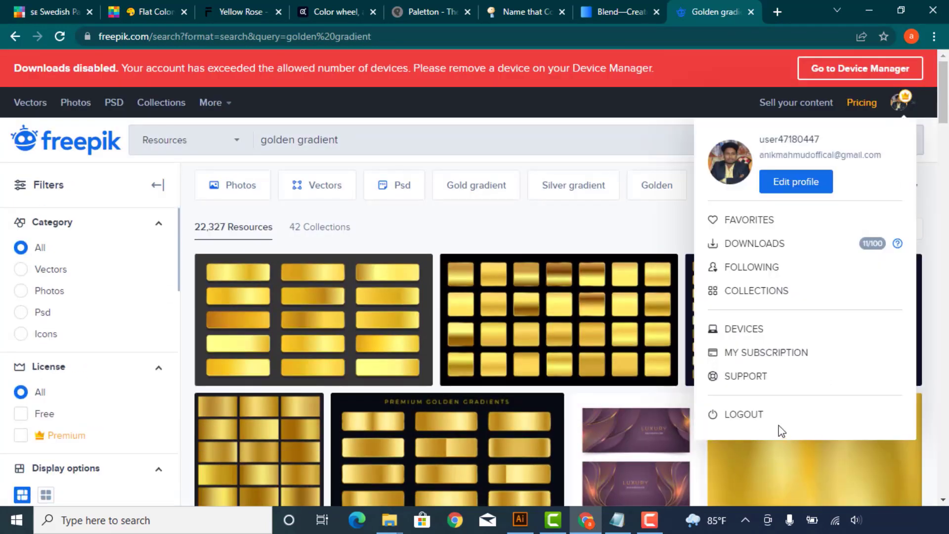
left_click(785, 417)
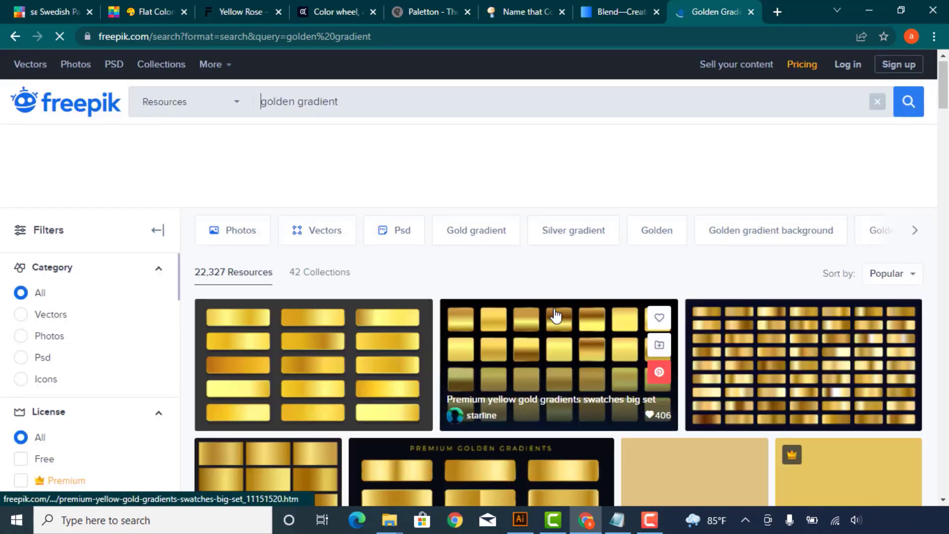
scroll(555, 317, "down", 4)
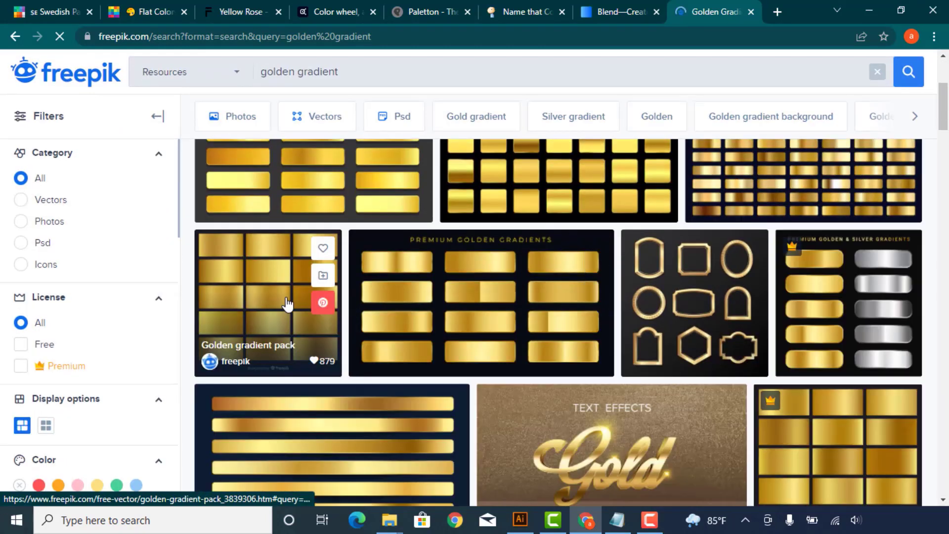
- Download the Golden gradient pack from Freepik for free with attribution
left_click(288, 303)
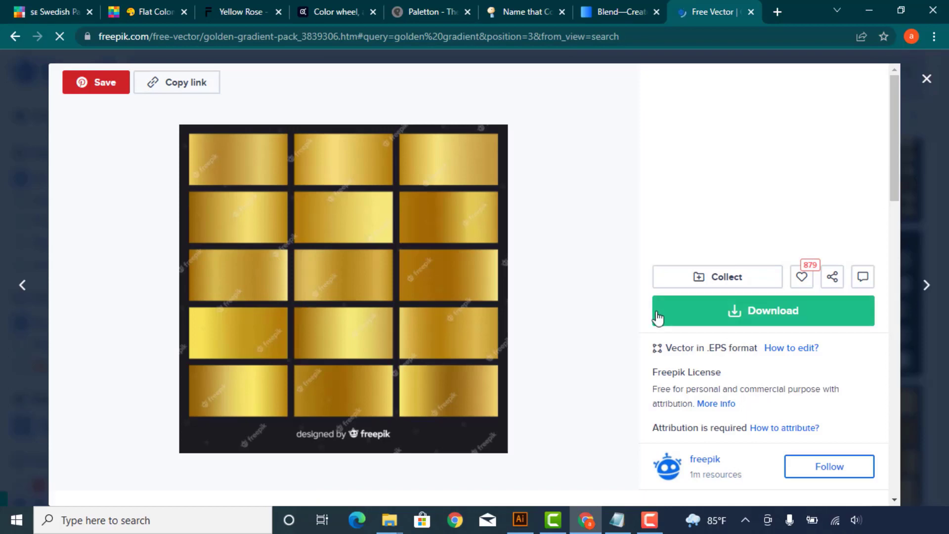
left_click(795, 310)
scroll(766, 344, "down", 3)
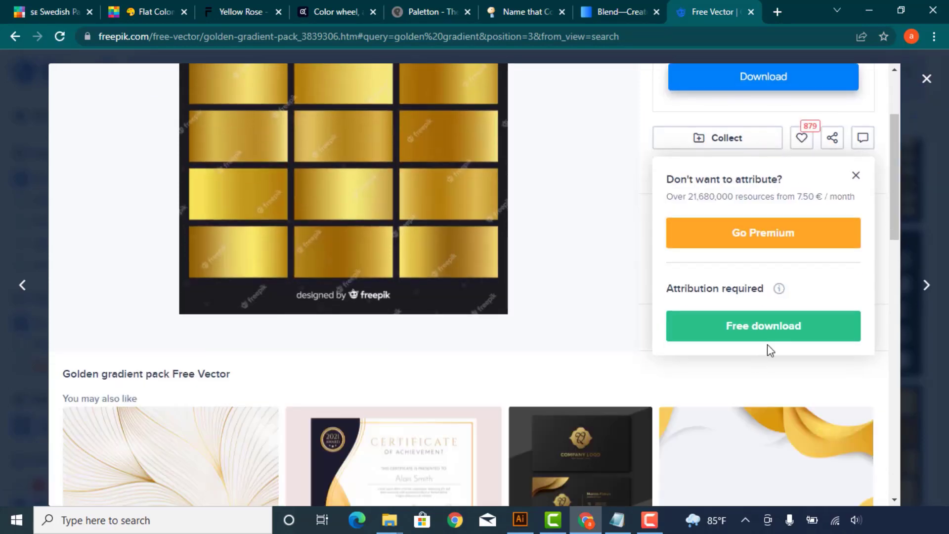
left_click(820, 326)
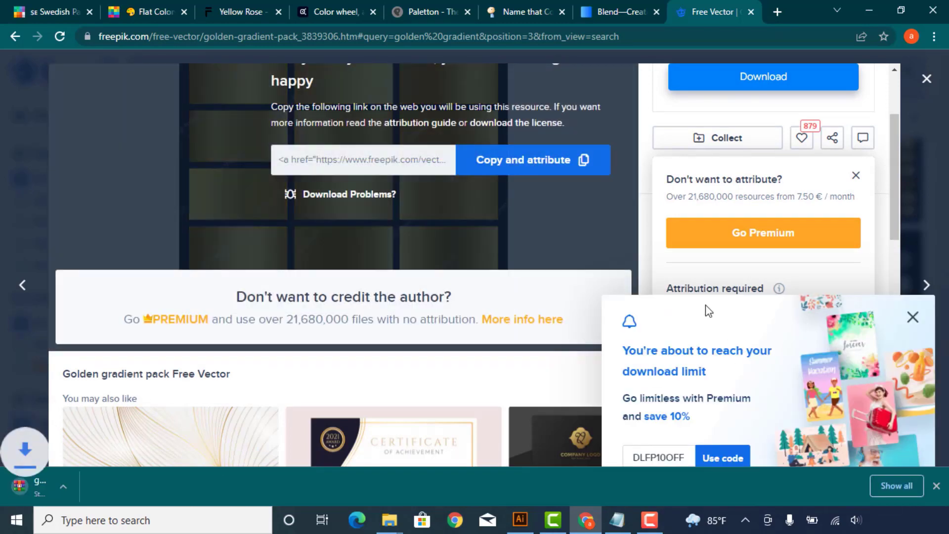
- Open 2034732.ai from the downloaded golden-gradient-pack.zip in Illustrator
left_click(85, 485)
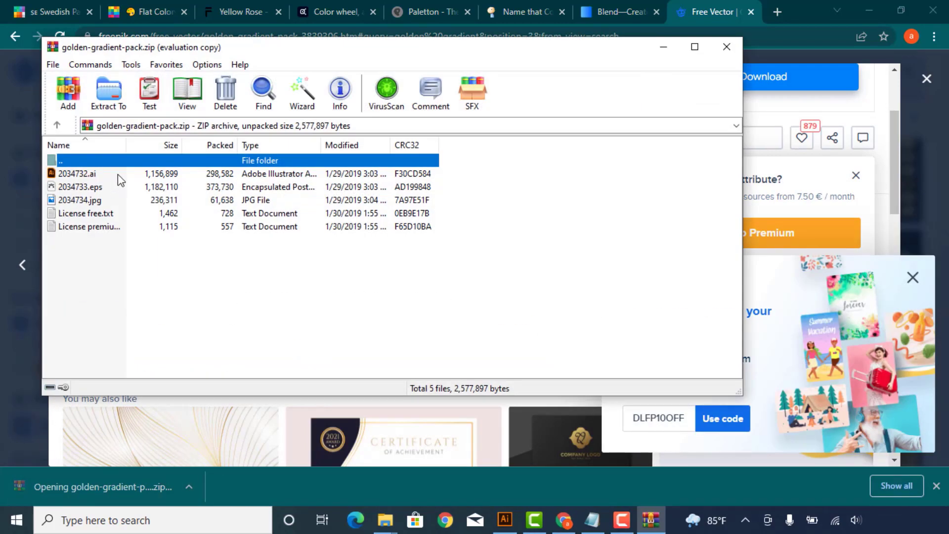
left_click(89, 175)
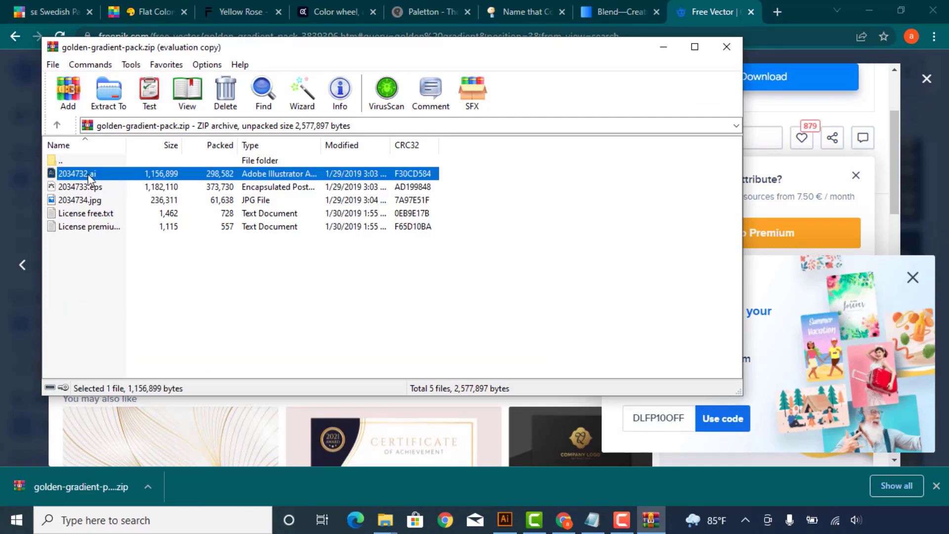
double_click(88, 175)
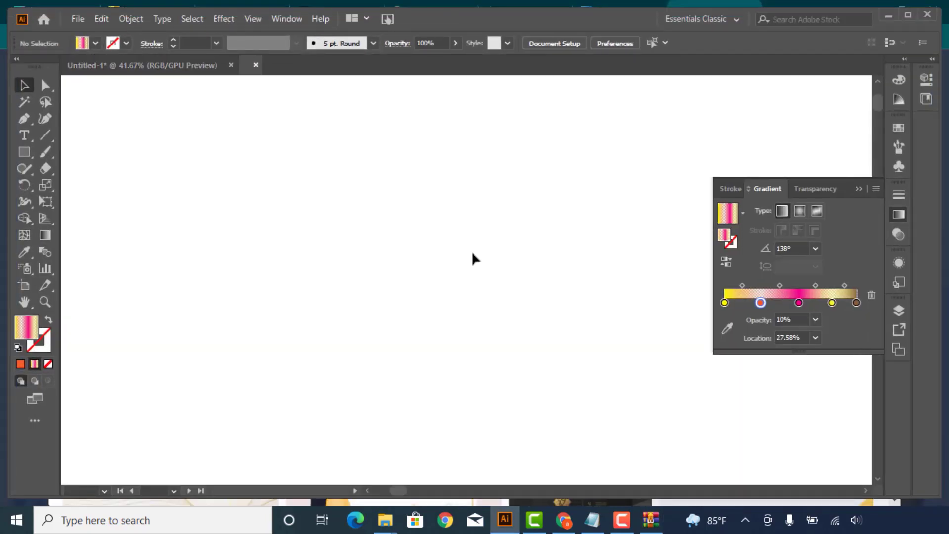
- Copy a gold gradient rectangle from the 2034732.ai pack
scroll(346, 250, "up", 3)
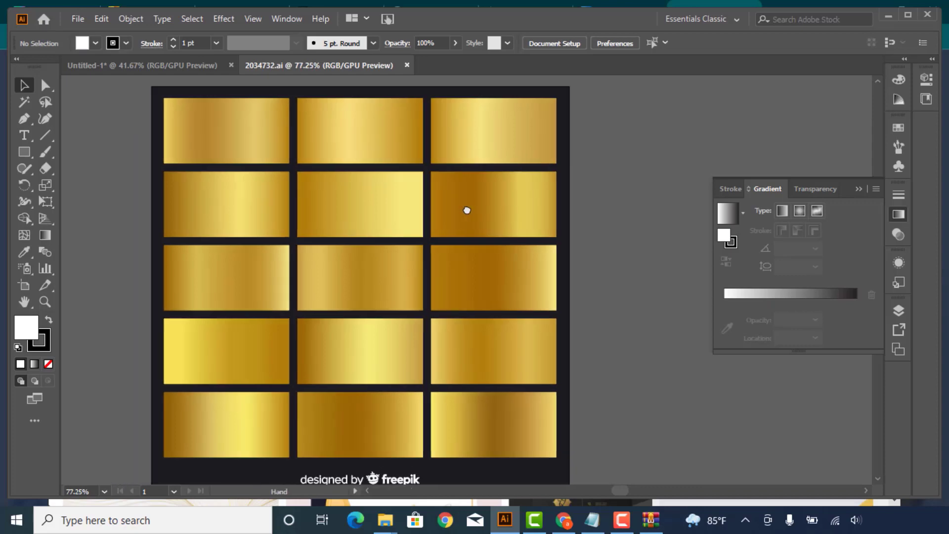
left_click(374, 208)
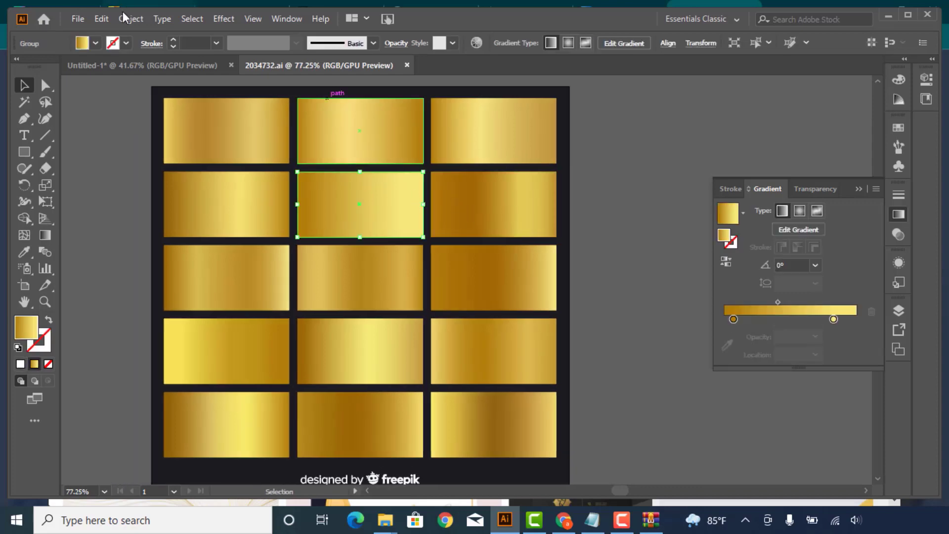
left_click(101, 18)
left_click(118, 84)
- Paste the gold rectangle into Untitled-1, enlarged and placed left of the artboard
left_click(144, 66)
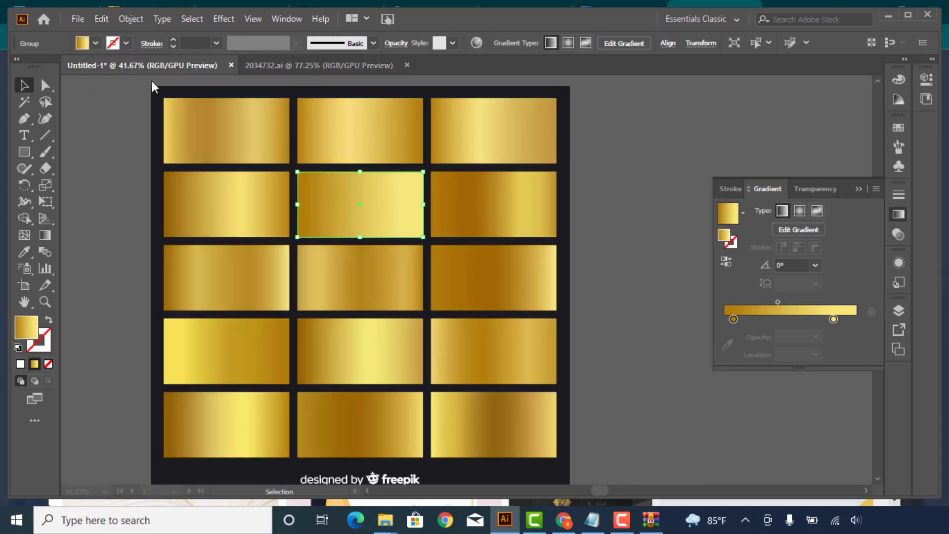
scroll(356, 254, "down", 2)
scroll(311, 229, "down", 1)
key("ctrl+v")
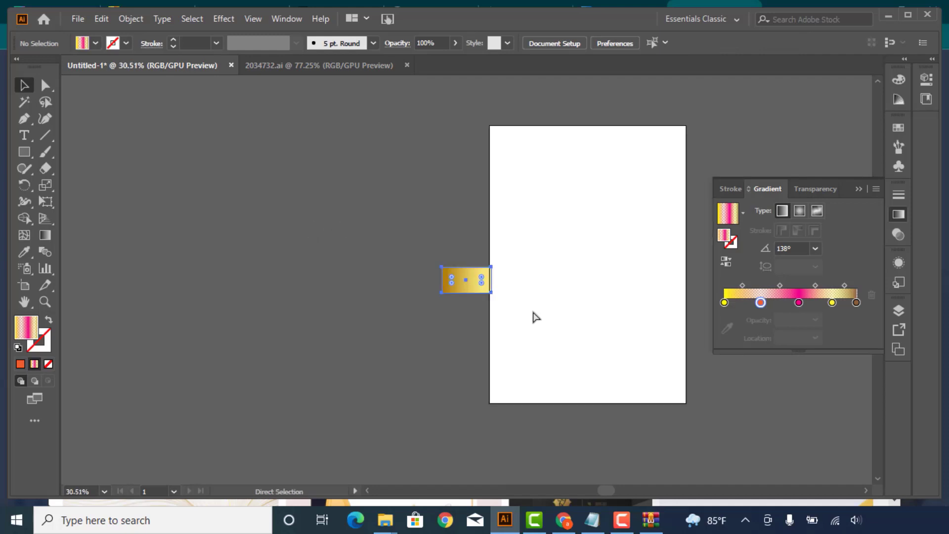
left_click(484, 291)
mouse_move(491, 291)
left_mouse_down()
mouse_move(563, 331)
mouse_move(326, 243)
left_mouse_up()
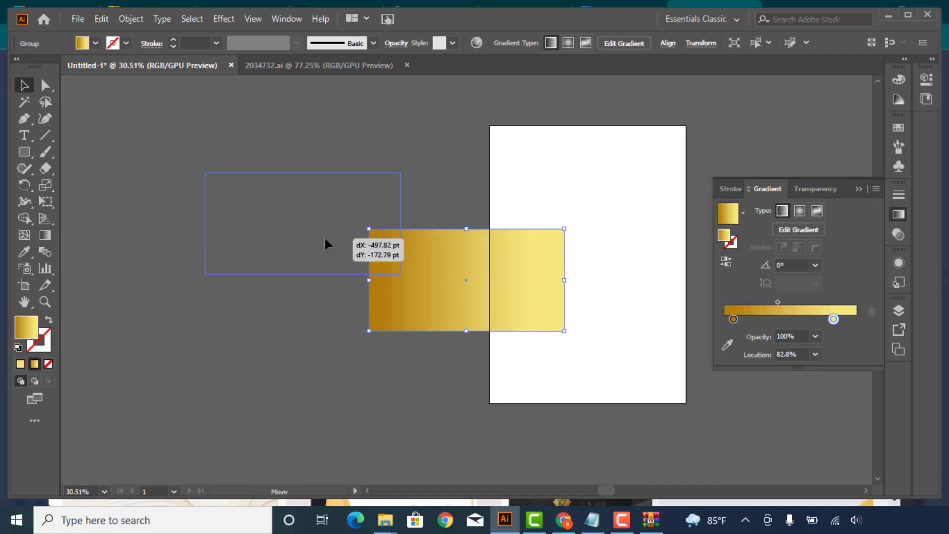
scroll(441, 281, "up", 1)
left_click(394, 294)
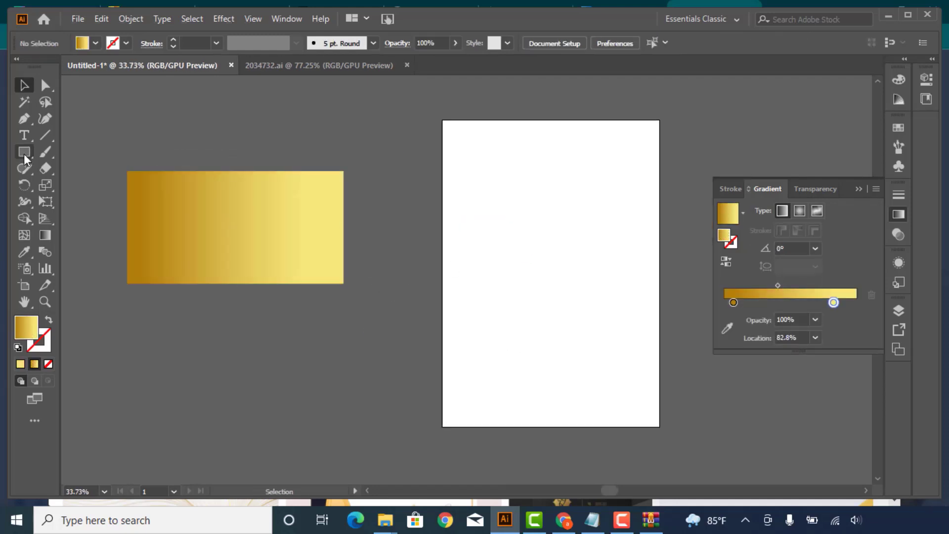
- Draw a new rectangle on the artboard and fill it red
left_click(24, 152)
left_click_drag(433, 215, 612, 395)
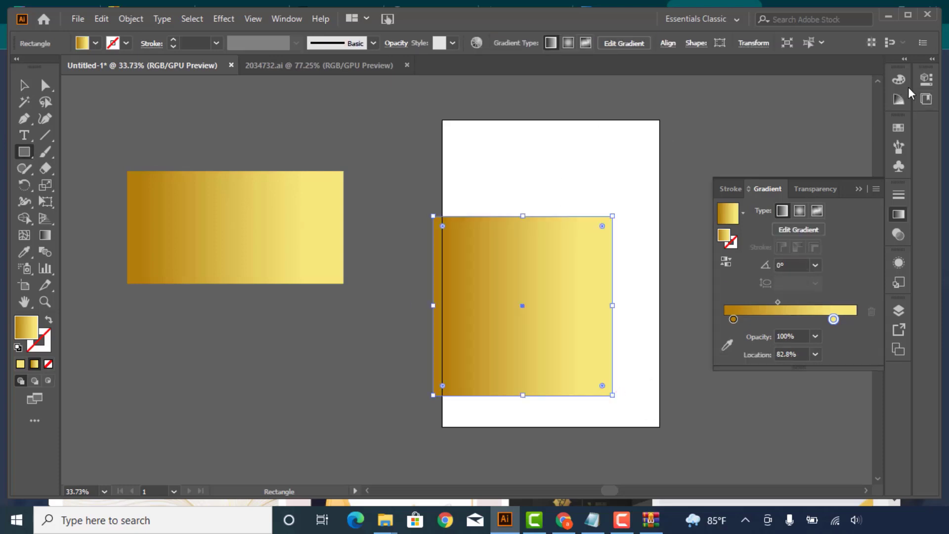
left_click(899, 128)
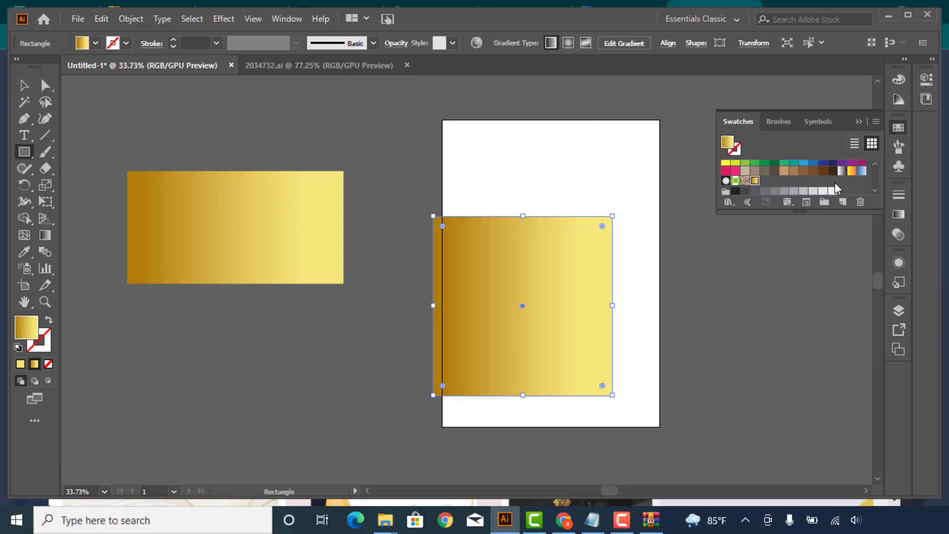
left_click(832, 191)
scroll(744, 183, "up", 1)
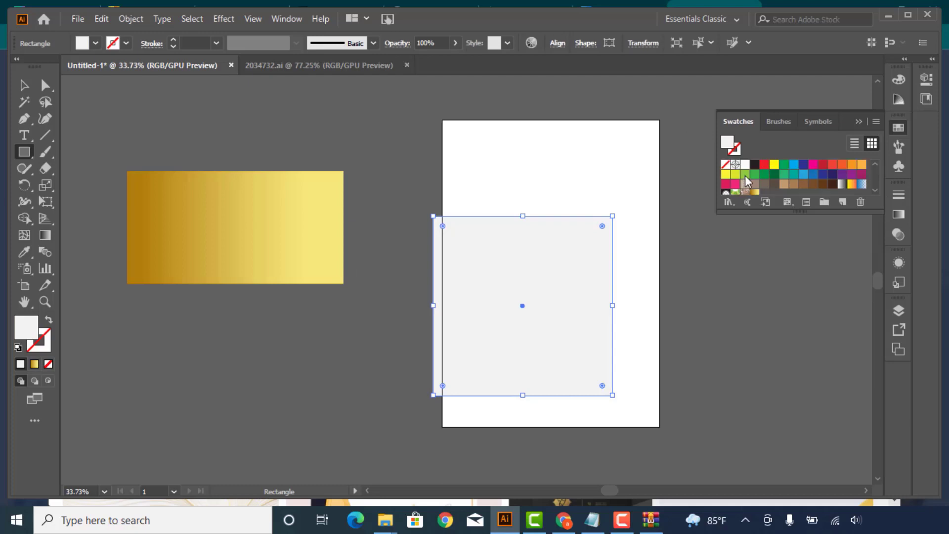
left_click(764, 164)
- Eyedropper the gold gradient onto the red rectangle
left_click(24, 251)
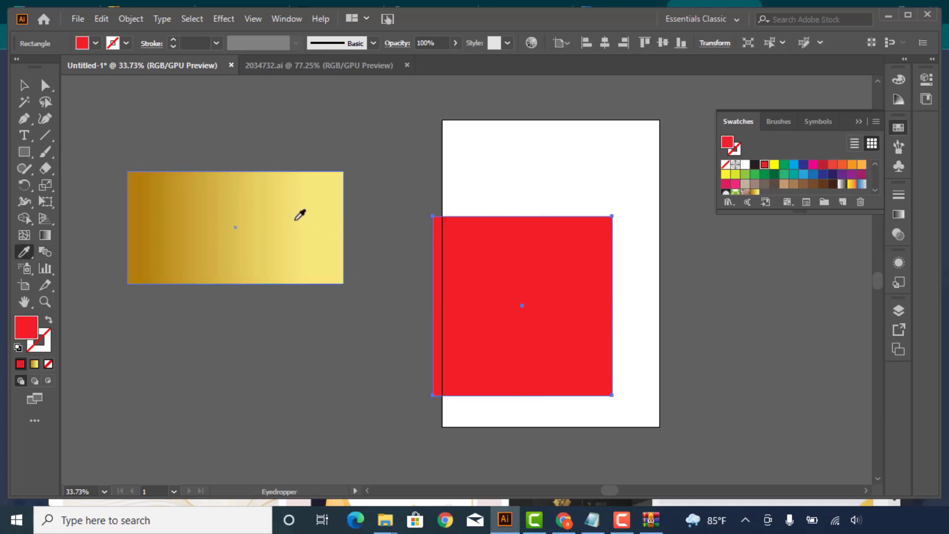
left_click(300, 214)
key("v")
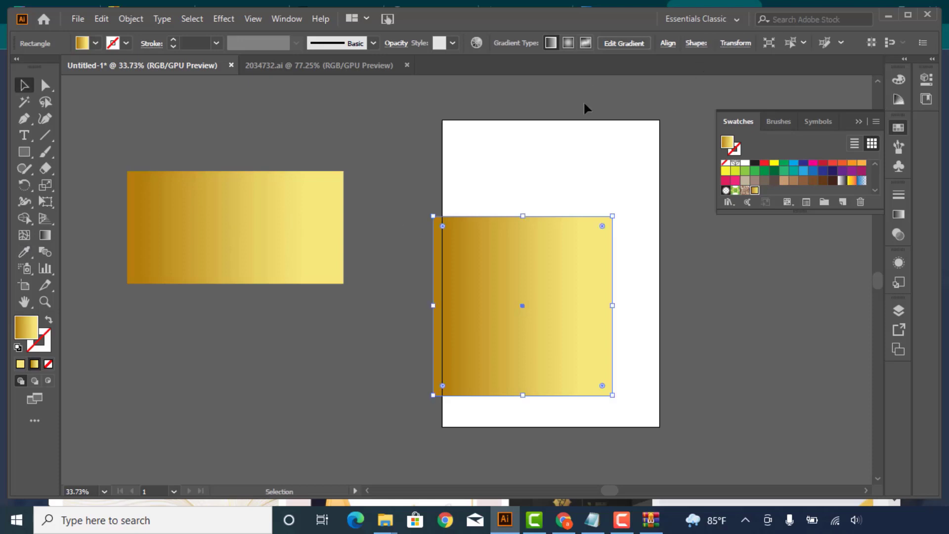
scroll(593, 242, "right", 2)
- Delete both gold gradient rectangles, leaving the artboard empty
left_click_drag(487, 296, 564, 278)
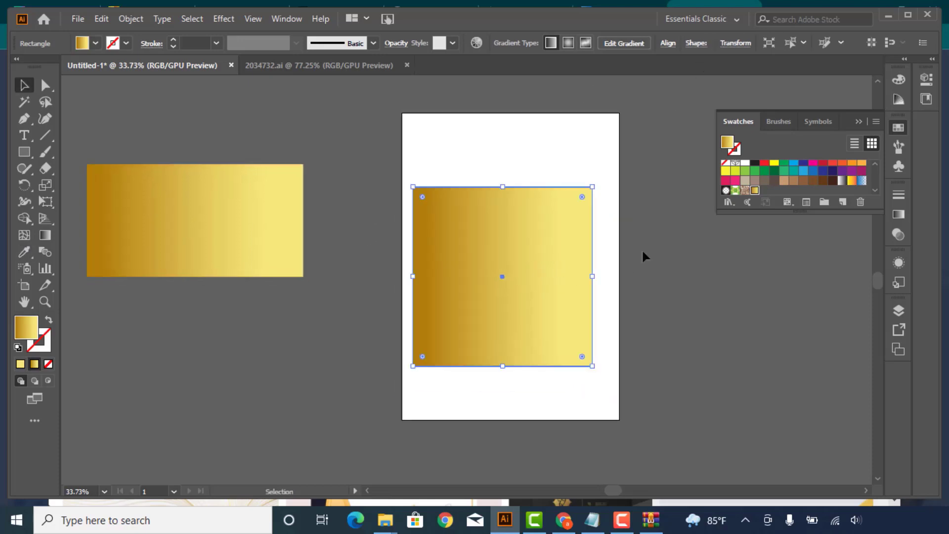
left_click_drag(642, 256, 178, 292)
key("Delete")
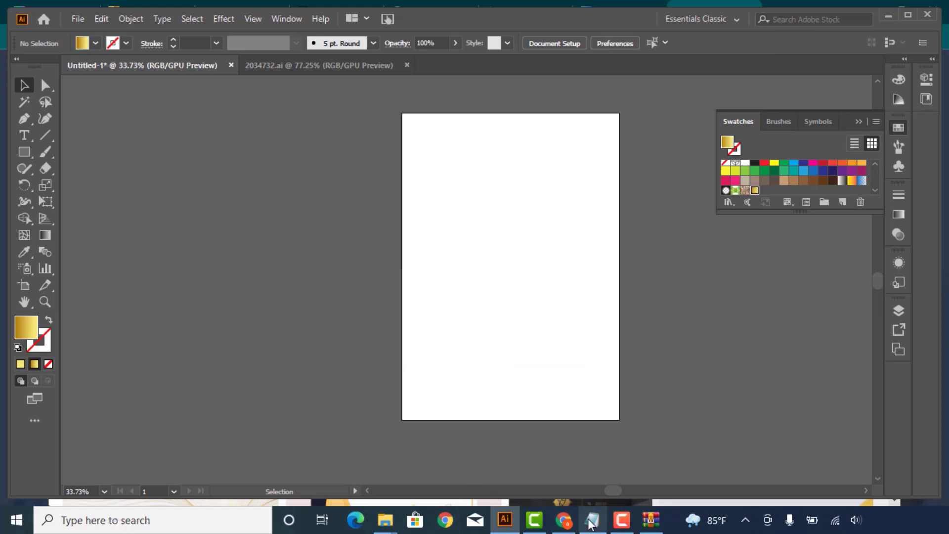
- Return to Freepik in the browser and close the attribution popup
left_click(563, 519)
scroll(545, 480, "up", 3)
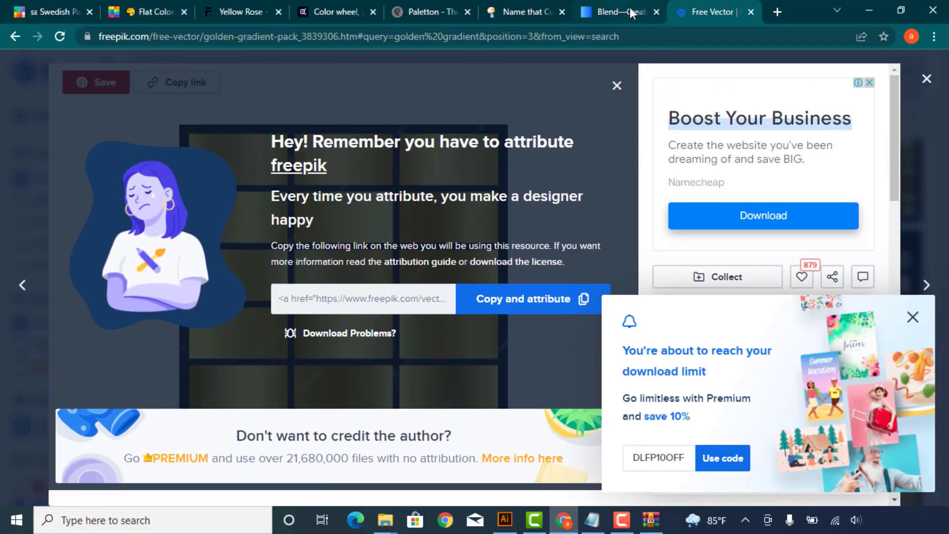
left_click(925, 80)
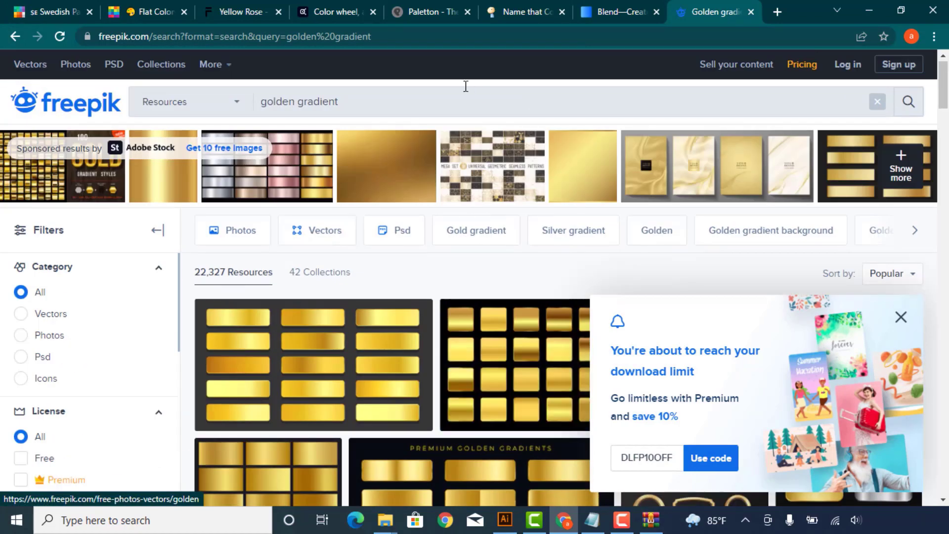
- Search Freepik for 'black and red gradient', correcting the 'gradent' misspelling
left_click(457, 98)
key("ctrl+a")
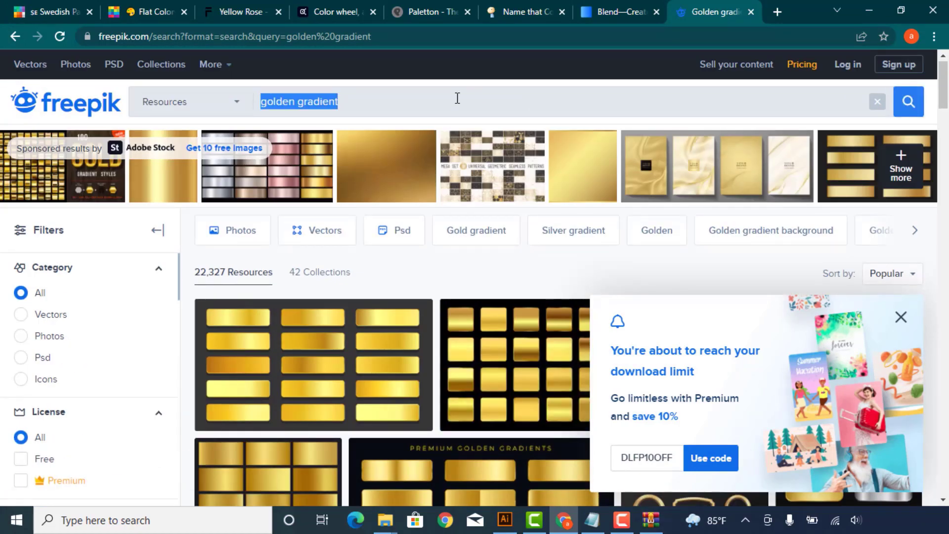
type("b")
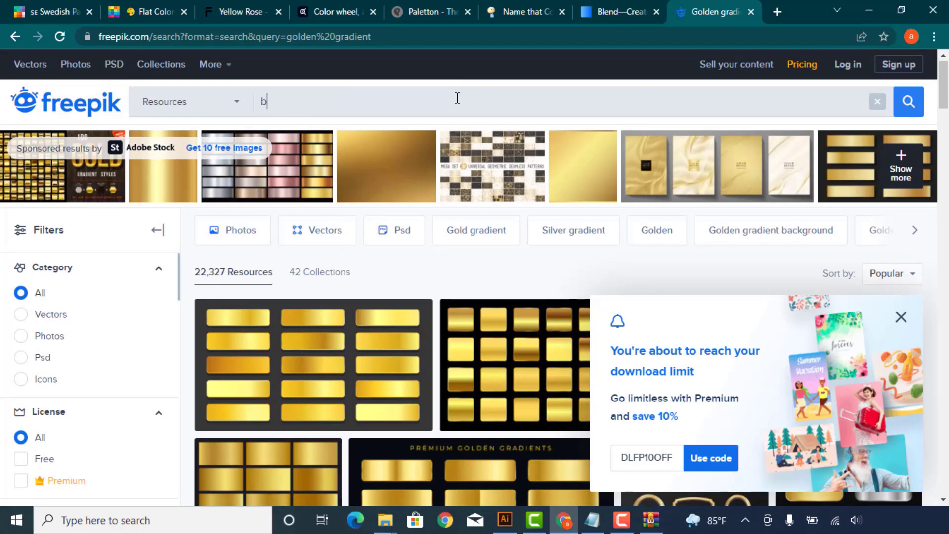
type("lack and r")
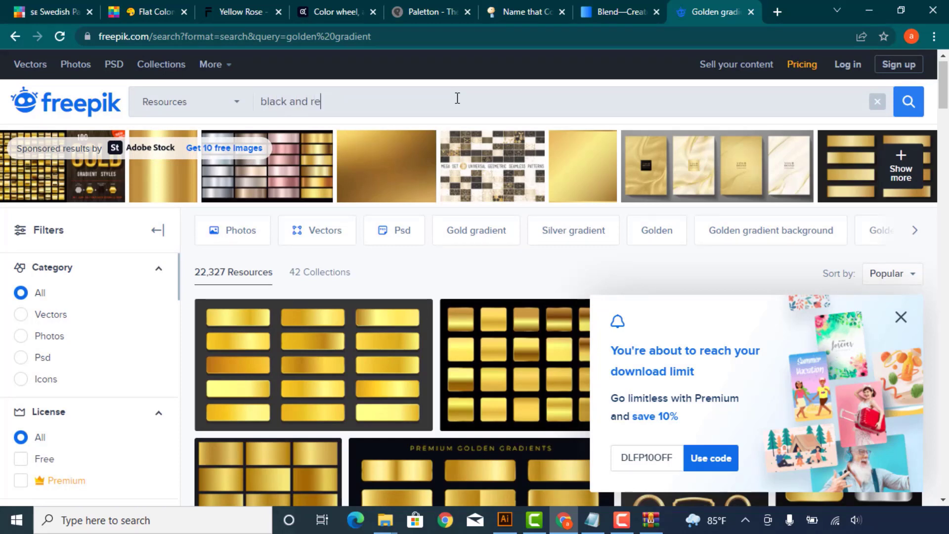
type("e")
type("radent")
key("Return")
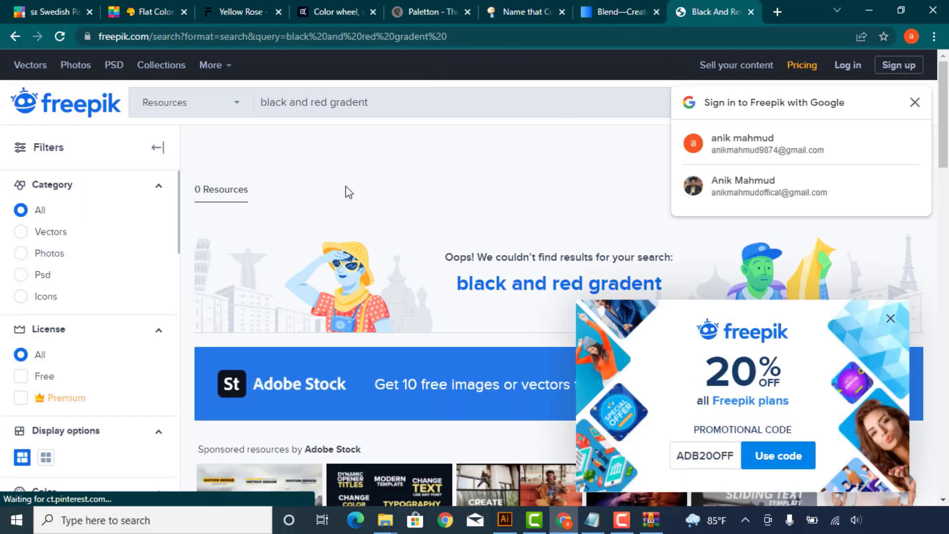
right_click(353, 102)
left_click(390, 110)
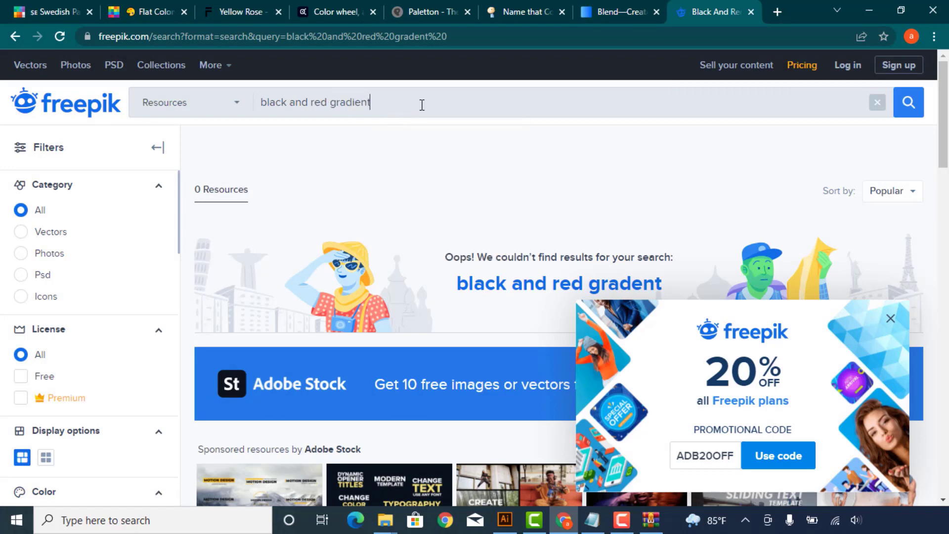
key("Return")
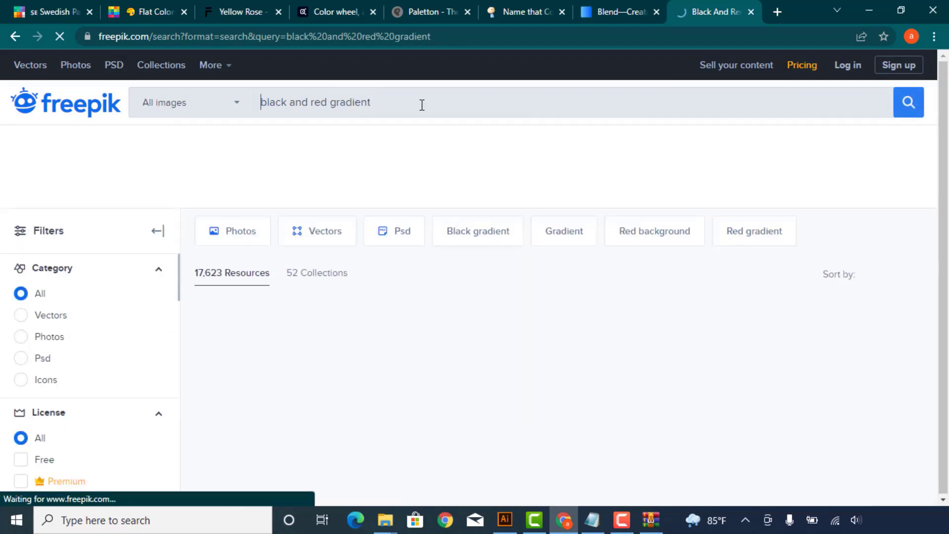
- Dismiss the 20% off promo and browse the red abstract gradient results
scroll(537, 226, "down", 2)
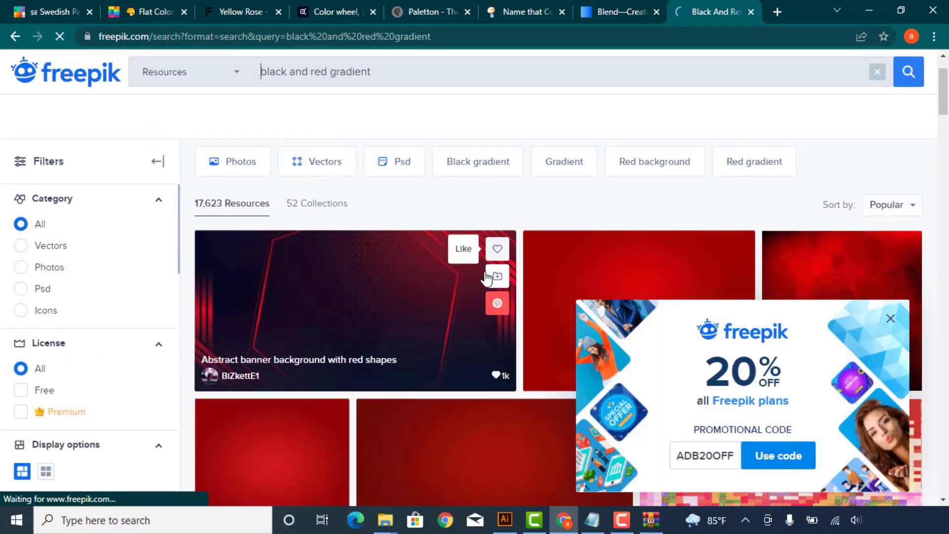
left_click(890, 318)
scroll(515, 310, "down", 1)
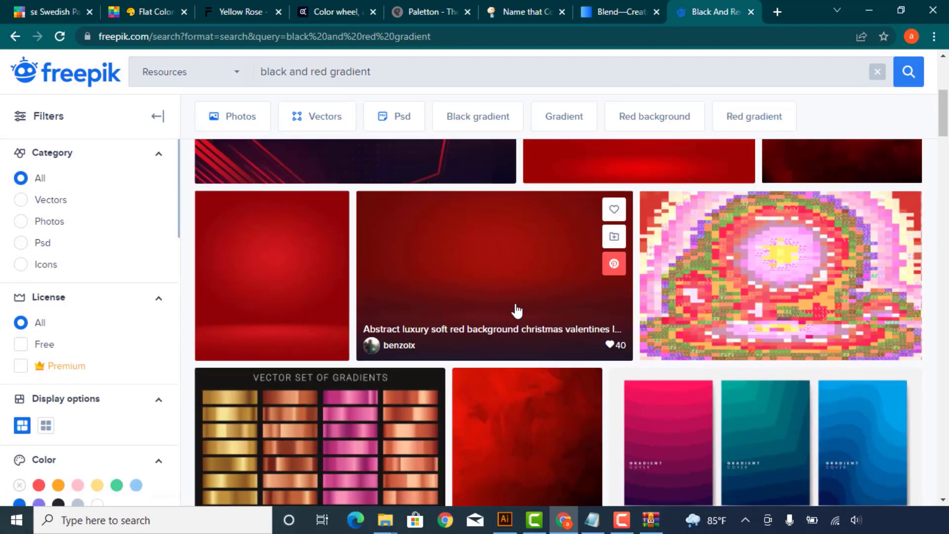
scroll(535, 246, "down", 1)
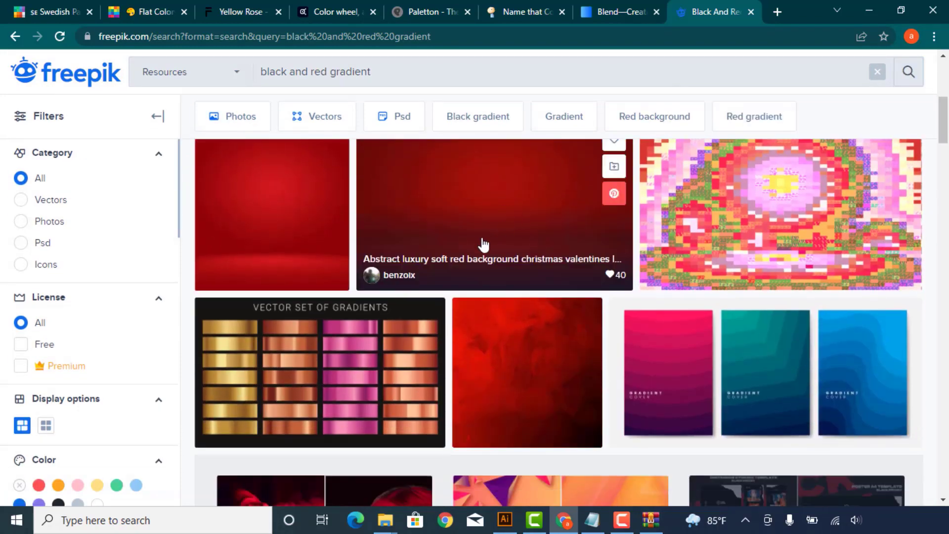
scroll(483, 244, "up", 1)
scroll(524, 311, "down", 2)
scroll(579, 308, "down", 3)
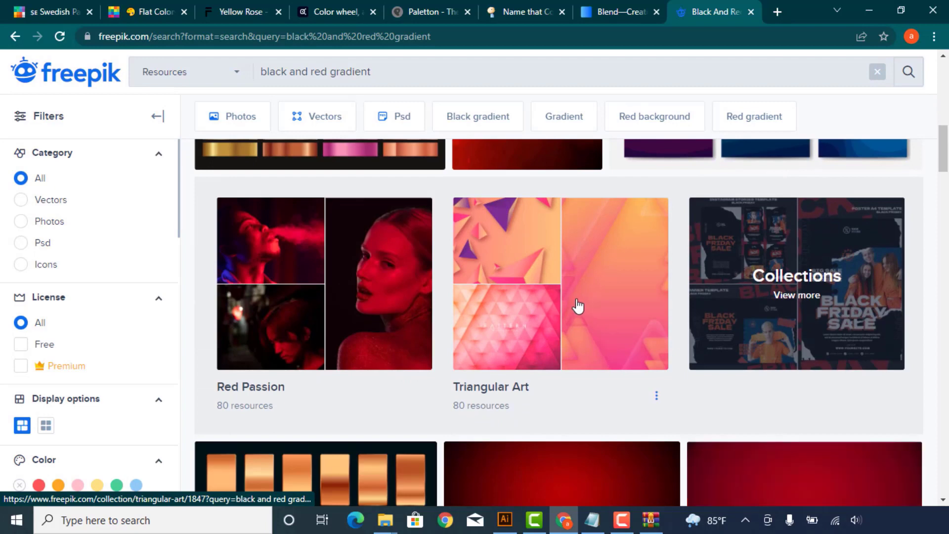
scroll(577, 306, "down", 3)
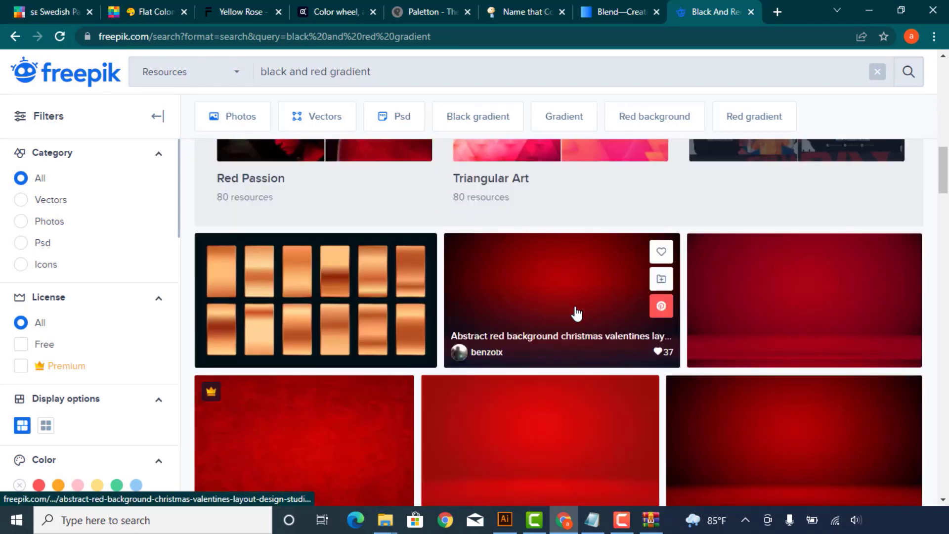
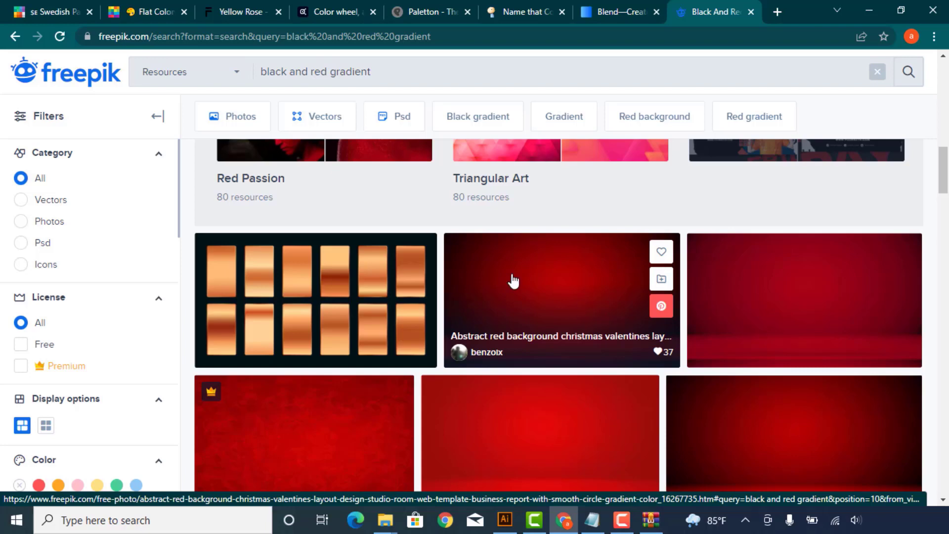
- Scroll through Freepik's black and red gradient results
scroll(339, 303, "down", 1)
scroll(322, 292, "down", 2)
scroll(324, 282, "down", 2)
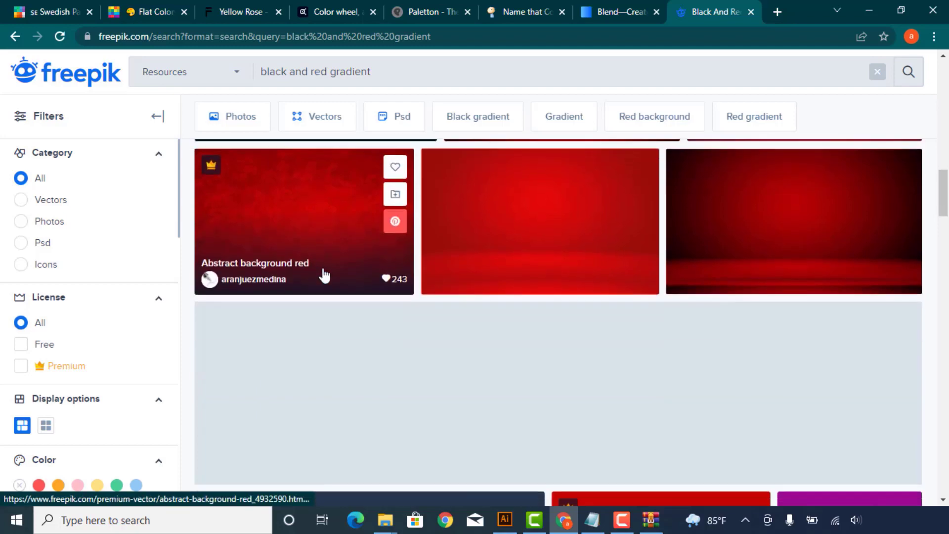
scroll(324, 275, "down", 1)
scroll(339, 269, "down", 3)
scroll(339, 264, "up", 3)
scroll(339, 269, "down", 3)
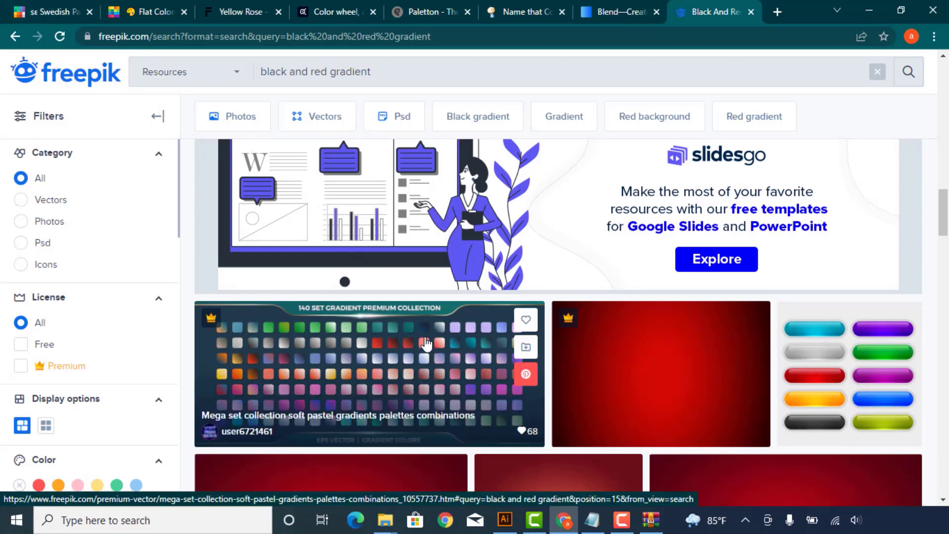
scroll(425, 341, "down", 3)
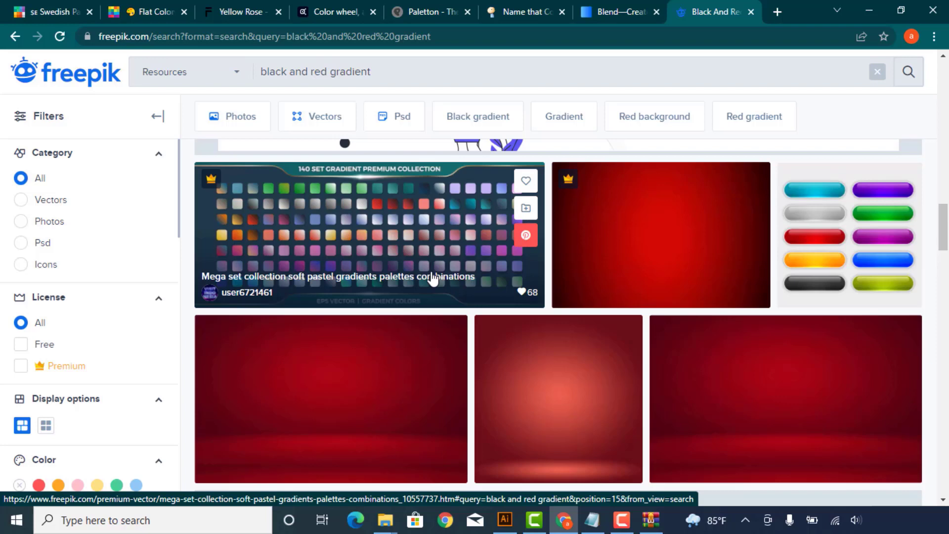
- Copy the brandcolors.net address from the Notepad list and paste it into a new Chrome tab
left_click(592, 519)
mouse_move(592, 518)
left_mouse_down()
mouse_move(633, 288)
mouse_move(477, 266)
left_mouse_up()
left_click(633, 288)
left_click(788, 1)
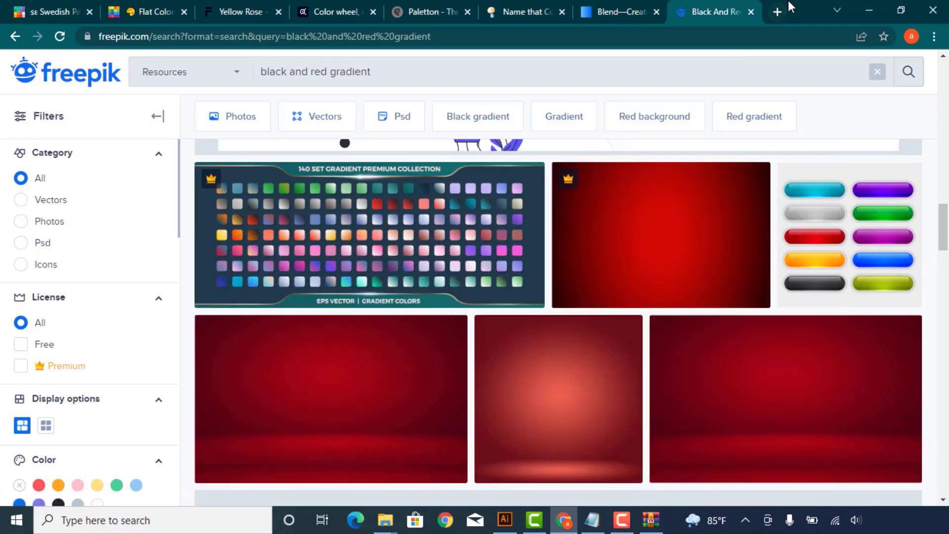
left_click(777, 11)
type("https://brandcolors.net/")
- Load BrandColors and scroll the brand list from Atlanta Falcons down past Carrefour toward Canva
key("Return")
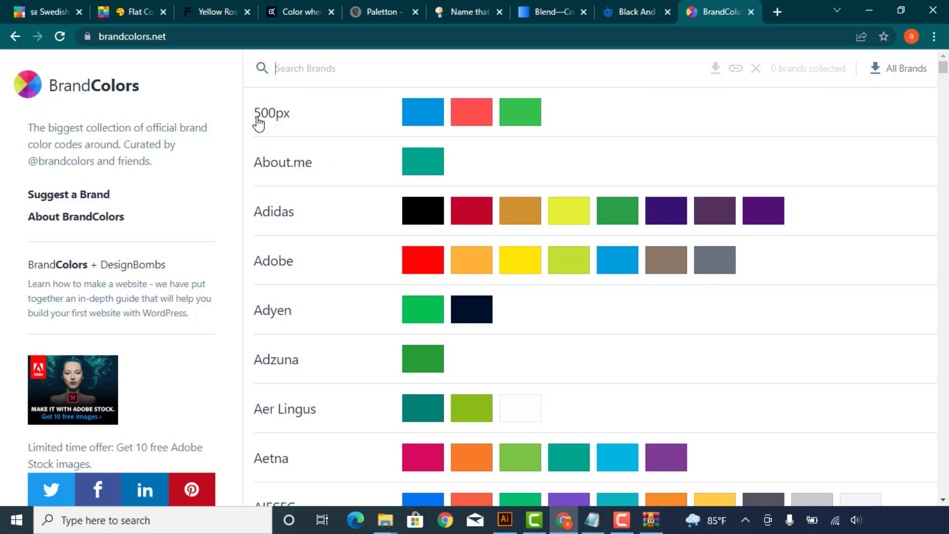
scroll(345, 198, "down", 4)
scroll(346, 203, "down", 2)
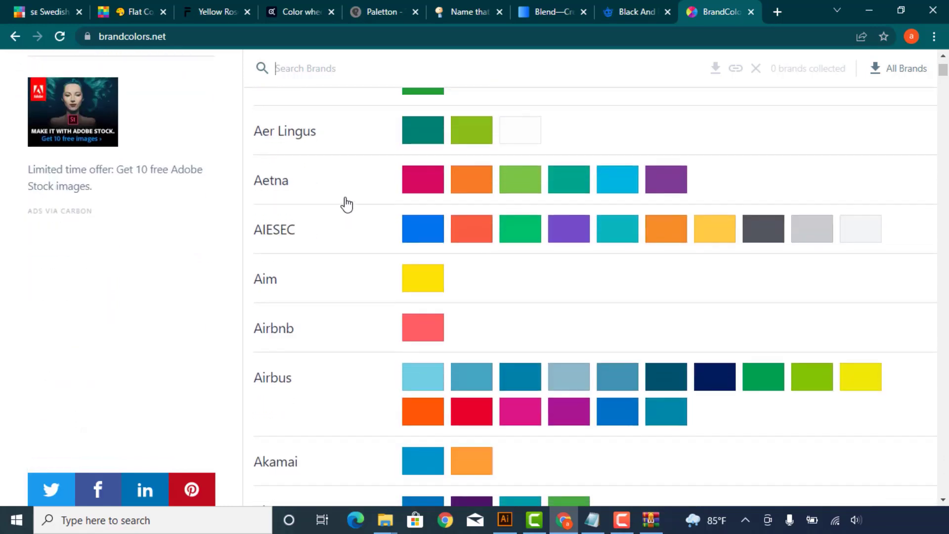
scroll(346, 204, "down", 4)
scroll(346, 203, "down", 4)
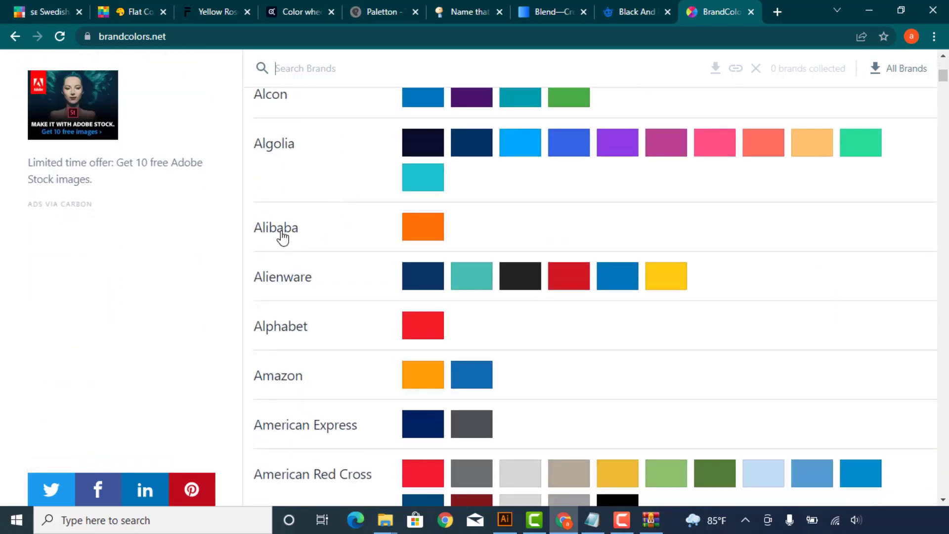
scroll(297, 237, "down", 3)
scroll(311, 237, "down", 2)
scroll(297, 249, "down", 2)
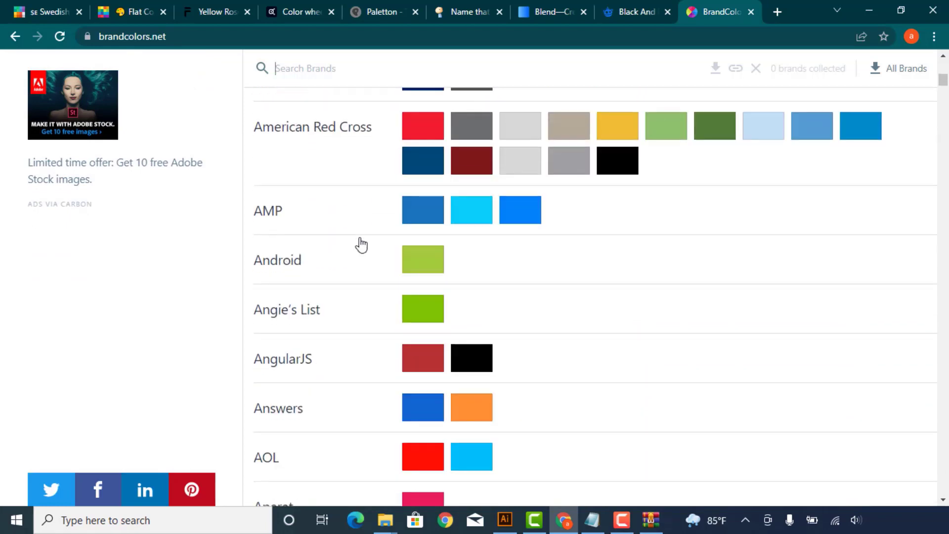
scroll(361, 244, "down", 3)
scroll(340, 277, "down", 3)
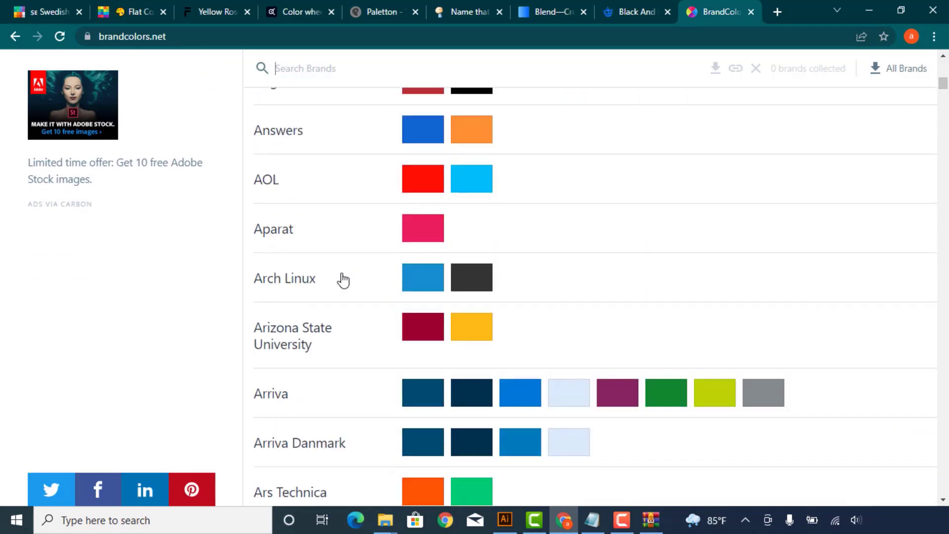
scroll(341, 278, "down", 3)
scroll(343, 280, "down", 3)
scroll(343, 280, "down", 3)
scroll(343, 280, "down", 3)
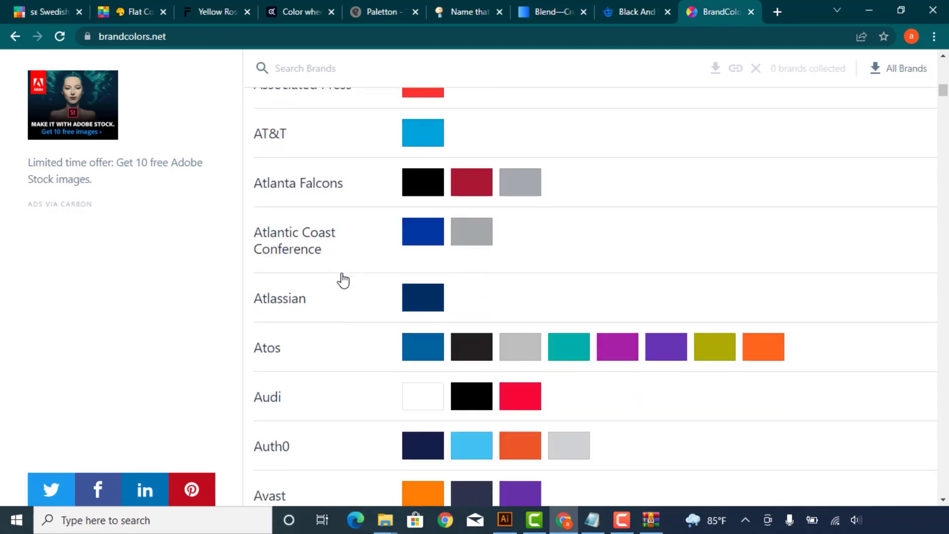
scroll(343, 281, "down", 2)
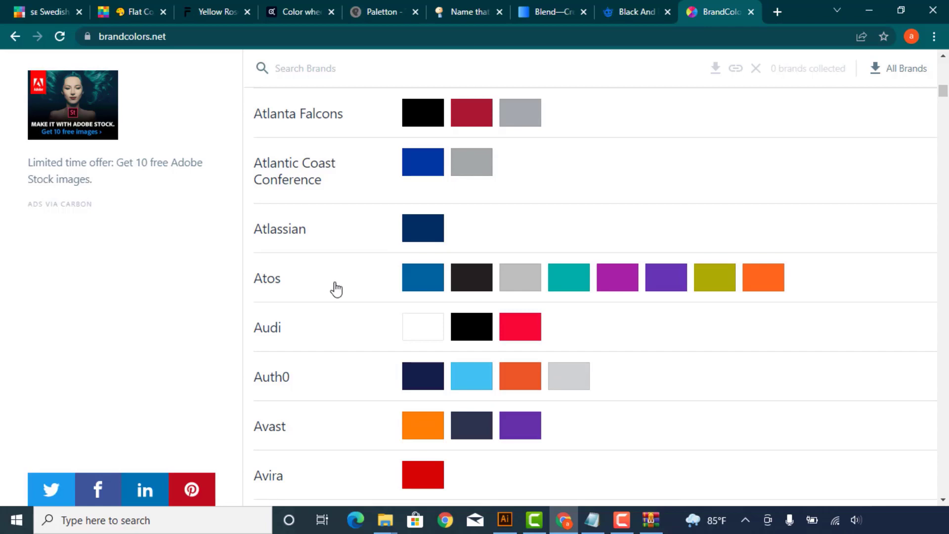
scroll(342, 295, "down", 3)
scroll(329, 292, "down", 3)
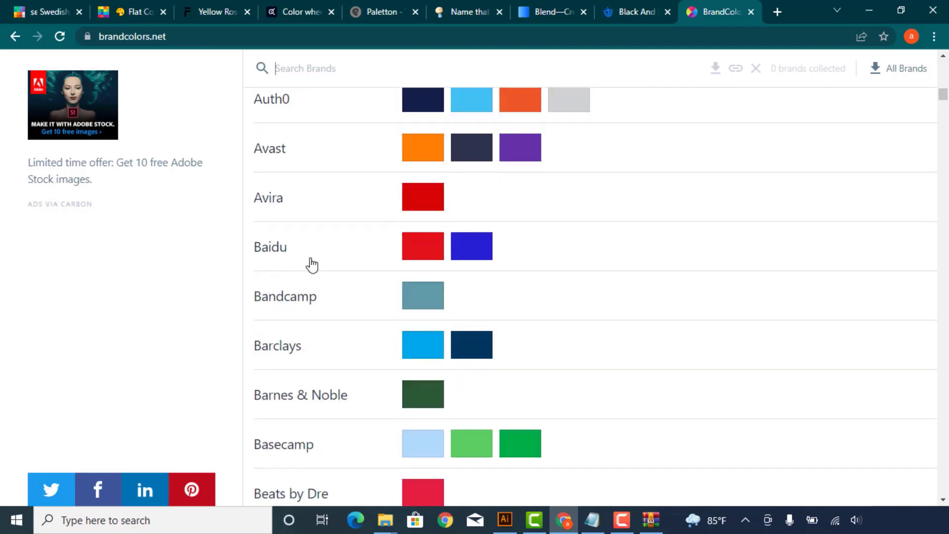
scroll(312, 265, "down", 2)
scroll(312, 265, "down", 2)
scroll(312, 265, "down", 4)
scroll(312, 265, "down", 2)
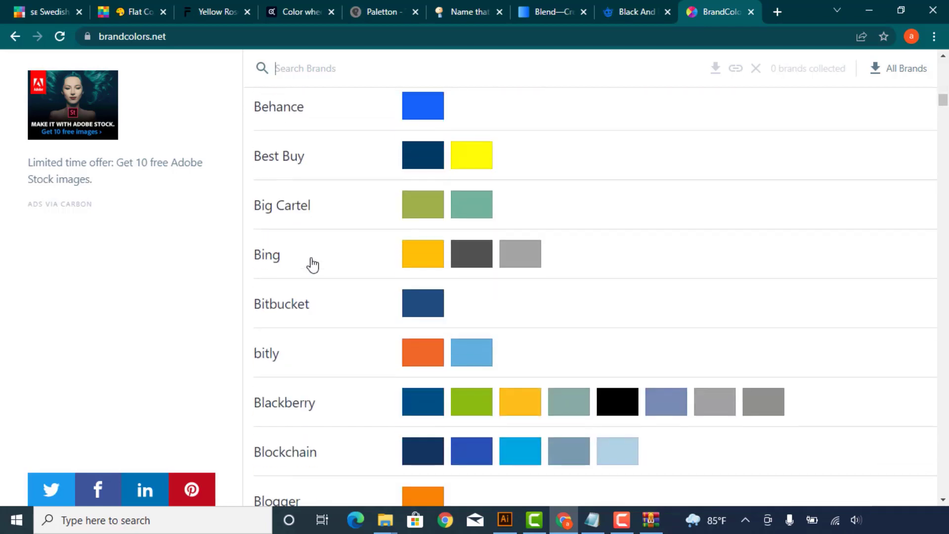
scroll(312, 266, "down", 1)
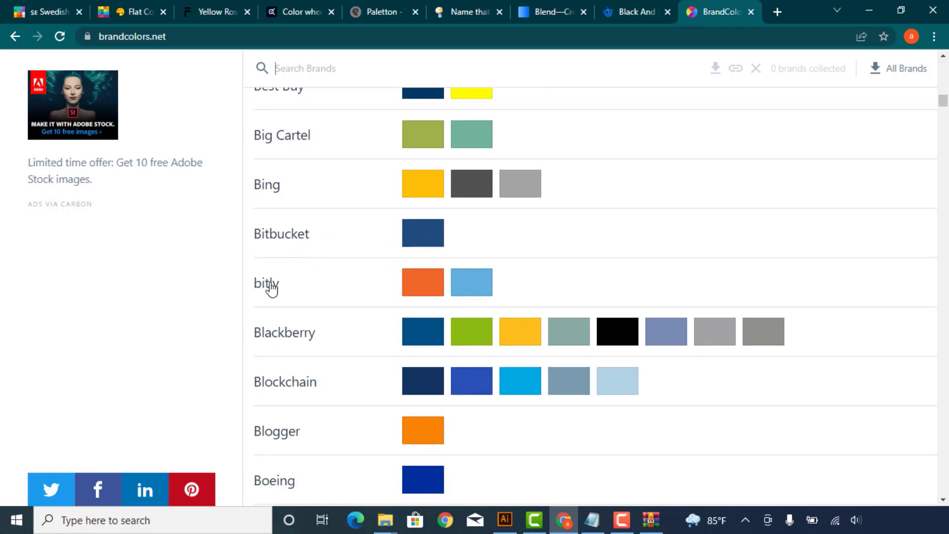
scroll(297, 282, "down", 1)
scroll(317, 279, "down", 2)
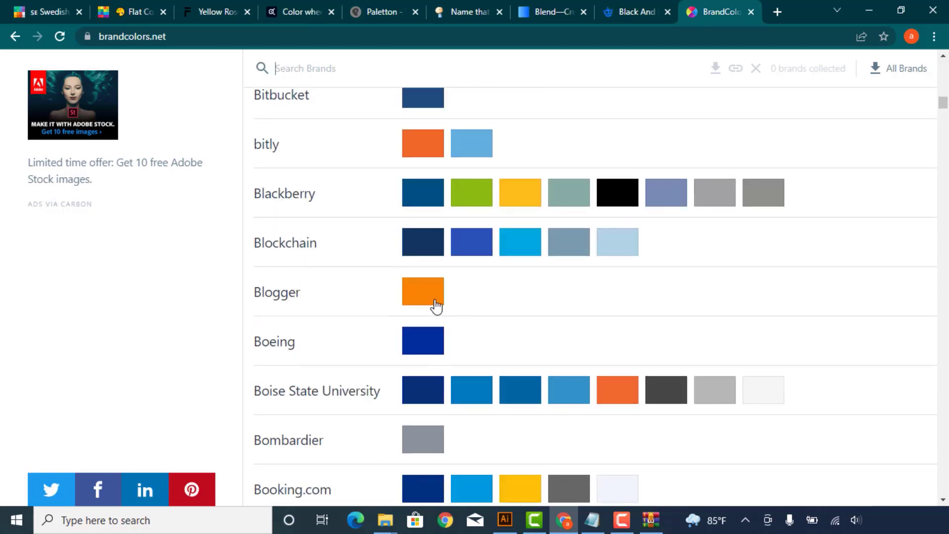
scroll(395, 296, "down", 3)
scroll(297, 304, "down", 3)
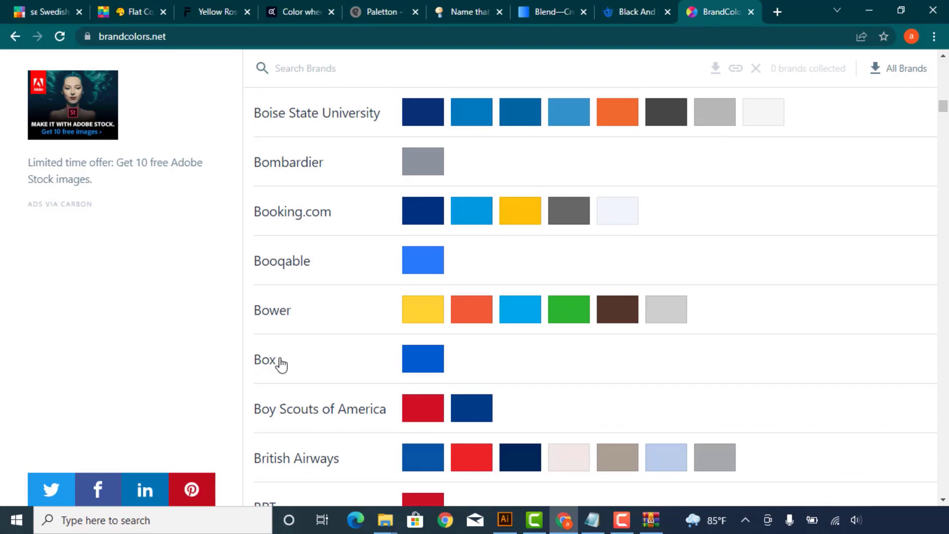
scroll(321, 361, "down", 2)
scroll(354, 346, "down", 1)
scroll(307, 351, "down", 2)
scroll(333, 352, "down", 3)
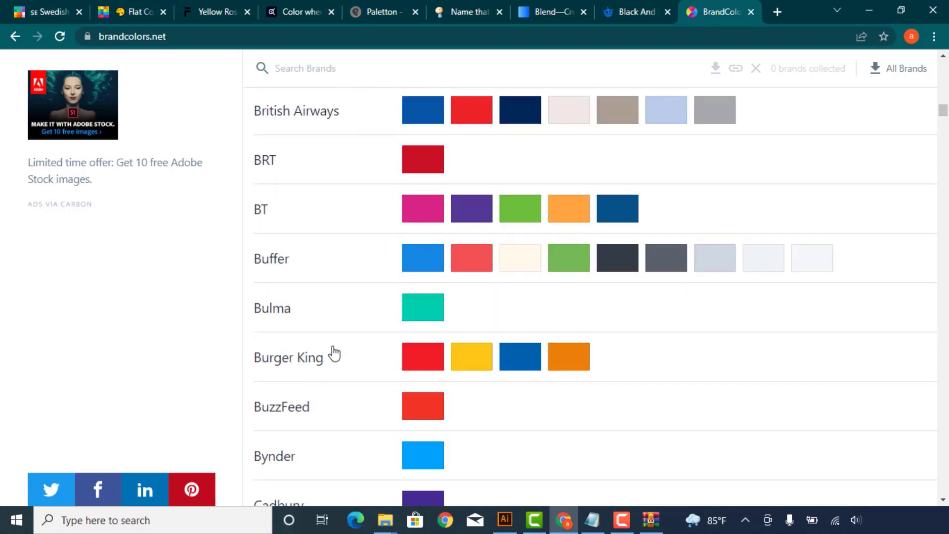
scroll(332, 352, "down", 1)
scroll(331, 352, "down", 1)
scroll(329, 350, "down", 1)
scroll(322, 350, "down", 2)
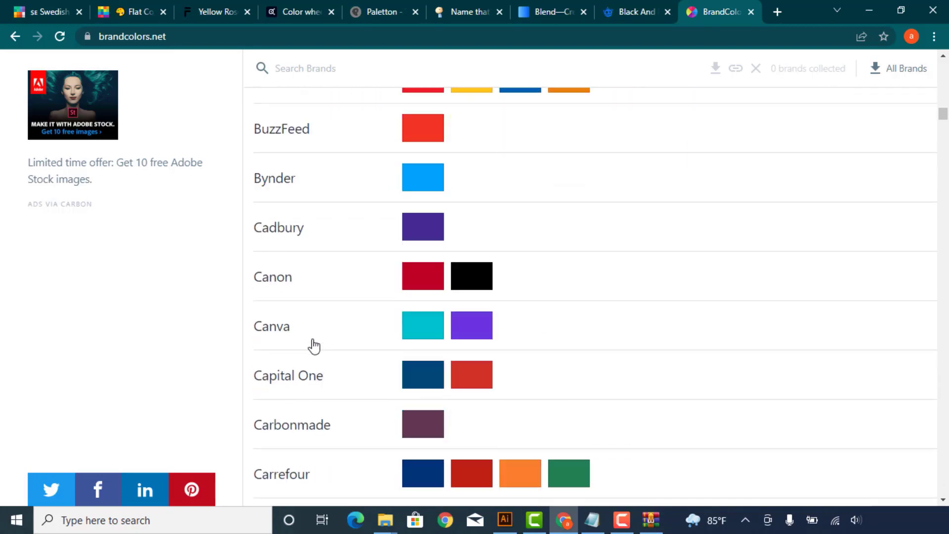
- Copy Canva's purple 6a3be4 and draw a test rectangle in Illustrator
left_click(471, 334)
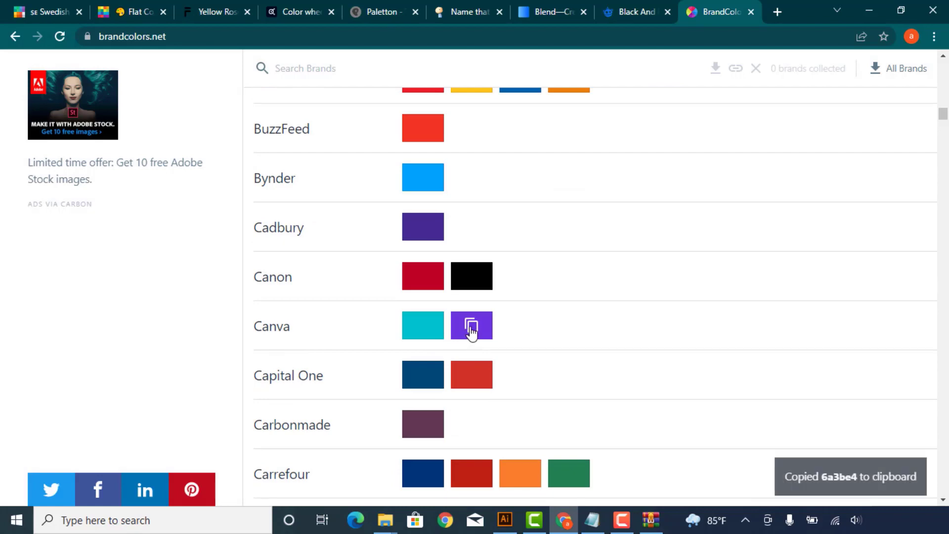
left_click(505, 519)
left_click(23, 152)
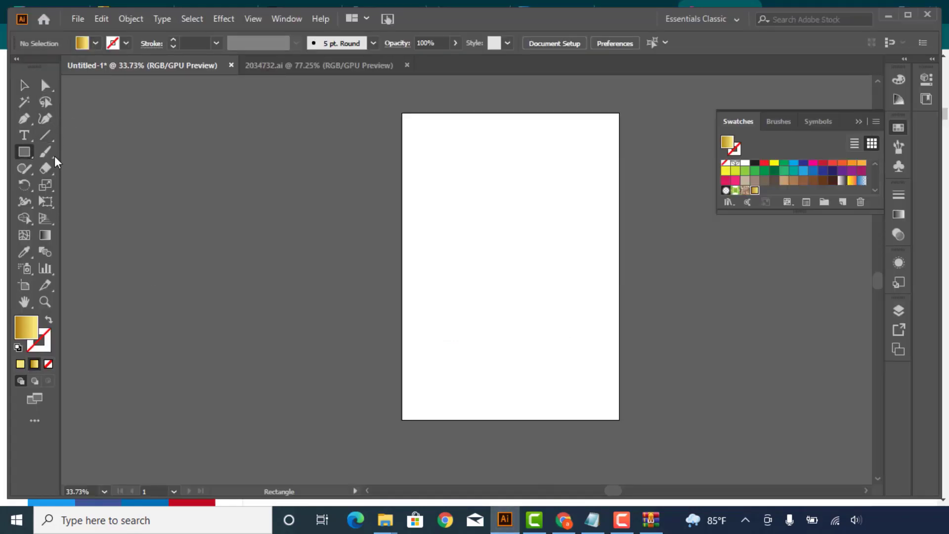
left_click_drag(167, 168, 321, 322)
- Paste 6a3be4 as the fill colour, then delete the test rectangle
double_click(31, 326)
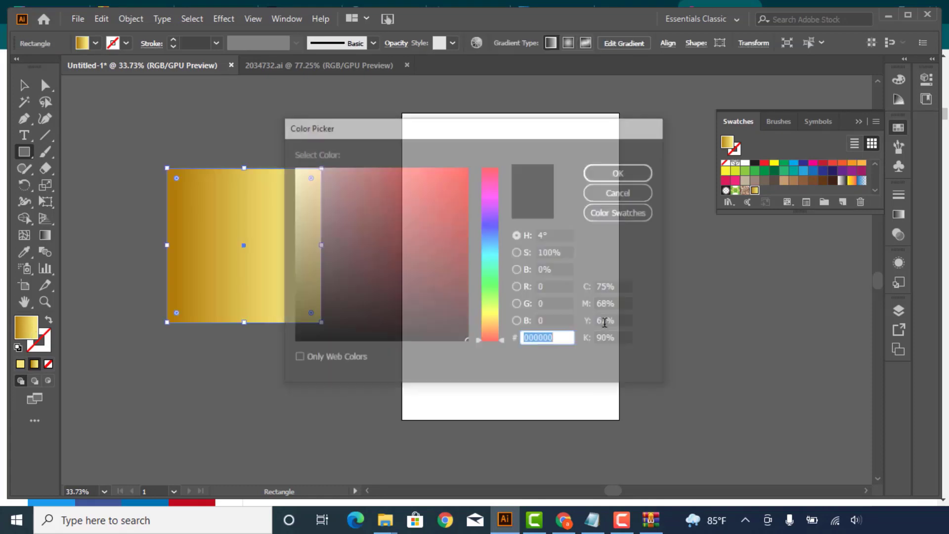
key("ctrl+v")
key("Tab")
key("Return")
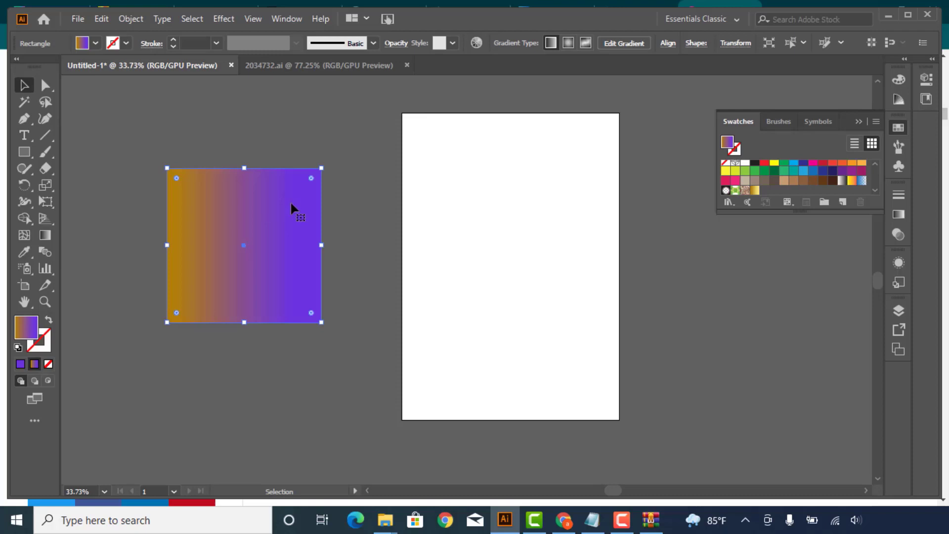
key("backslash")
key("Delete")
- Set a red fill and draw a diagonal line and a red rectangle left of the artboard
left_click(766, 164)
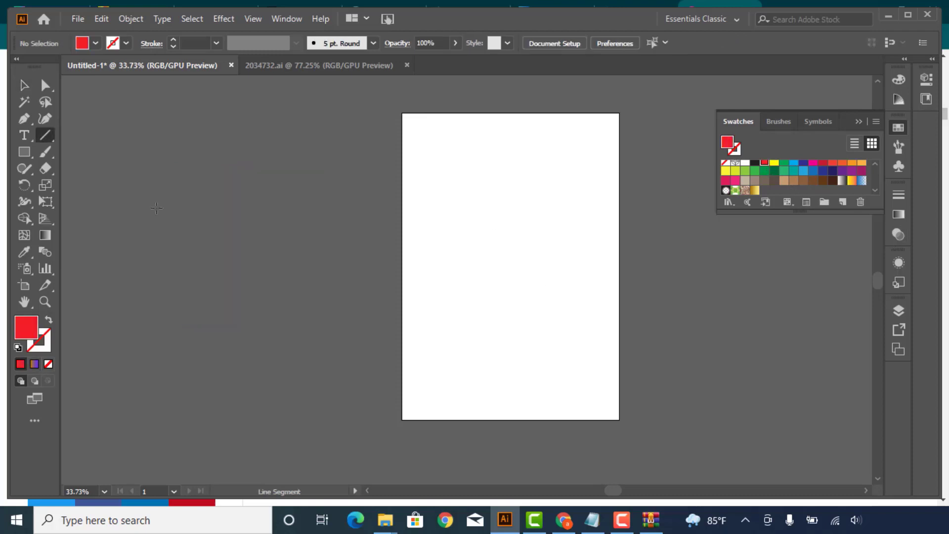
left_click_drag(206, 188, 369, 356)
key("ctrl+shift+a")
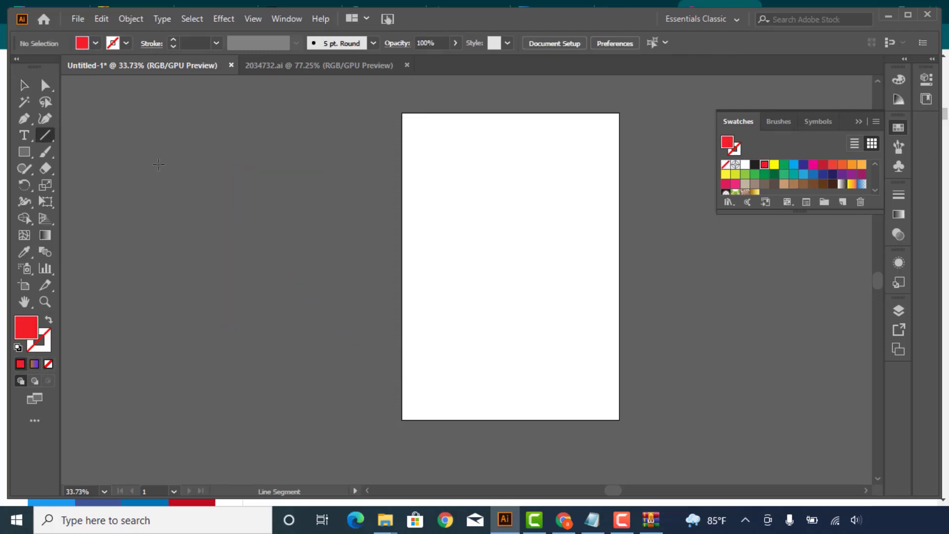
key("m")
key("n")
key("m")
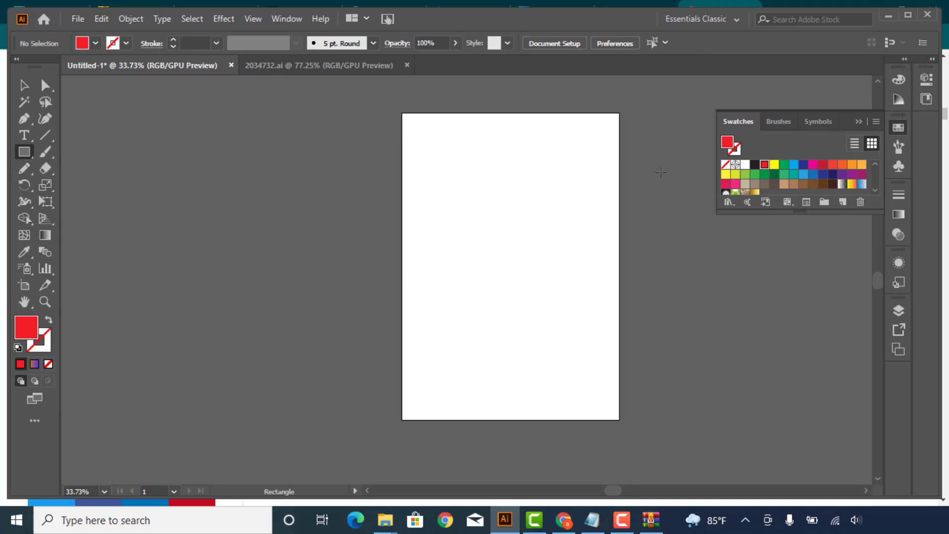
left_click_drag(193, 145, 397, 309)
- Make the fill purple 6a3be4 and delete the rectangle, leaving the artboard empty
double_click(32, 327)
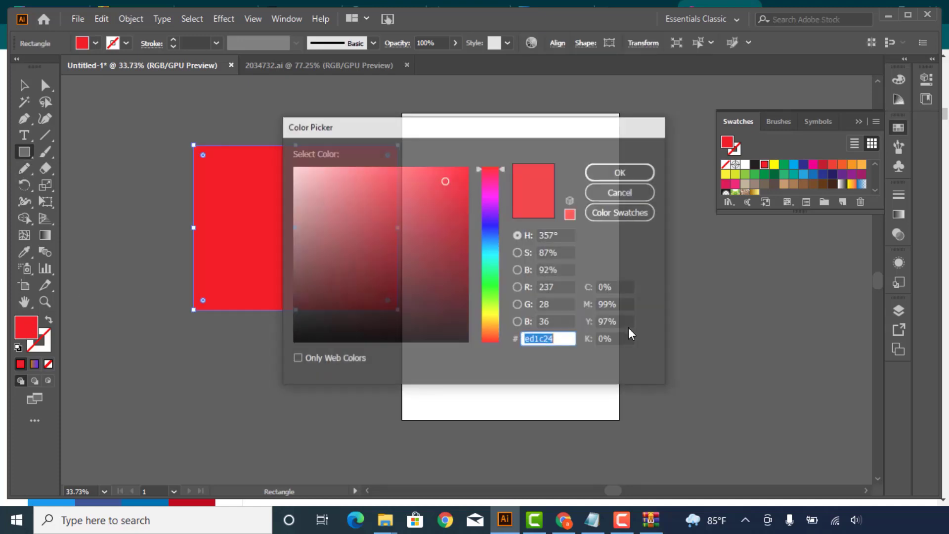
type("6a3be4")
key("Return")
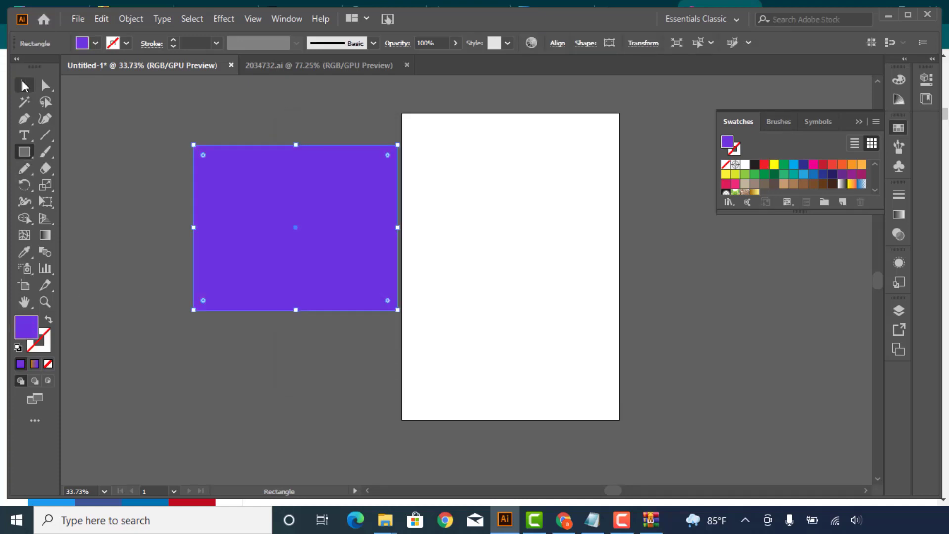
key("v")
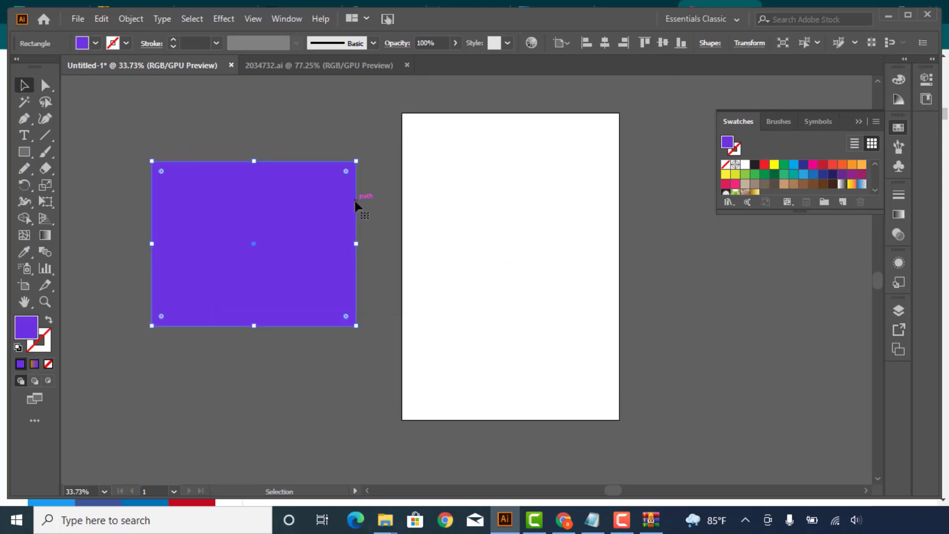
key("Delete")
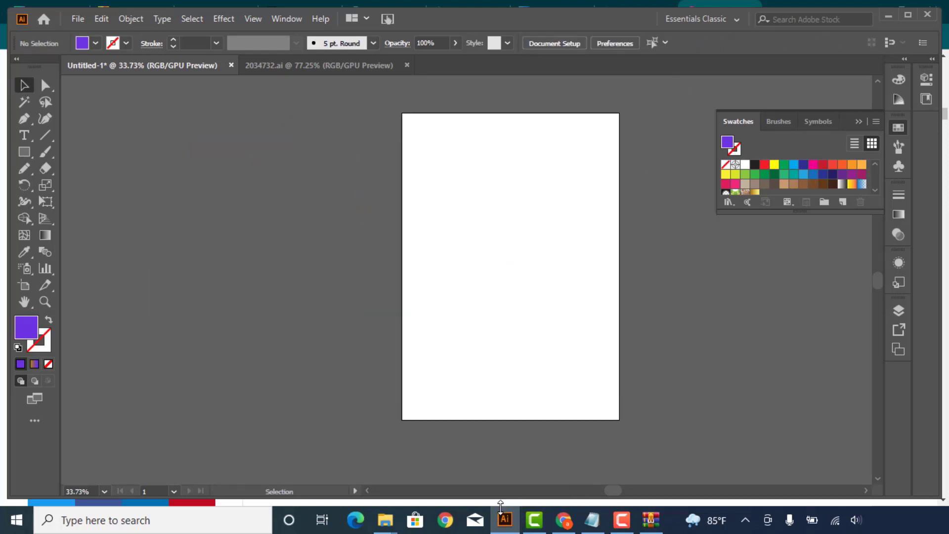
- Close BrandColors and the other colour-reference tabs, leaving a blank new tab
left_click(558, 521)
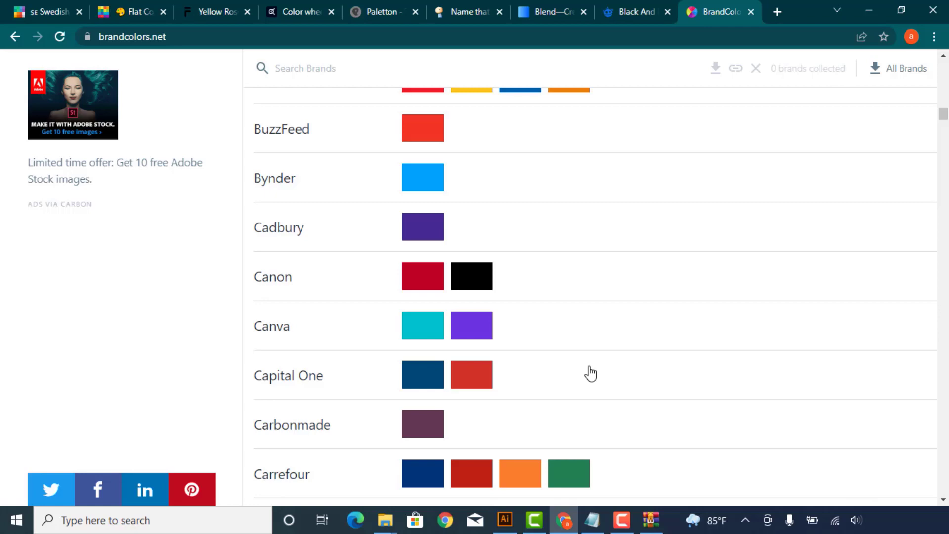
scroll(602, 343, "down", 3)
scroll(563, 339, "down", 4)
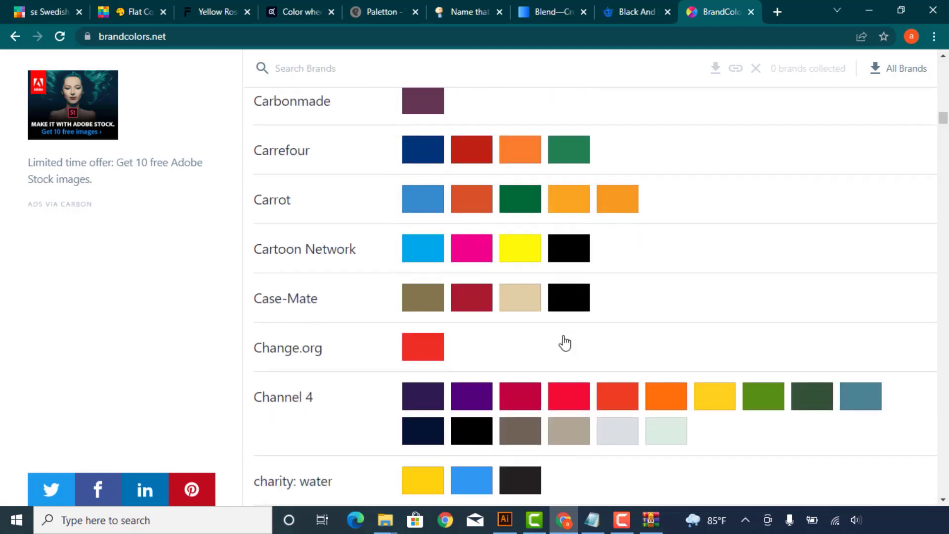
scroll(610, 267, "down", 6)
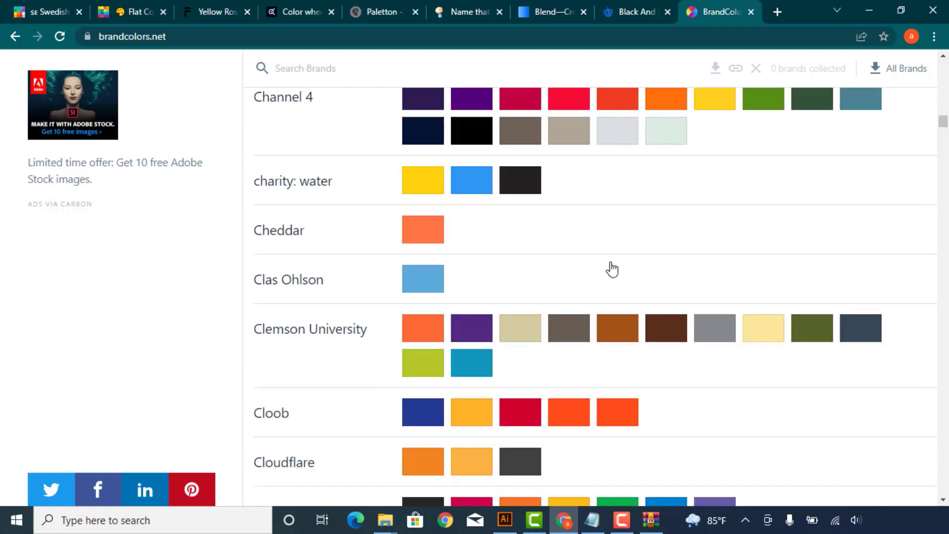
left_click(750, 12)
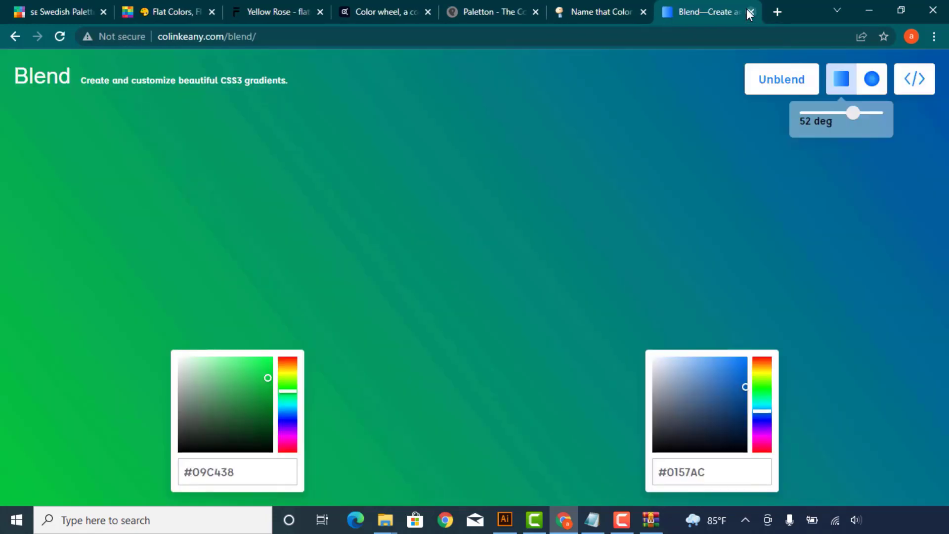
left_click(747, 12)
left_click(747, 11)
key("ctrl+w")
key("ctrl+w")
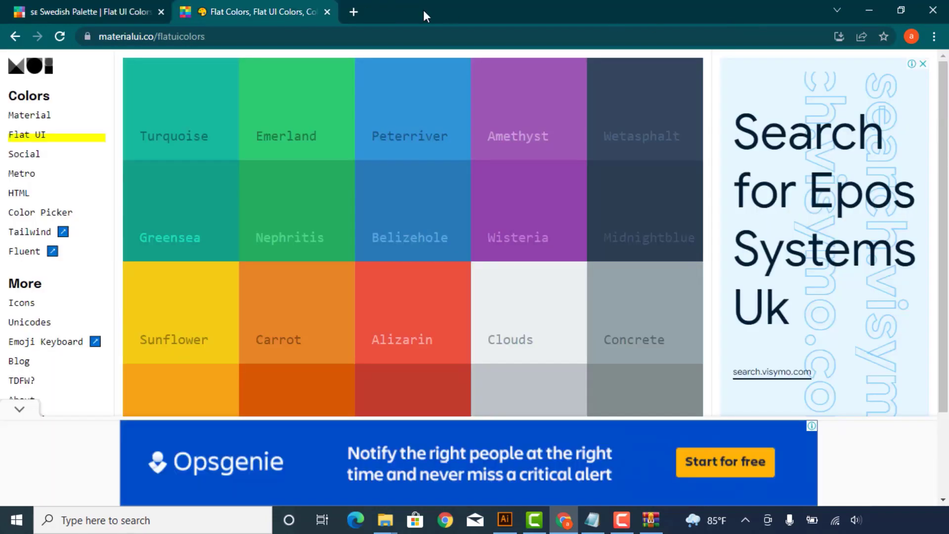
key("ctrl+w")
key("ctrl+t")
key("ctrl+shift+Tab")
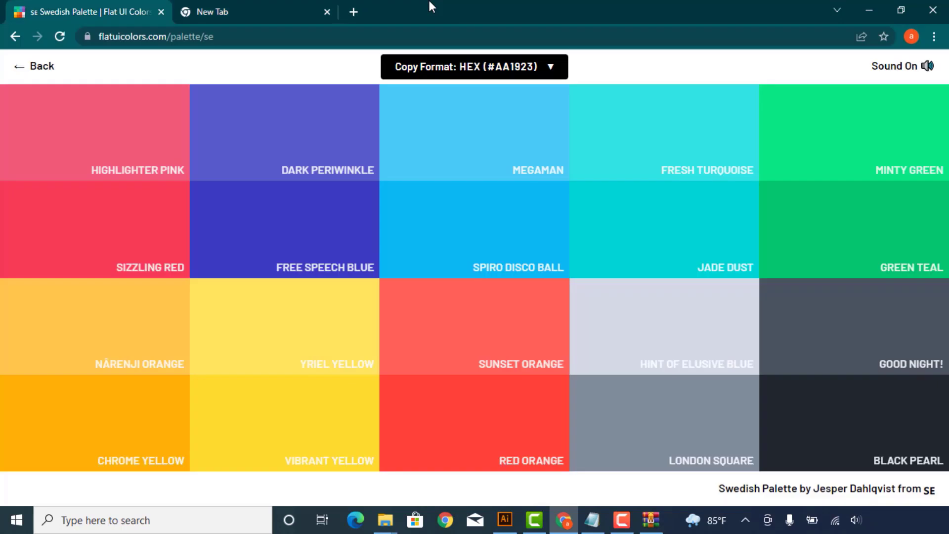
key("ctrl+w")
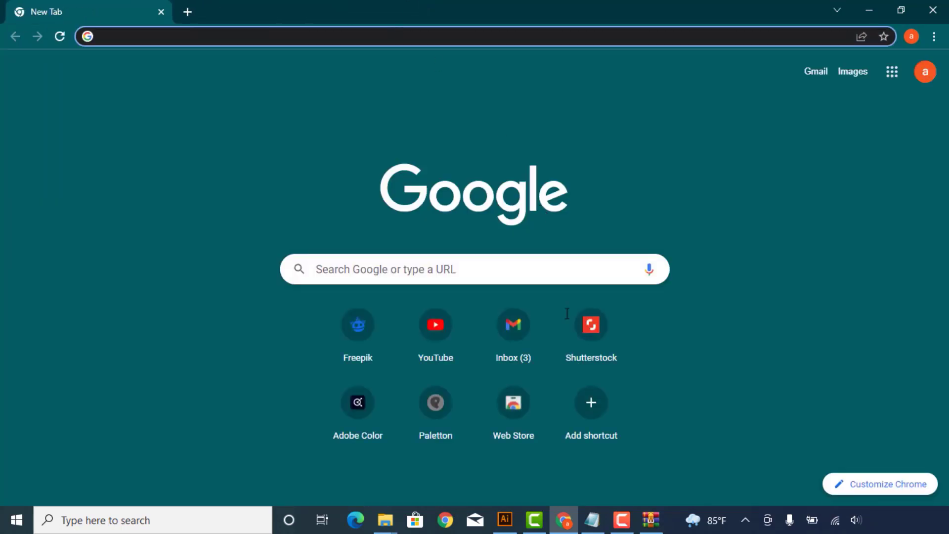
- Copy dafont.com from the Notepad font site list and load it in Chrome
key("alt+Tab")
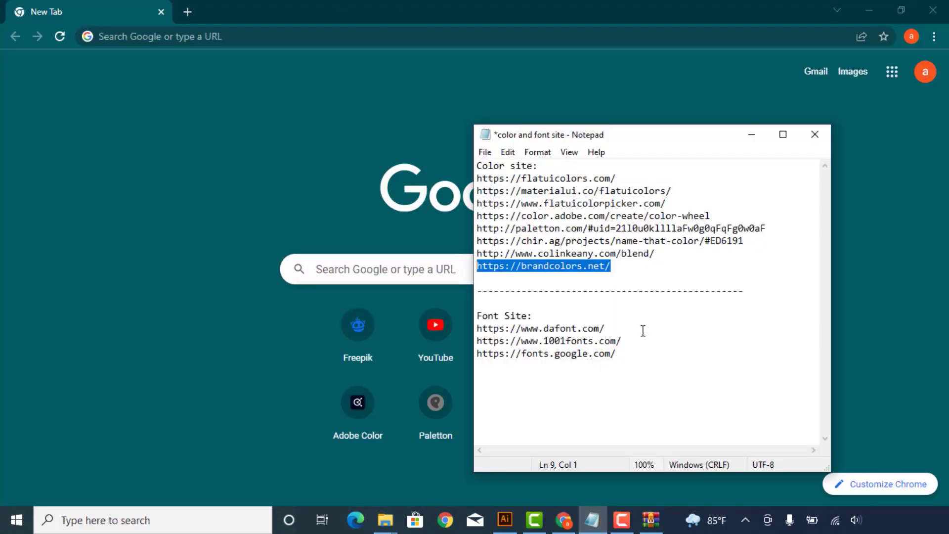
left_click_drag(643, 331, 410, 326)
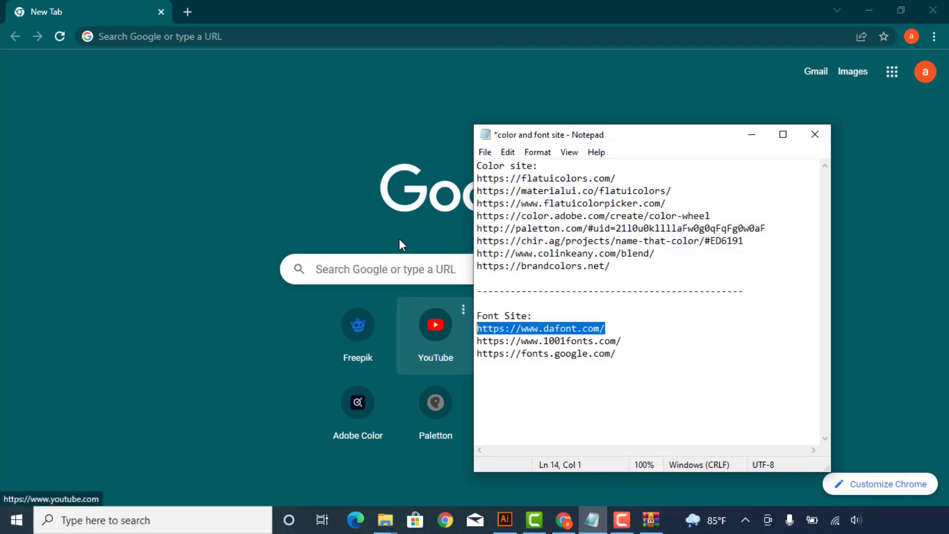
key("ctrl+c")
left_click(308, 36)
key("ctrl+v")
key("Return")
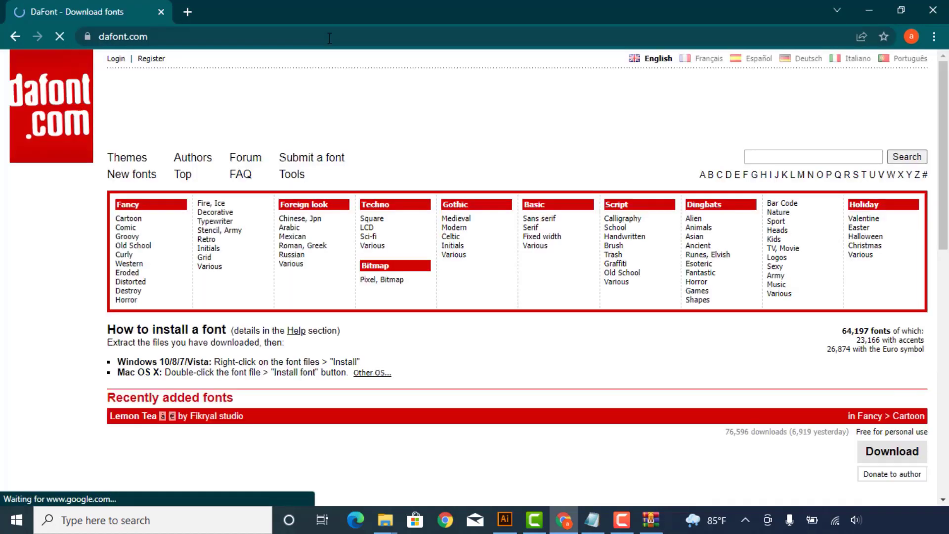
- Open DaFont's Foreign look > Arabic category and browse fonts like Hidayatullah and Alhambra
scroll(433, 241, "down", 4)
scroll(424, 237, "up", 3)
scroll(420, 233, "up", 1)
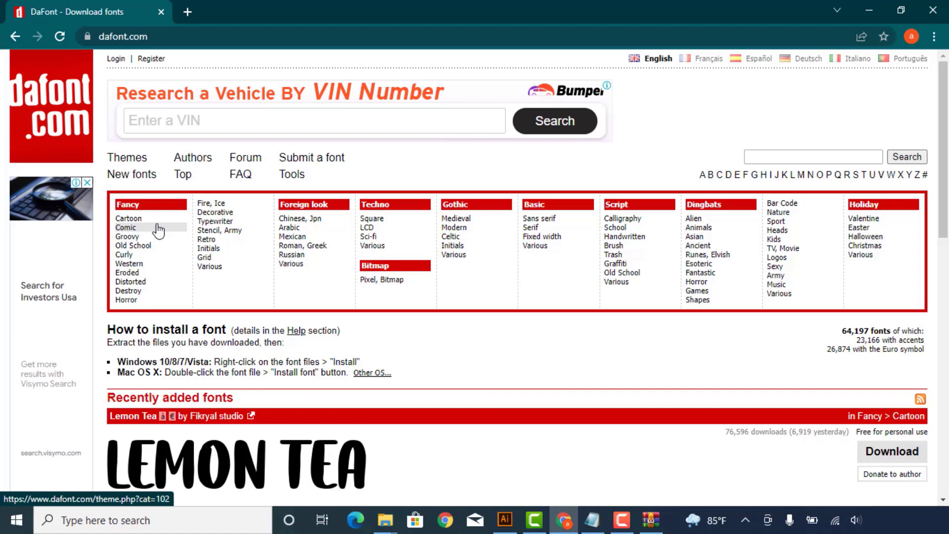
left_click(318, 229)
scroll(330, 271, "down", 4)
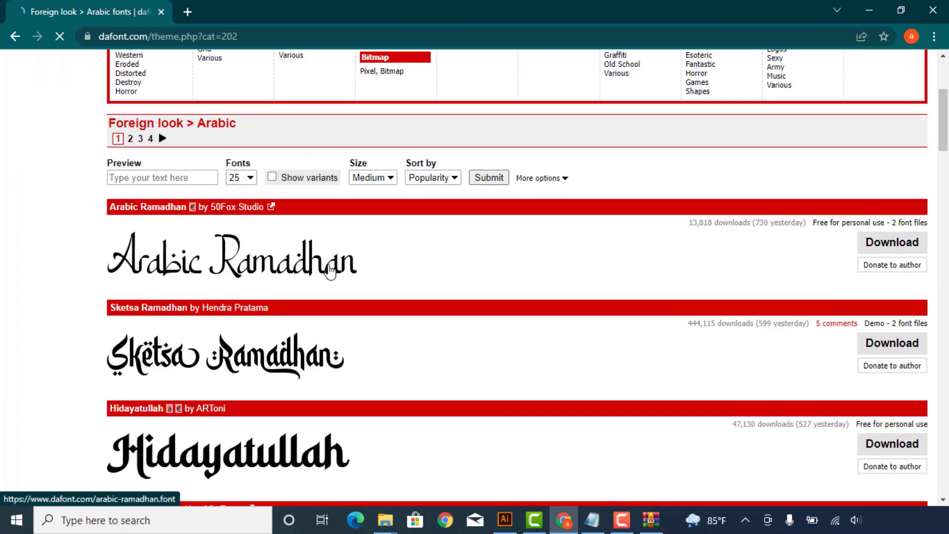
scroll(330, 272, "down", 4)
scroll(335, 307, "down", 3)
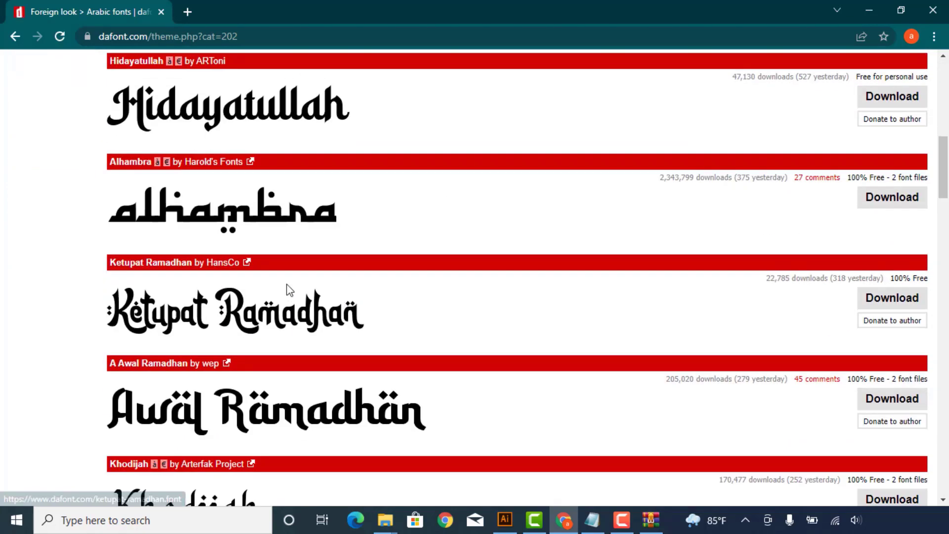
scroll(290, 290, "down", 1)
scroll(282, 286, "down", 3)
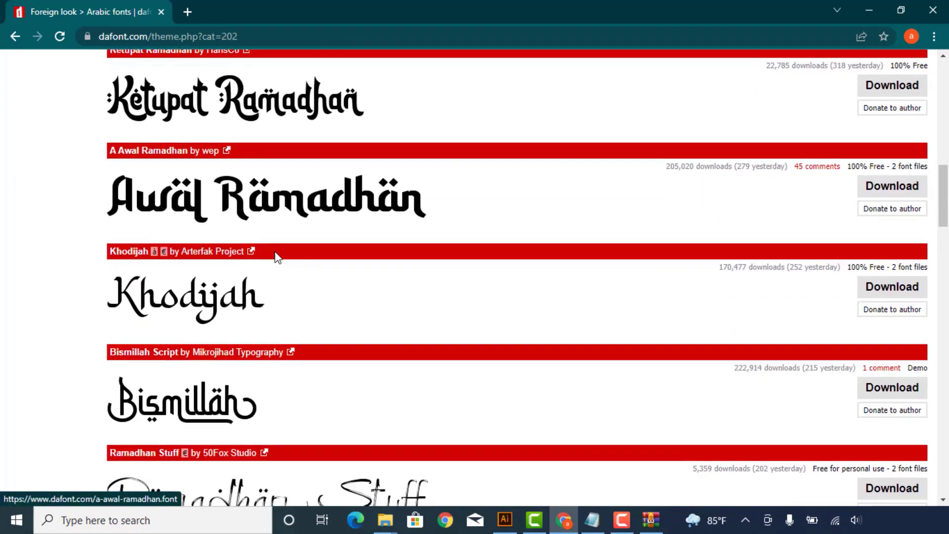
scroll(275, 255, "down", 4)
scroll(275, 257, "down", 6)
scroll(296, 261, "down", 4)
scroll(316, 267, "up", 18)
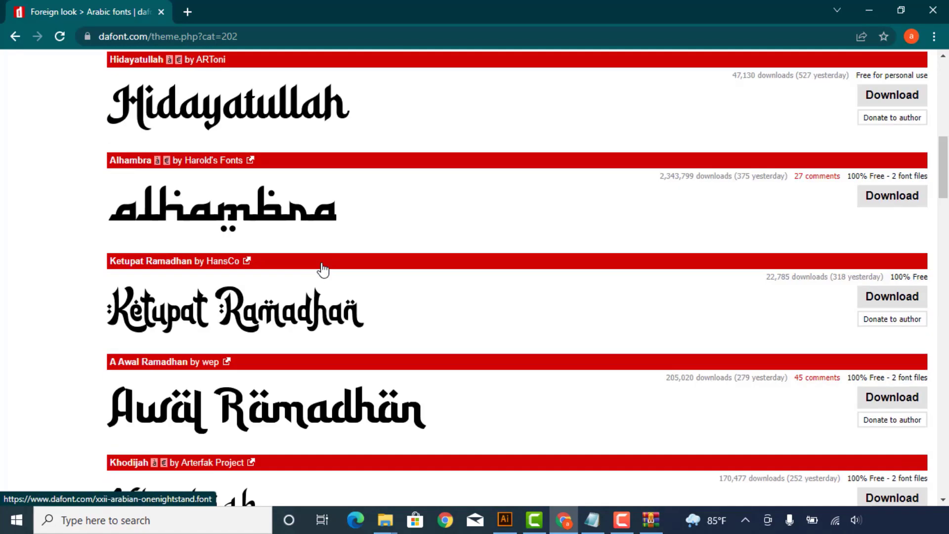
scroll(322, 269, "up", 15)
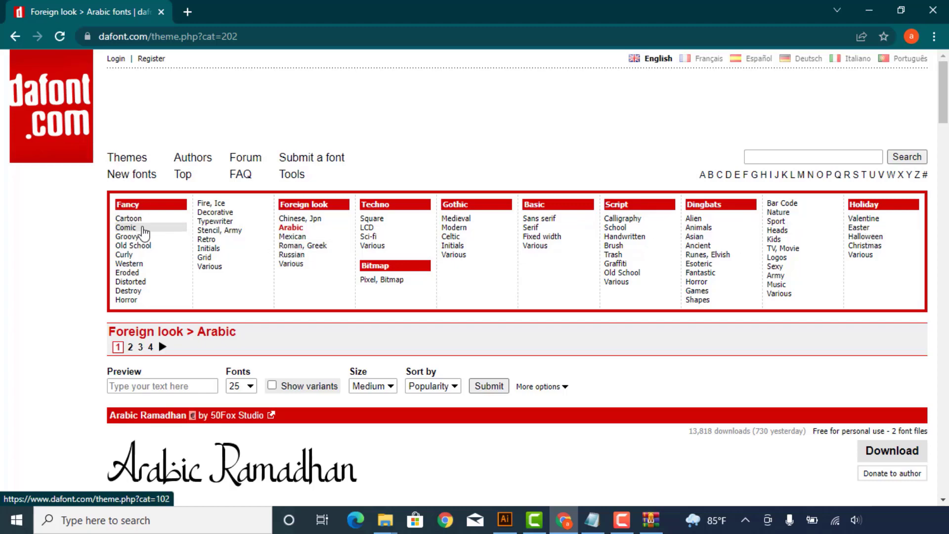
- Download KG Happy from DaFont's Fancy > Comic category and open kg_happy.zip
left_click(142, 228)
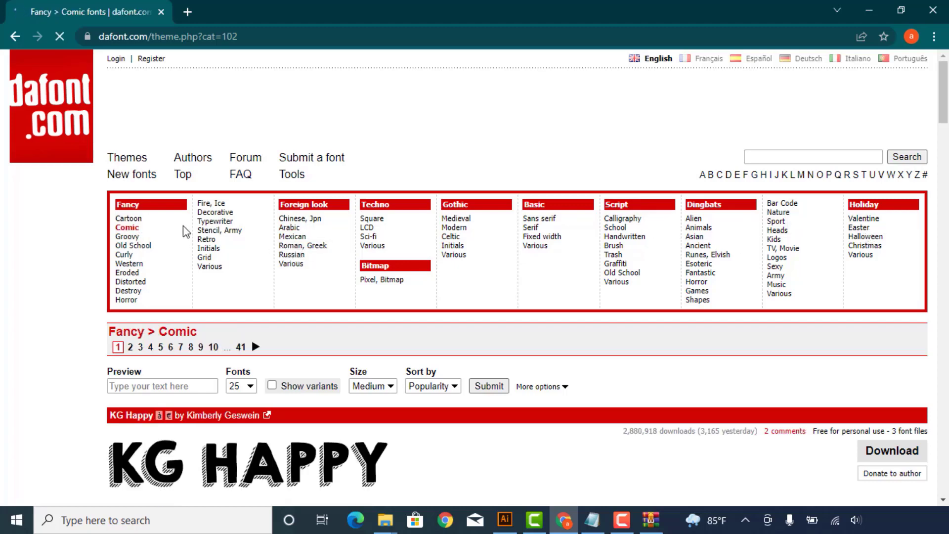
scroll(186, 231, "down", 3)
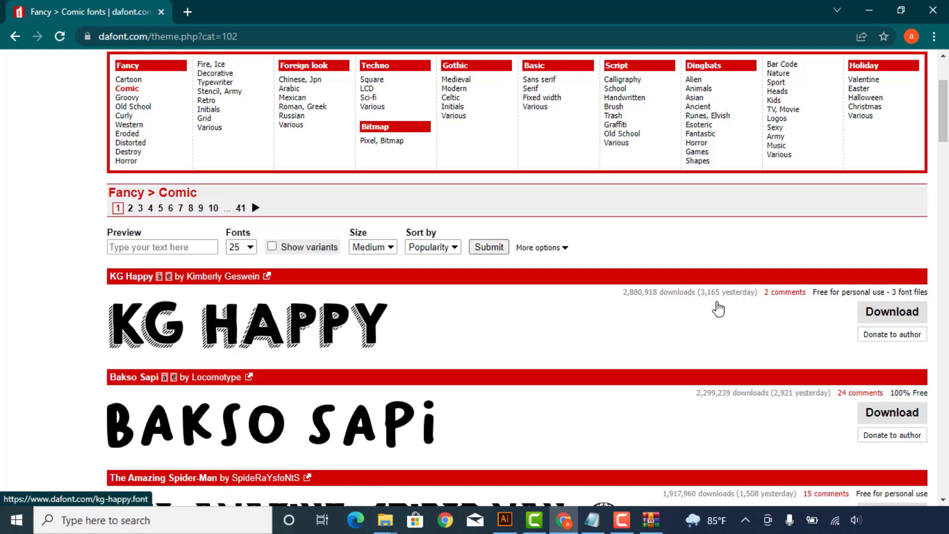
left_click(920, 308)
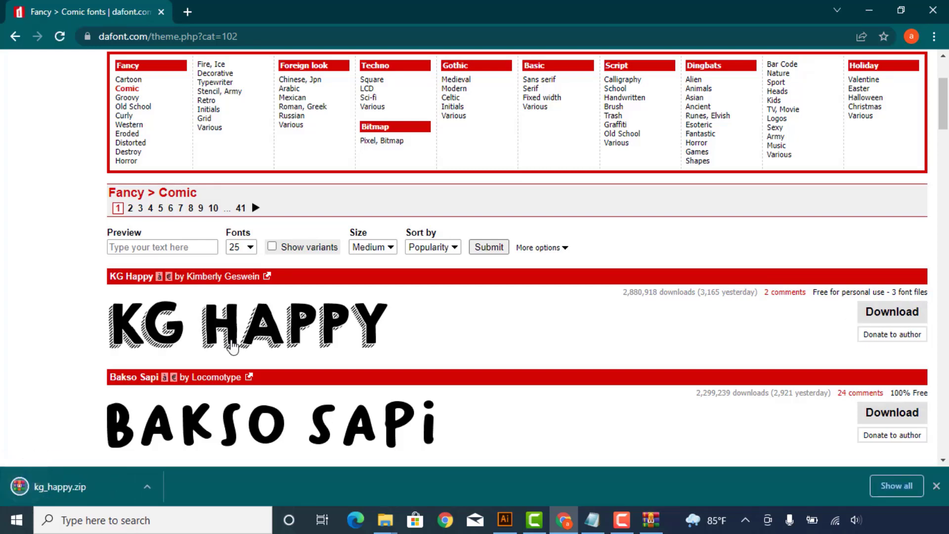
left_click(77, 486)
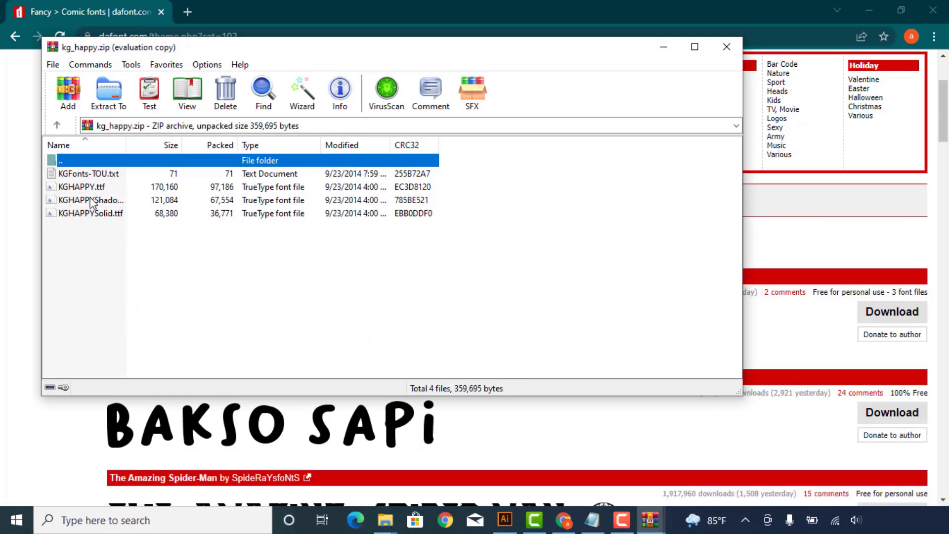
- Preview and install the KG HAPPY font from the archive
left_click(78, 186)
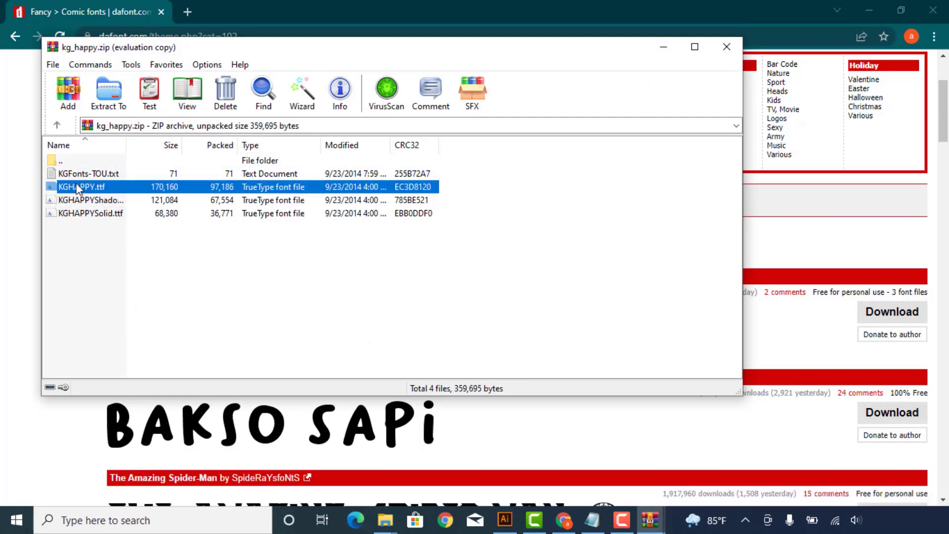
left_click(131, 202)
left_click(128, 212)
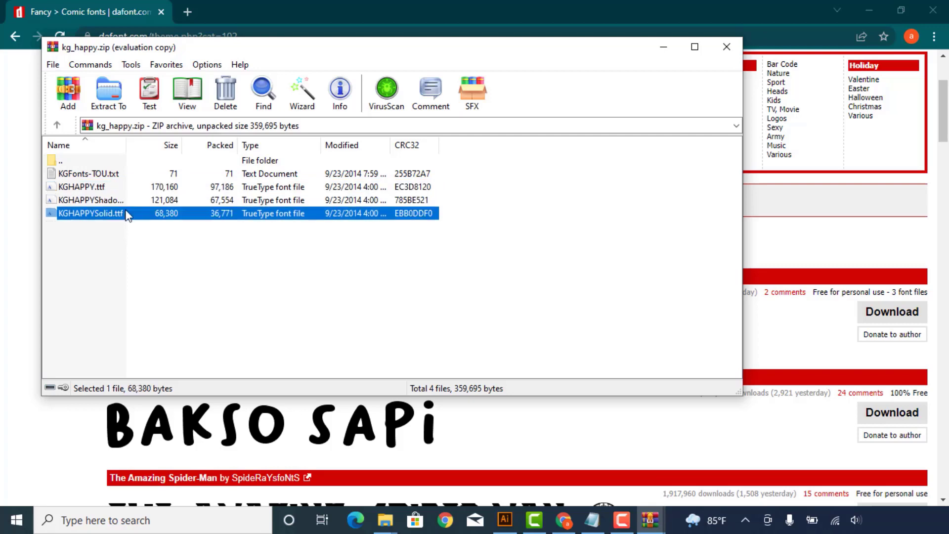
double_click(93, 186)
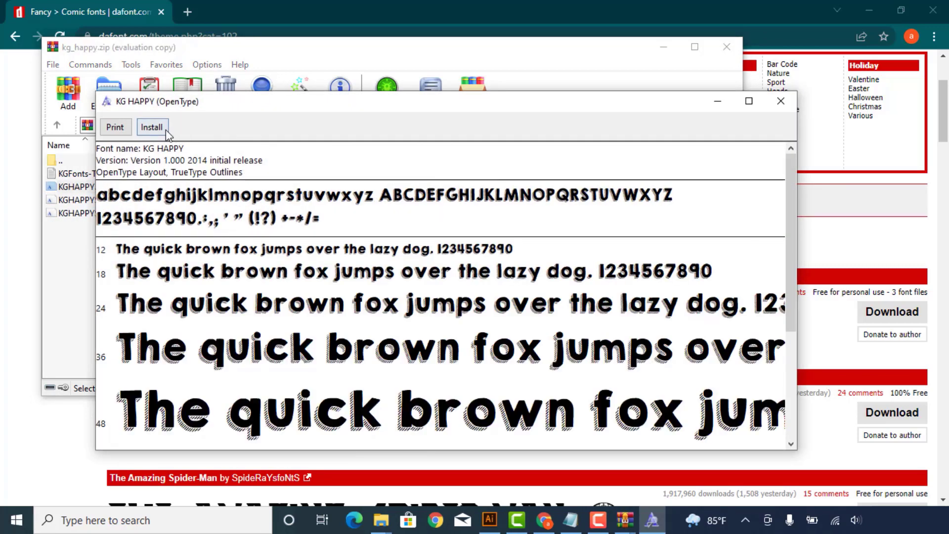
left_click(151, 127)
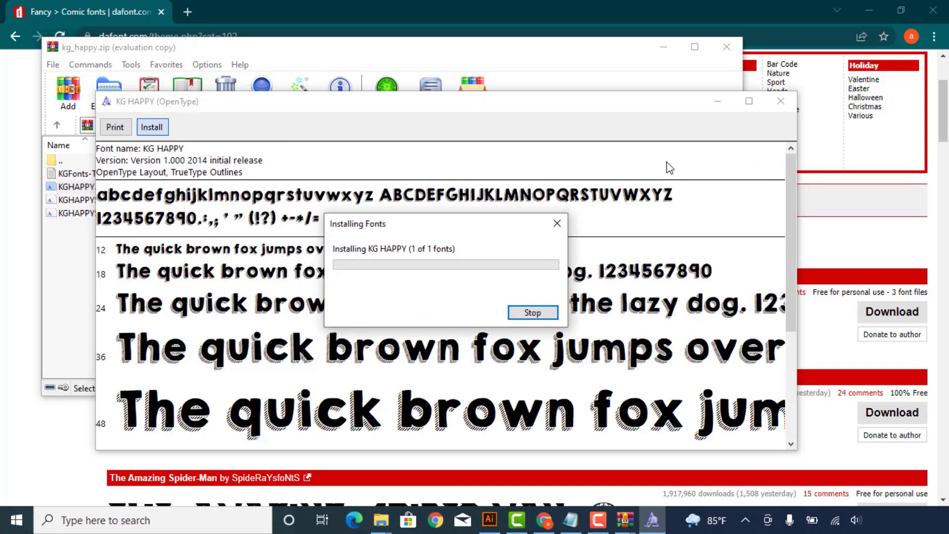
- Preview and install KG HAPPY Shadows and KG HAPPY Solid
left_click(780, 101)
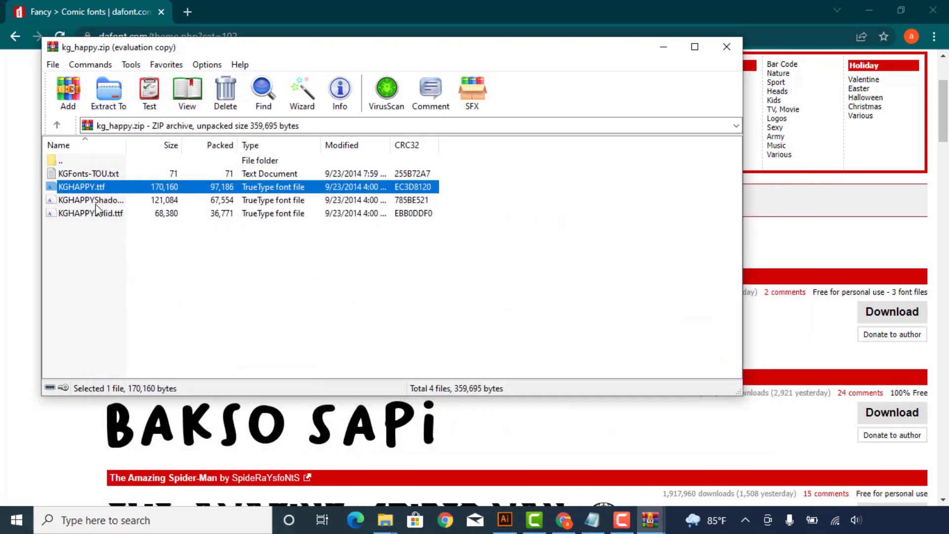
double_click(99, 199)
left_click(170, 145)
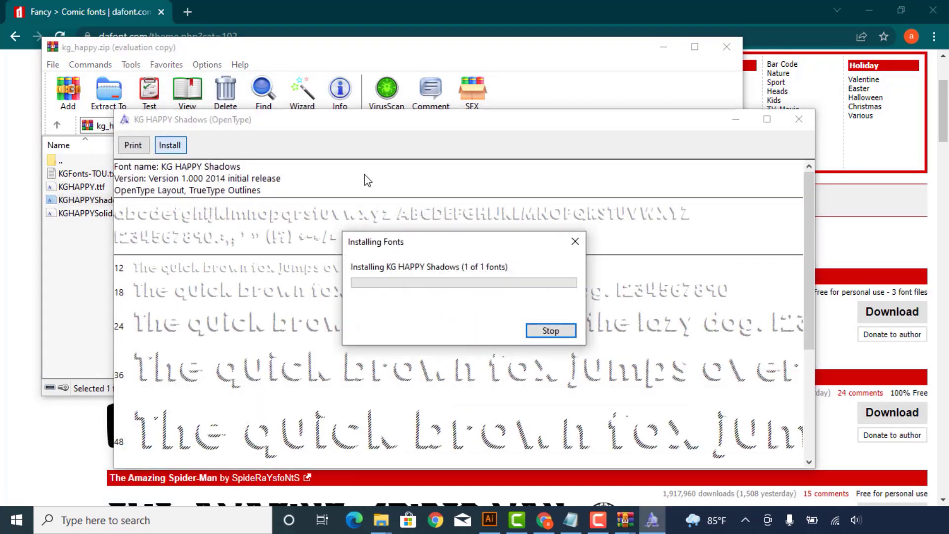
left_click(799, 119)
double_click(100, 212)
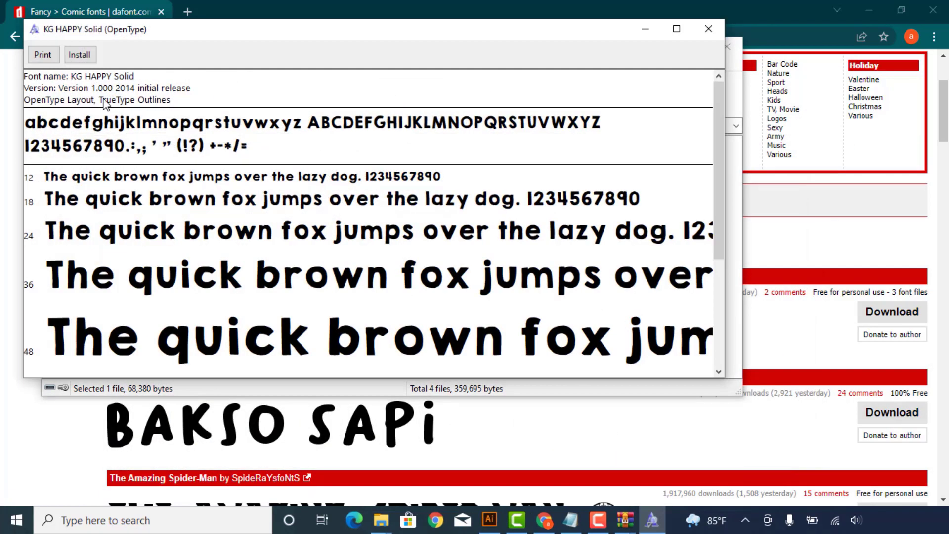
left_click(79, 55)
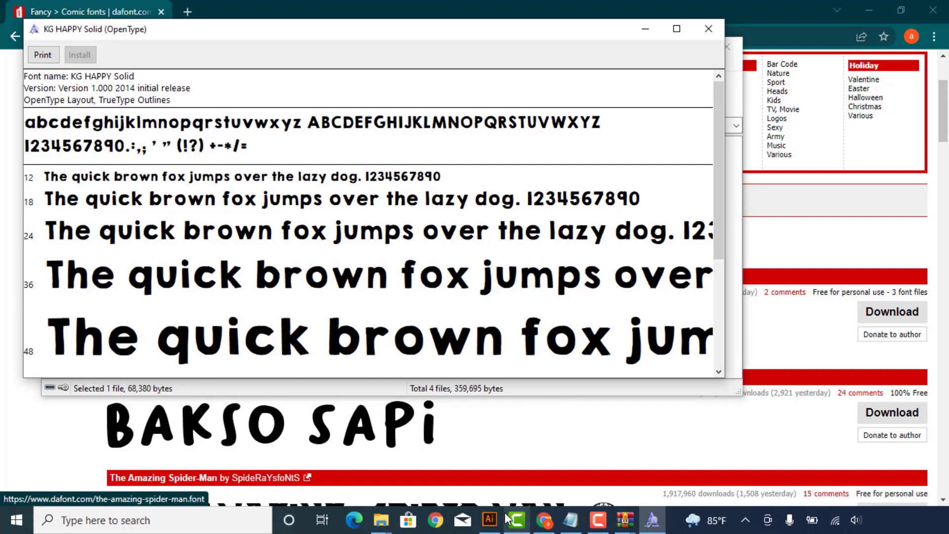
- Place large yellow placeholder text left of the artboard in Illustrator
left_click(489, 520)
key("t")
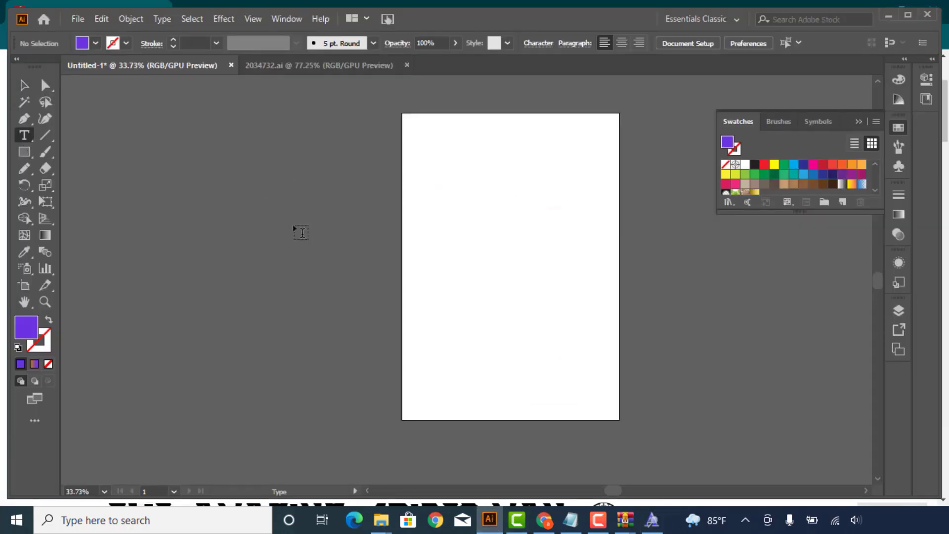
left_click(252, 215)
left_click(24, 87)
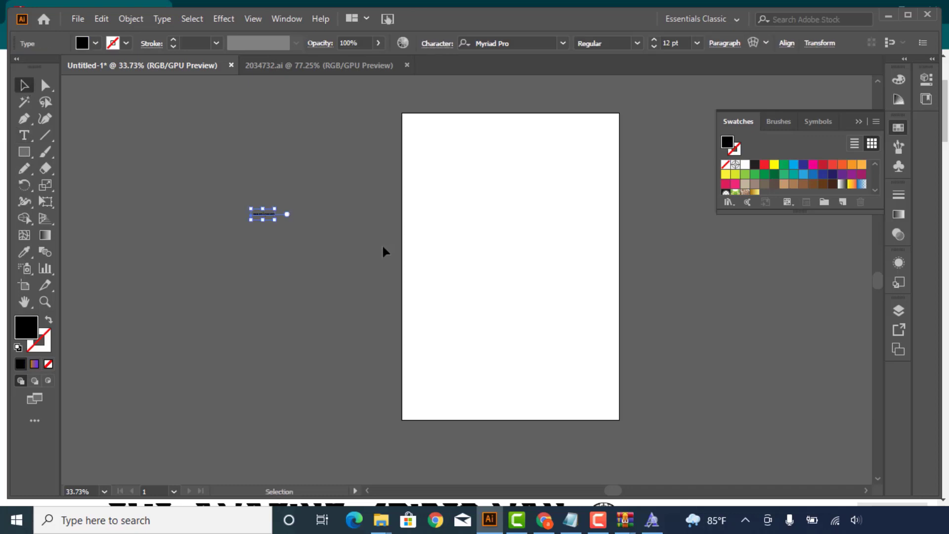
left_click_drag(284, 216, 440, 335)
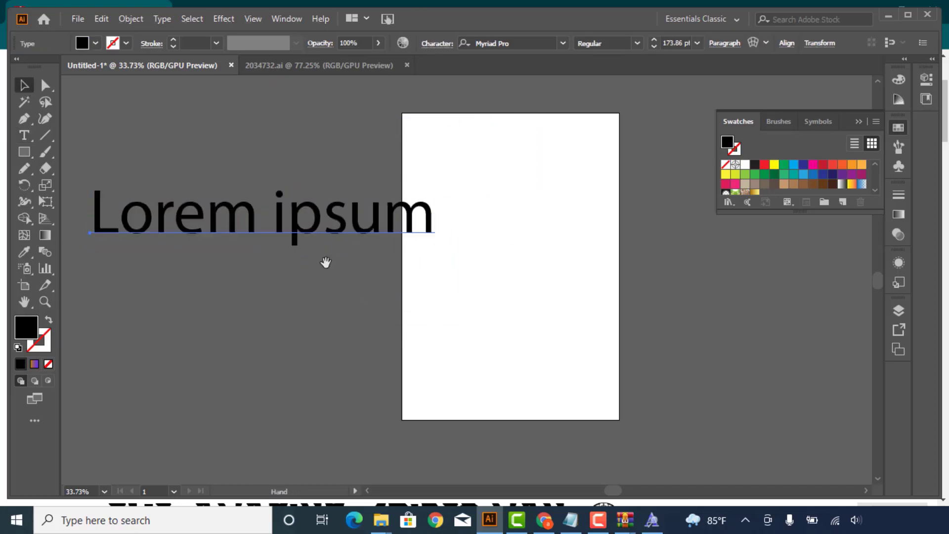
left_click_drag(324, 263, 451, 312)
left_click_drag(395, 267, 326, 267)
left_click(774, 165)
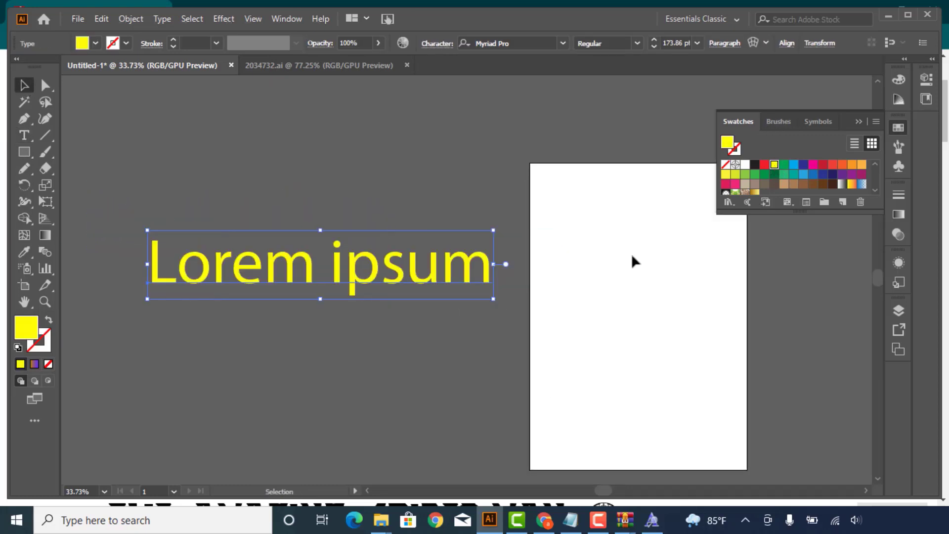
- Replace the placeholder with the person's name in capitals and move it further left
key("t")
triple_click(437, 276)
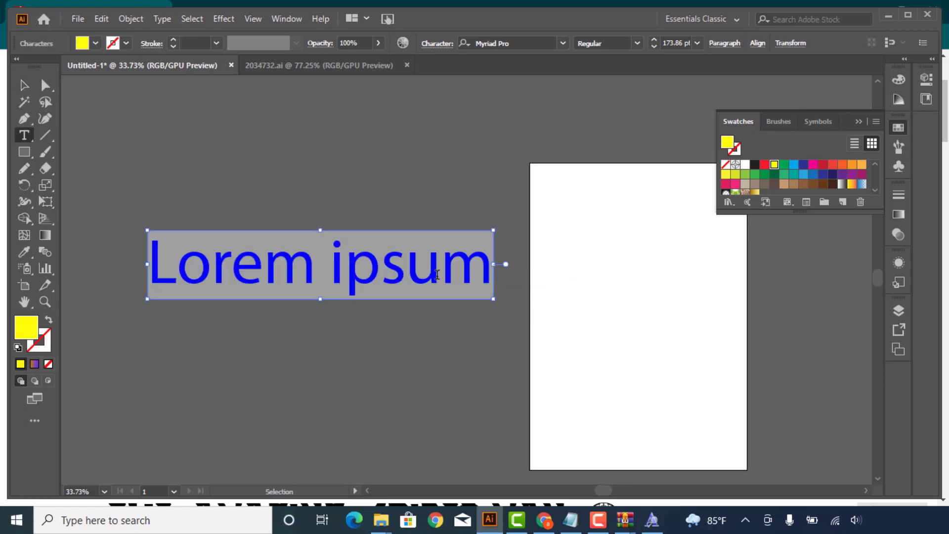
type("ANIK MA")
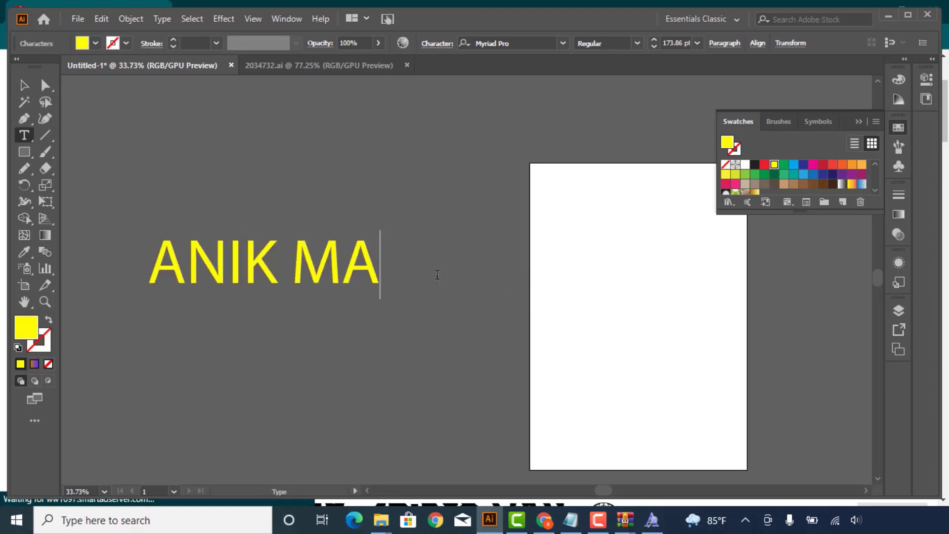
type("HMUD")
key("Escape")
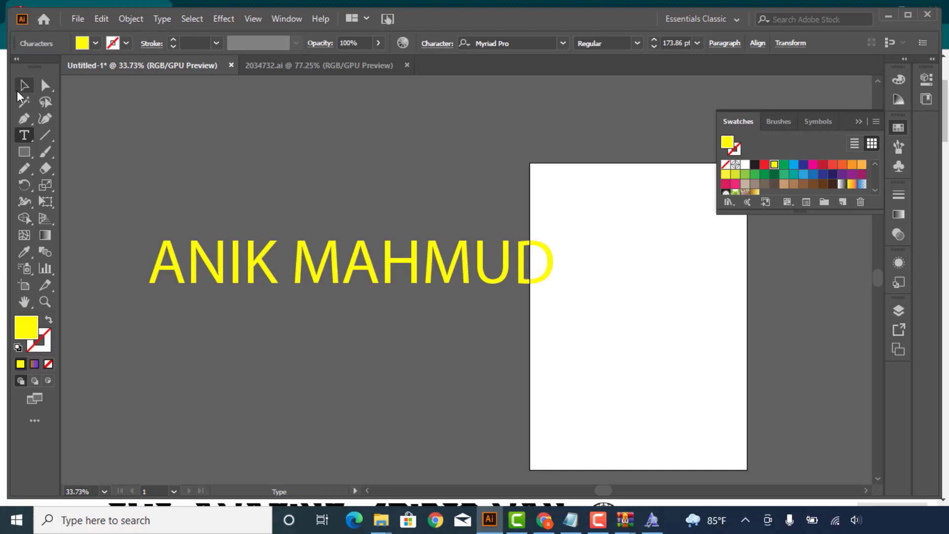
scroll(662, 236, "down", 1)
left_click_drag(493, 258, 371, 289)
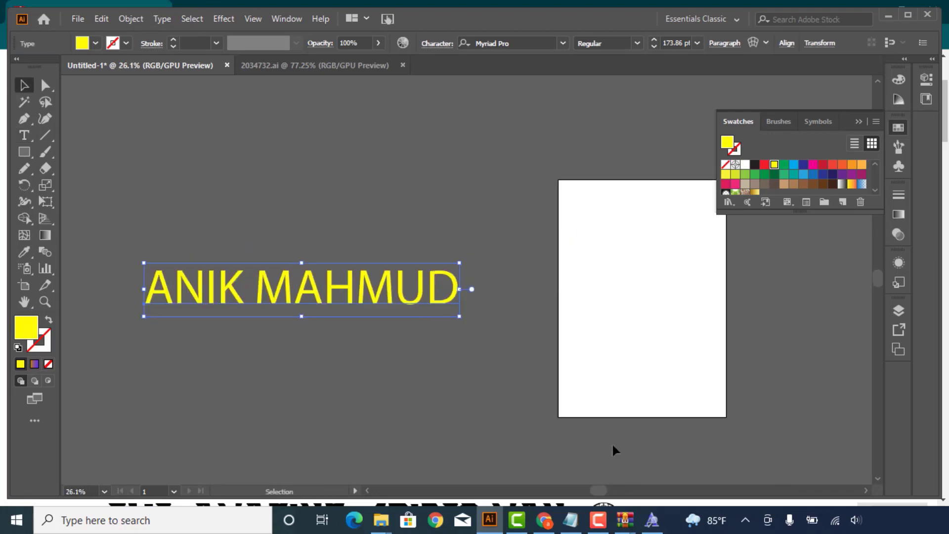
left_click(653, 517)
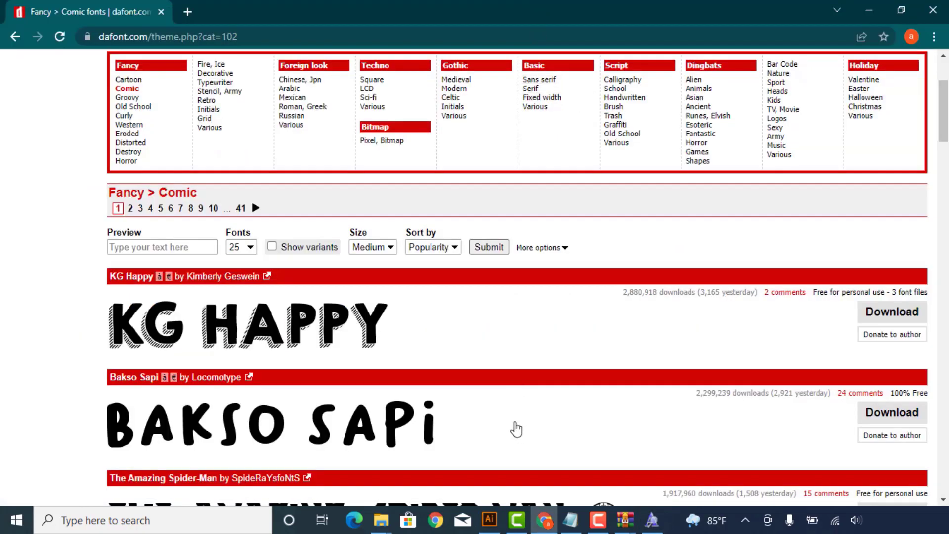
- Set the yellow name text to KG HAPPY and nudge it into place left of the artboard
left_click(490, 518)
left_click(907, 14)
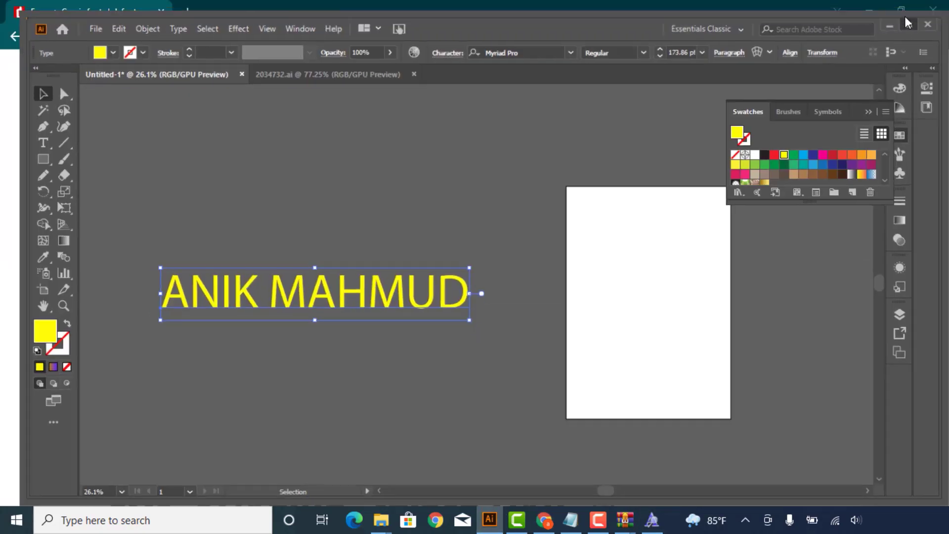
left_click(531, 33)
type("kg")
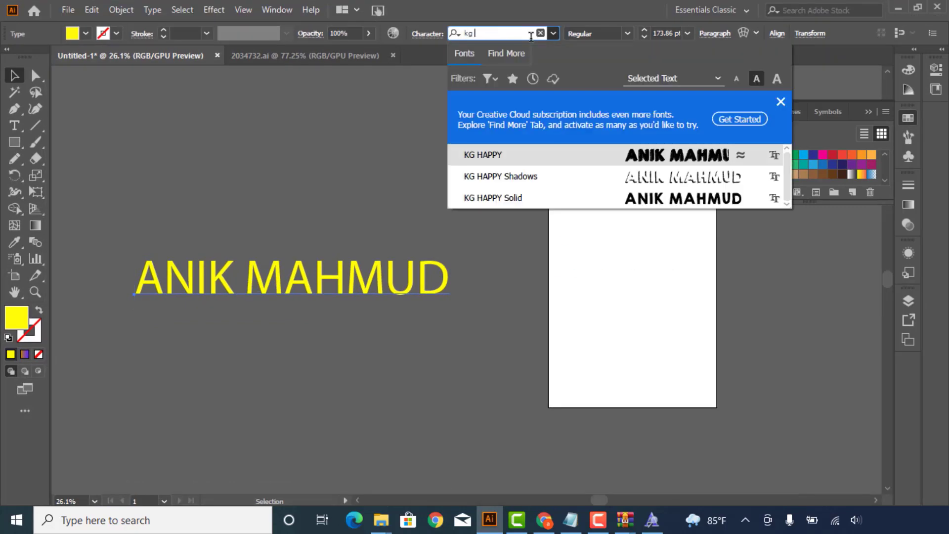
left_click(519, 153)
mouse_move(407, 270)
left_mouse_down()
mouse_move(398, 265)
mouse_move(444, 269)
left_mouse_up()
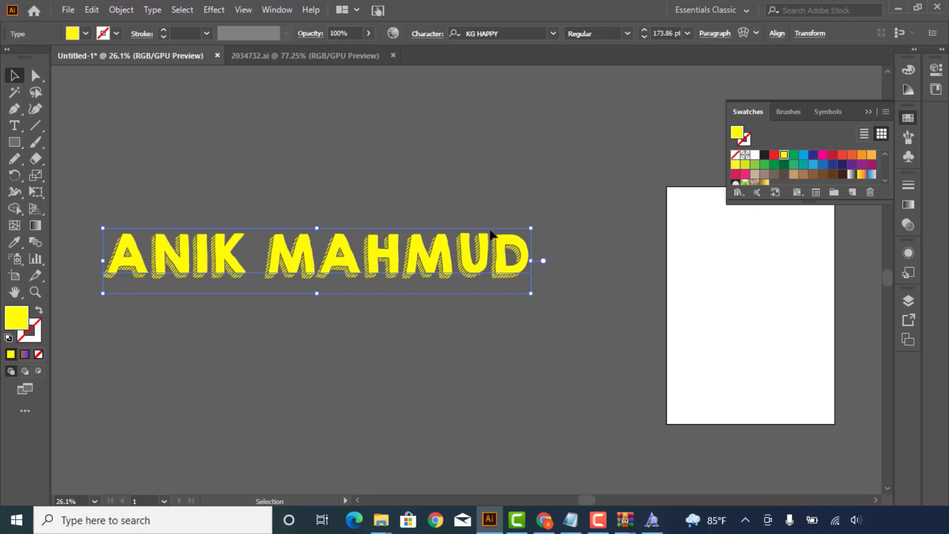
left_click_drag(491, 232, 491, 218)
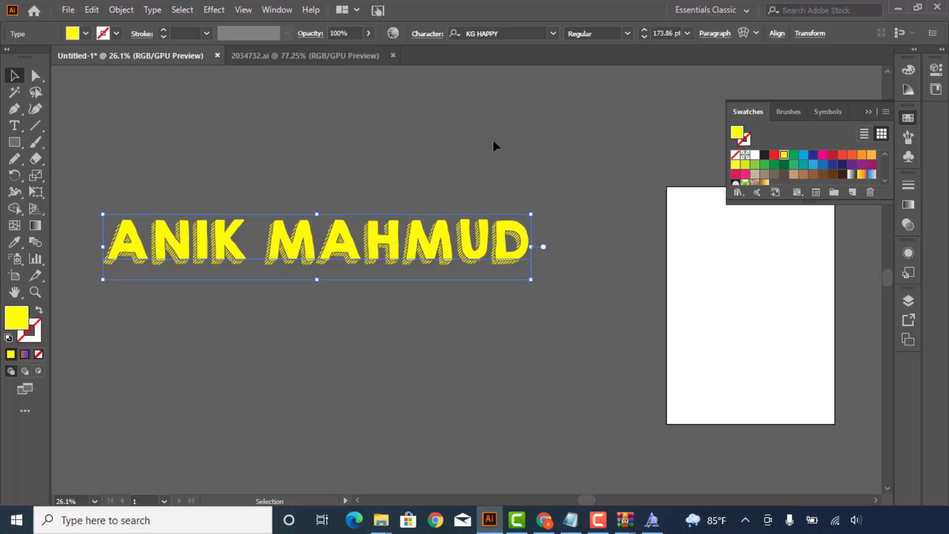
left_click(626, 34)
- Try Myriad Pro and then KG HAPPY on the name text, checking their style options
left_click(554, 33)
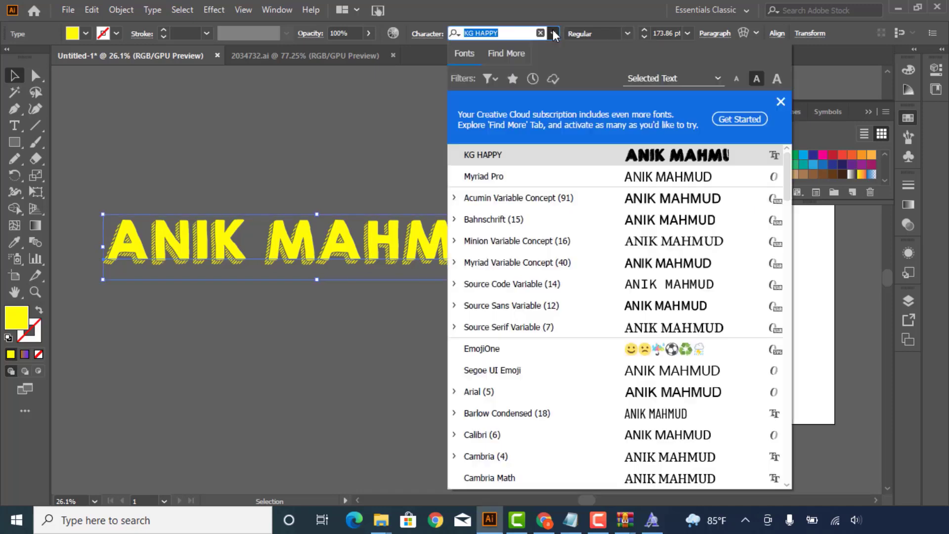
left_click(539, 176)
left_click(625, 33)
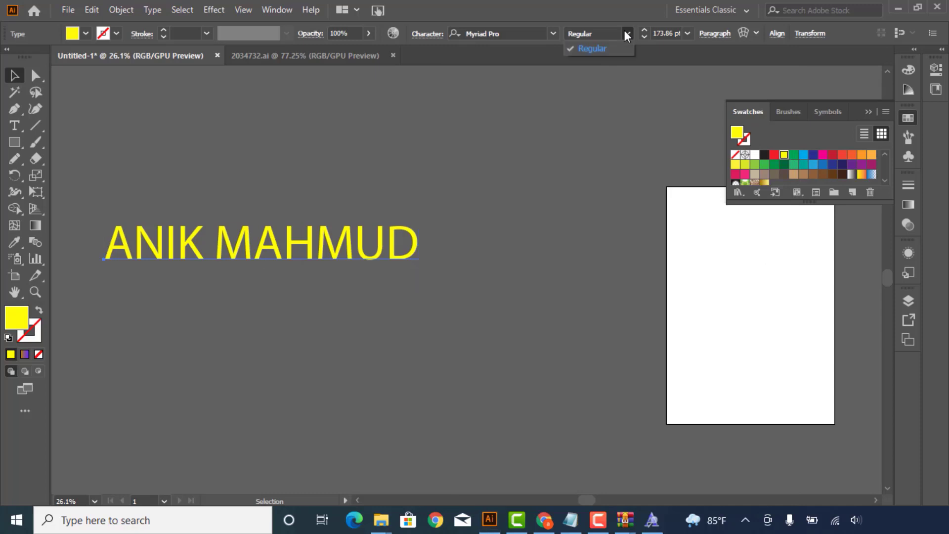
left_click(553, 33)
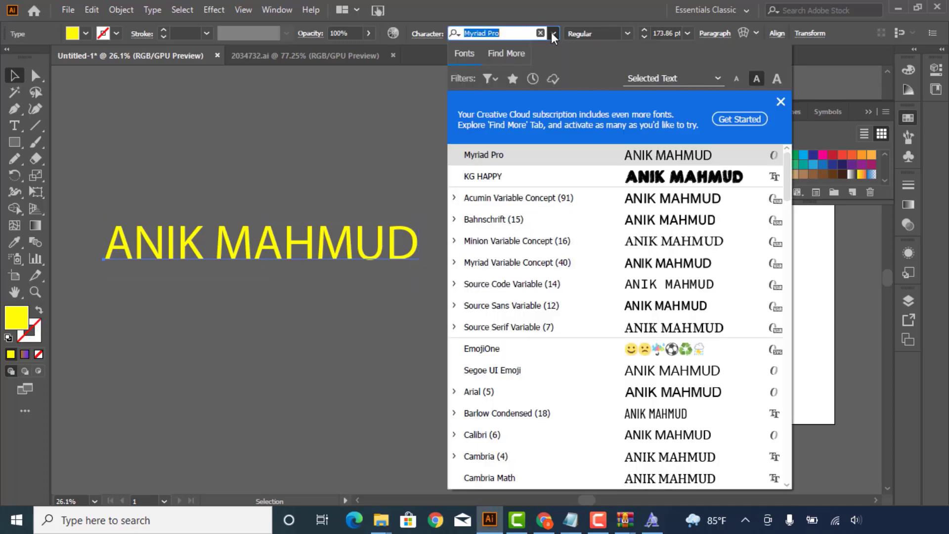
left_click(541, 173)
left_click(630, 33)
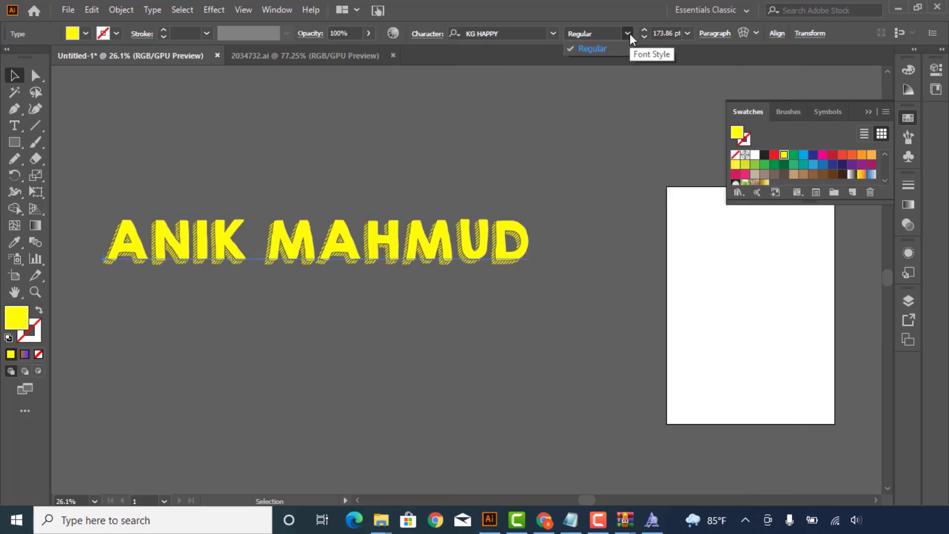
left_click(629, 34)
left_click(630, 34)
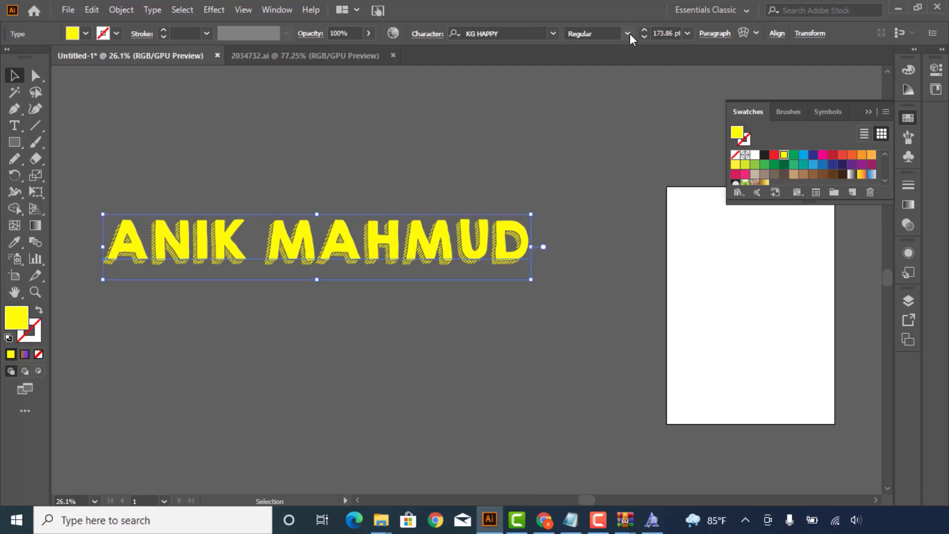
left_click(629, 33)
- Set the name text to Source Serif Variable in Bold
left_click(554, 33)
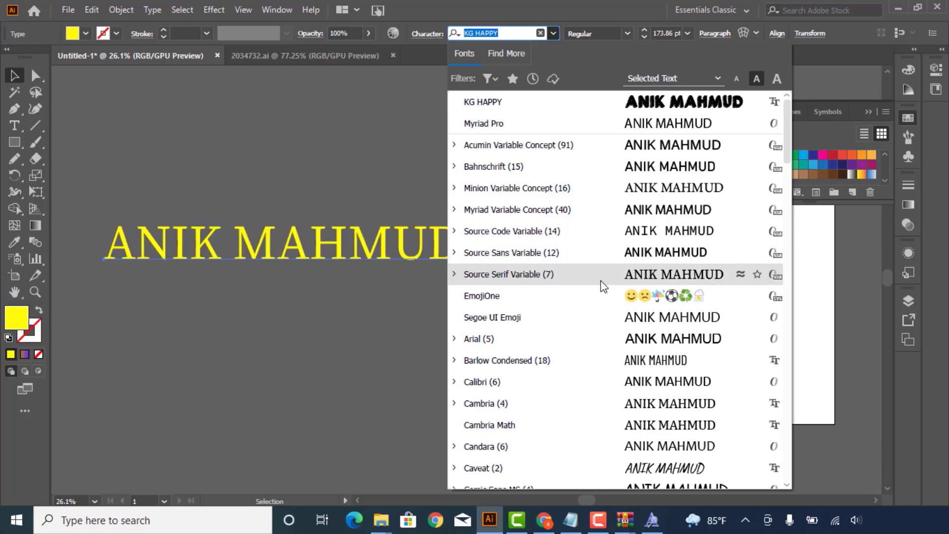
left_click(548, 279)
left_click(615, 34)
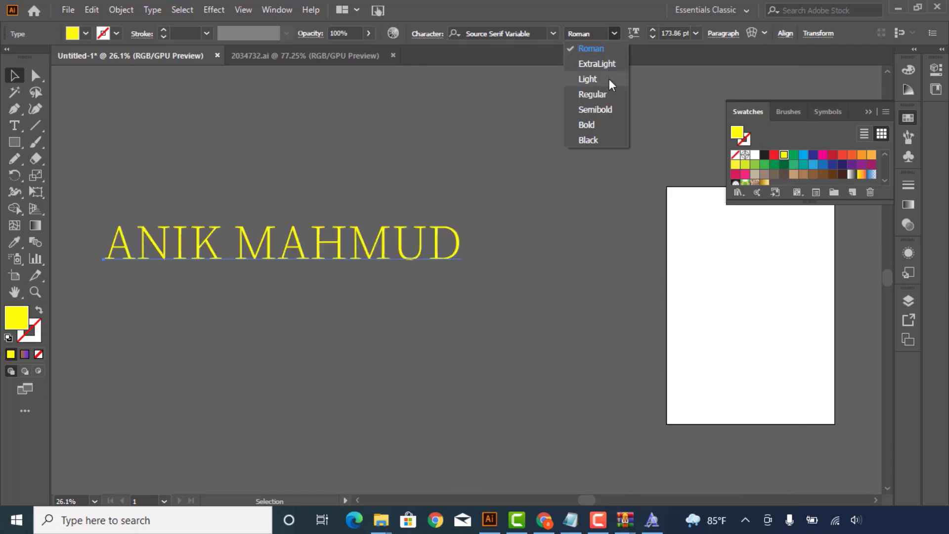
left_click(595, 123)
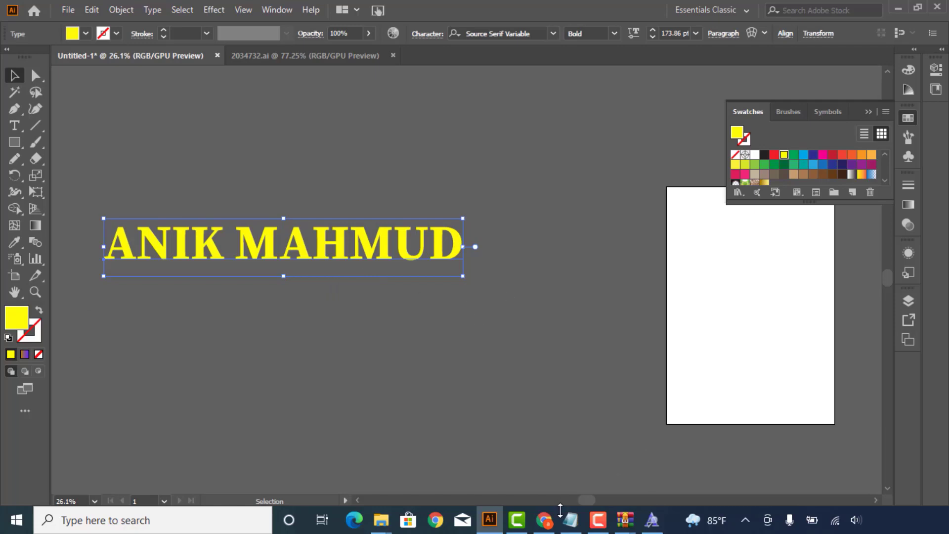
- Copy the 1001fonts.com address from the Notepad list of font sites
left_click(544, 519)
scroll(591, 446, "up", 1)
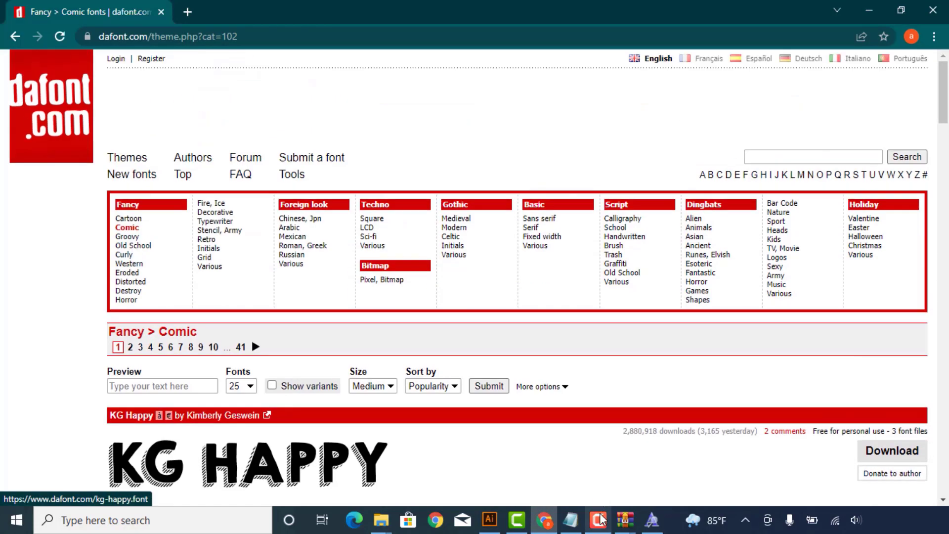
left_click(571, 523)
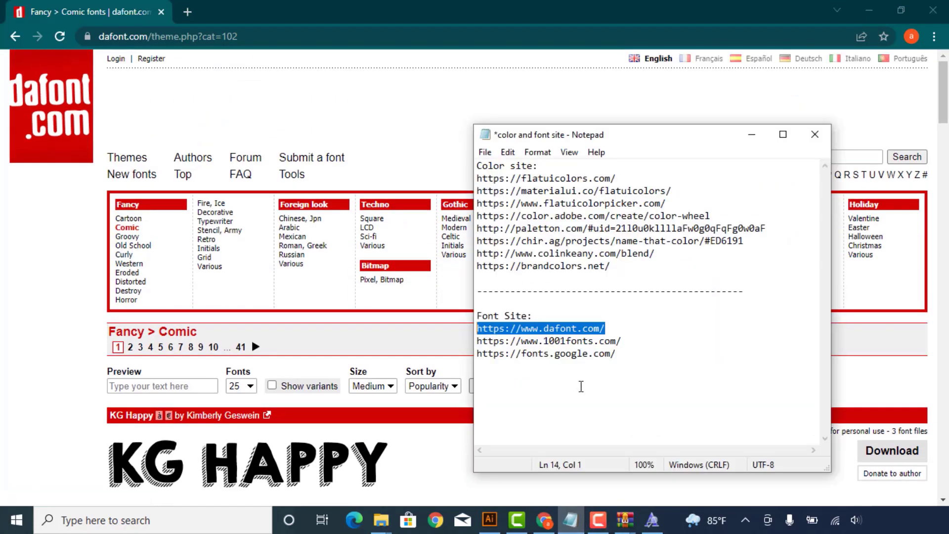
left_click_drag(648, 341, 441, 336)
key("ctrl+c")
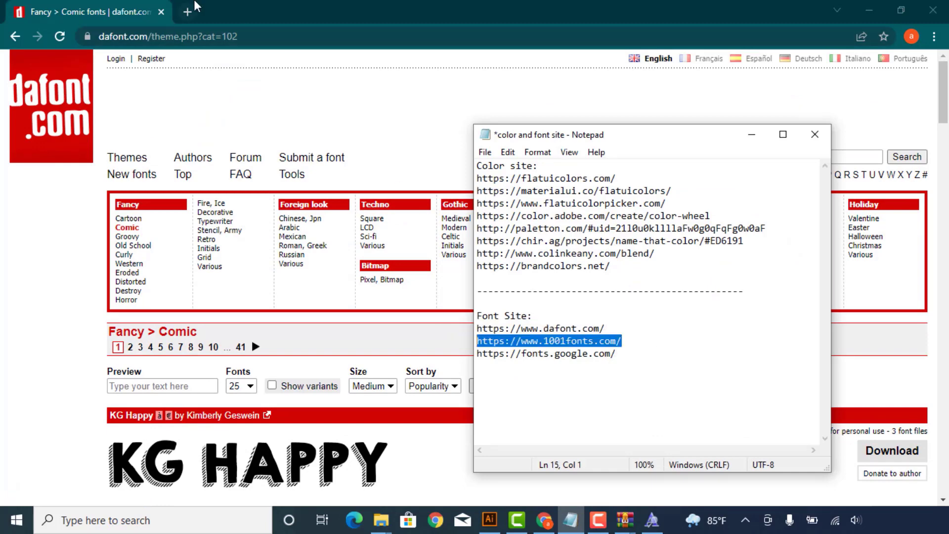
- Load 1001fonts.com in a new Chrome tab and scroll down its home page
left_click(191, 2)
key("ctrl+v")
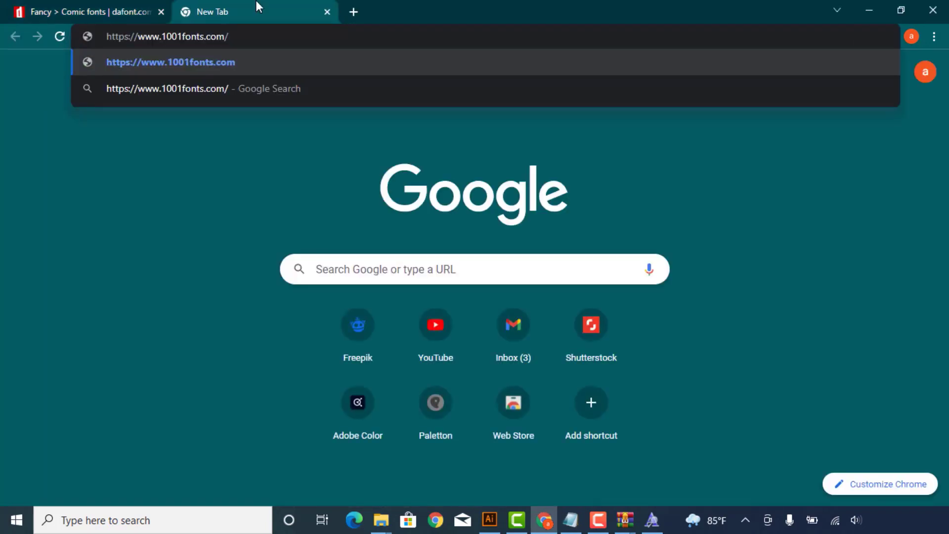
key("Return")
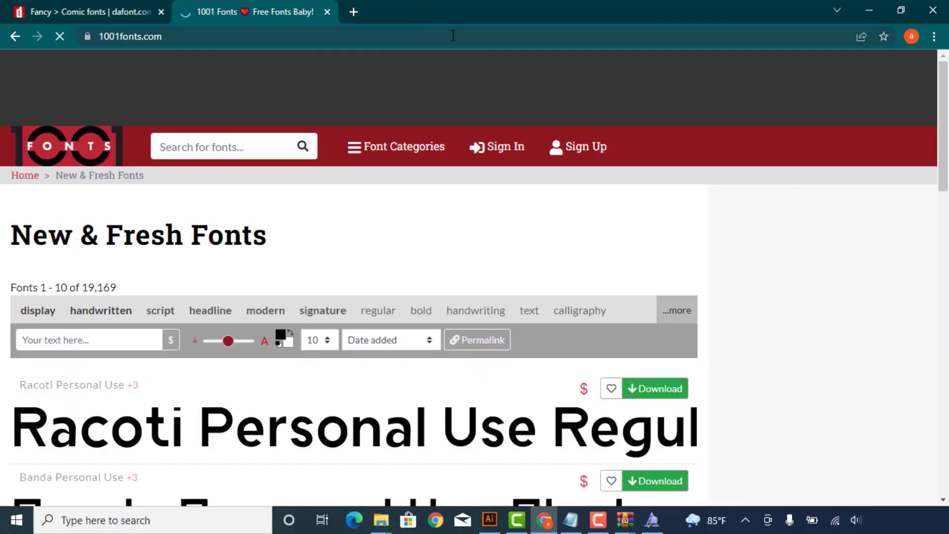
scroll(452, 139, "down", 2)
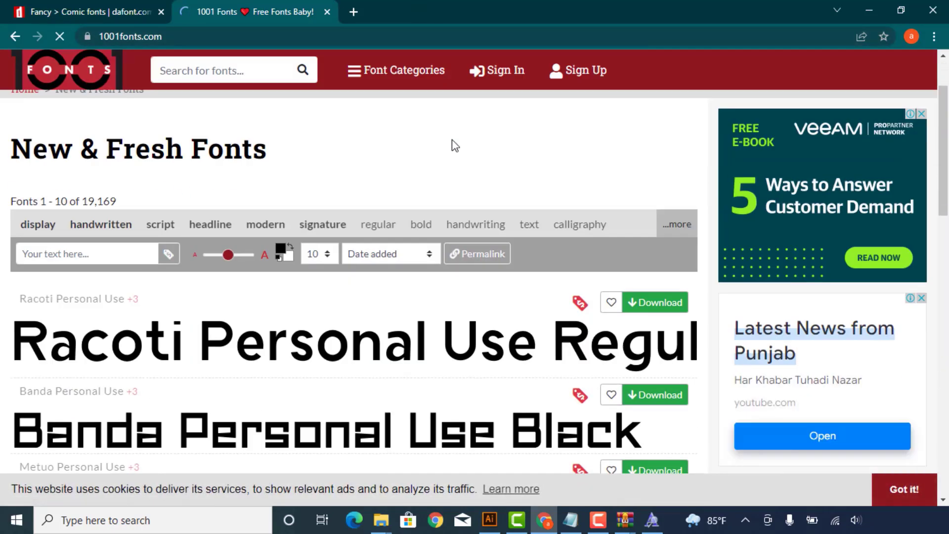
scroll(346, 173, "down", 3)
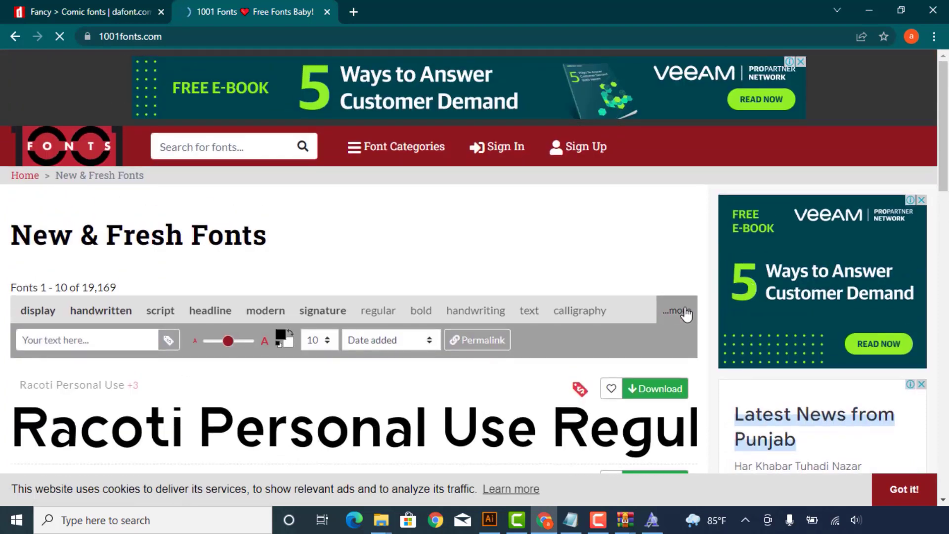
- Open the Signature fonts category and download the Scriptina font as scriptina.zip
left_click(680, 310)
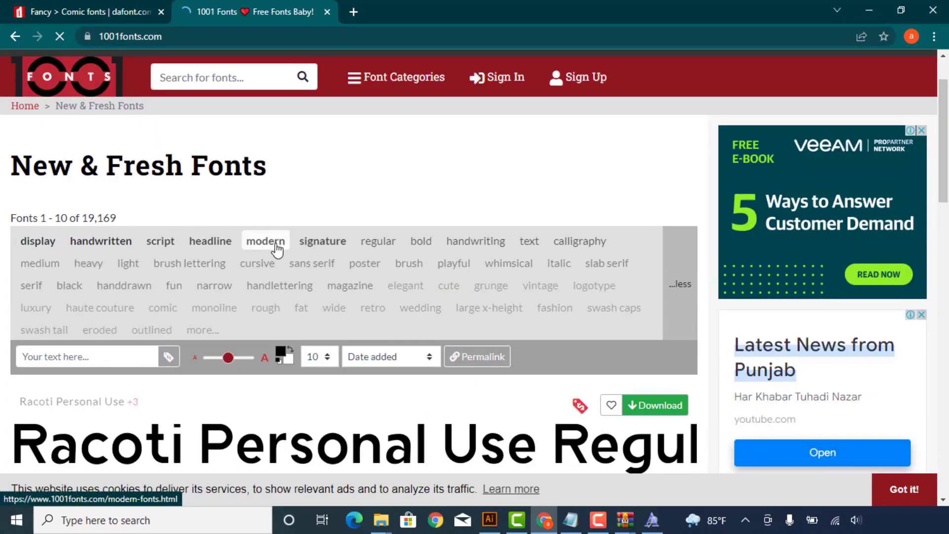
left_click(322, 245)
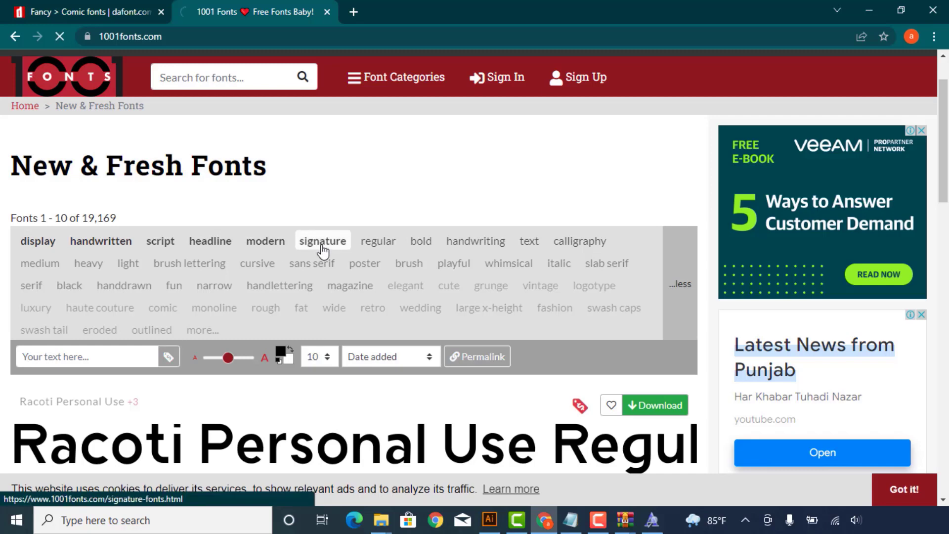
scroll(321, 250, "down", 4)
scroll(324, 252, "down", 1)
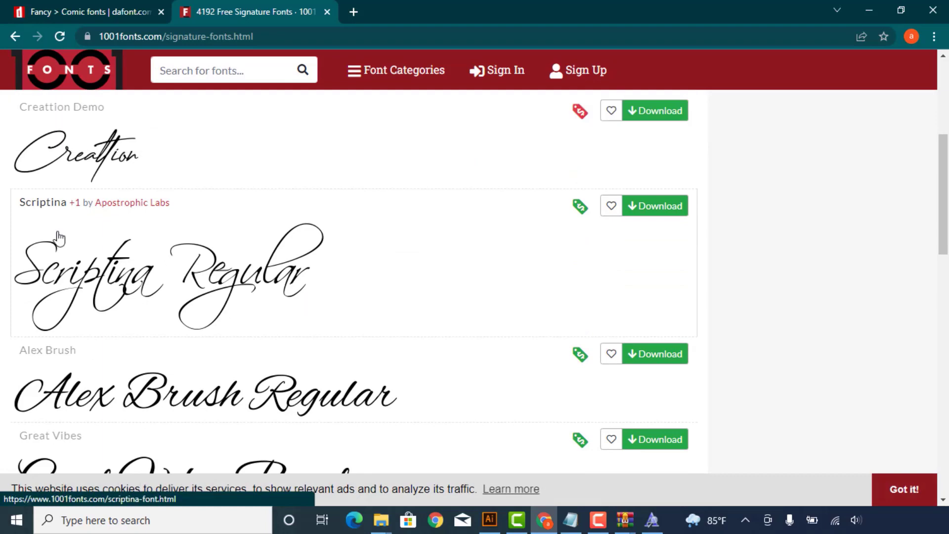
left_click(669, 216)
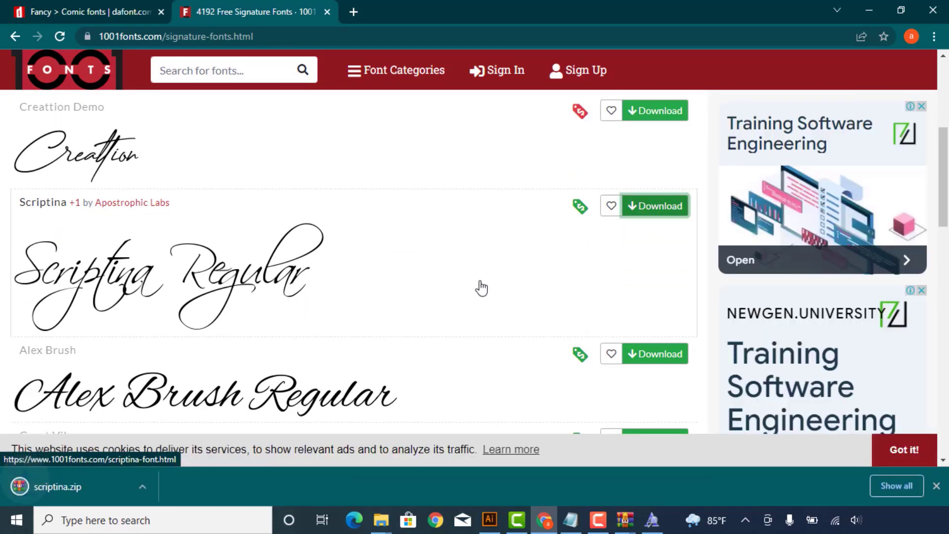
- Install both Scriptina - Alternates and Scriptina from scriptina.zip
left_click(57, 488)
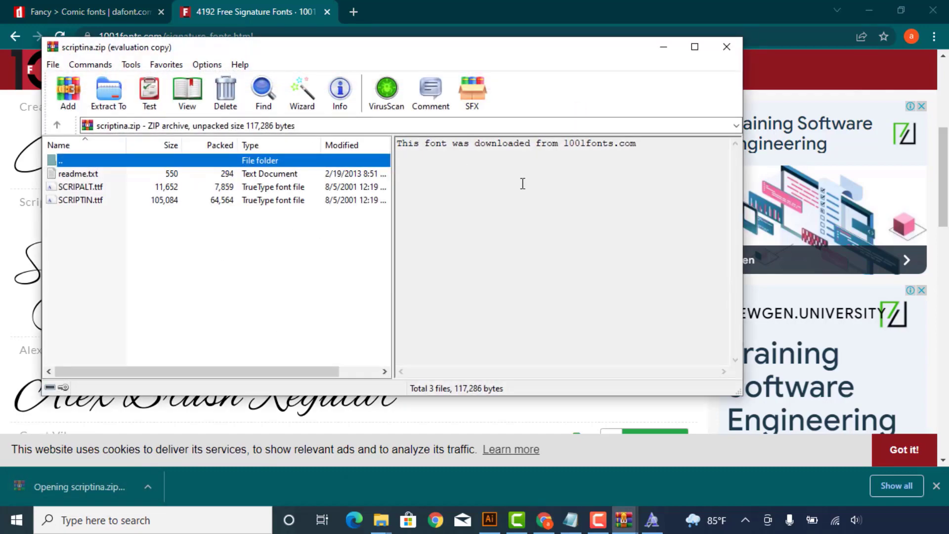
double_click(81, 185)
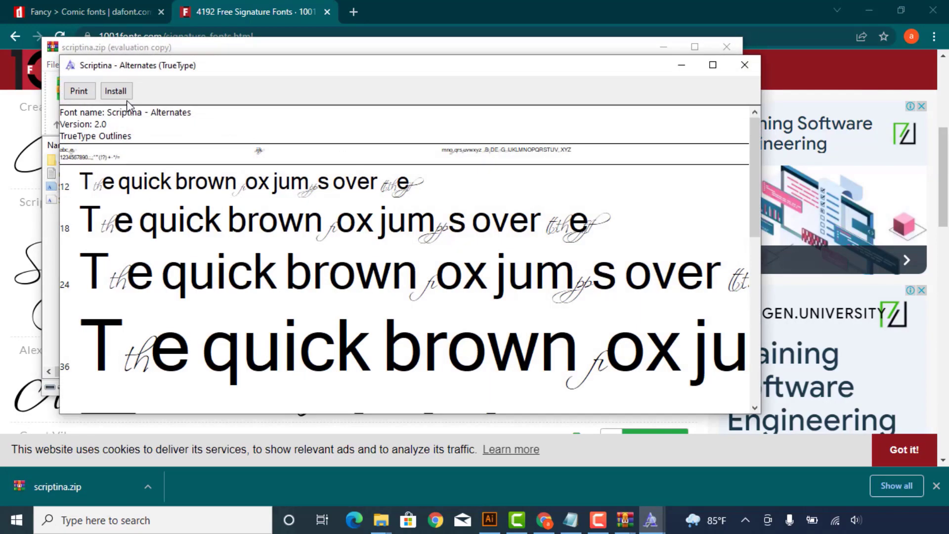
left_click(121, 93)
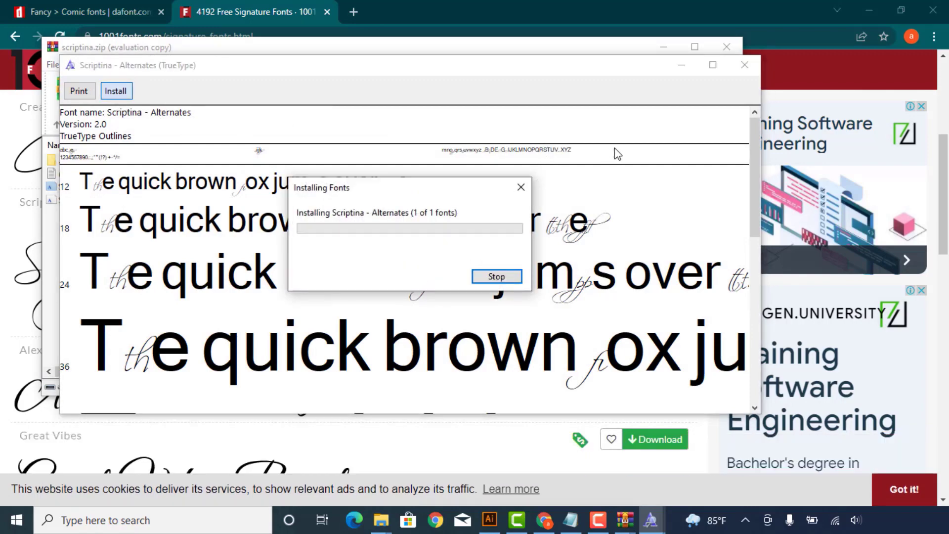
left_click(744, 65)
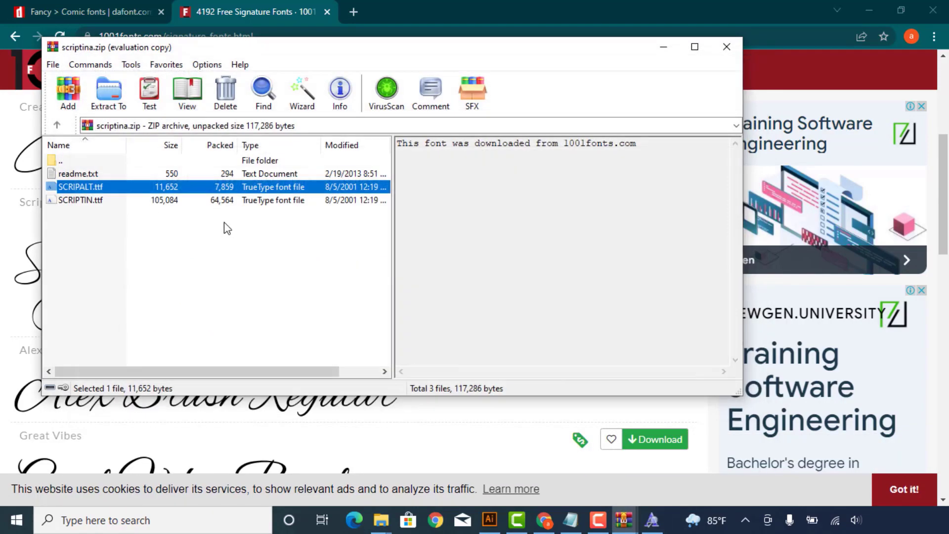
double_click(99, 200)
left_click(133, 109)
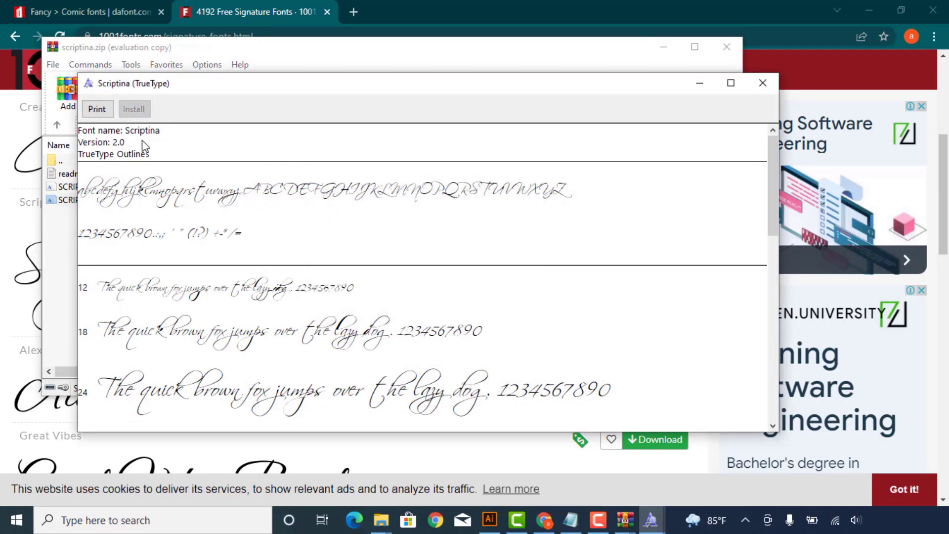
left_click(489, 519)
mouse_move(651, 520)
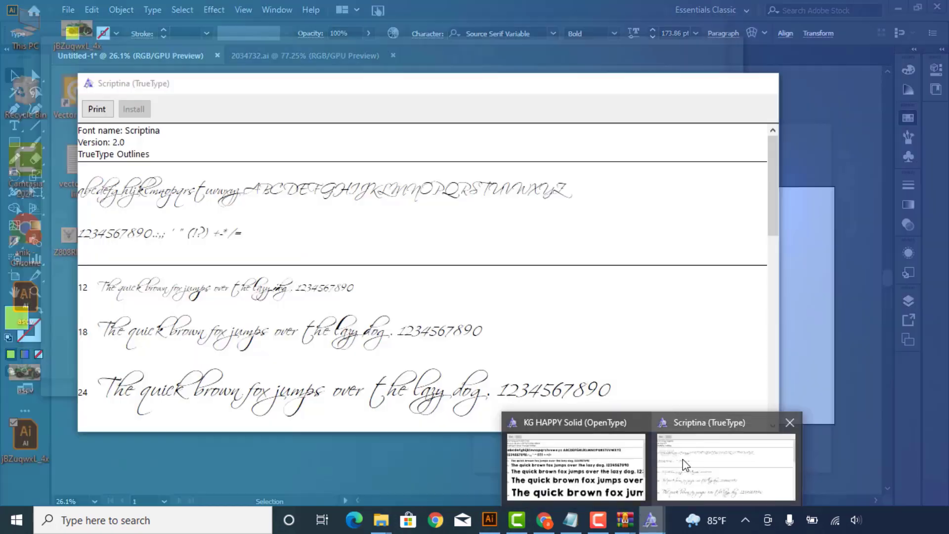
- Set the yellow name text's font to Scriptina
left_click(684, 465)
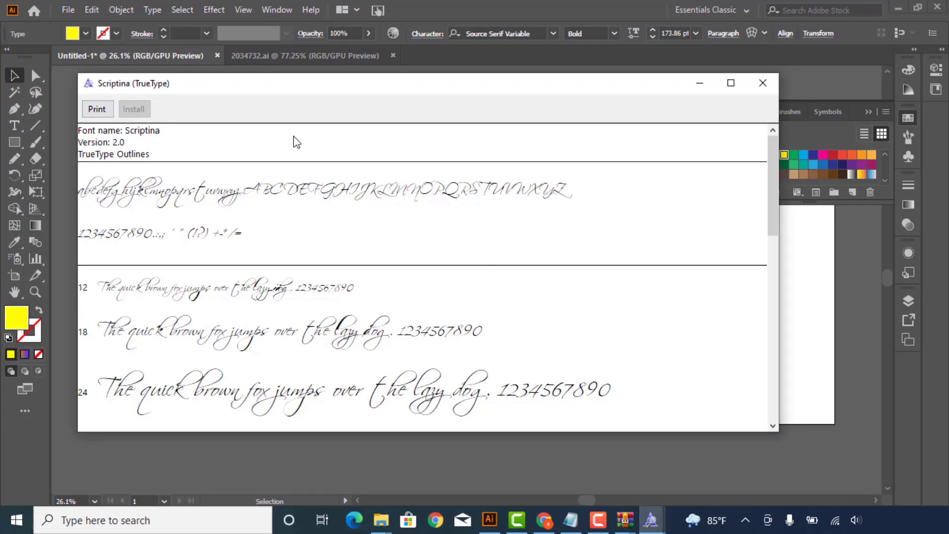
left_click(229, 267)
left_click(508, 33)
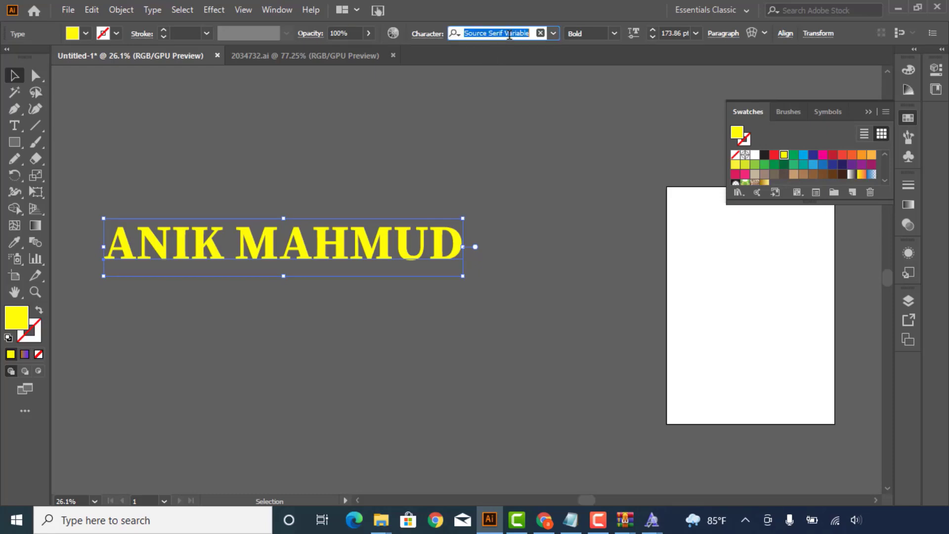
type("scrip")
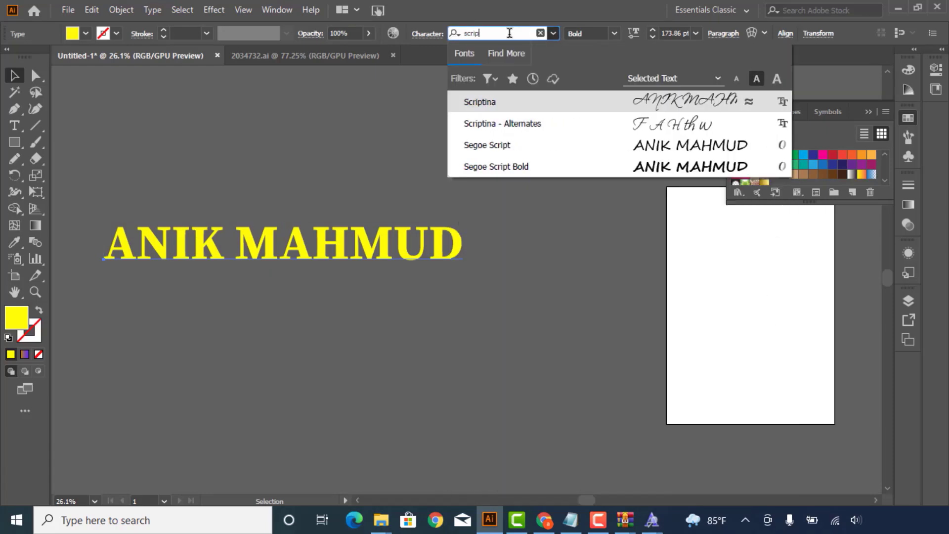
left_click(526, 99)
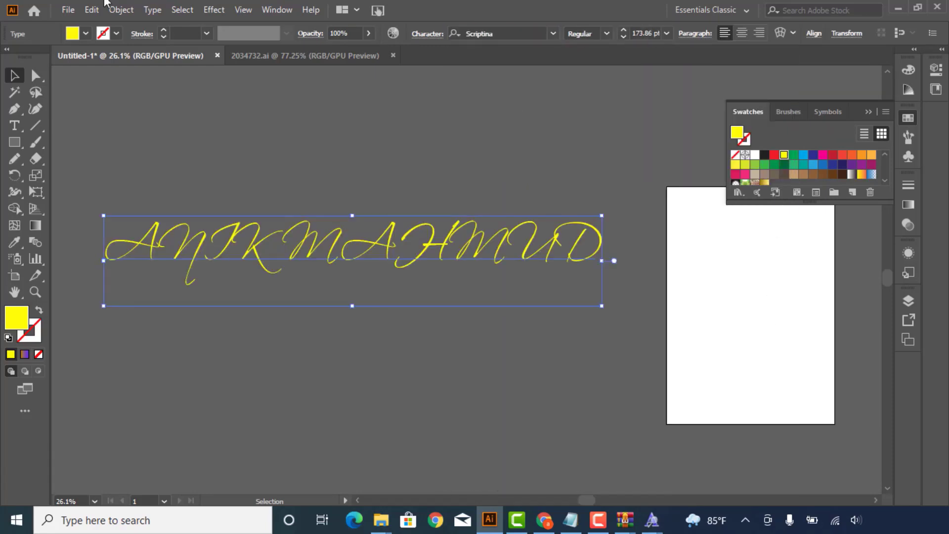
- Change the name text's case to Title Case, then to all lowercase
left_click(152, 10)
mouse_move(187, 223)
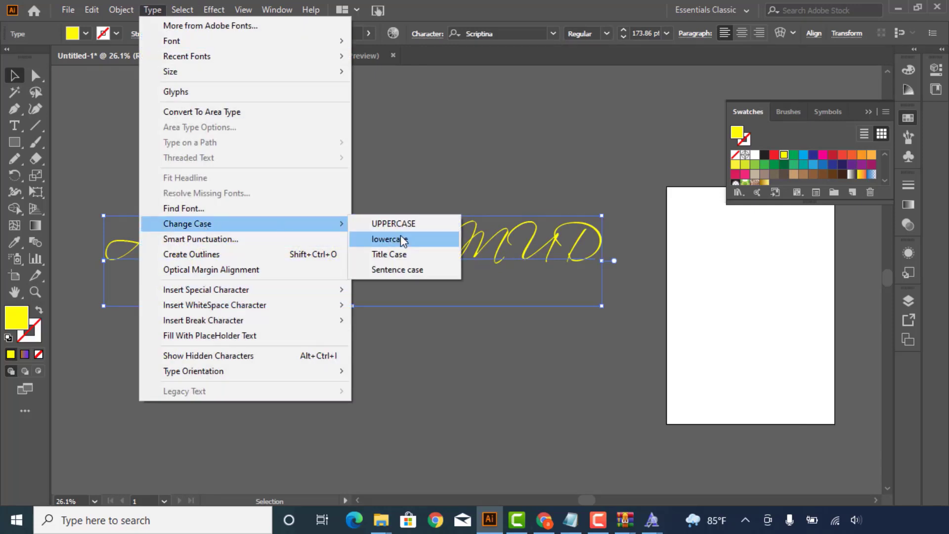
left_click(405, 255)
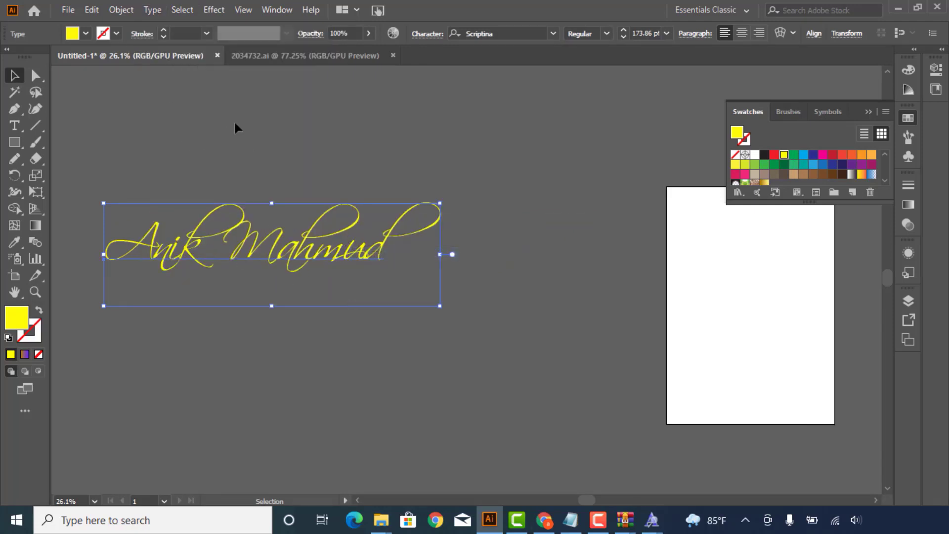
left_click(152, 10)
mouse_move(186, 223)
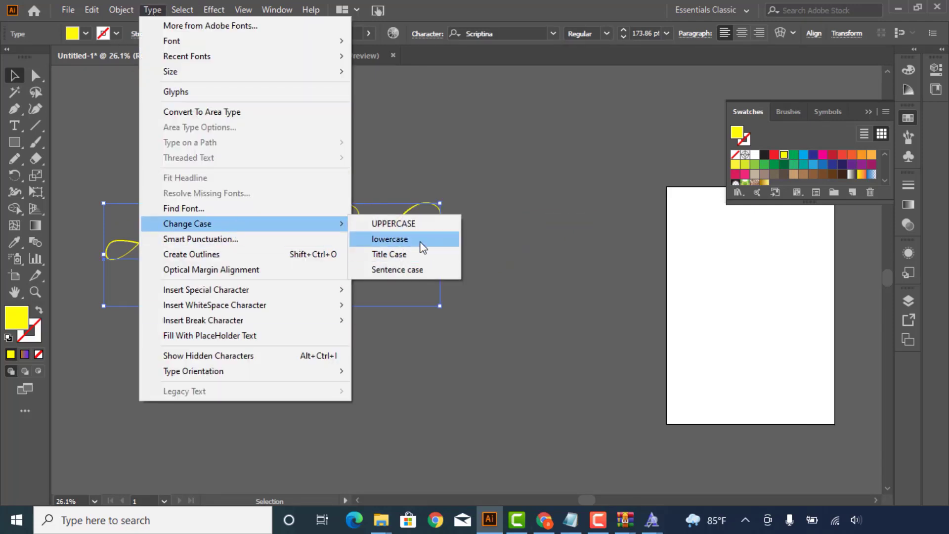
left_click(435, 239)
left_click_drag(223, 252, 409, 259)
left_click(477, 362)
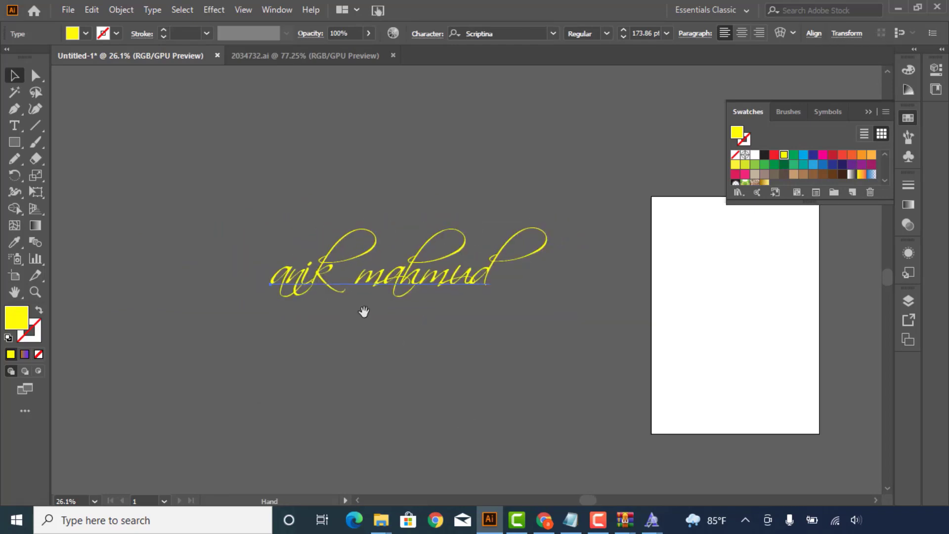
scroll(462, 343, "up", 2)
scroll(461, 343, "down", 2)
left_click(389, 339)
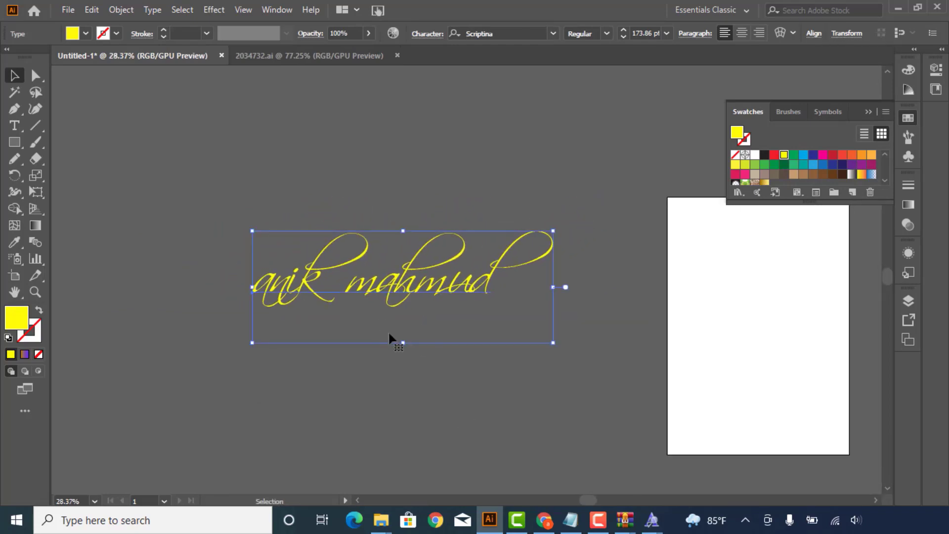
left_click(544, 517)
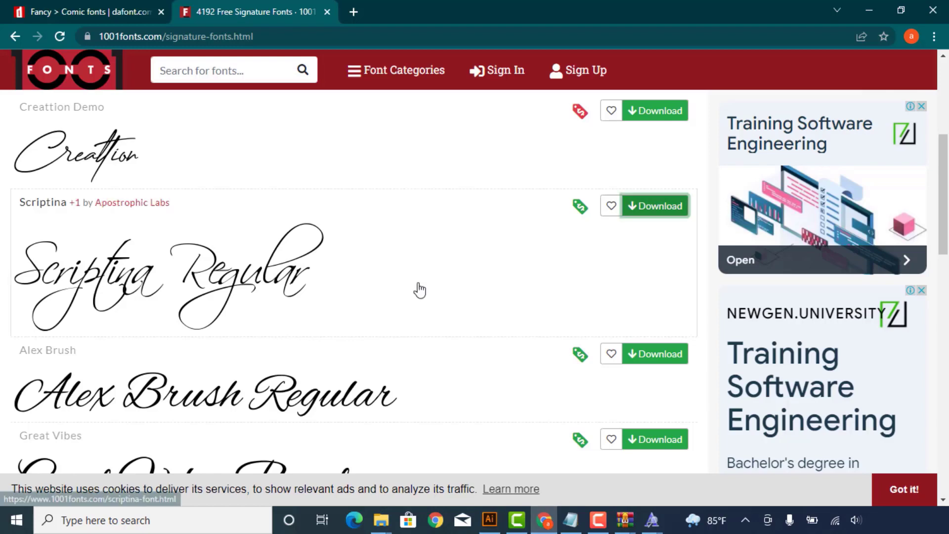
- Expand and scroll the Signature Fonts tag list, then open a new blank tab
scroll(342, 269, "up", 5)
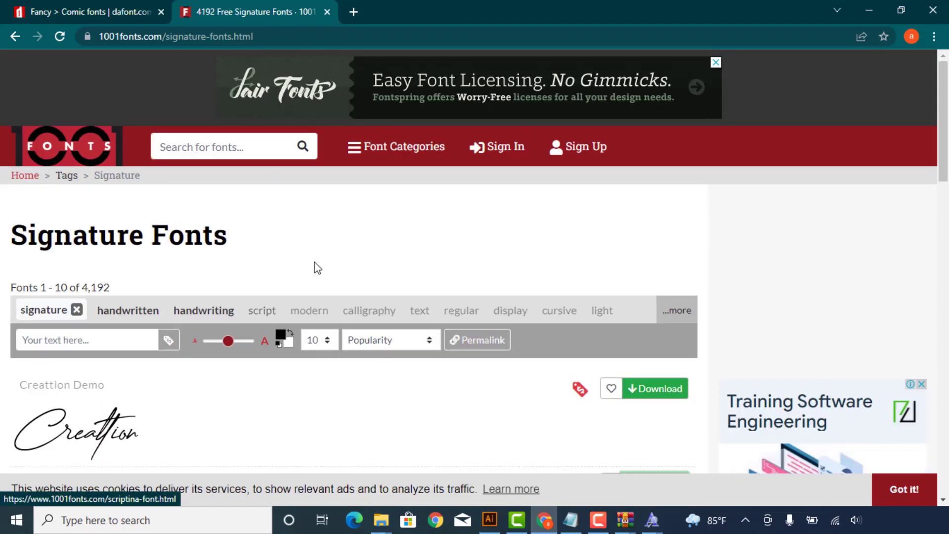
left_click(684, 314)
scroll(565, 319, "down", 1)
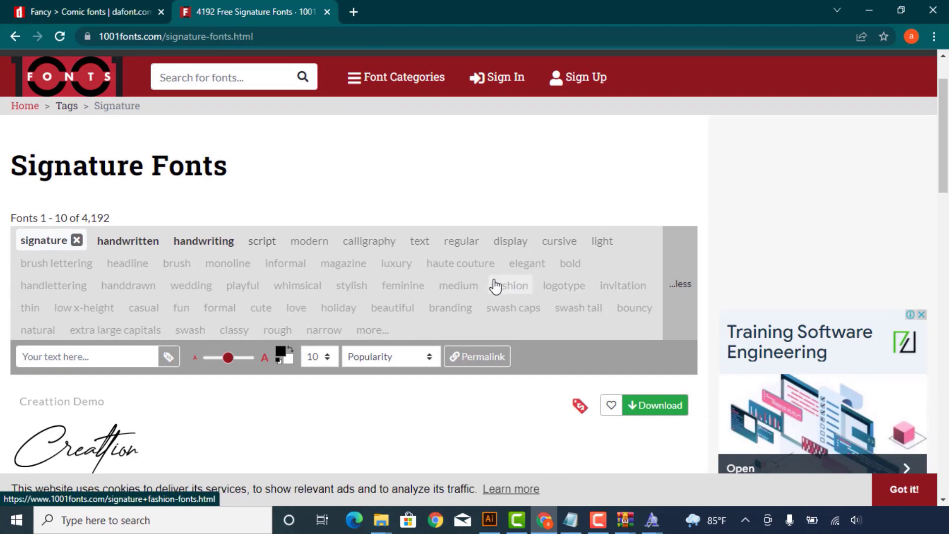
scroll(494, 282, "down", 2)
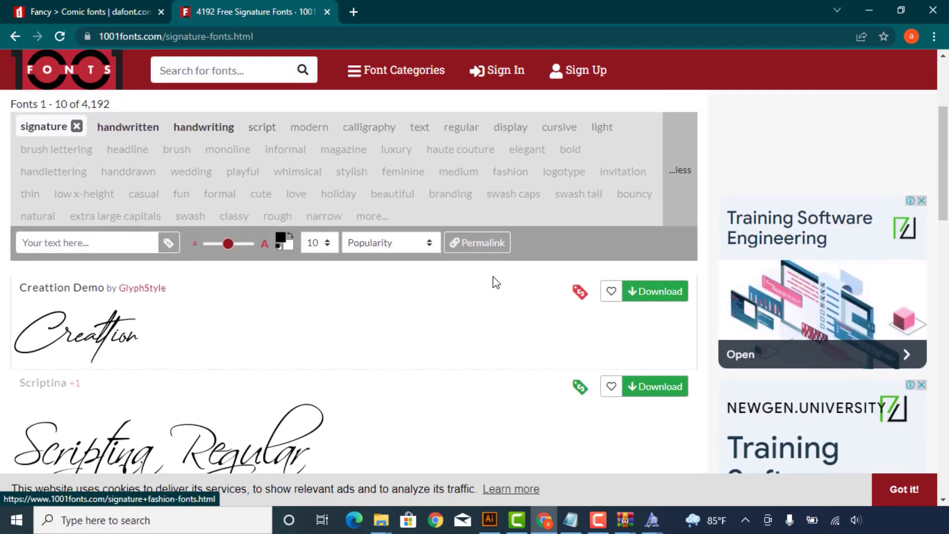
scroll(493, 276, "up", 1)
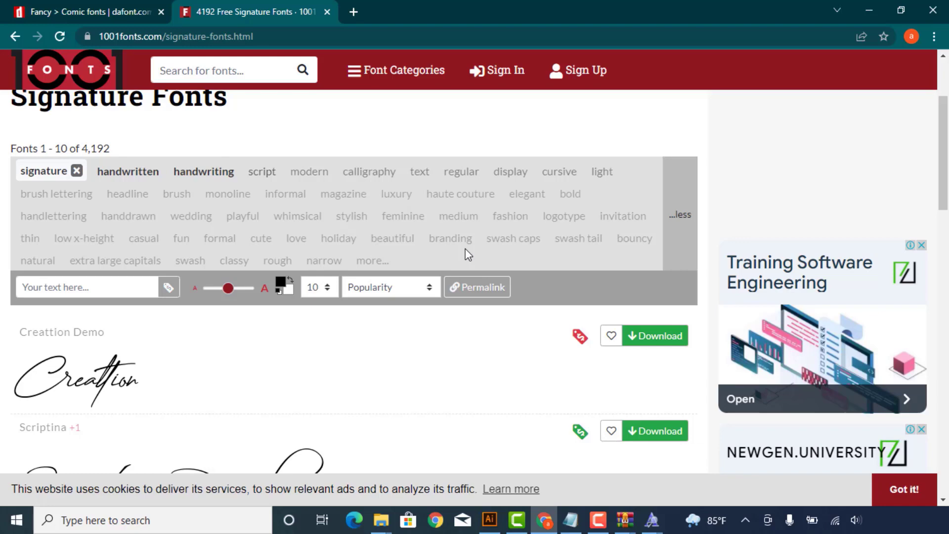
left_click(353, 9)
- Load fonts.google.com in the new tab using the address from Notepad
left_click(569, 519)
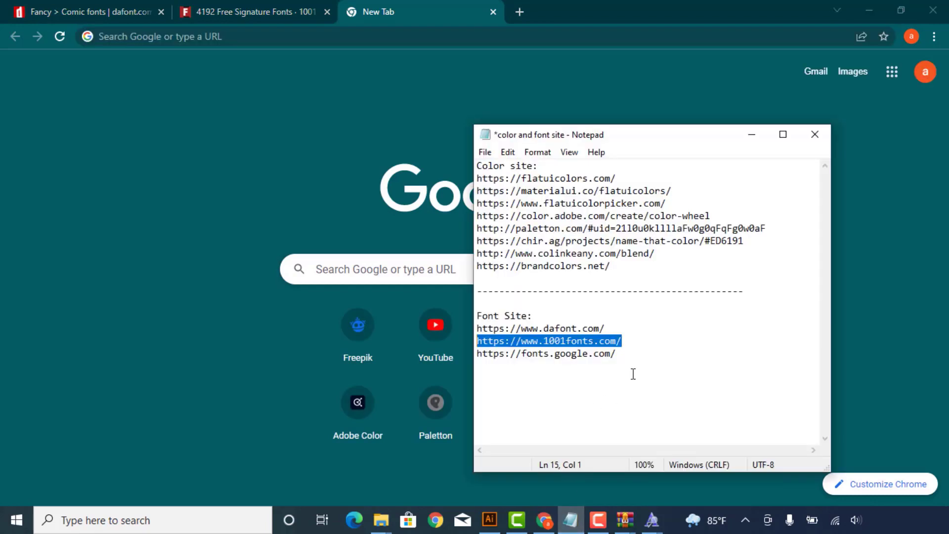
left_click_drag(650, 356, 392, 365)
key("ctrl+c")
left_click(338, 37)
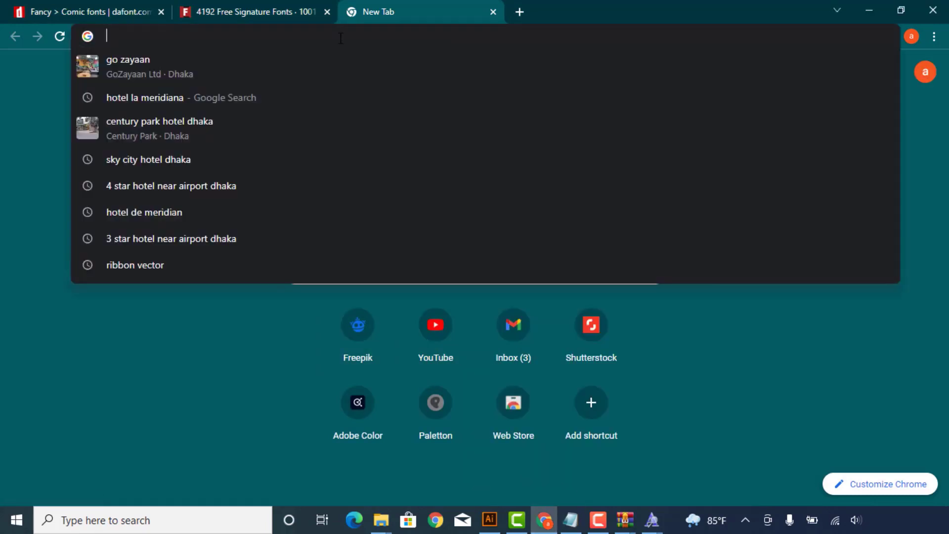
key("ctrl+v")
key("Return")
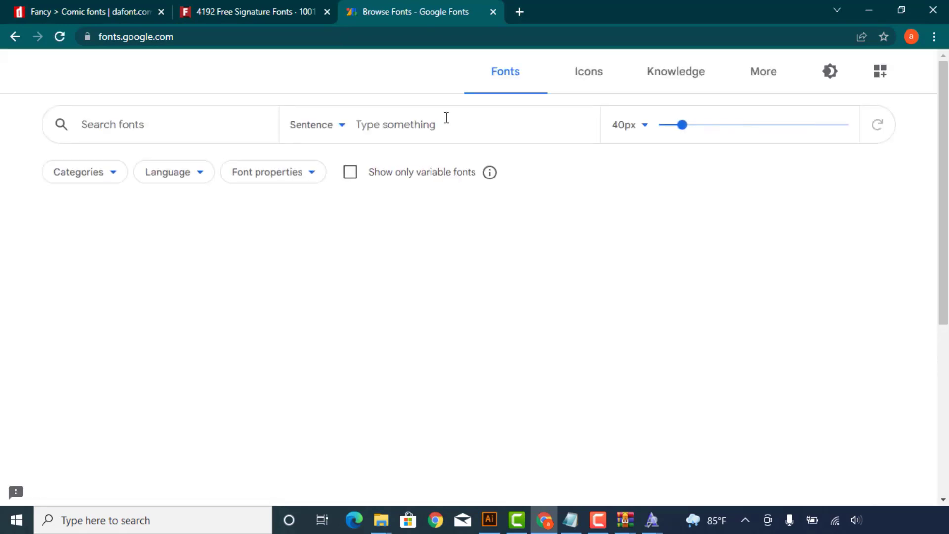
- Scroll the Google Fonts browse page down to cards like Lato, Gideon Roman and Montserrat
scroll(448, 117, "down", 2)
scroll(449, 216, "down", 2)
scroll(425, 194, "down", 4)
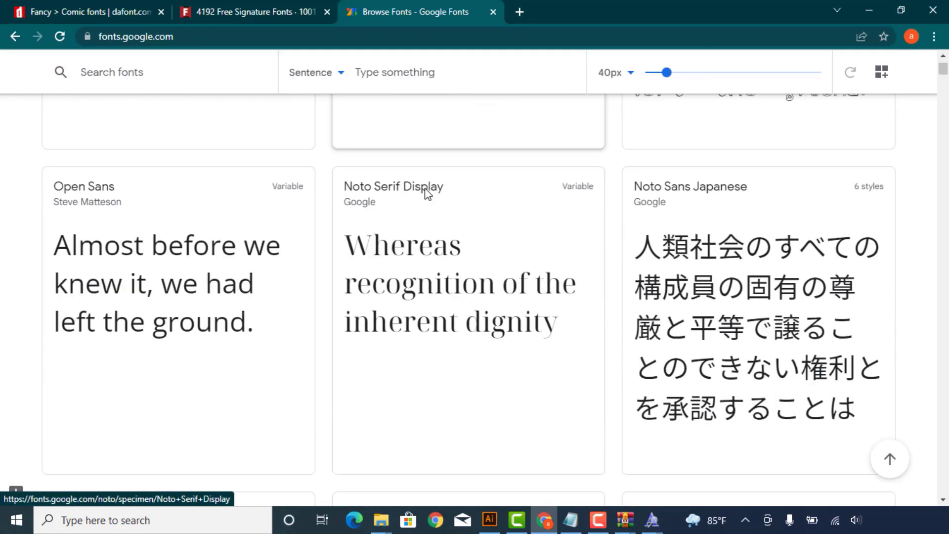
scroll(426, 195, "down", 3)
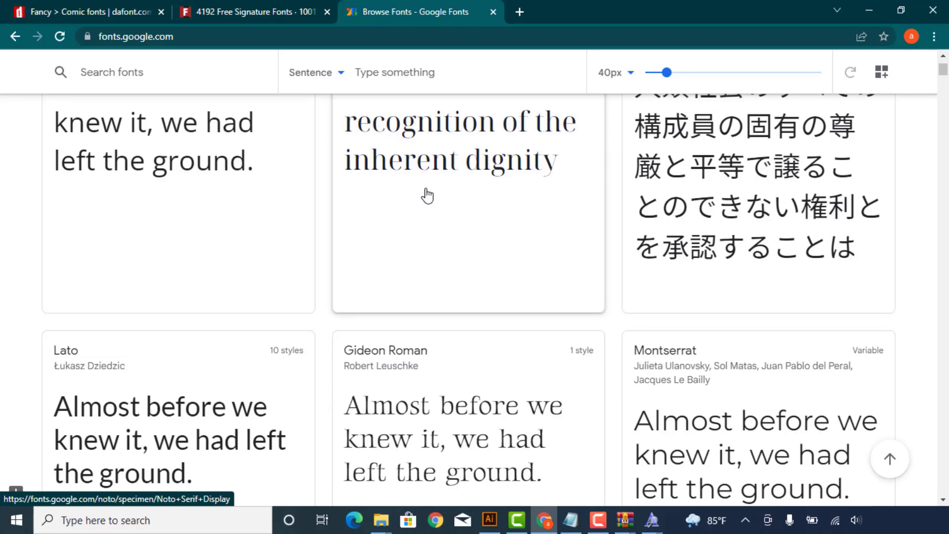
scroll(514, 250, "down", 5)
scroll(524, 264, "down", 2)
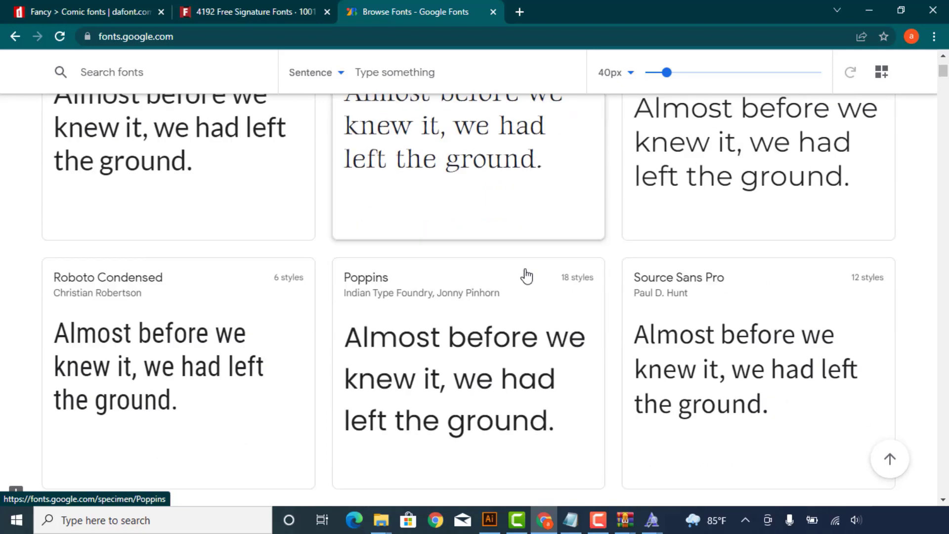
scroll(529, 273, "up", 5)
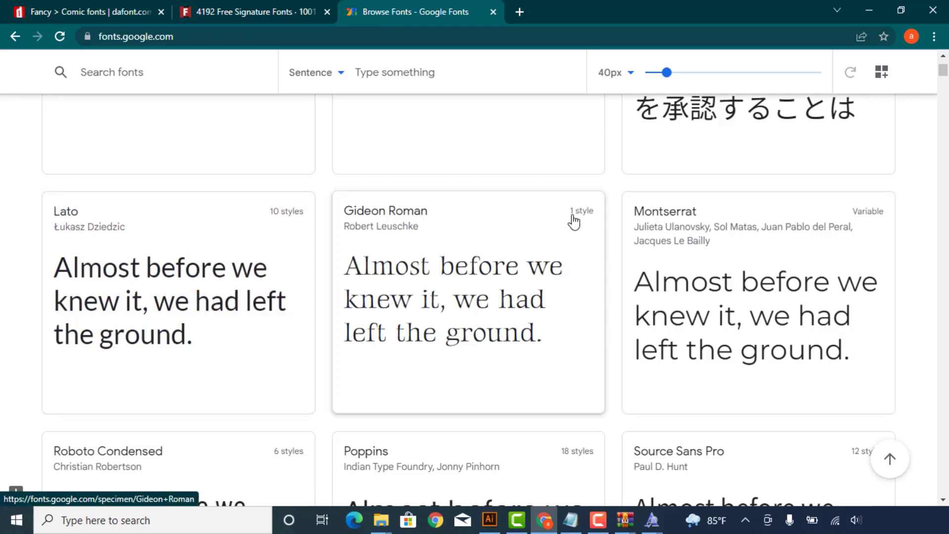
- Download the whole Lato font family as Lato.zip from its Google Fonts page
left_click(205, 295)
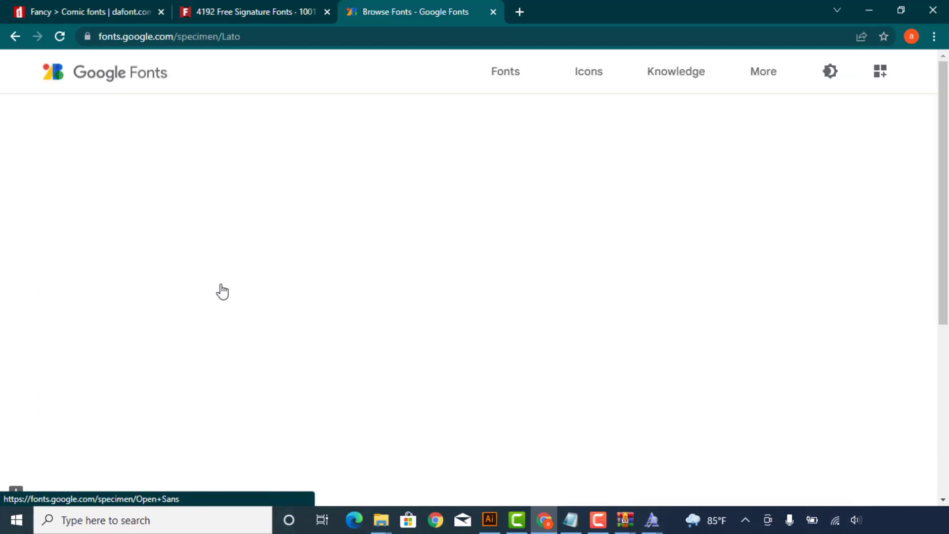
scroll(276, 276, "down", 9)
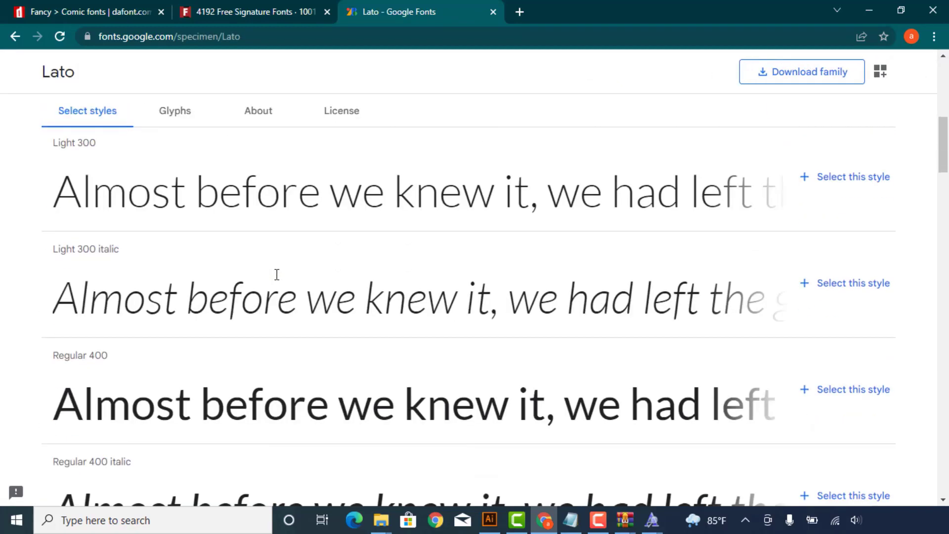
scroll(543, 182, "up", 1)
left_click(813, 78)
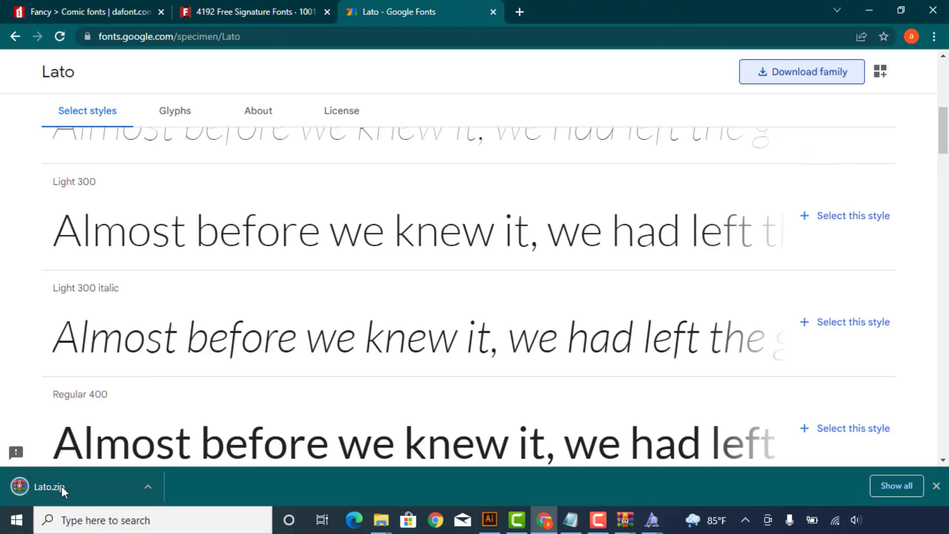
- Install Lato Black and Lato Black Italic from Lato.zip
left_click(61, 485)
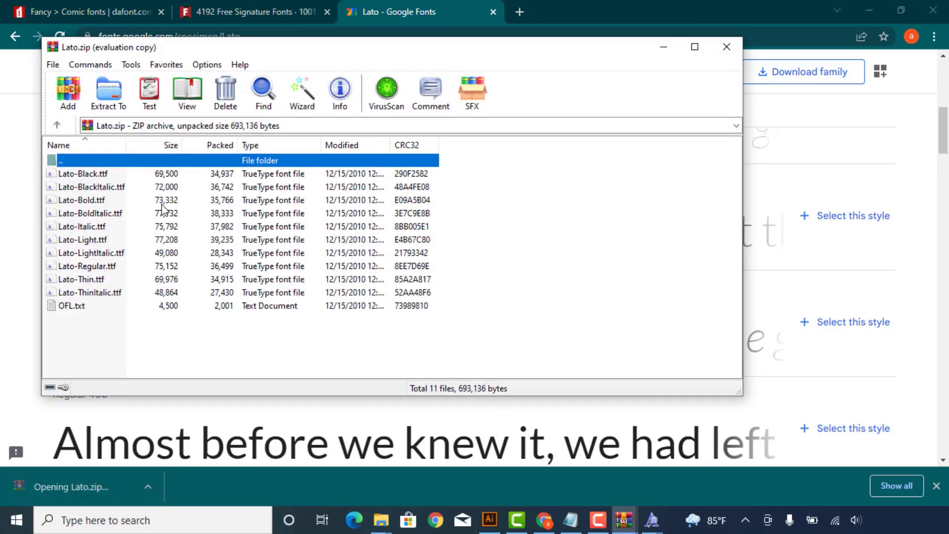
double_click(136, 174)
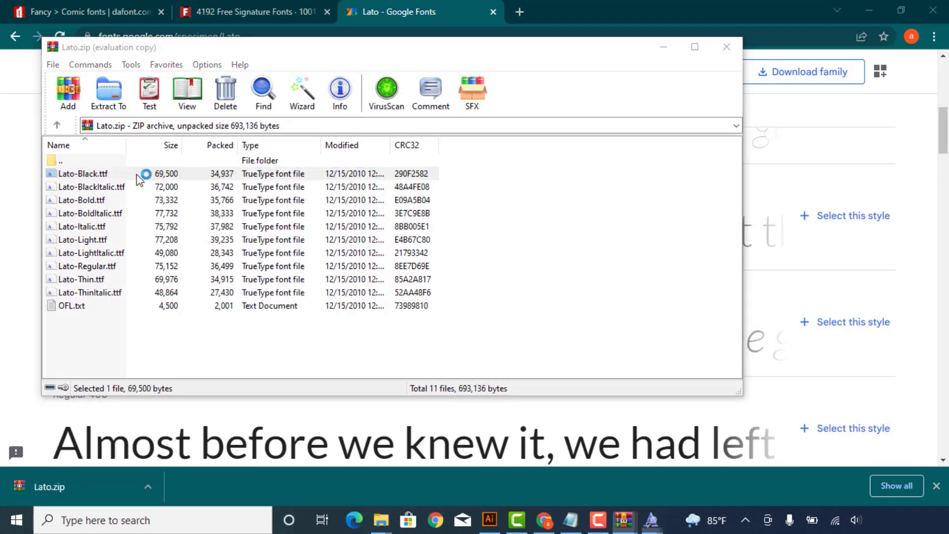
left_click(79, 54)
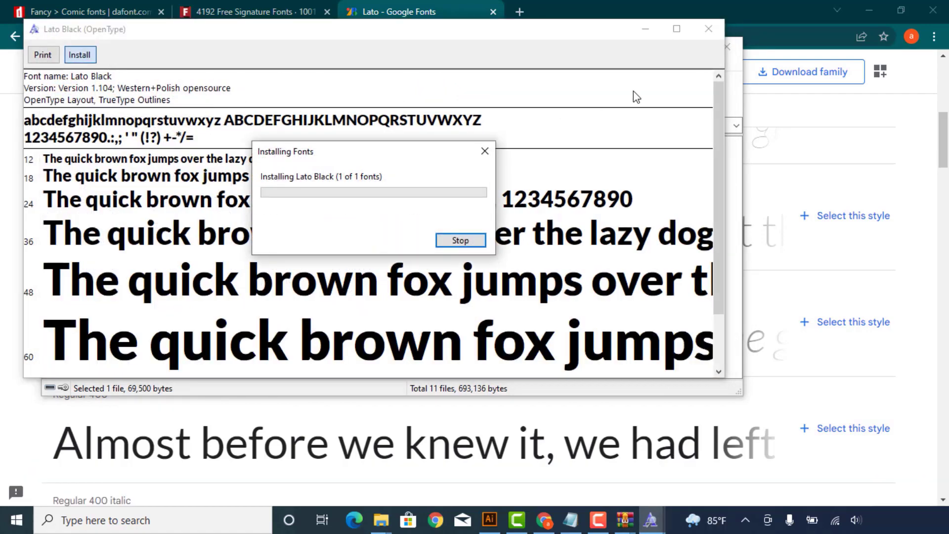
left_click(708, 30)
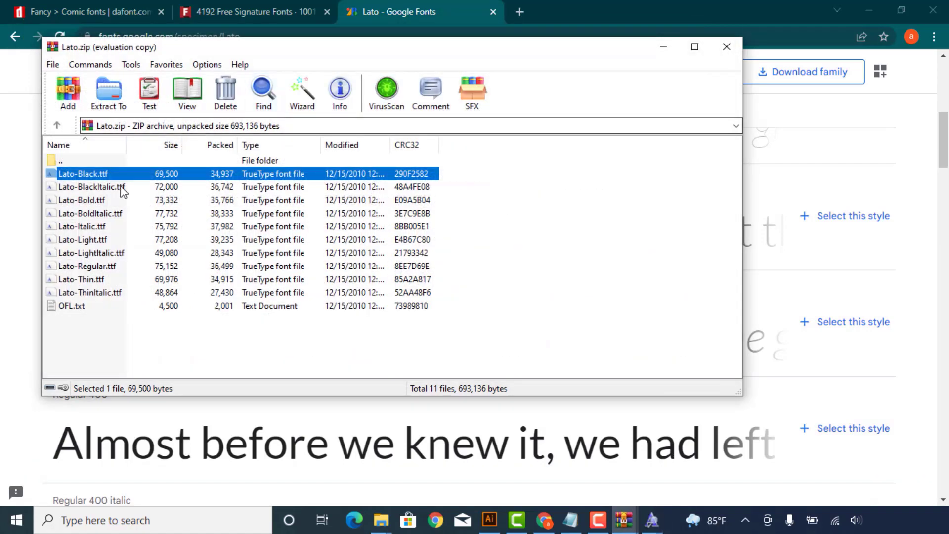
double_click(124, 185)
left_click(97, 73)
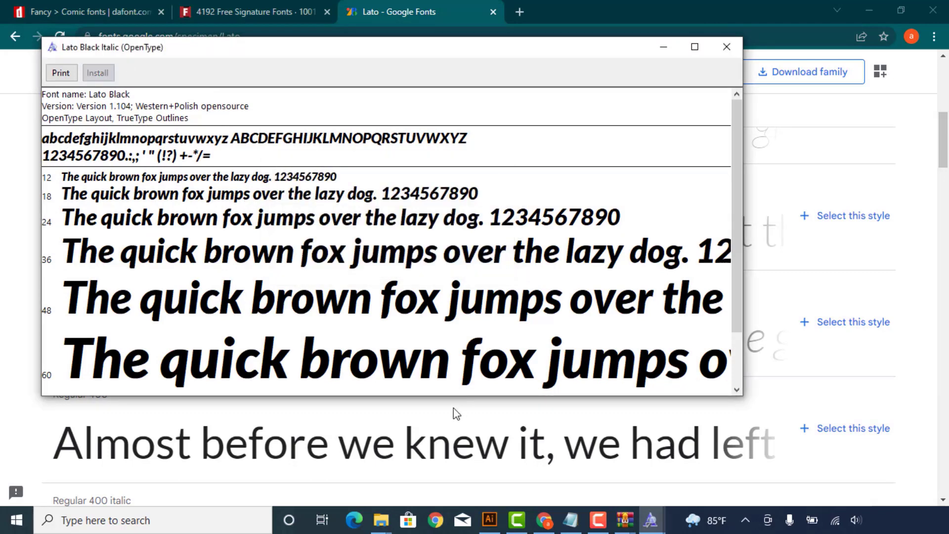
left_click(496, 520)
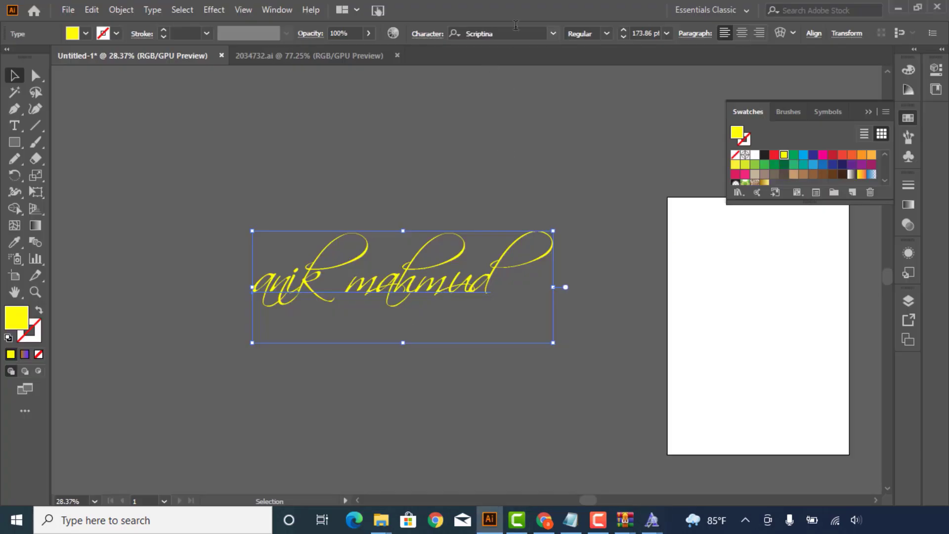
- Set the name text to Lato Black and nudge it slightly up and left
left_click(517, 34)
type("lato")
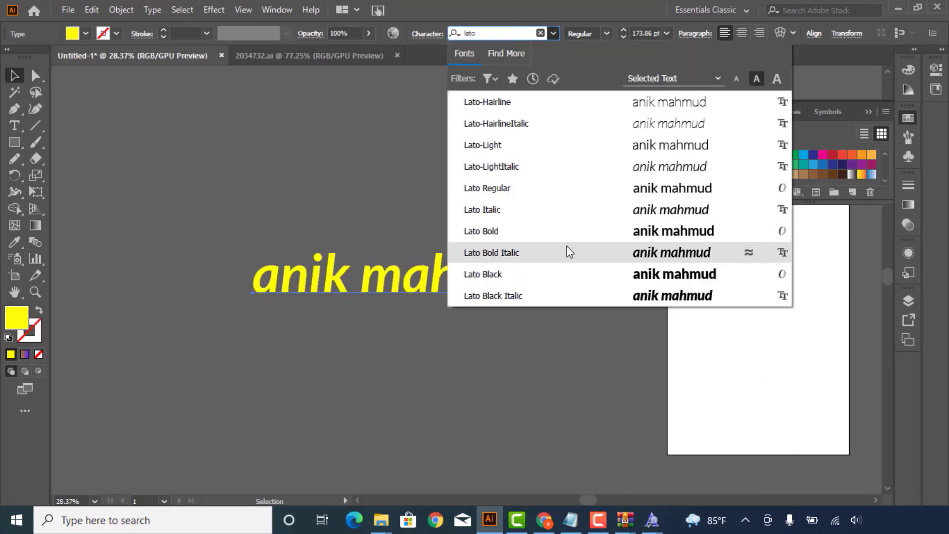
left_click(575, 273)
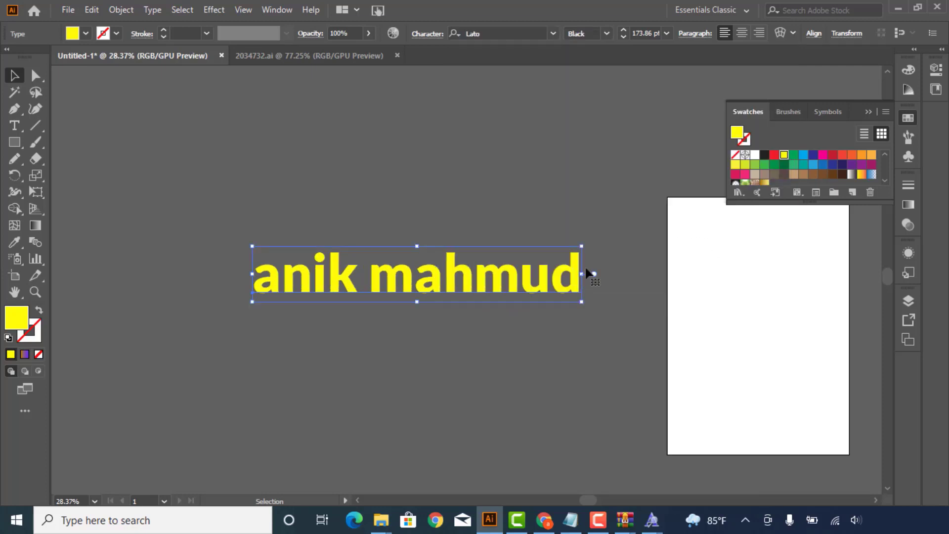
left_click_drag(544, 292, 522, 266)
- Change the name text to UPPERCASE and deselect it
left_click(153, 9)
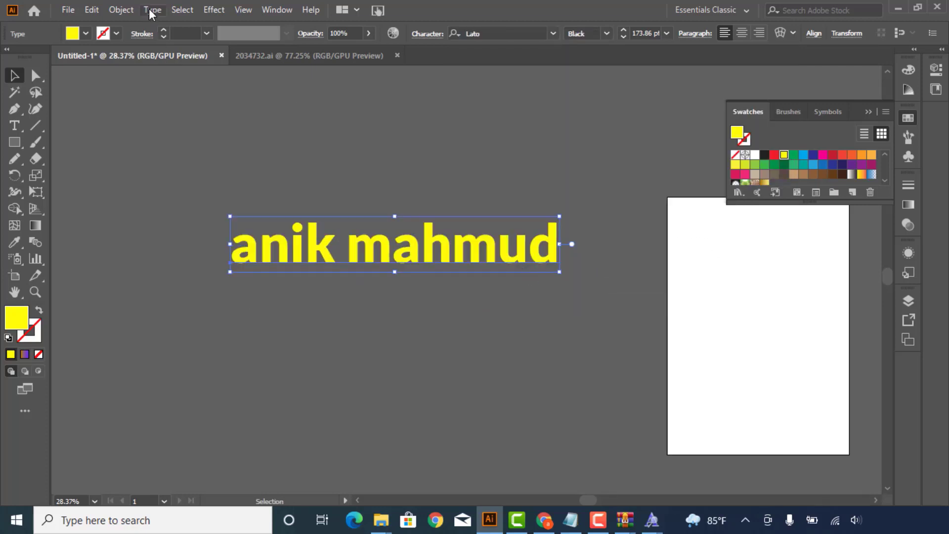
left_click(391, 220)
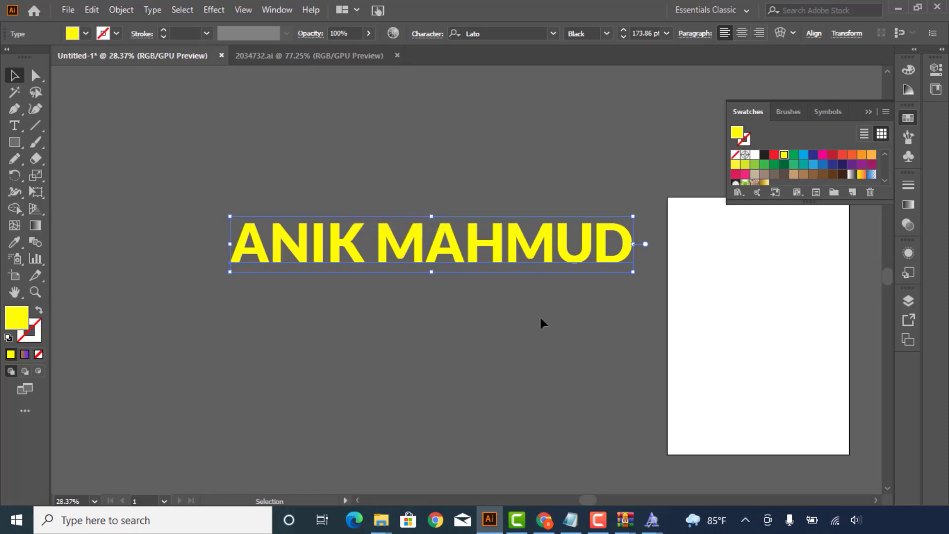
left_click(509, 330)
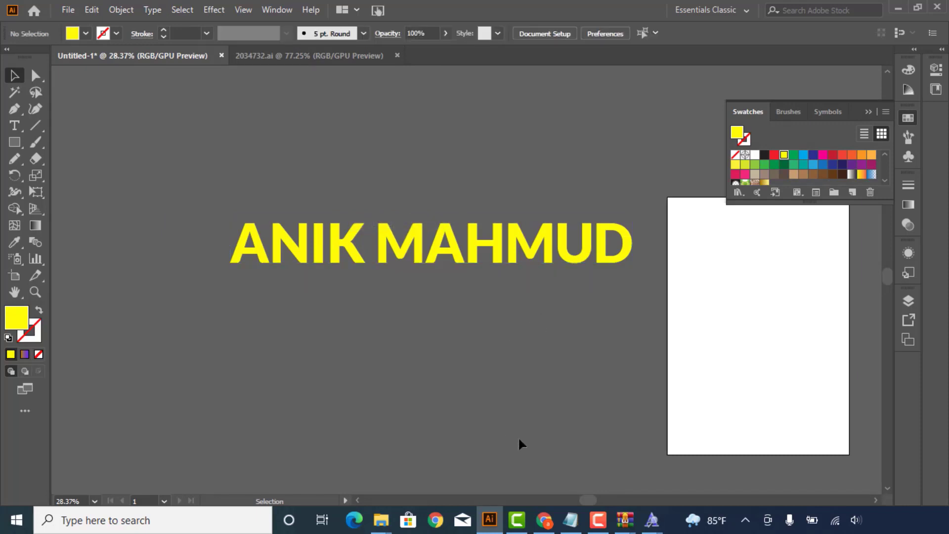
- Search Google Images for 'father day t shirt design' in a new tab
left_click(544, 520)
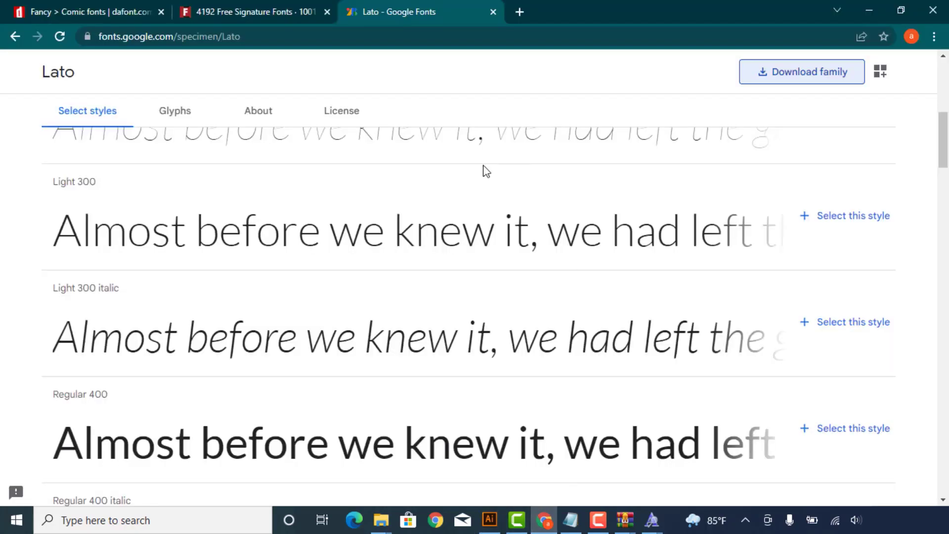
left_click(520, 9)
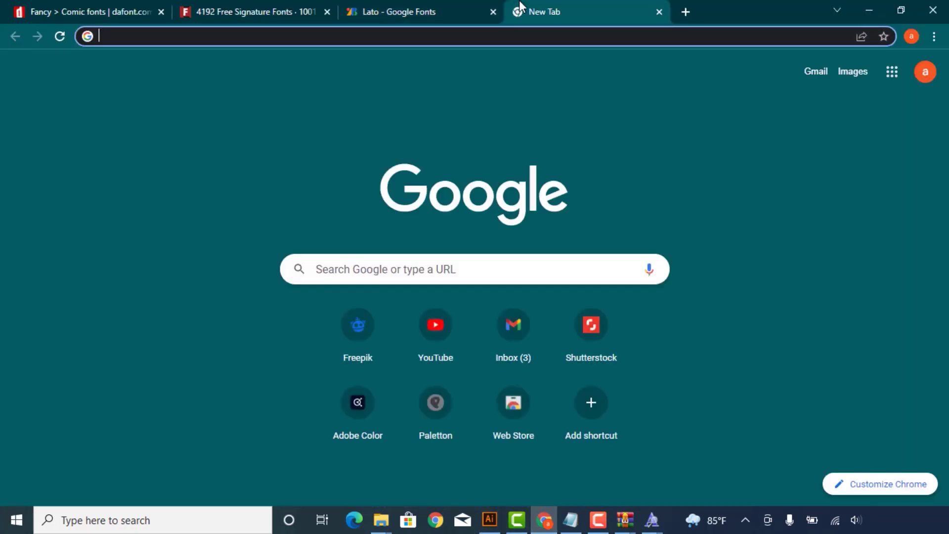
type("father d")
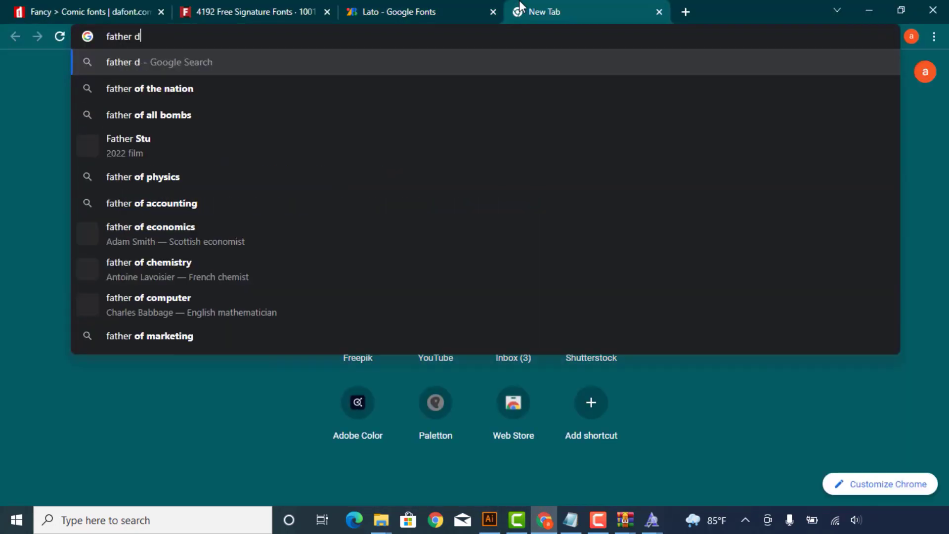
type("ay t shirt")
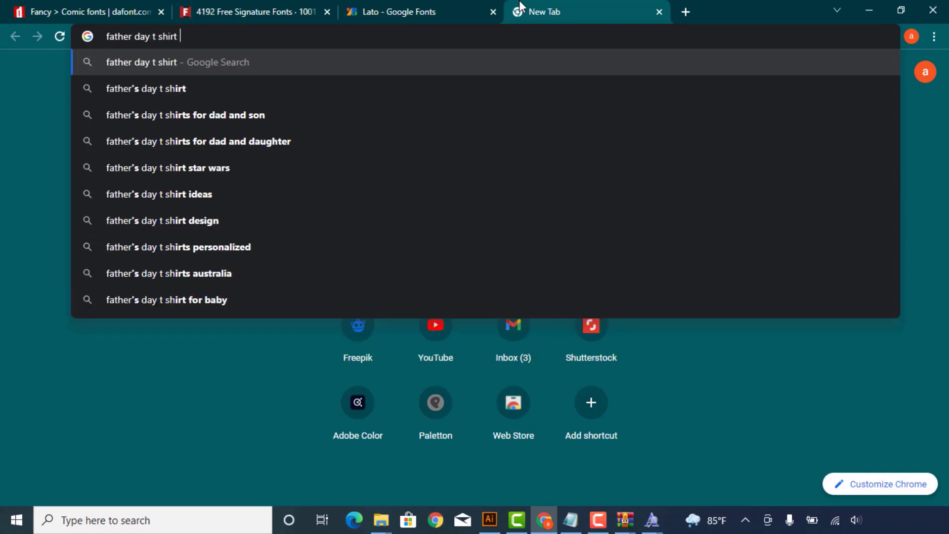
type(" design")
key("Return")
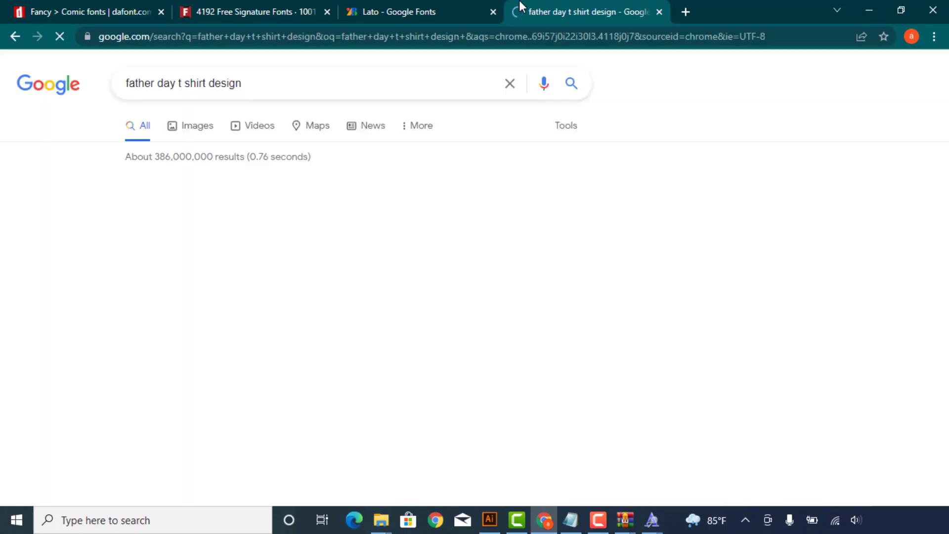
left_click(202, 128)
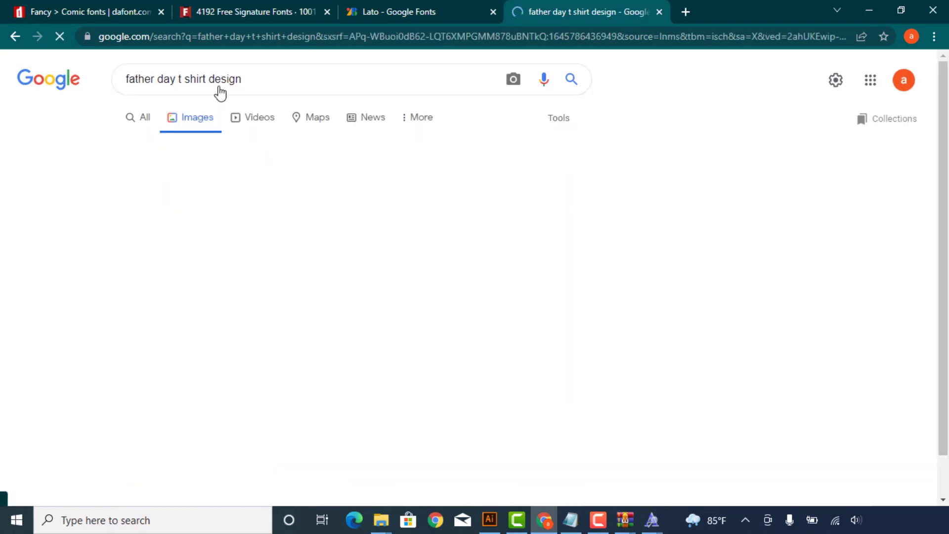
- Open the World's Best Dad t-shirt image's source page on Behance
scroll(543, 222, "down", 1)
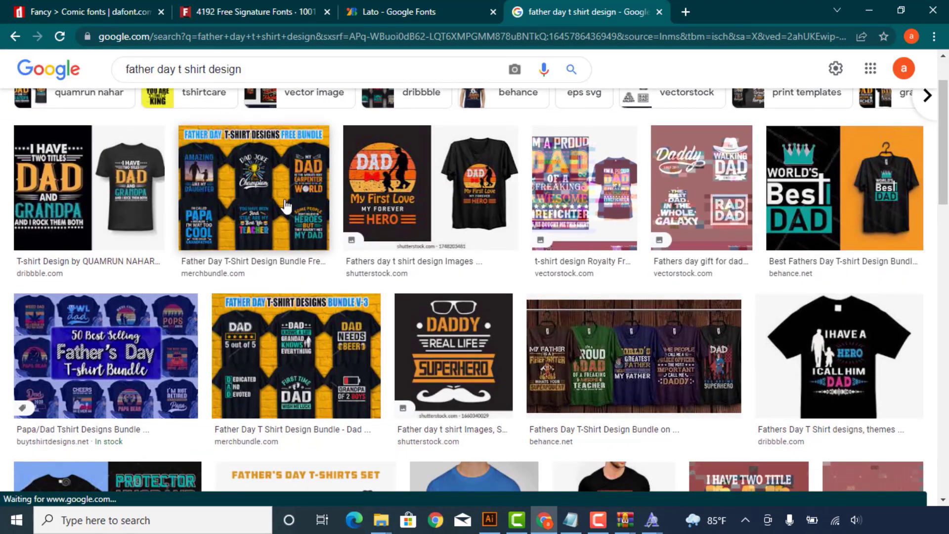
left_click(793, 250)
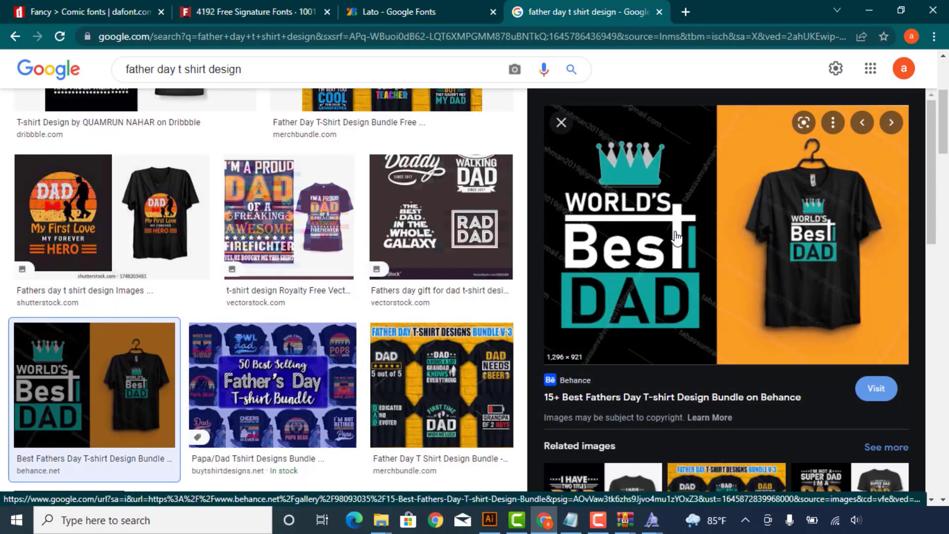
left_click(702, 233)
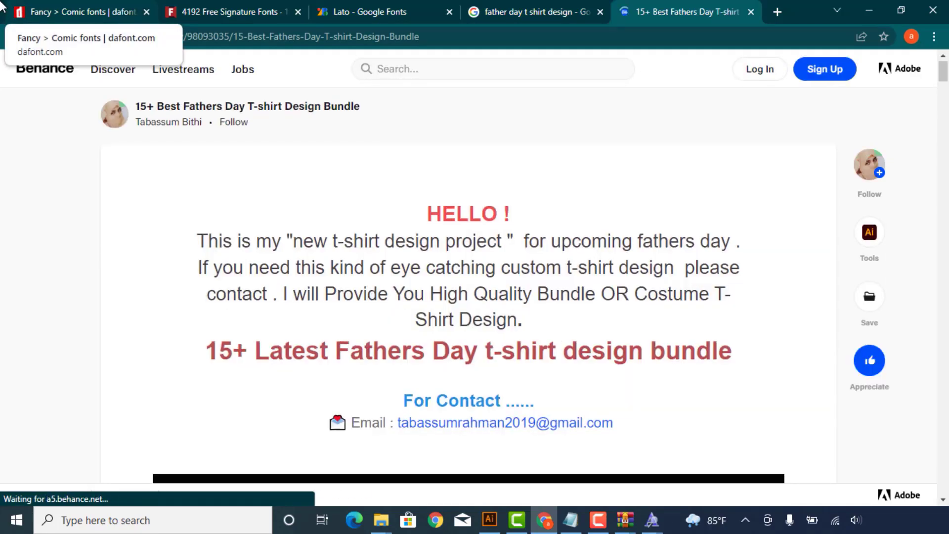
- Scroll to the World's Best Dad t-shirt design and view it enlarged at full size
scroll(662, 119, "down", 5)
scroll(745, 78, "down", 3)
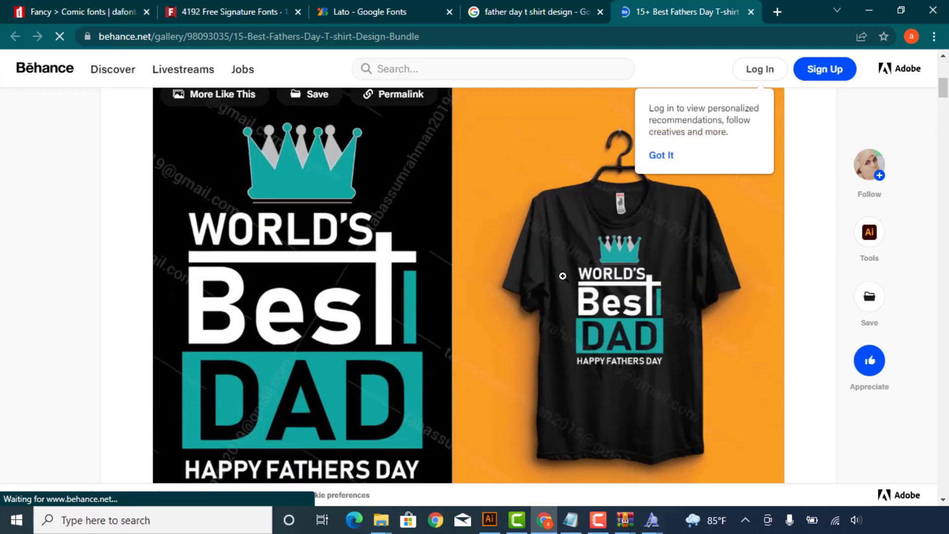
left_click(584, 242)
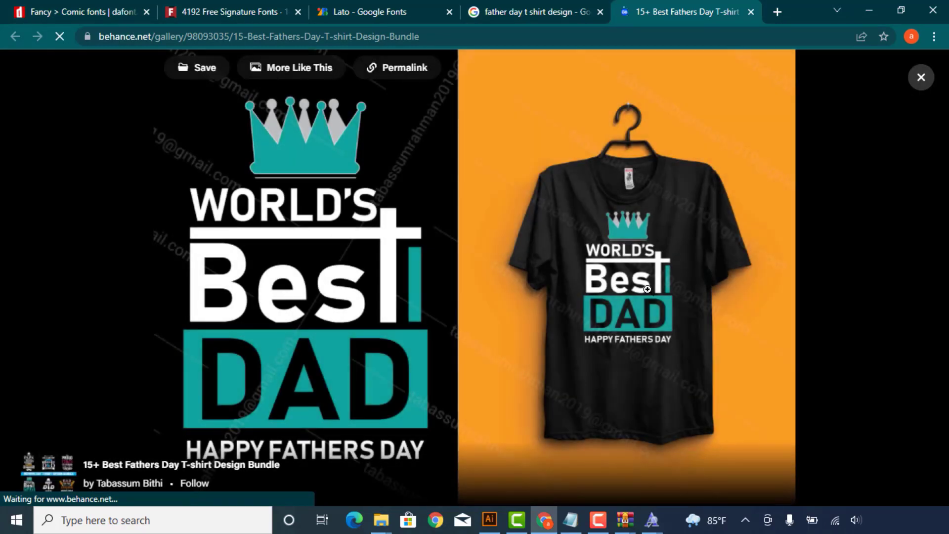
left_click(645, 232)
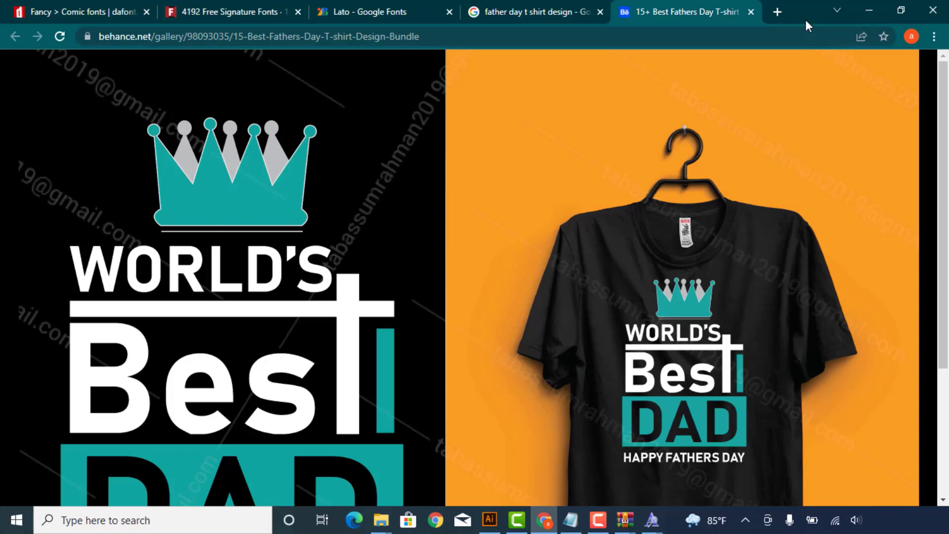
- Search Google for 'lightshot', download setup-lightshot.exe for Windows from prntscr.com, and run it
left_click(779, 7)
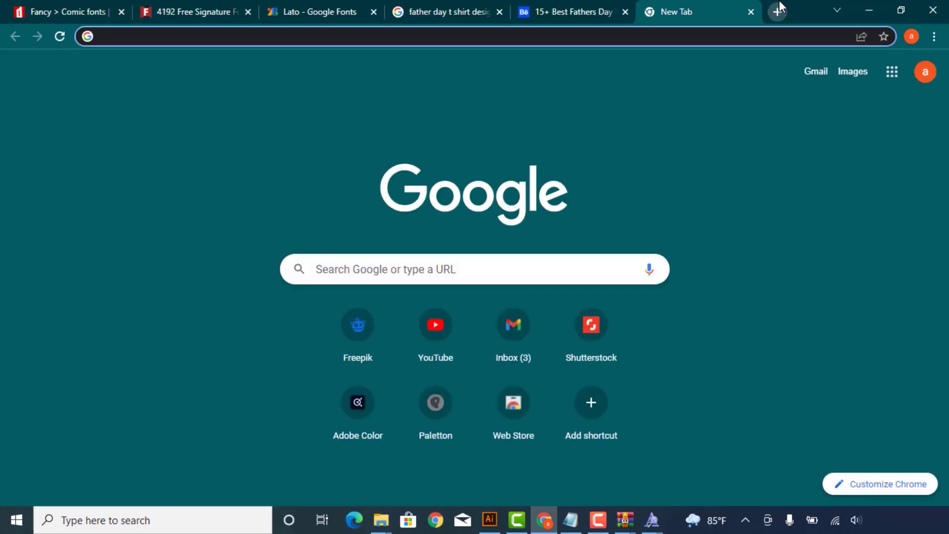
type("li")
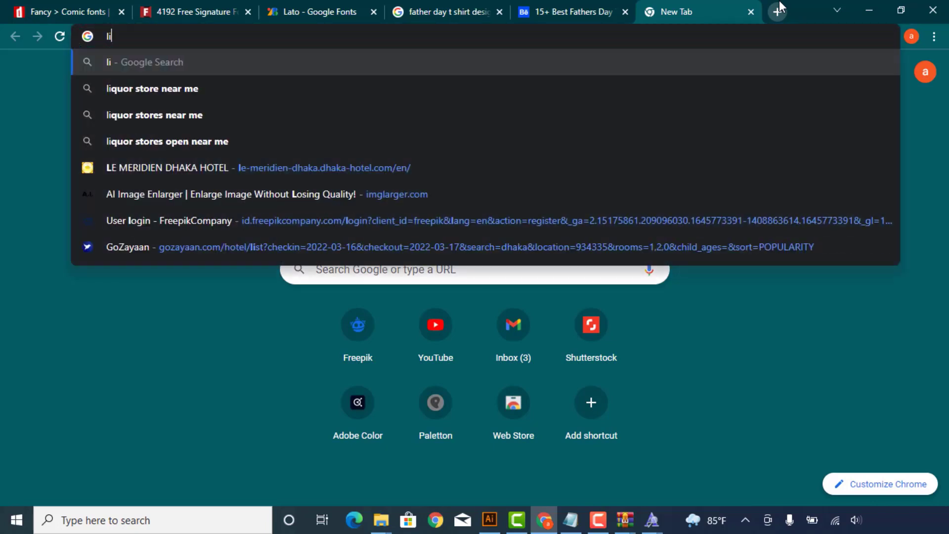
type("ght s")
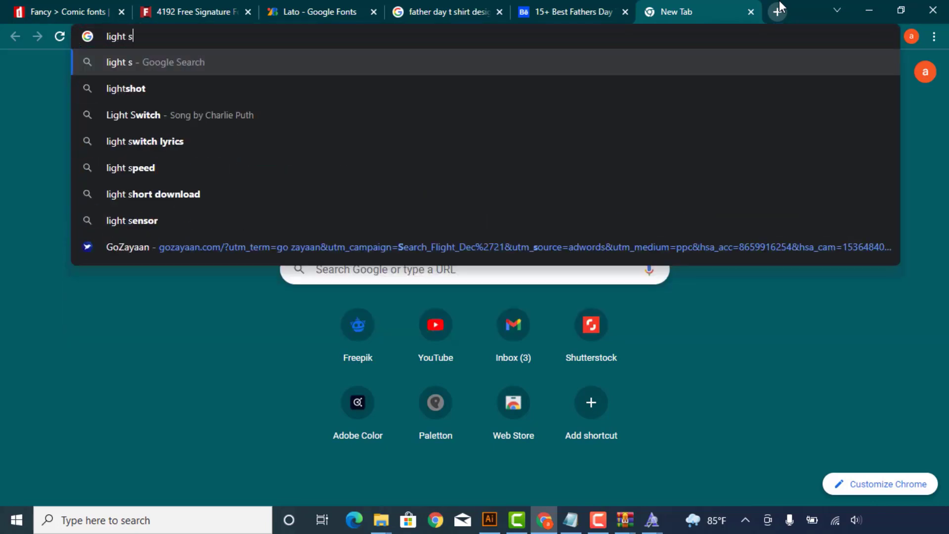
type("h")
key("Down")
key("Return")
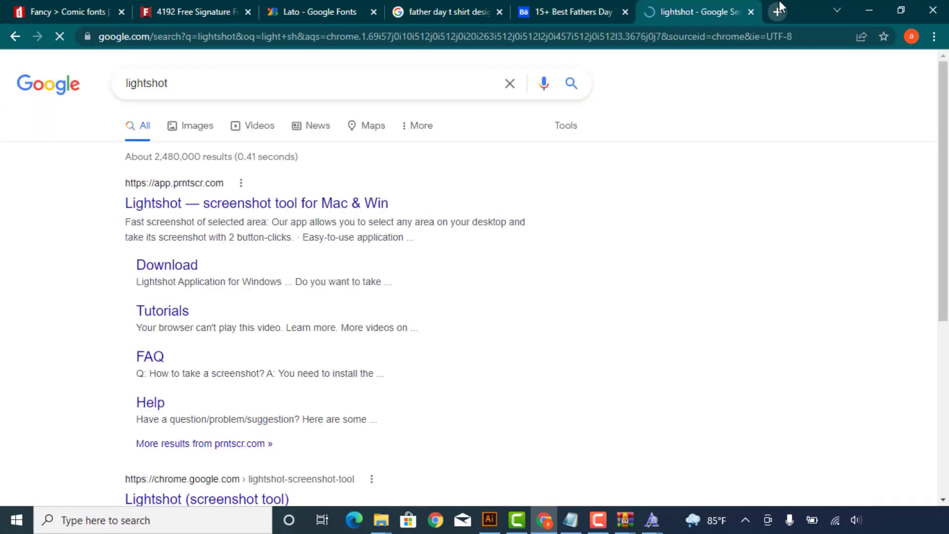
left_click(338, 203)
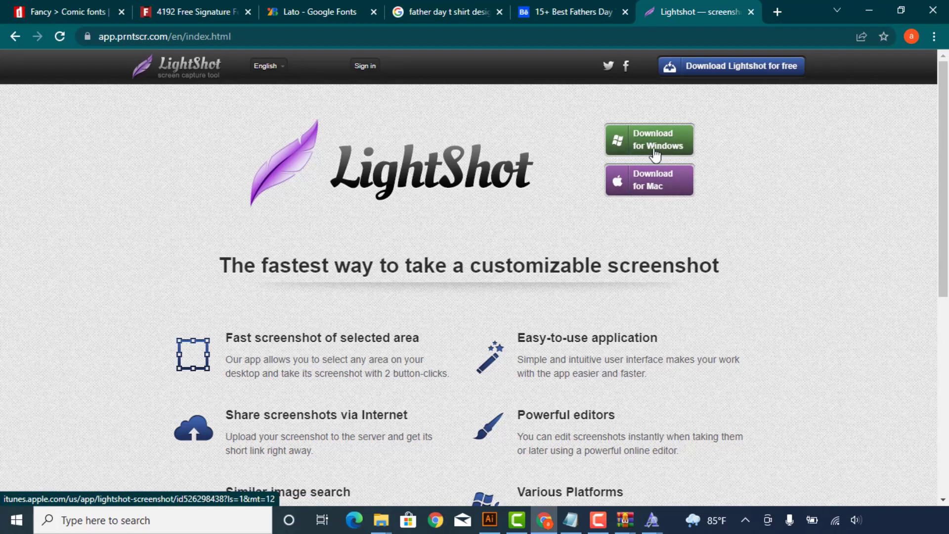
left_click(656, 144)
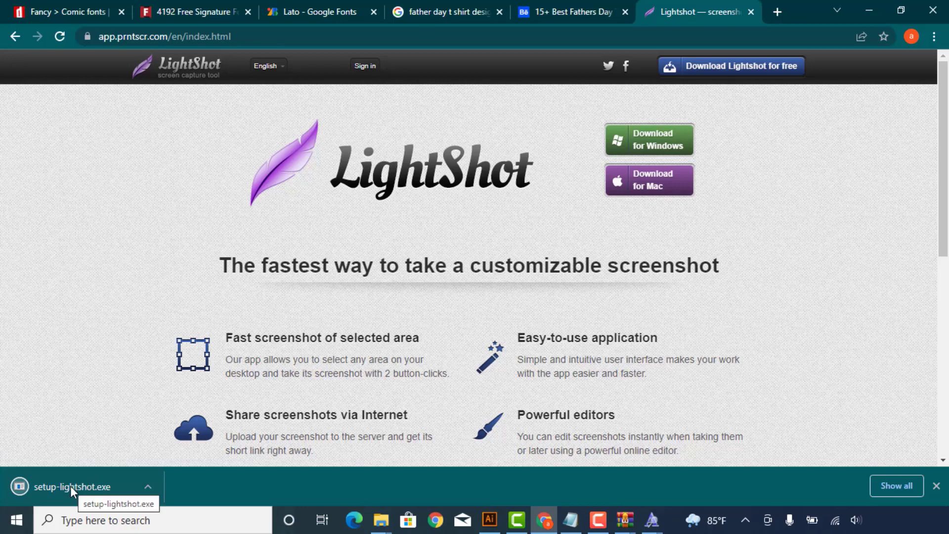
left_click(70, 485)
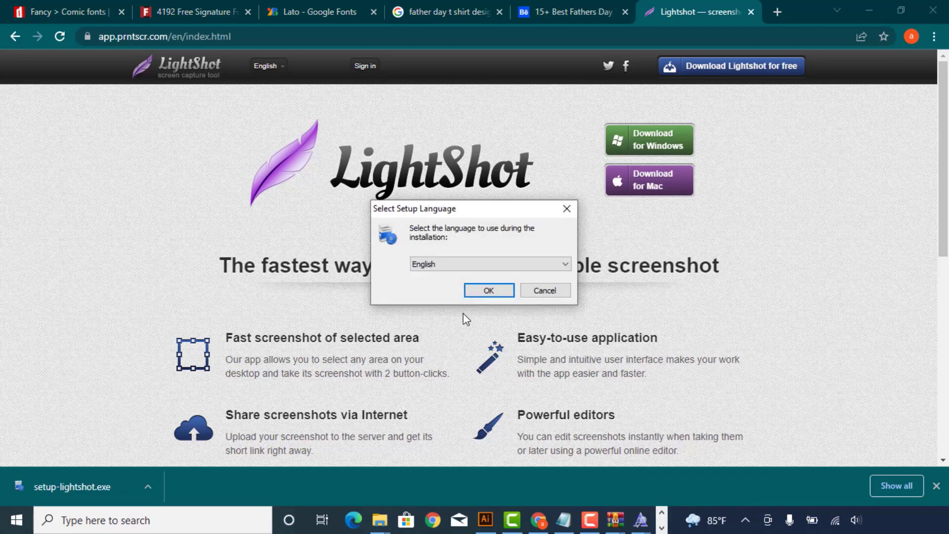
- Start Lightshot setup in English and accept the license agreement
left_click(497, 289)
left_click(390, 327)
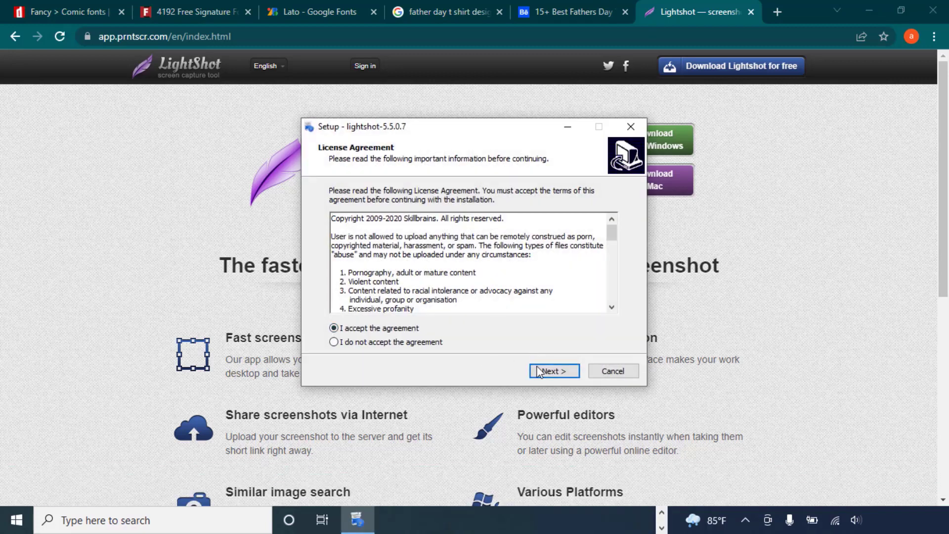
left_click(556, 373)
mouse_move(639, 519)
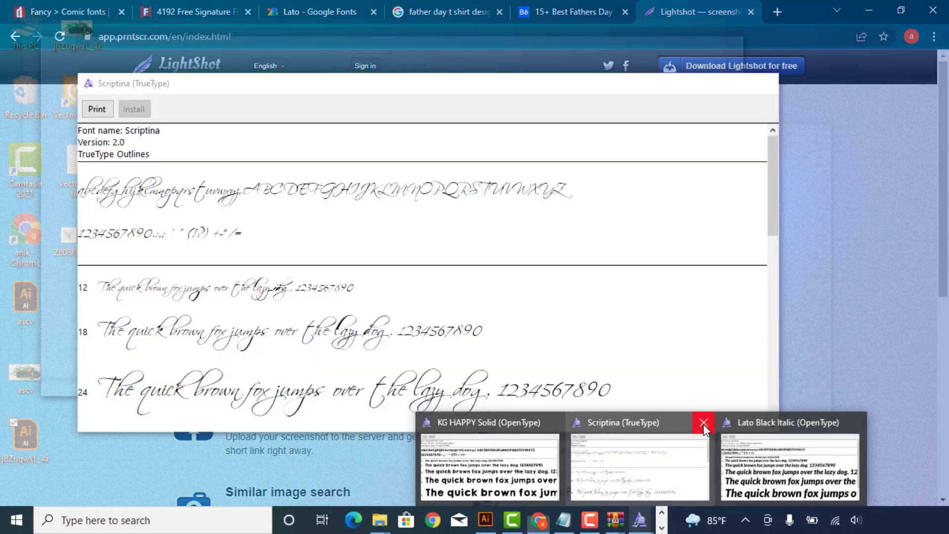
- Close the KG HAPPY Solid, Scriptina and Lato Black Italic font preview windows
left_click(703, 423)
left_click(785, 422)
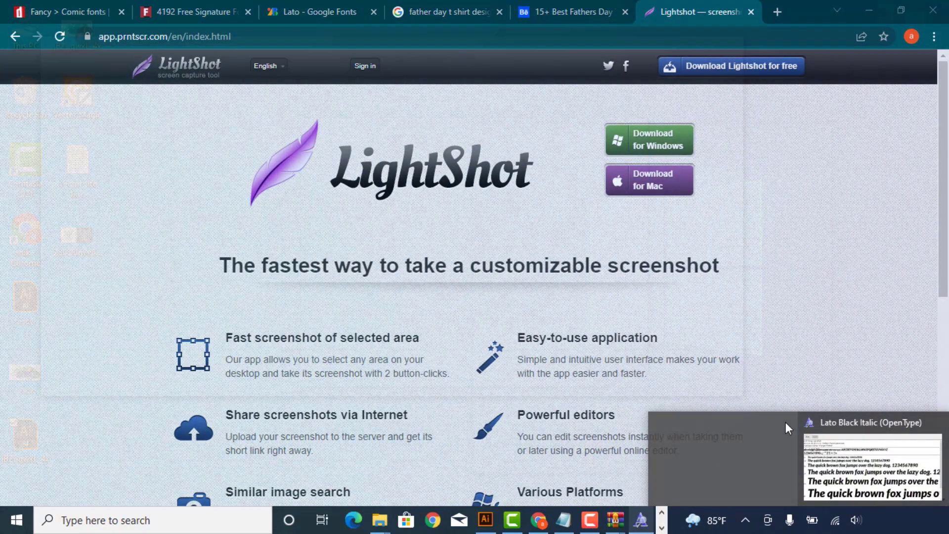
left_click(706, 422)
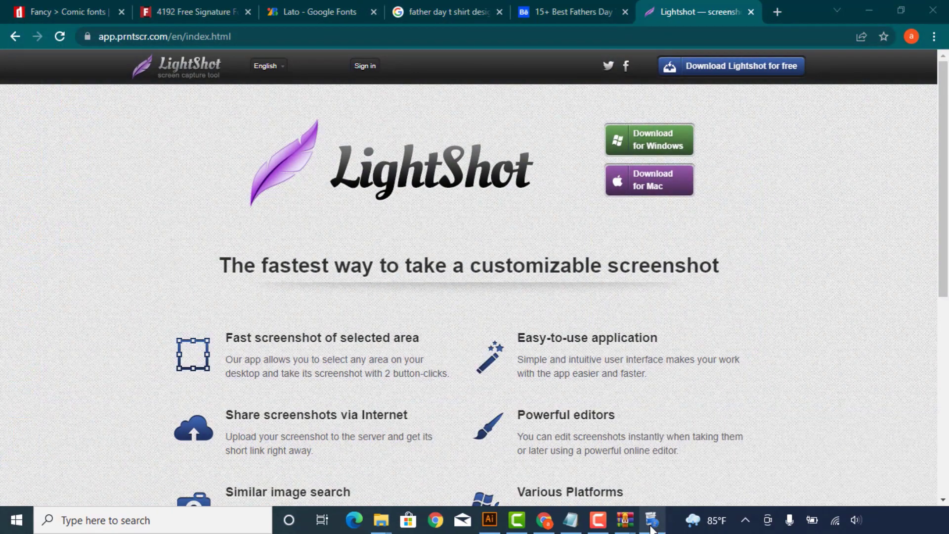
- Finish installing Lightshot 5.5.0.7 and return to the Behance t-shirt design tab
left_click(652, 520)
left_click(566, 373)
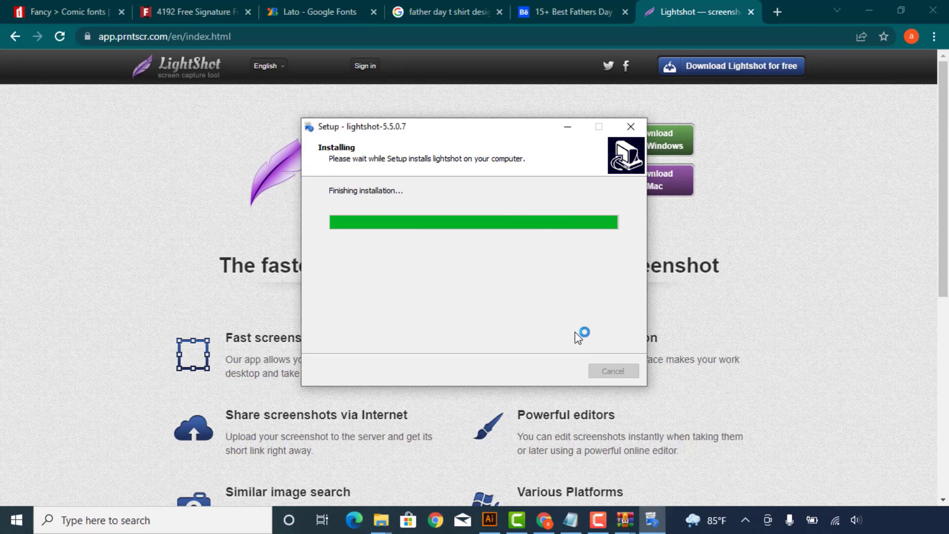
left_click(555, 371)
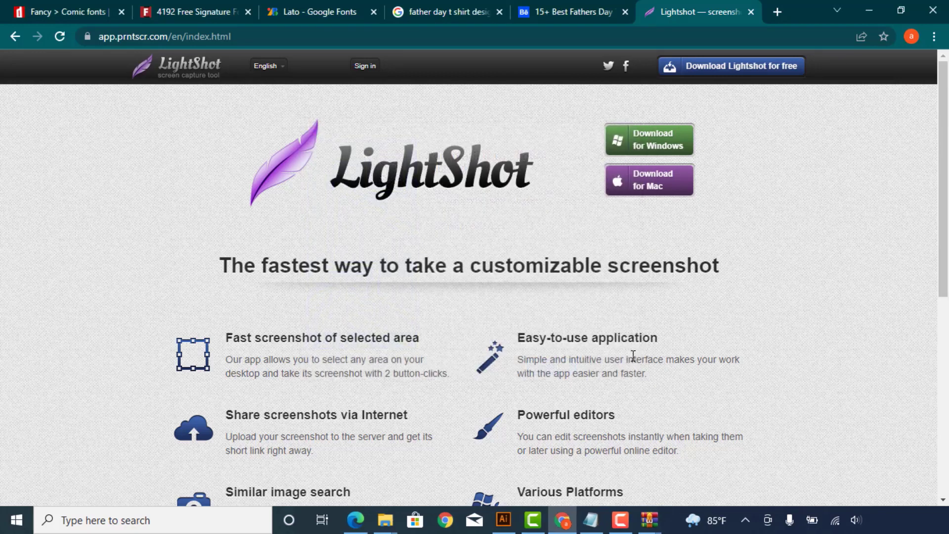
left_click(578, 9)
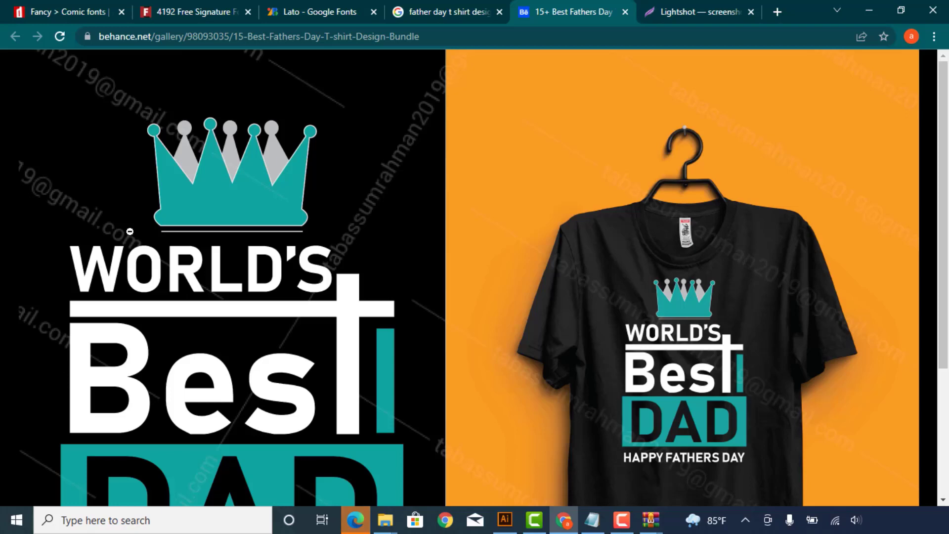
- Use Lightshot's Print Screen capture to mark a tight 399x93 area around the word WORLD'S
key("Print")
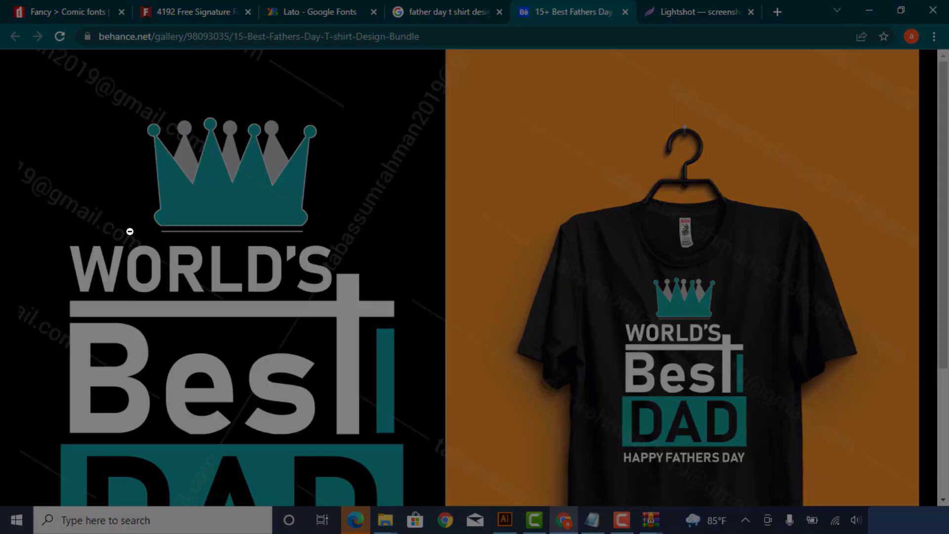
key("Escape")
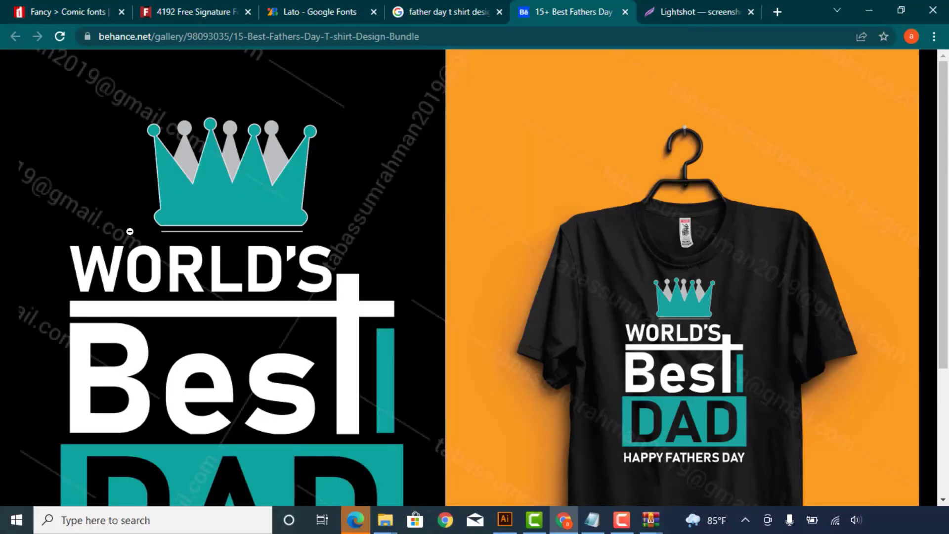
key("Print")
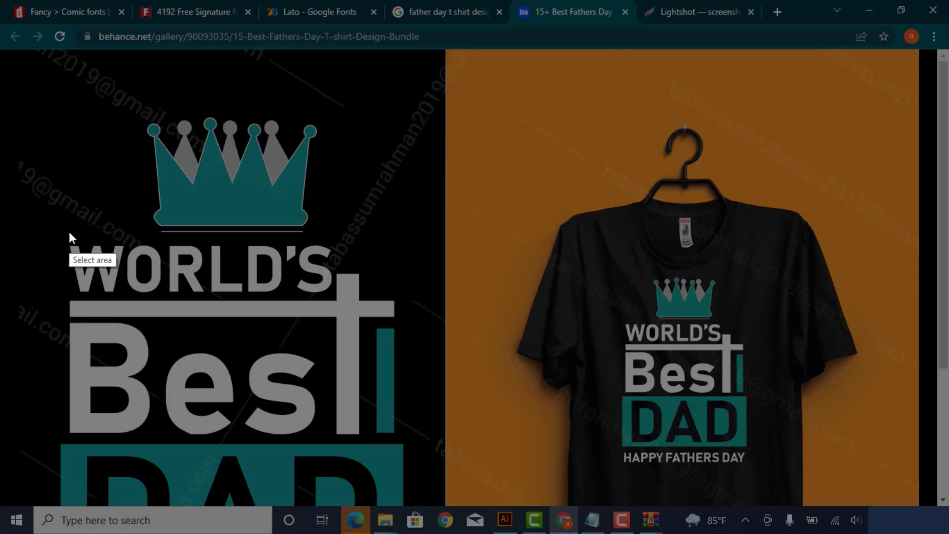
mouse_move(58, 228)
left_mouse_down()
mouse_move(71, 241)
mouse_move(336, 299)
left_mouse_up()
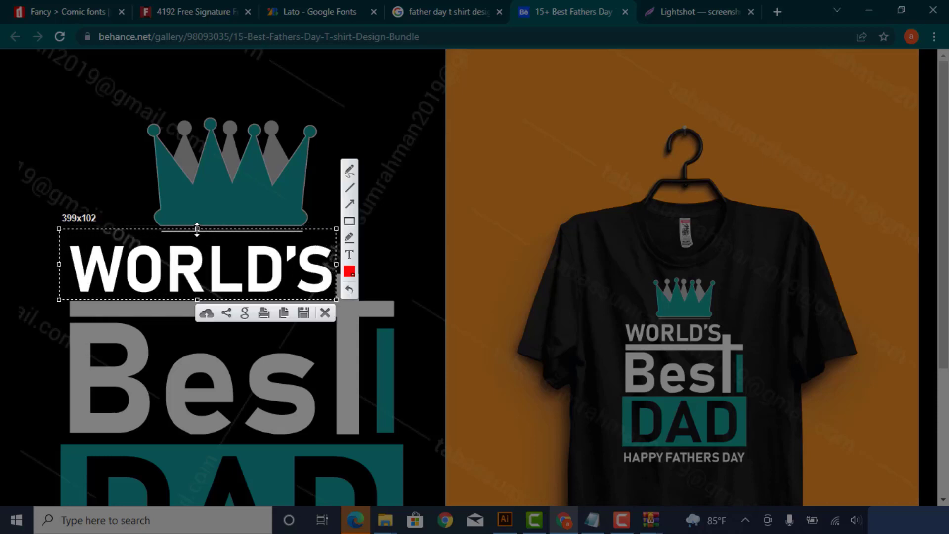
left_click_drag(197, 228, 198, 235)
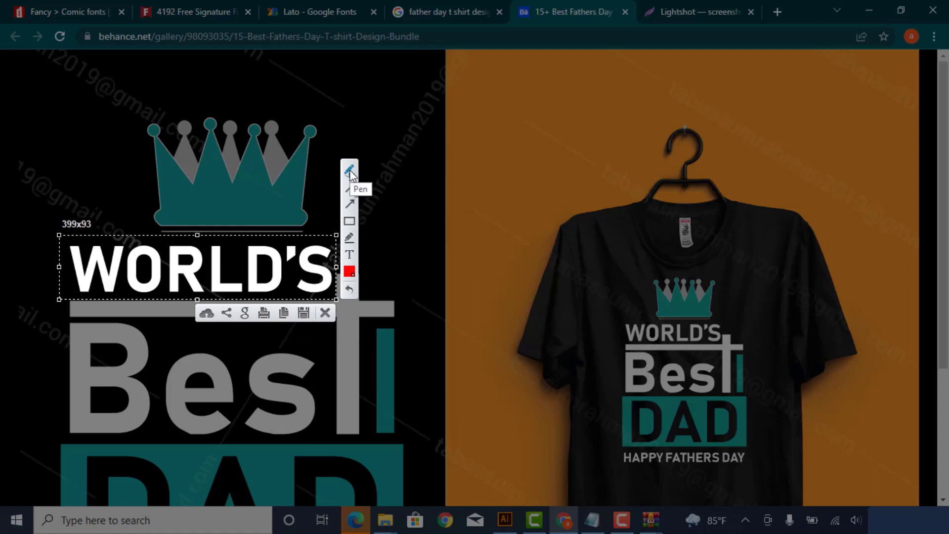
mouse_move(264, 249)
left_mouse_down()
mouse_move(242, 274)
mouse_move(196, 272)
left_mouse_up()
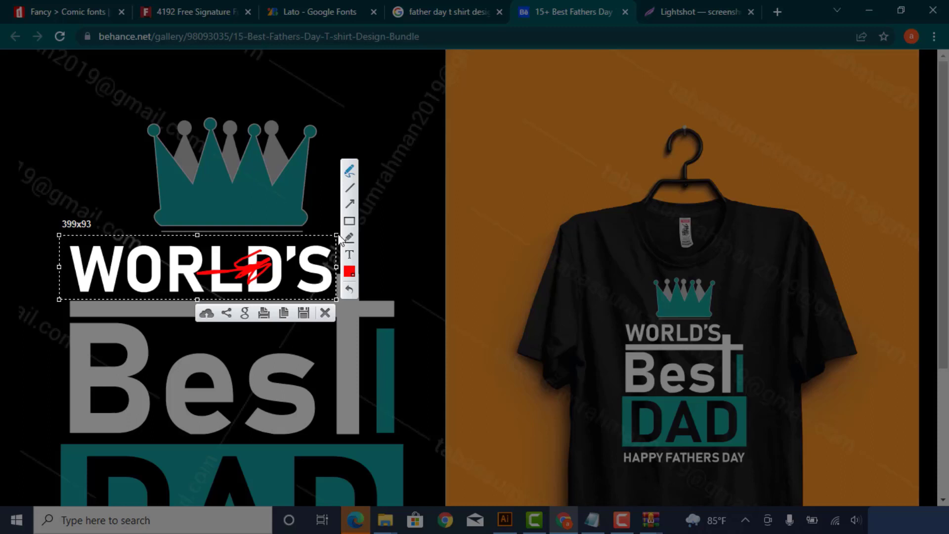
mouse_move(283, 240)
left_mouse_down()
mouse_move(296, 262)
mouse_move(314, 263)
left_mouse_up()
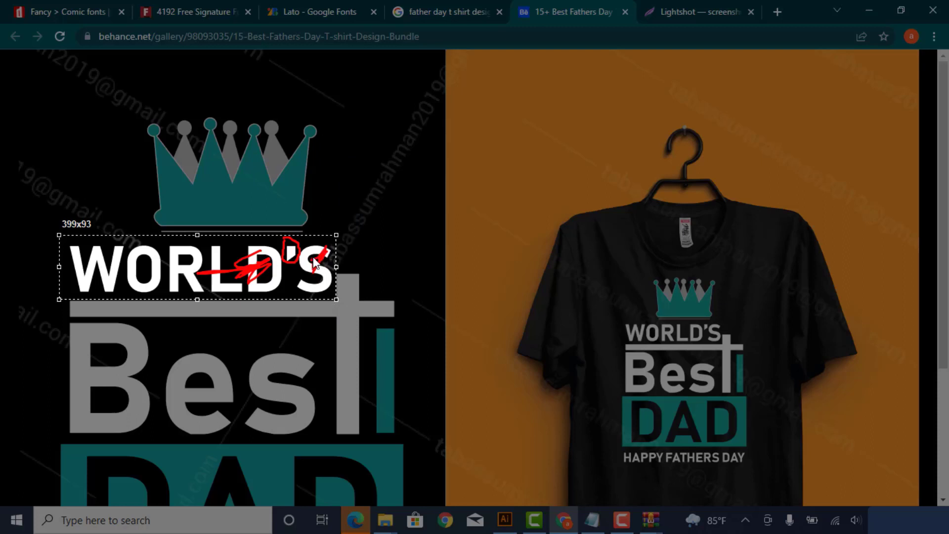
key("ctrl+z")
key("ctrl+z")
key("ctrl+z")
key("ctrl+z")
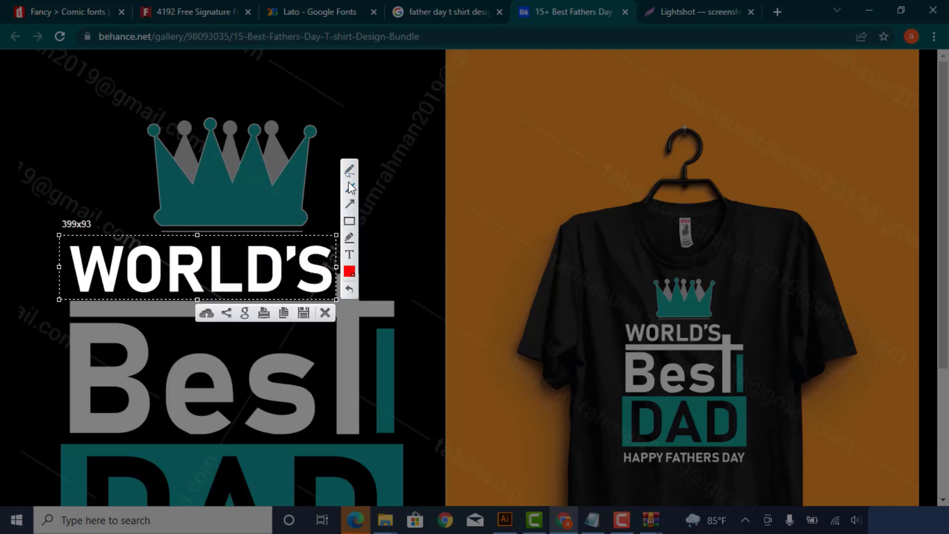
left_click(350, 187)
left_click_drag(291, 258, 75, 281)
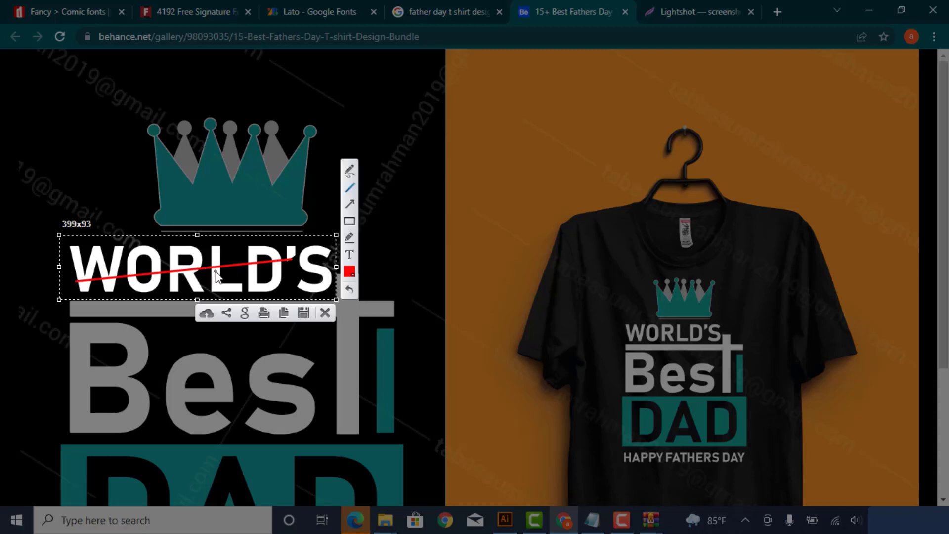
key("ctrl+z")
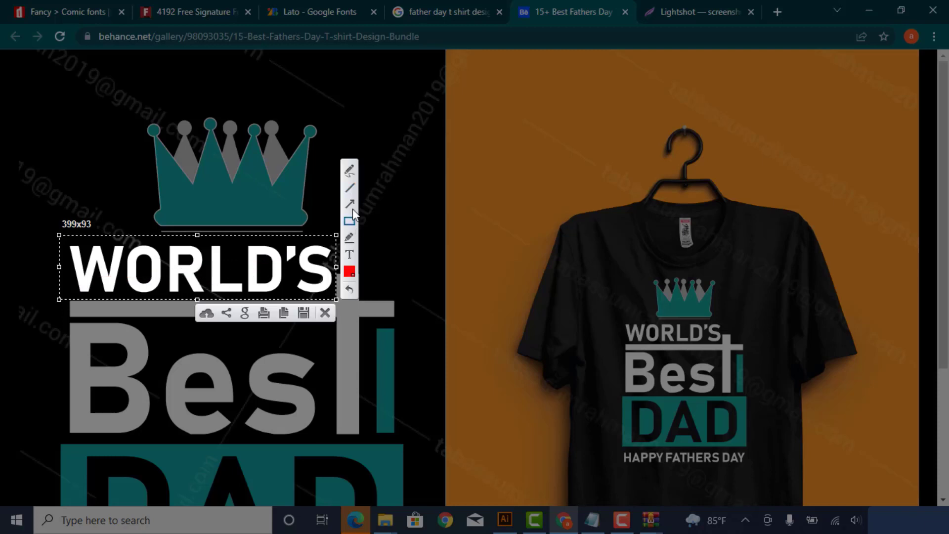
left_click(350, 203)
left_click_drag(86, 287, 294, 269)
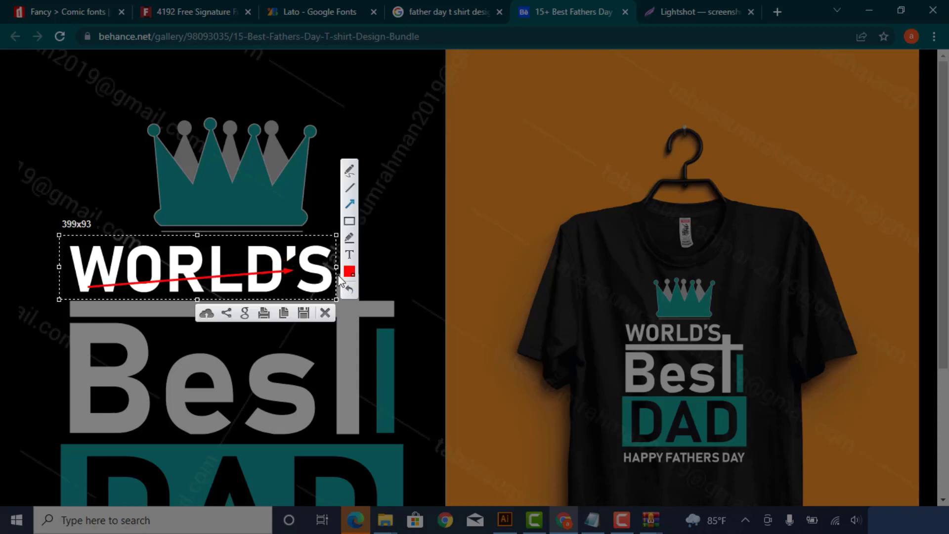
key("ctrl+z")
left_click(355, 239)
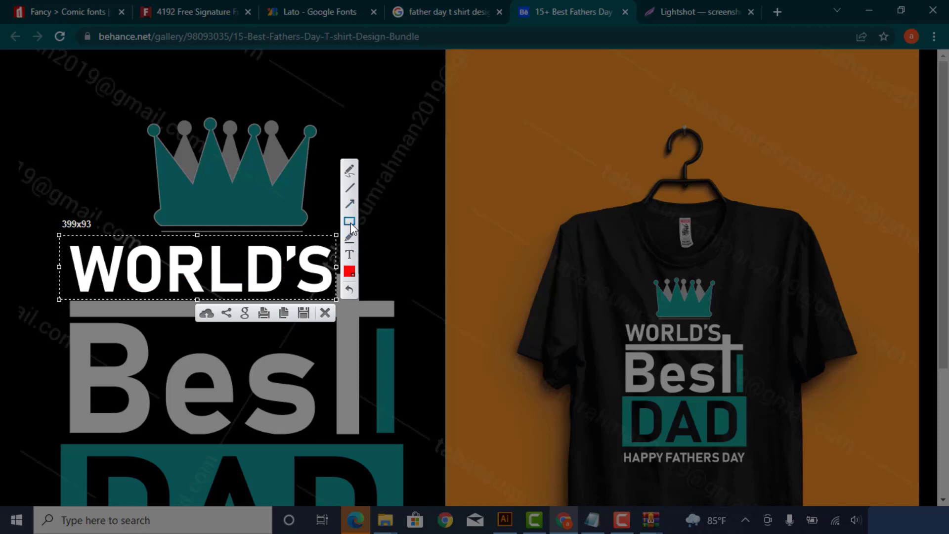
left_click(349, 221)
left_click_drag(238, 242, 286, 295)
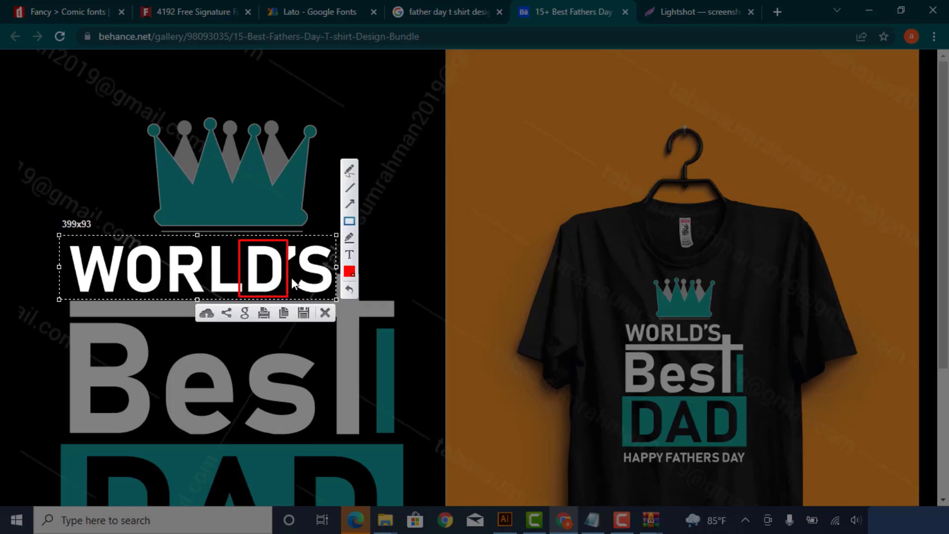
key("ctrl+z")
left_click(349, 238)
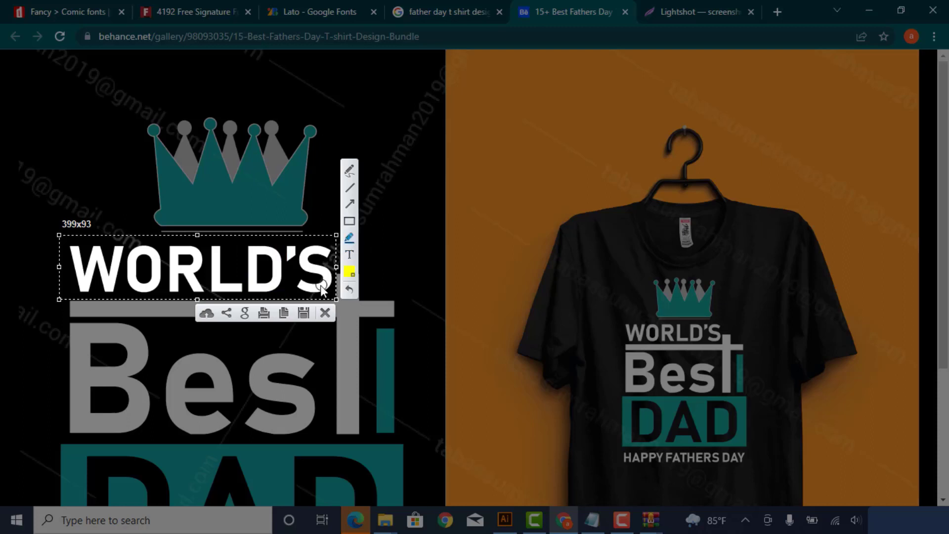
mouse_move(276, 278)
left_mouse_down()
mouse_move(270, 255)
mouse_move(260, 285)
left_mouse_up()
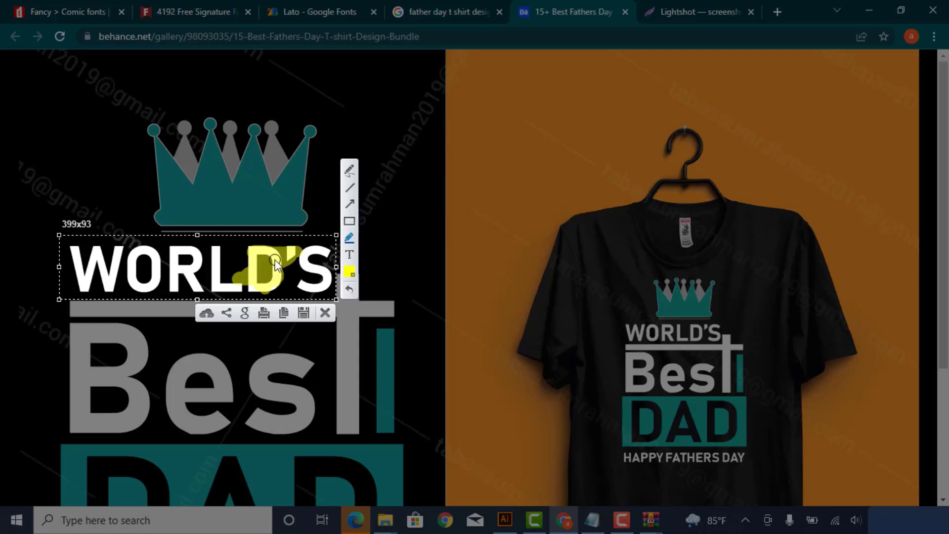
key("ctrl+z")
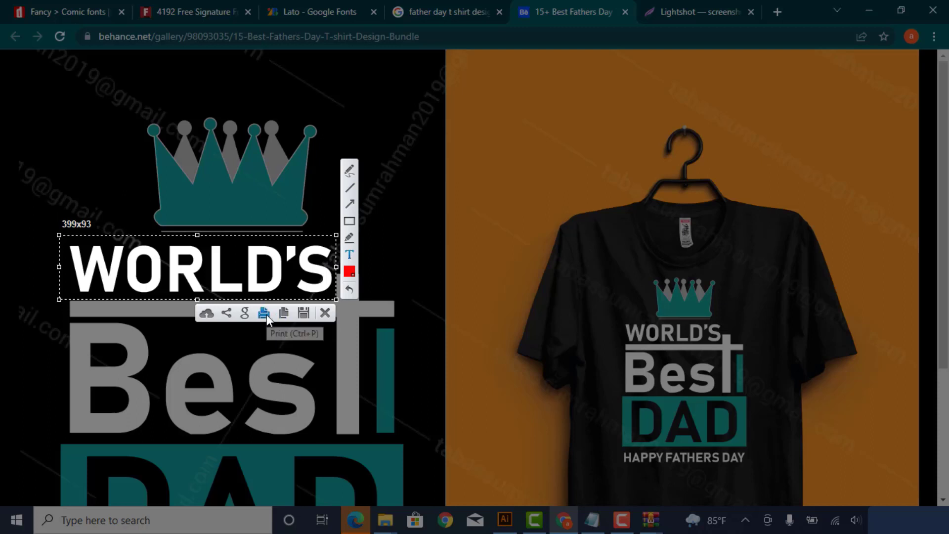
- Save the WORLD'S capture to the Desktop as the PNG Screenshot_1
left_click(302, 312)
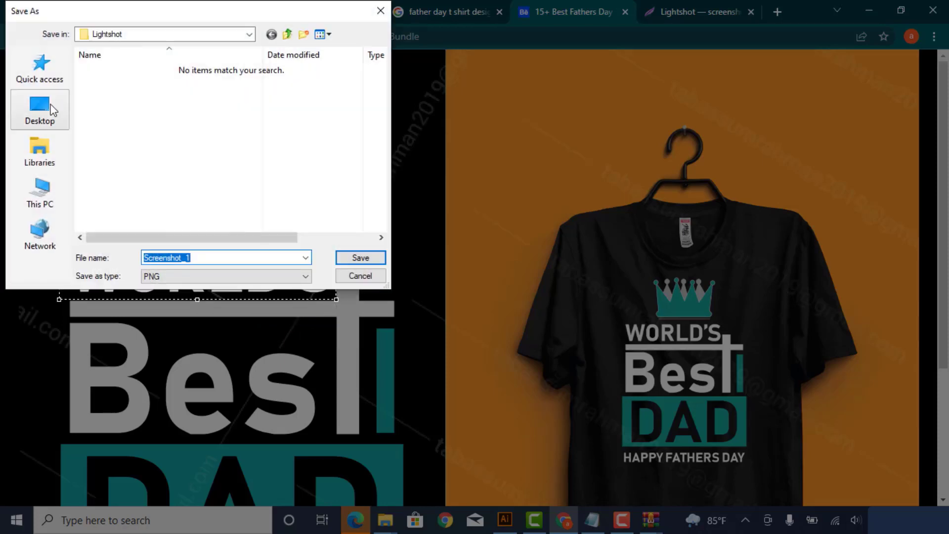
left_click(45, 117)
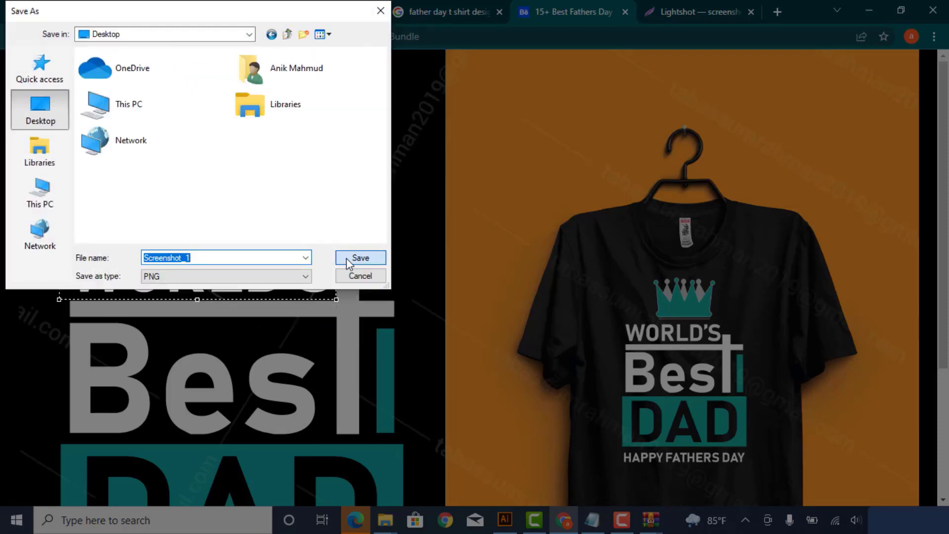
left_click(365, 257)
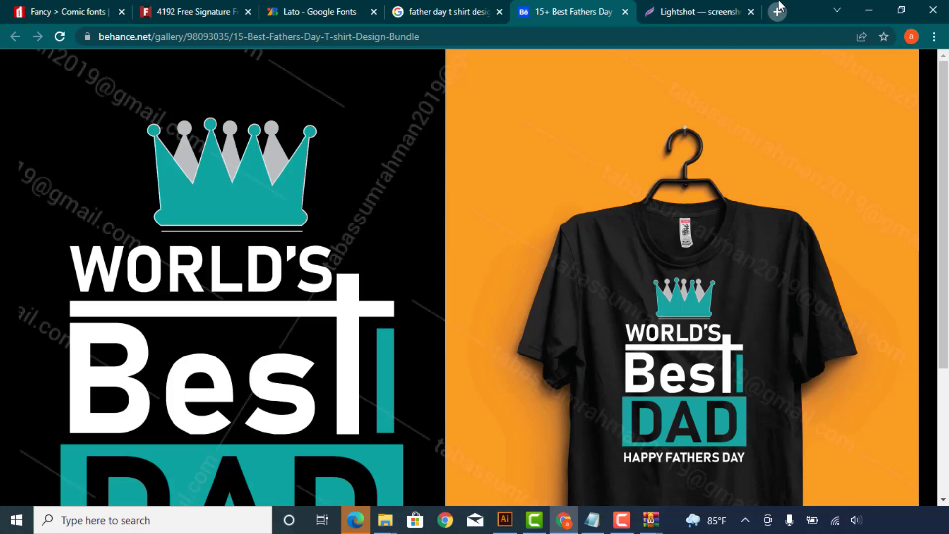
- Search Google for 'online font finder' in a new tab and open MyFonts' WhatTheFont page
left_click(778, 11)
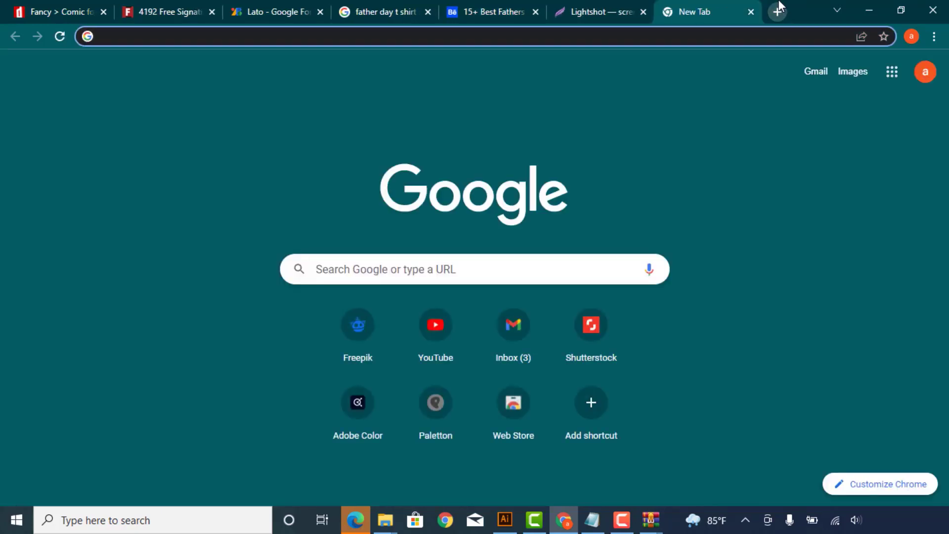
type("o")
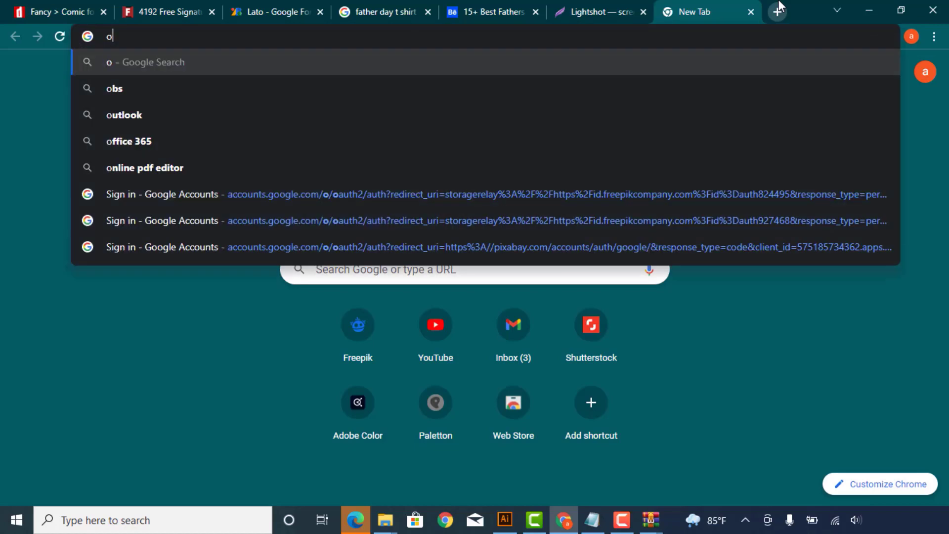
type("nlinw")
key("BackSpace")
type("e ")
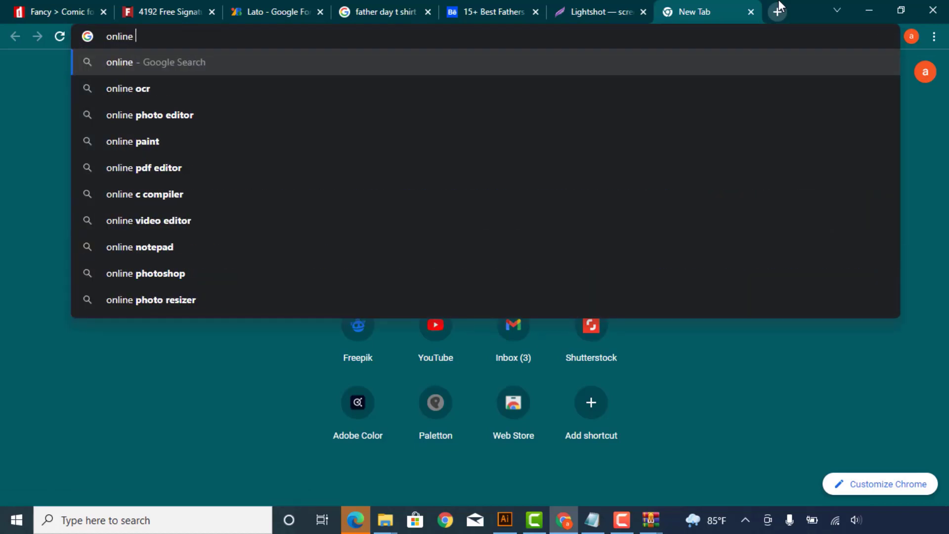
type("fon")
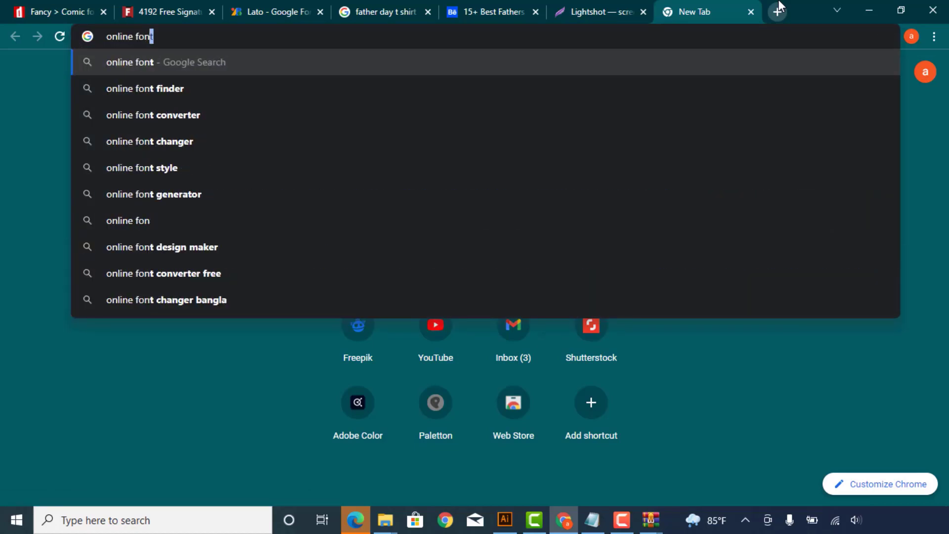
key("Down")
key("Return")
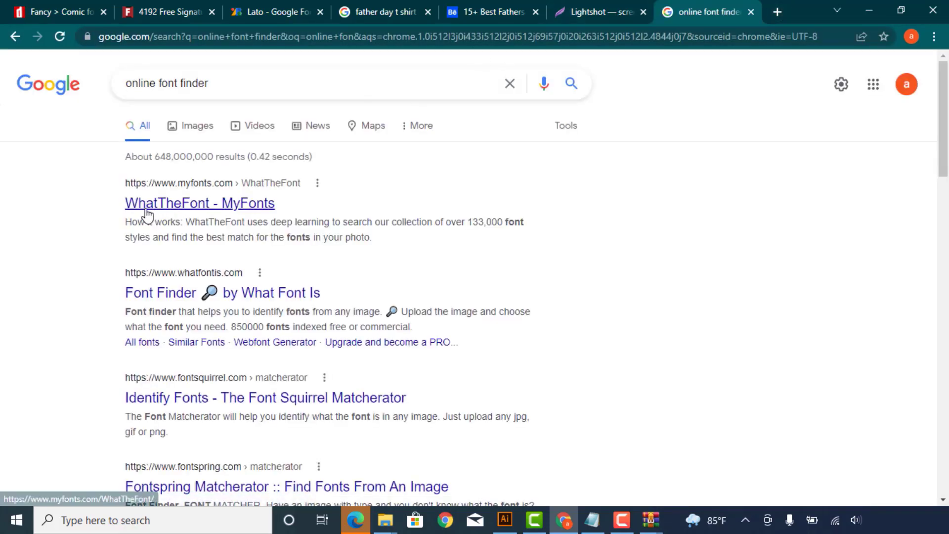
left_click(206, 209)
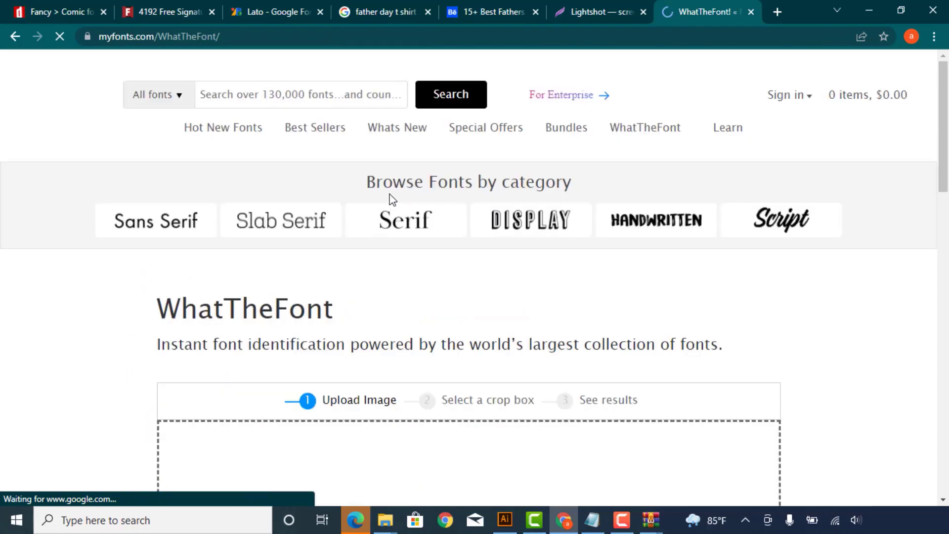
scroll(394, 191, "down", 3)
scroll(413, 183, "down", 1)
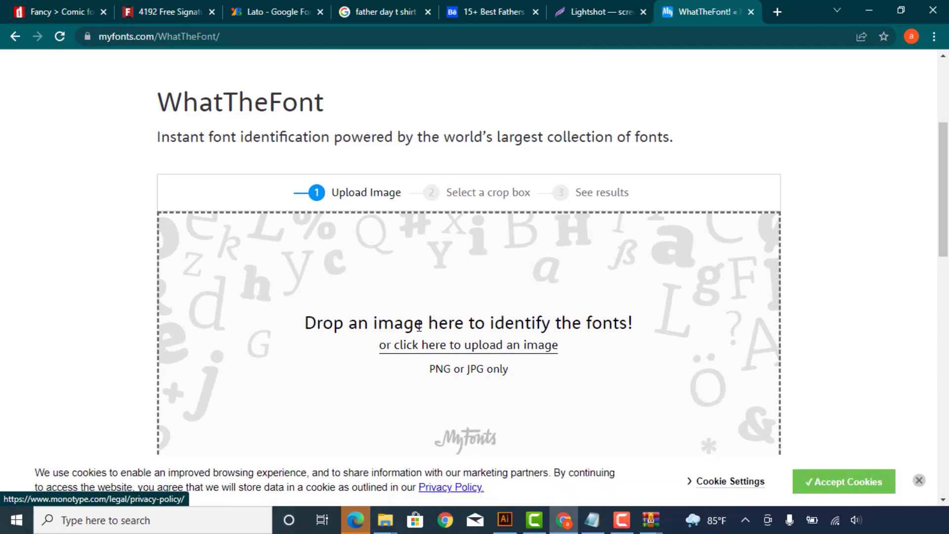
scroll(419, 326, "down", 1)
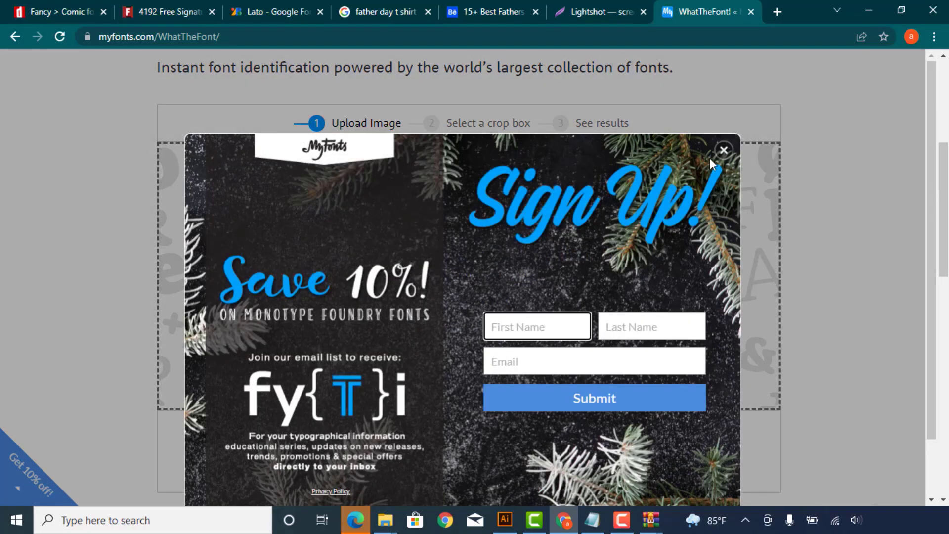
- Dismiss the sign-up popup and upload Screenshot_1 from the Desktop to WhatTheFont
left_click(723, 150)
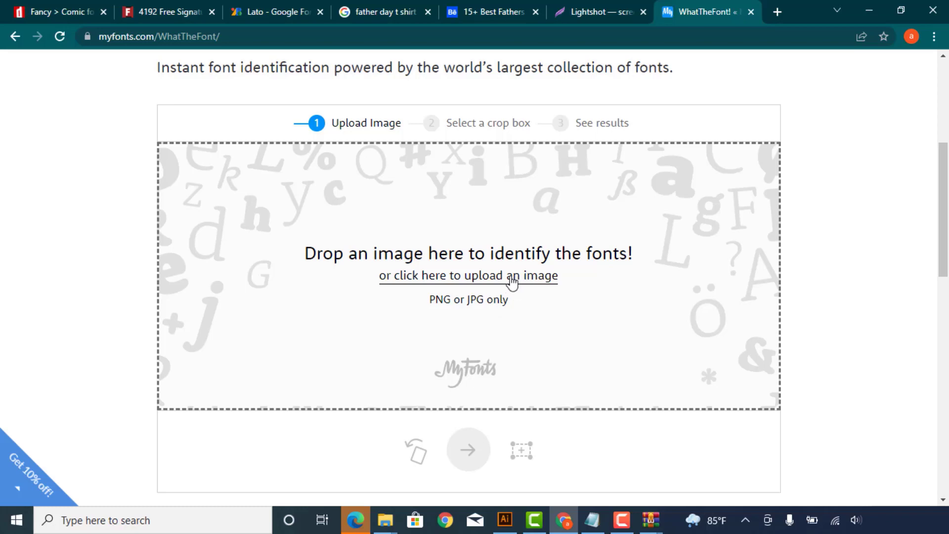
left_click(532, 276)
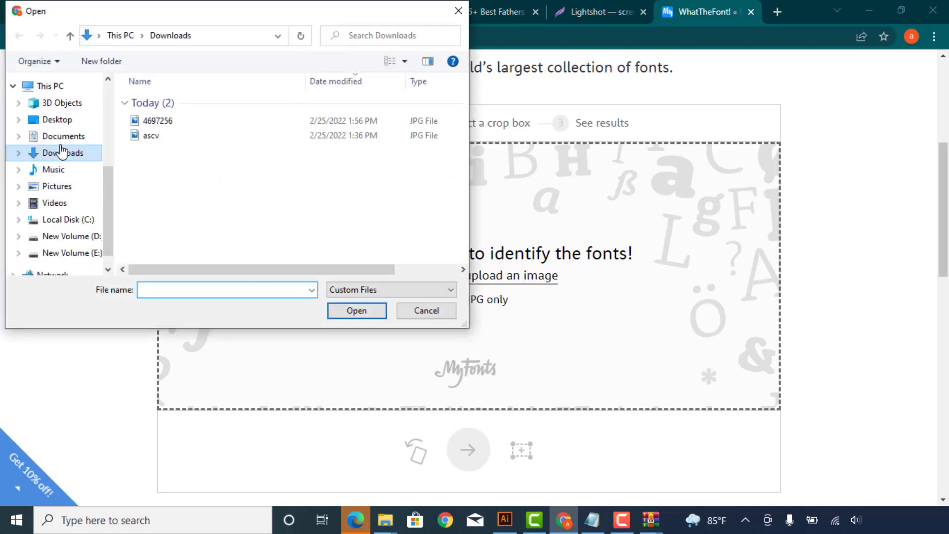
left_click(58, 120)
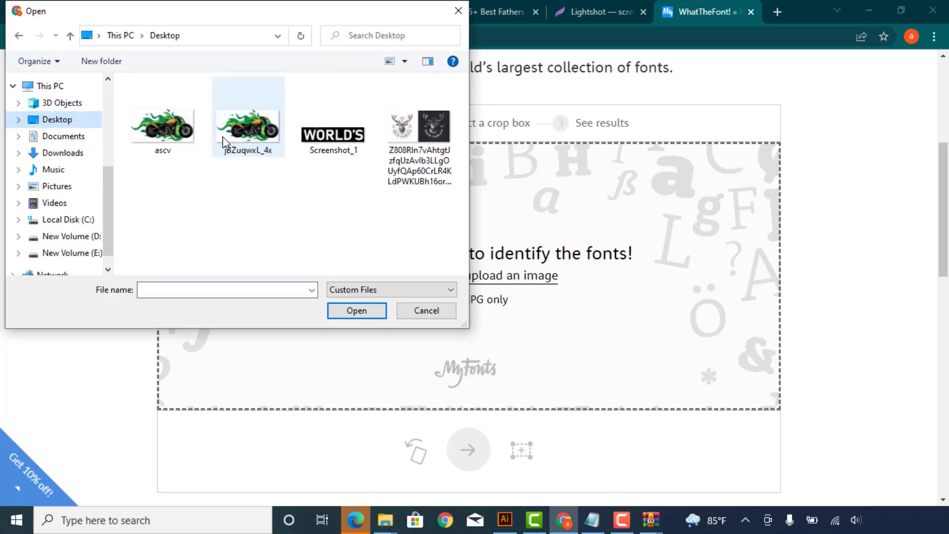
double_click(319, 138)
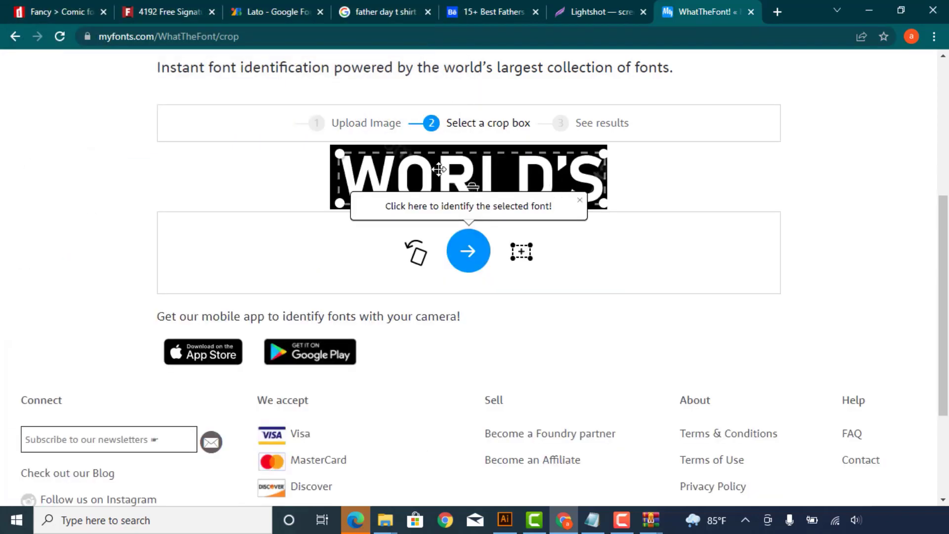
- Fit the crop box tightly around the WORLD'S lettering
scroll(439, 169, "up", 1)
left_click(580, 269)
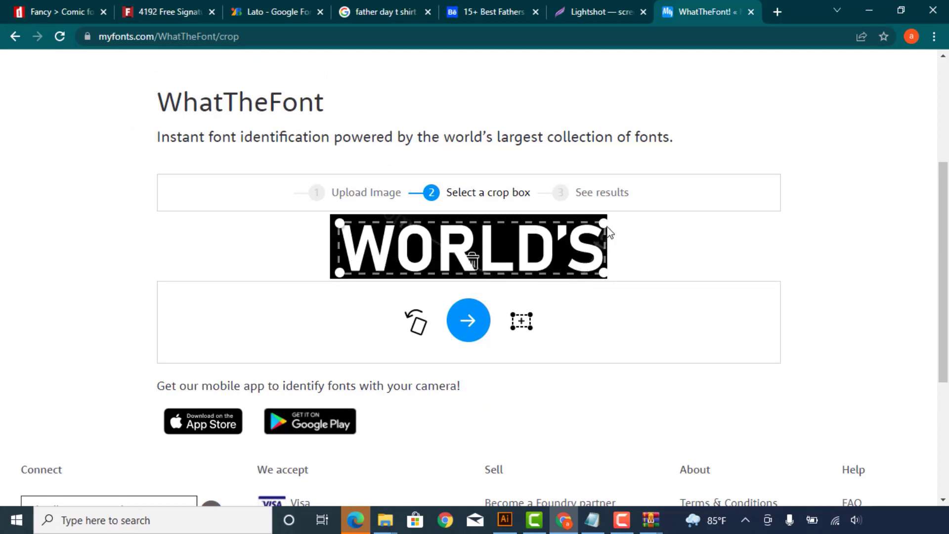
mouse_move(607, 229)
left_mouse_down()
mouse_move(589, 274)
mouse_move(605, 221)
left_mouse_up()
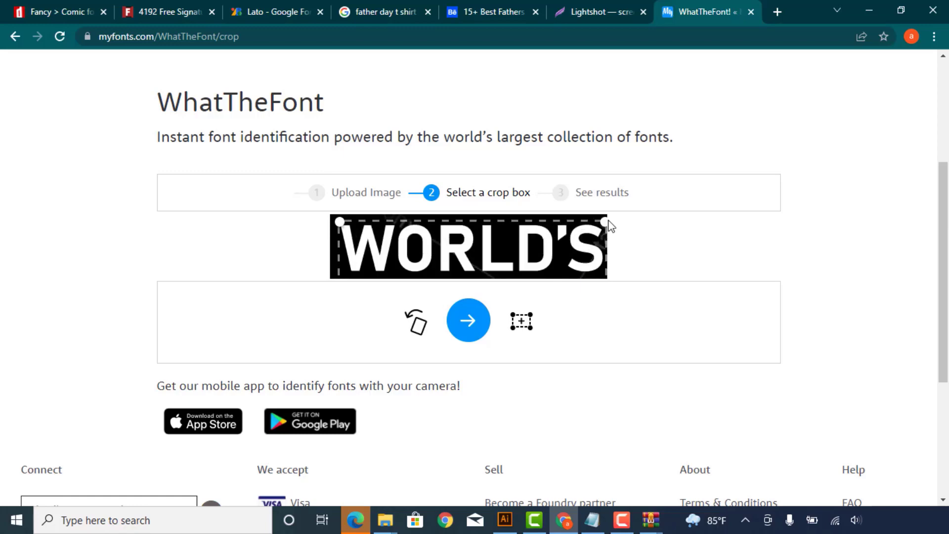
left_click_drag(540, 236, 537, 232)
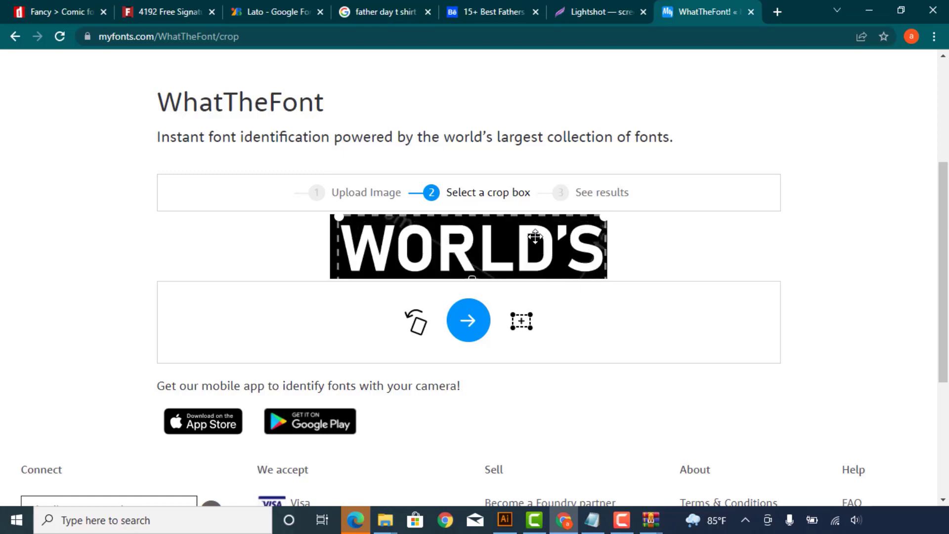
- Identify the font, finding Hurley Sans by Tyfomono as top match, and select its name
left_click(469, 324)
scroll(554, 316, "down", 3)
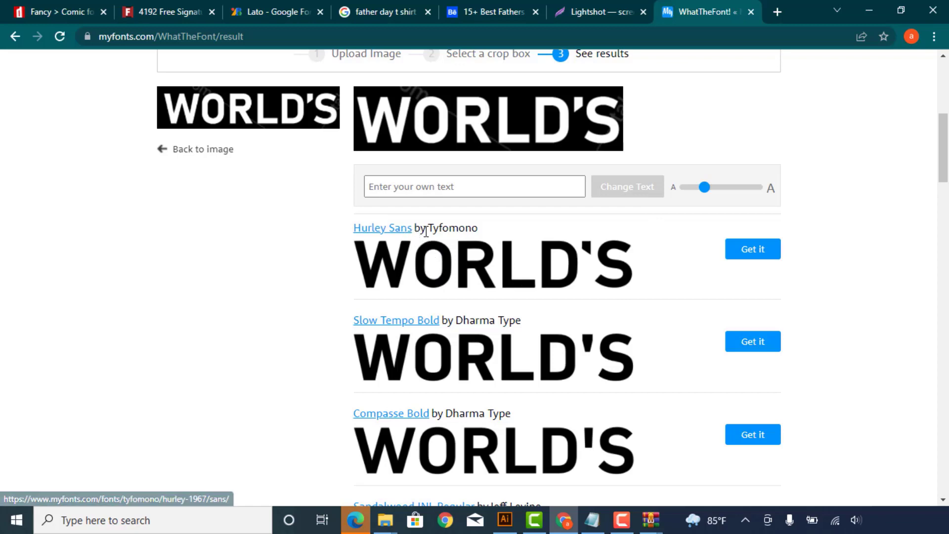
left_click_drag(415, 226, 476, 228)
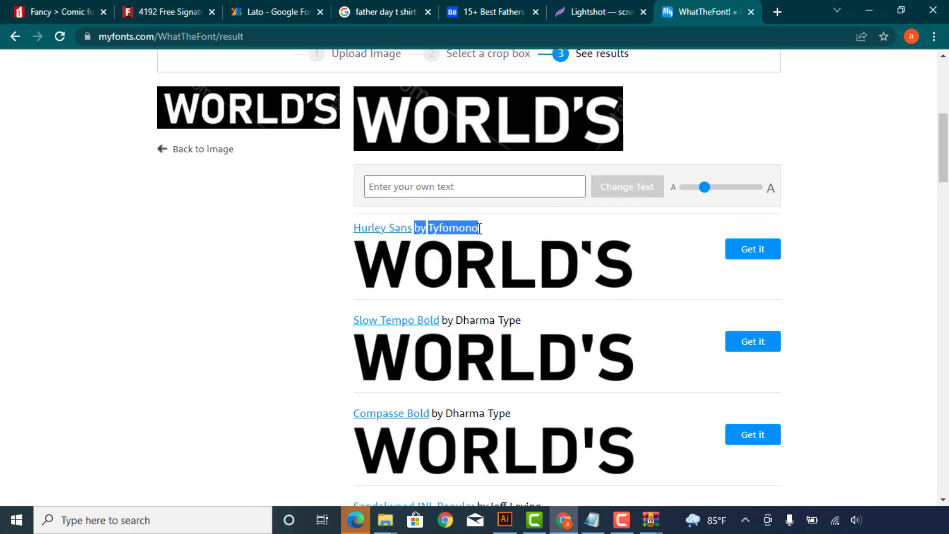
left_click(472, 228)
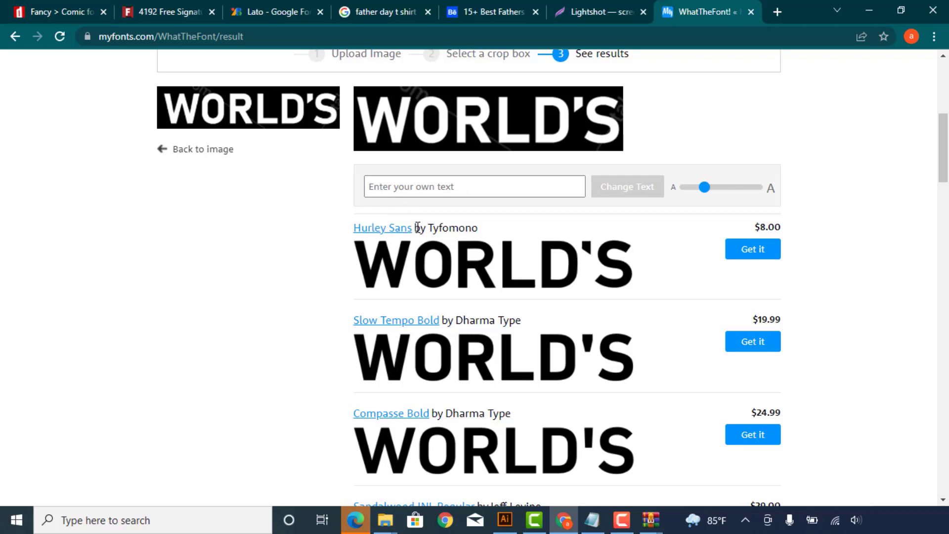
left_click_drag(416, 228, 352, 229)
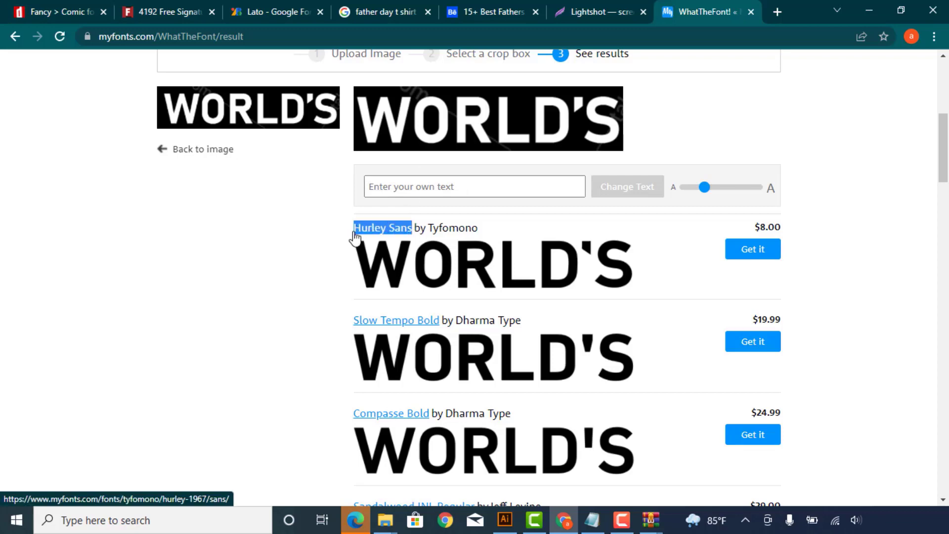
right_click(411, 229)
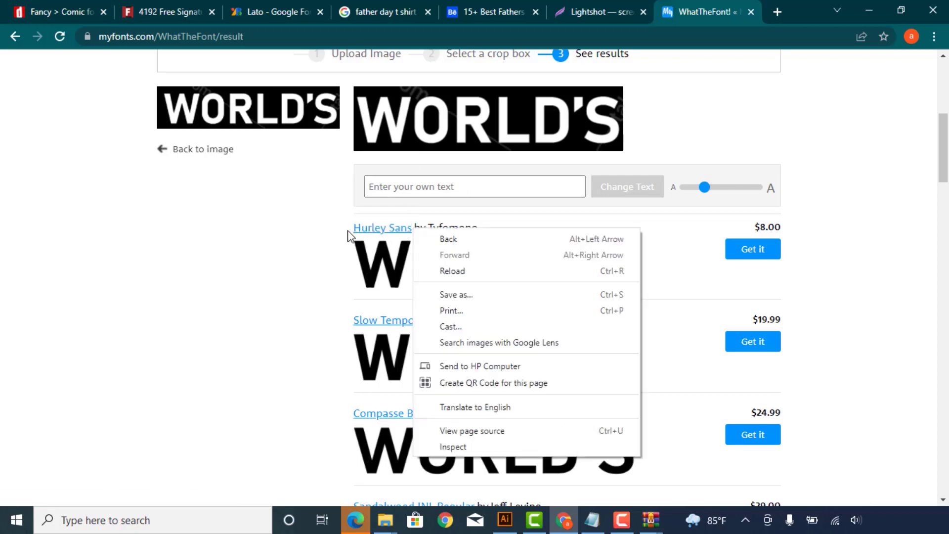
left_click_drag(352, 231, 426, 231)
key("ctrl+c")
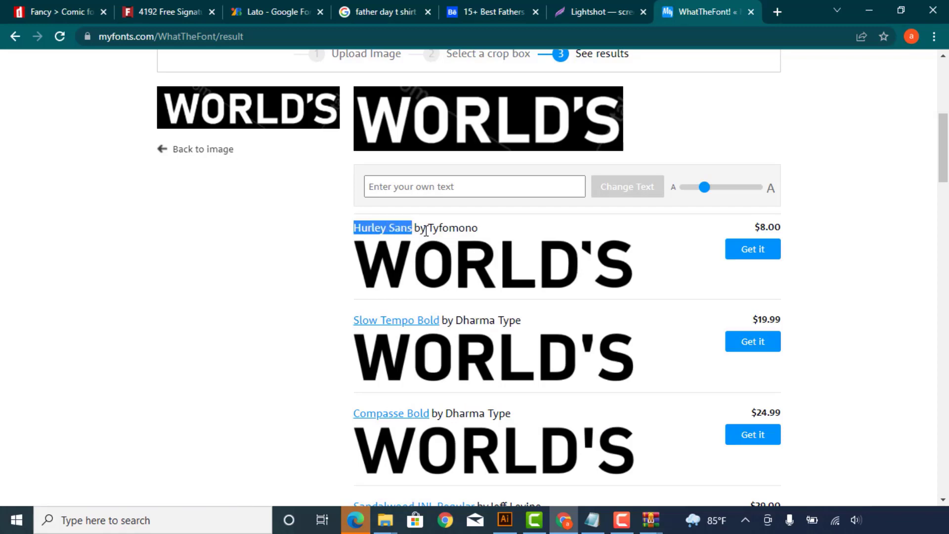
- Search Google for 'Hurley Sans font free download' and open free-fonts.com's Hurley SANS page
left_click(778, 11)
key("ctrl+v")
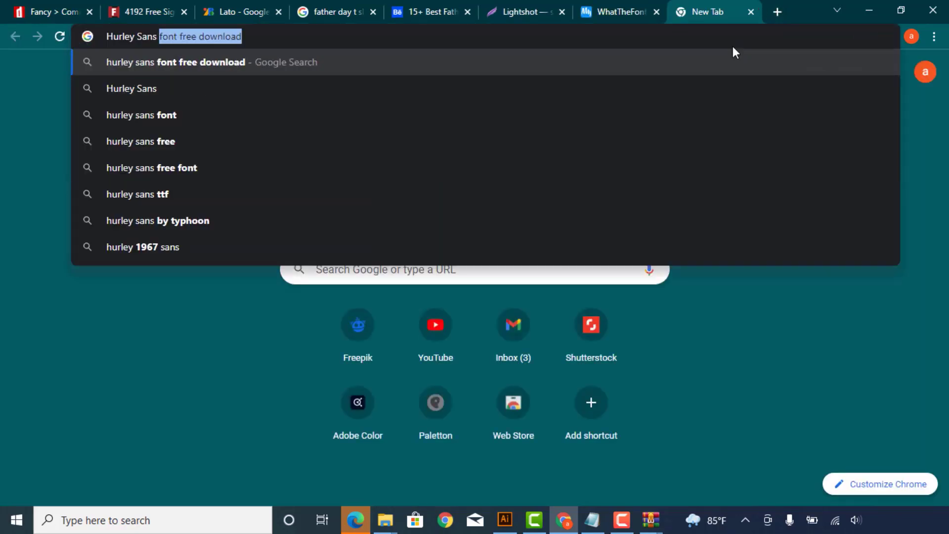
key("Right")
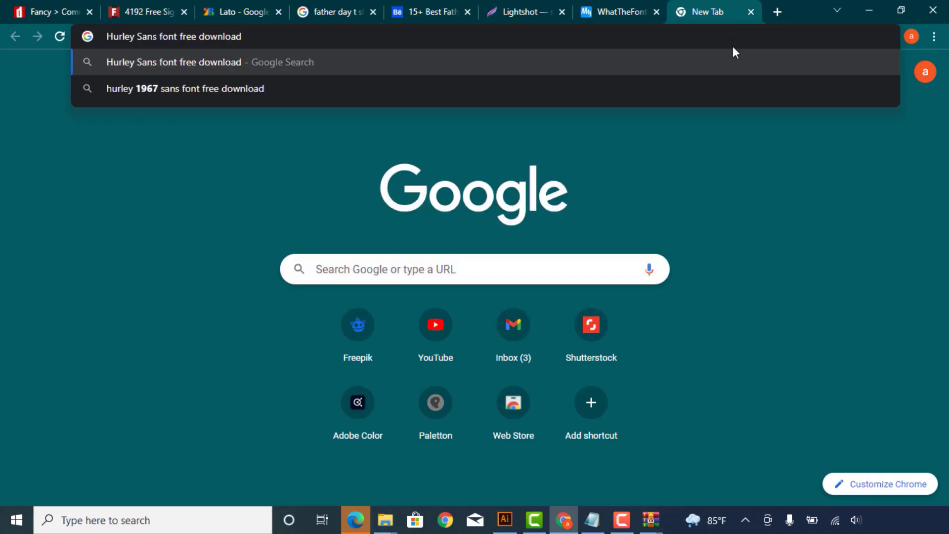
key("Return")
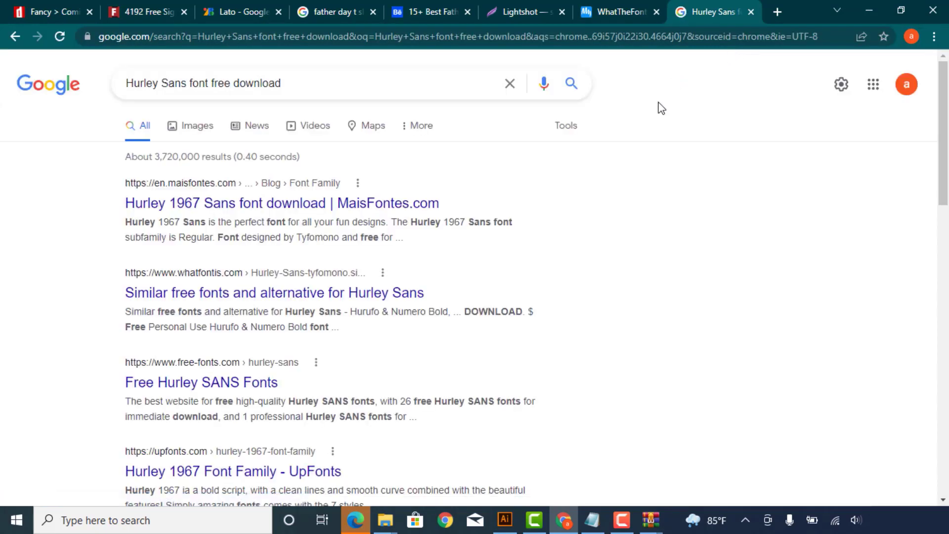
scroll(534, 200, "down", 1)
left_click(136, 312)
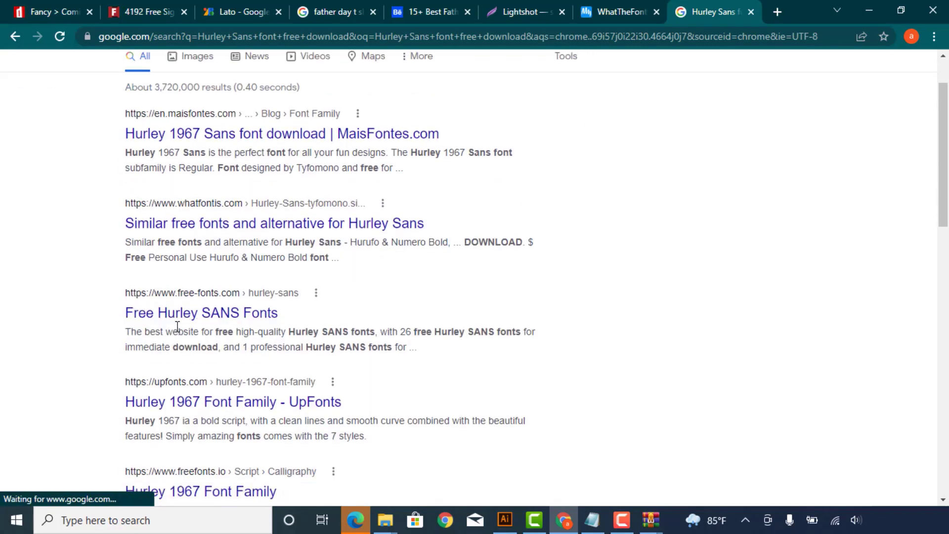
middle_click(221, 319)
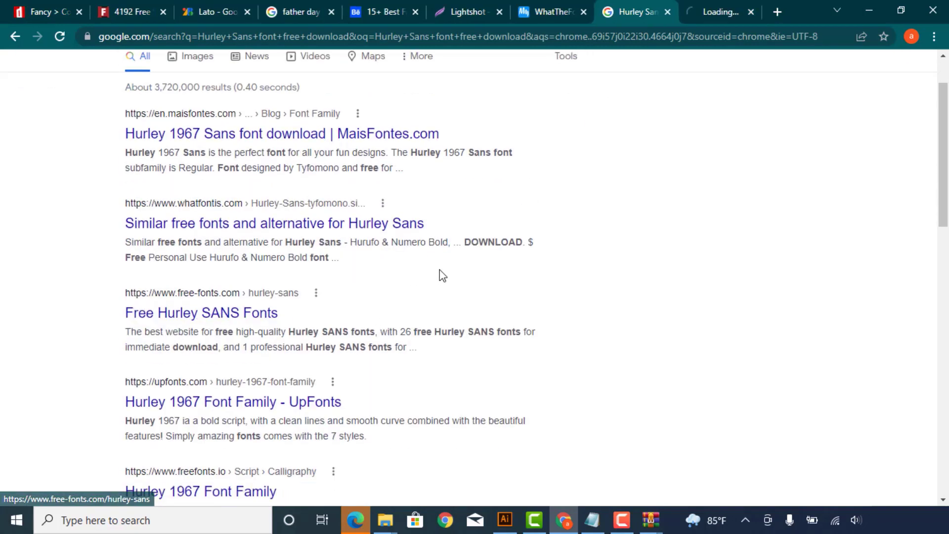
left_click(708, 7)
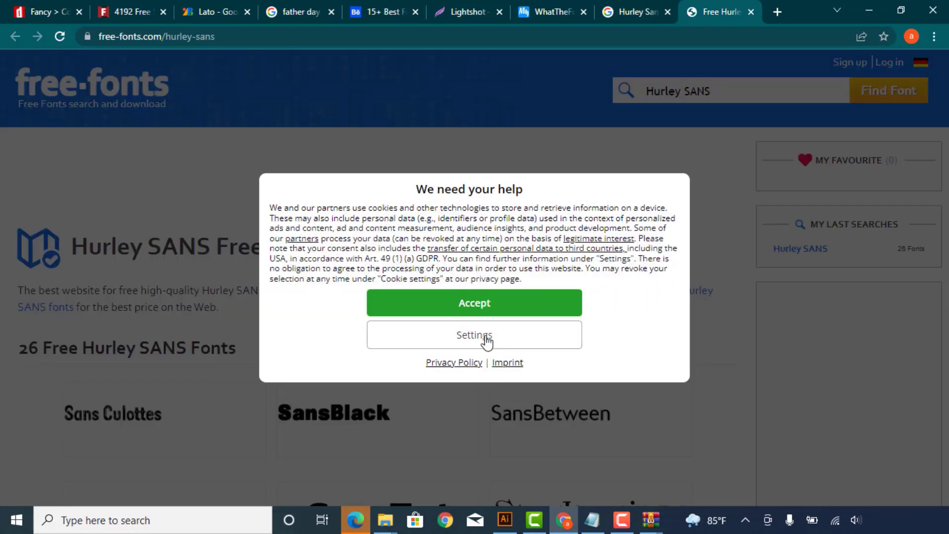
- Accept free-fonts.com's cookie notice and browse its list of 26 Hurley SANS fonts
left_click(475, 309)
scroll(598, 305, "down", 3)
scroll(598, 305, "down", 4)
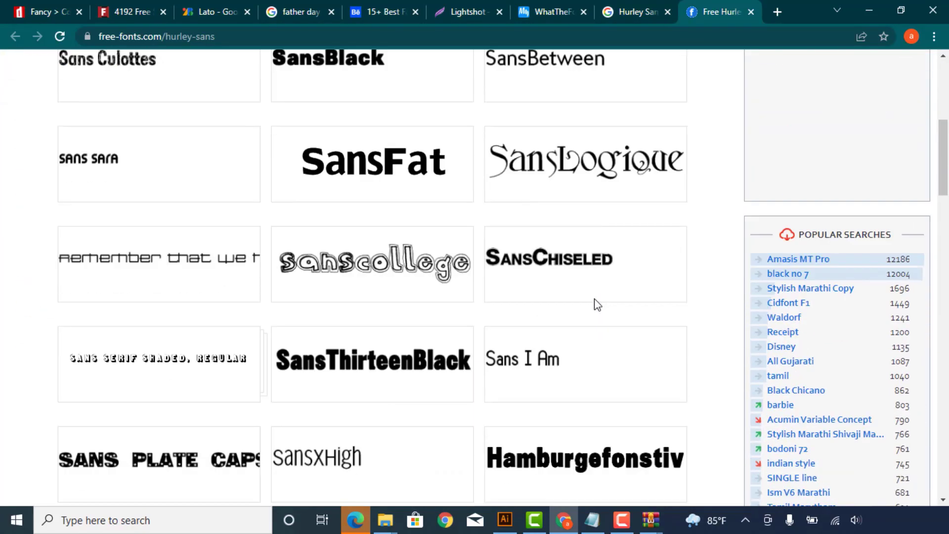
scroll(598, 304, "down", 6)
scroll(596, 305, "down", 8)
scroll(597, 305, "down", 2)
scroll(594, 298, "down", 7)
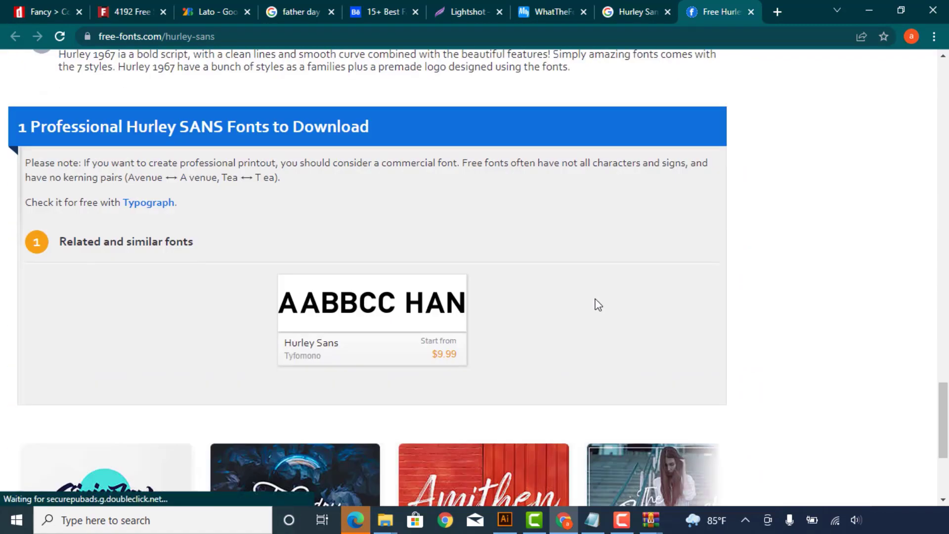
scroll(594, 301, "down", 4)
scroll(594, 301, "up", 9)
scroll(596, 304, "up", 6)
scroll(598, 307, "up", 7)
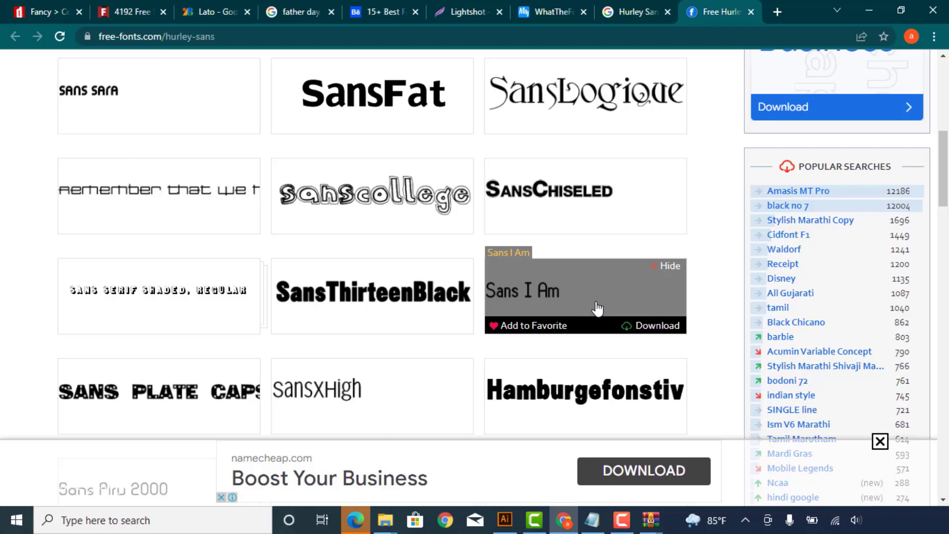
scroll(617, 69, "up", 3)
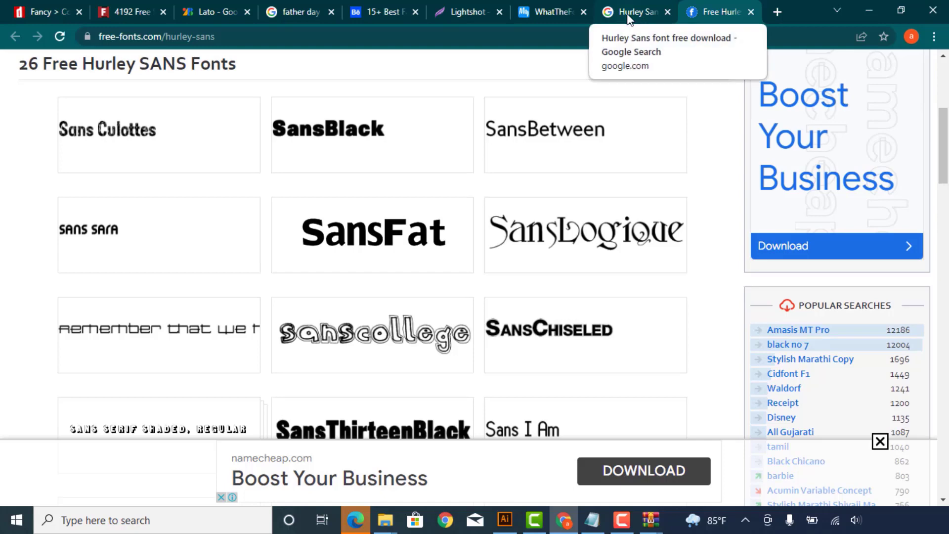
- Open the freefonts.io Hurley 1967 page from the Google results, review it, and close it
left_click(628, 14)
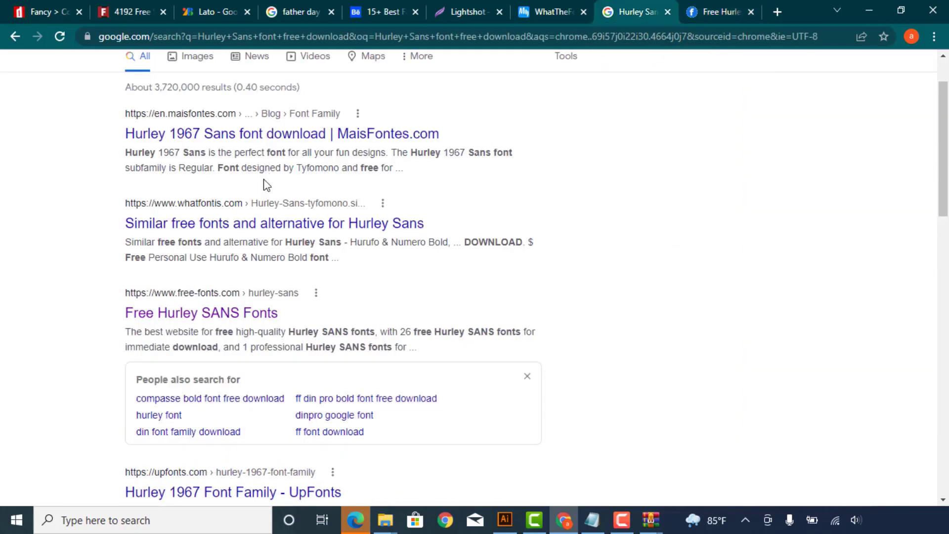
scroll(296, 232, "down", 4)
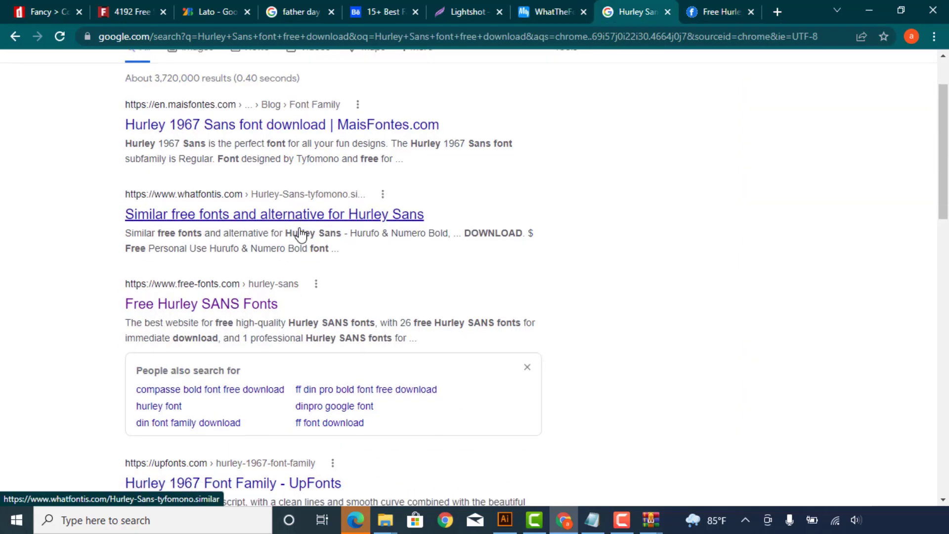
scroll(299, 228, "down", 3)
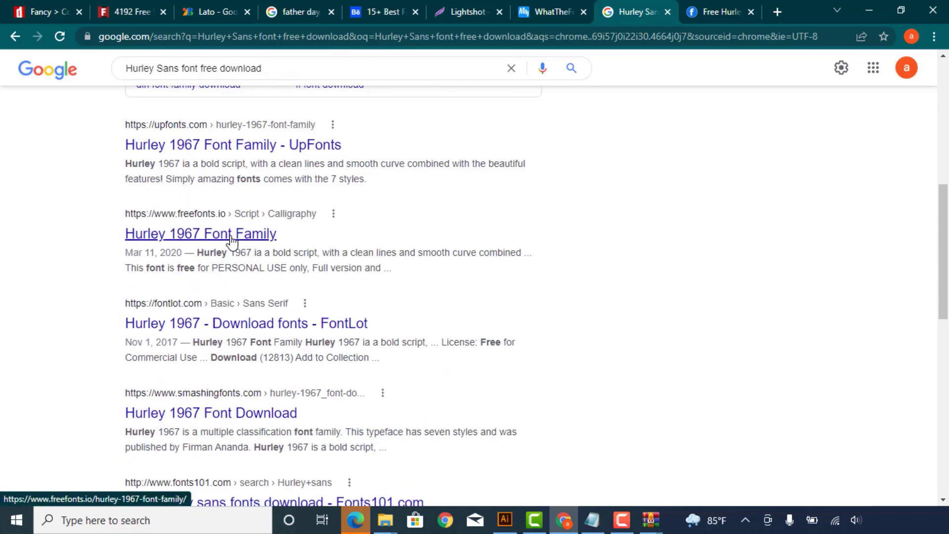
middle_click(231, 236)
scroll(231, 236, "down", 1)
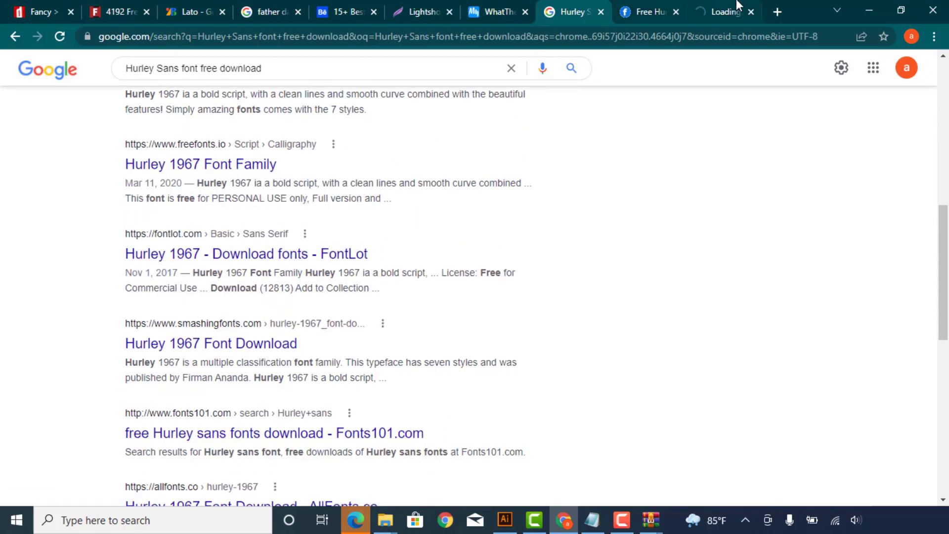
left_click(737, 6)
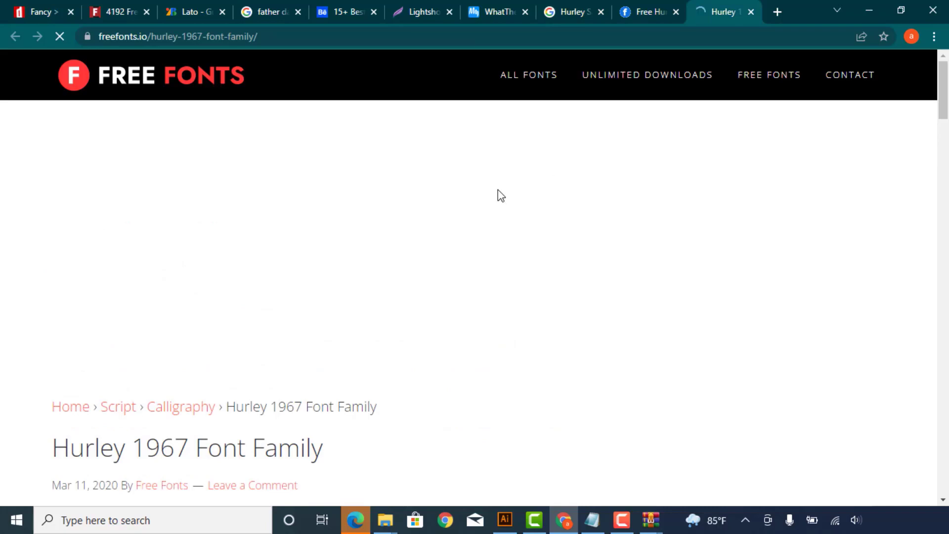
scroll(494, 200, "down", 3)
scroll(488, 205, "down", 3)
scroll(488, 205, "down", 3)
scroll(488, 206, "down", 3)
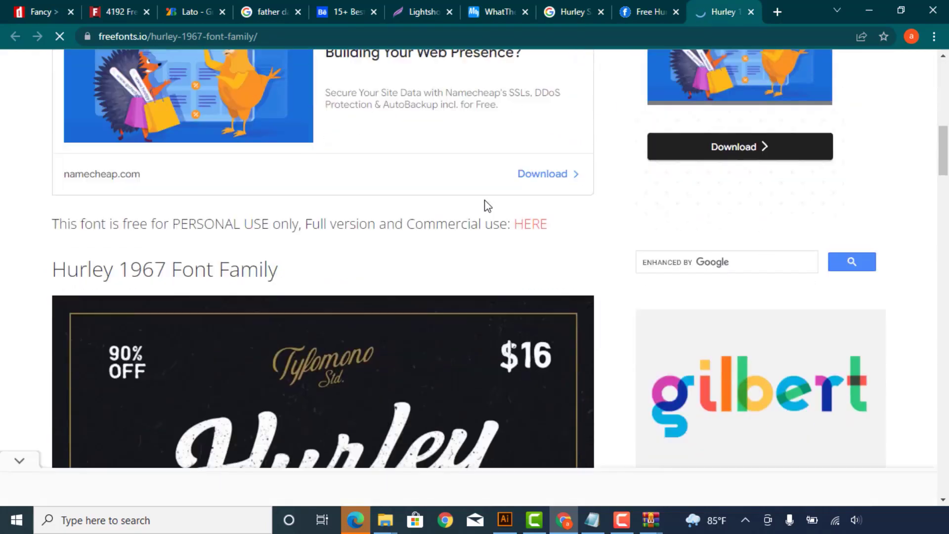
scroll(484, 200, "down", 4)
scroll(484, 200, "down", 4)
scroll(484, 200, "down", 3)
scroll(484, 199, "down", 5)
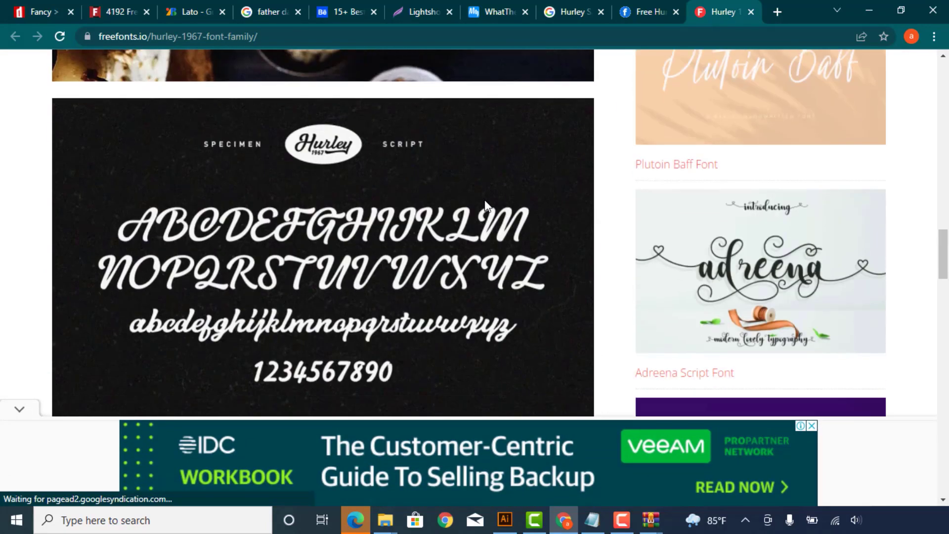
scroll(484, 201, "down", 7)
scroll(450, 206, "up", 5)
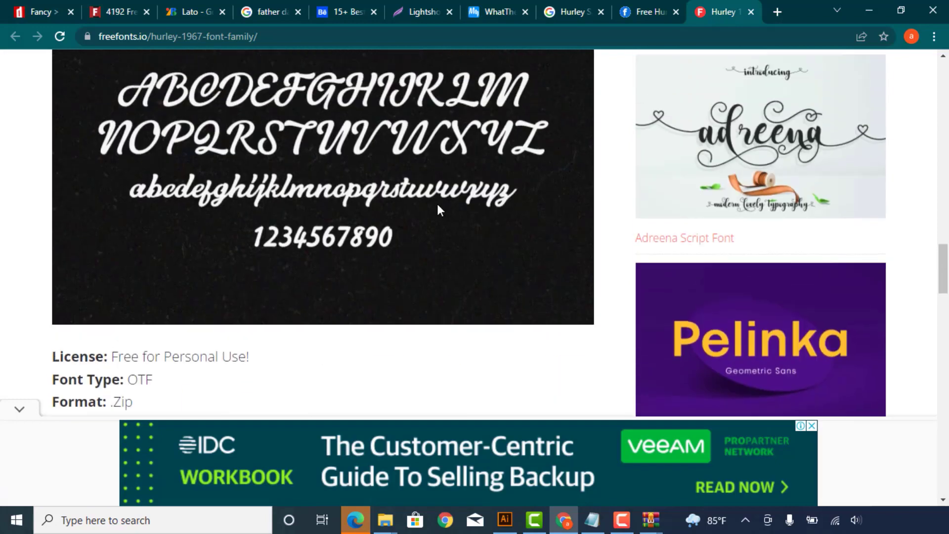
scroll(437, 205, "up", 3)
scroll(437, 204, "up", 1)
scroll(438, 204, "up", 3)
scroll(444, 201, "up", 6)
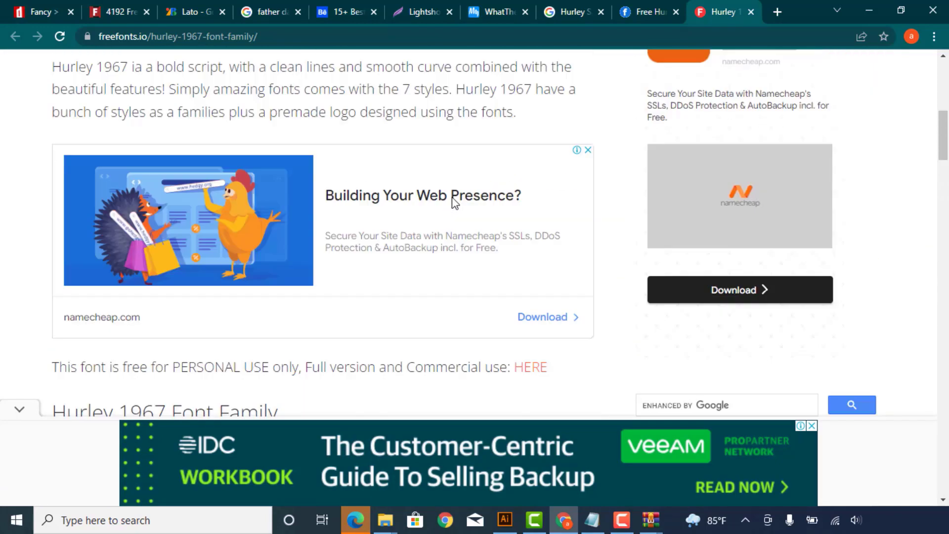
scroll(455, 202, "up", 5)
middle_click(728, 6)
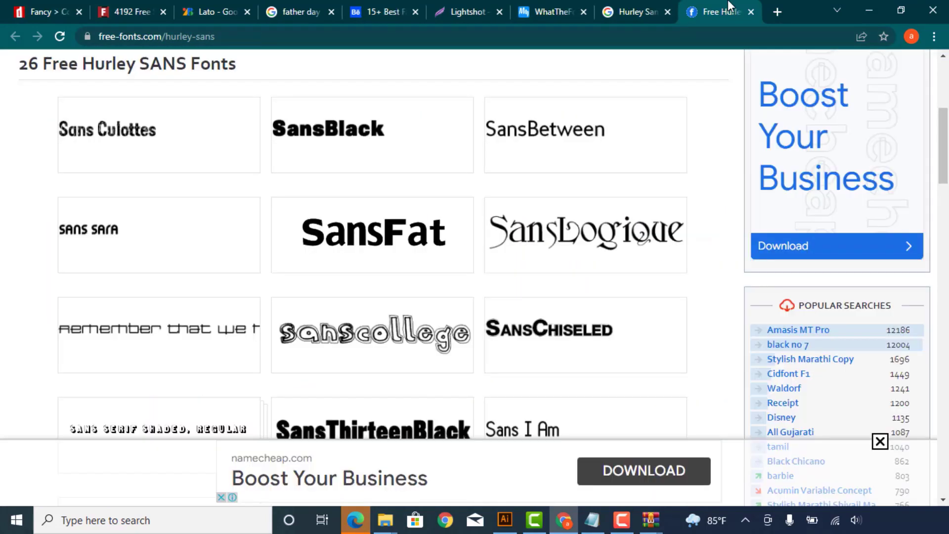
- Return to the Google results for Hurley Sans and scan through them
scroll(568, 267, "down", 1)
scroll(571, 266, "down", 3)
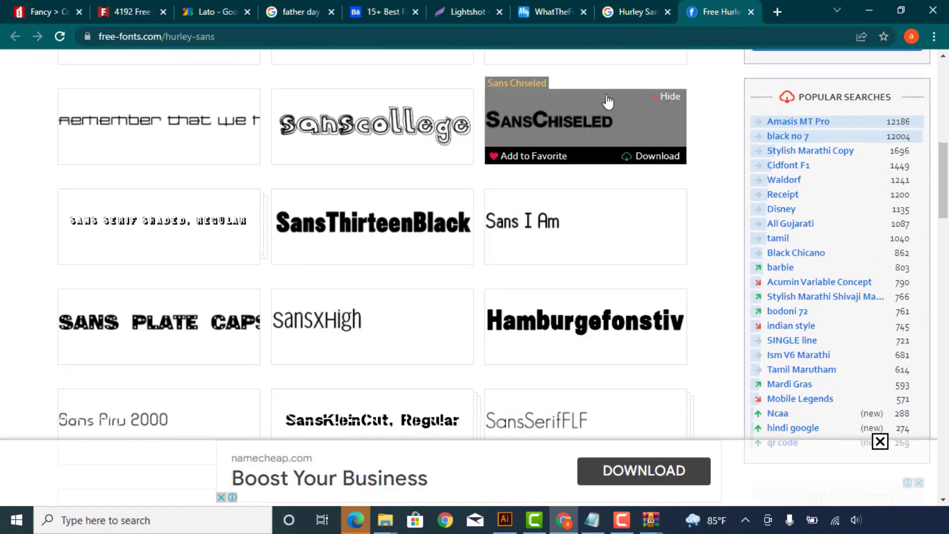
left_click(635, 12)
scroll(568, 197, "up", 5)
scroll(572, 239, "up", 5)
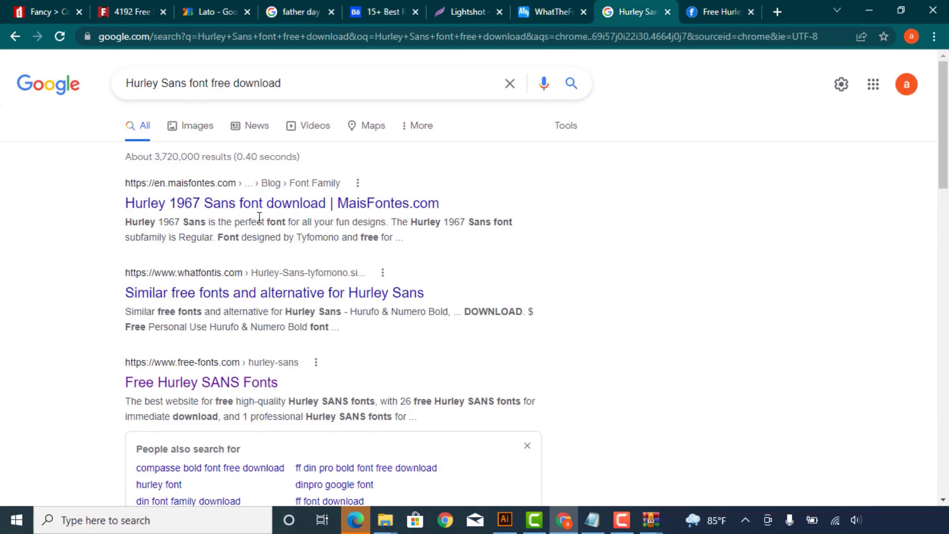
scroll(310, 236, "down", 1)
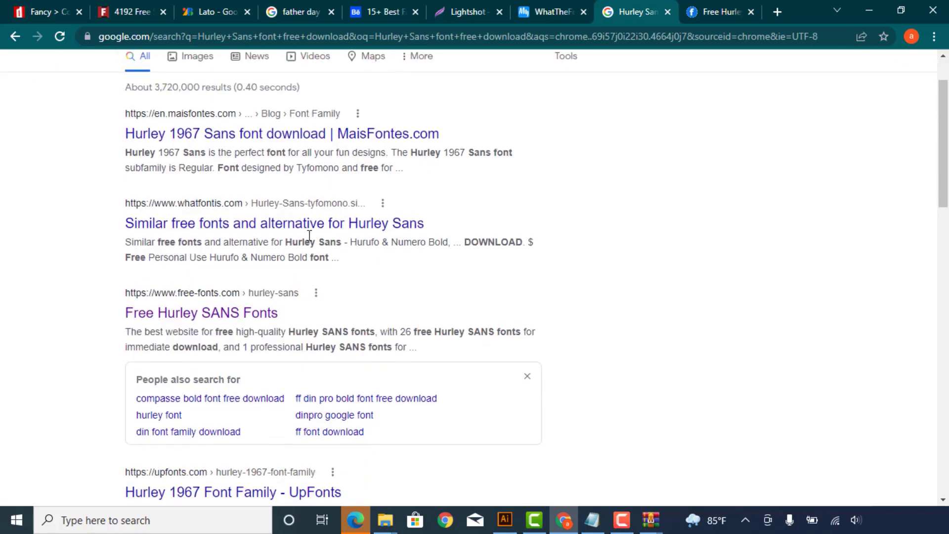
scroll(252, 171, "up", 1)
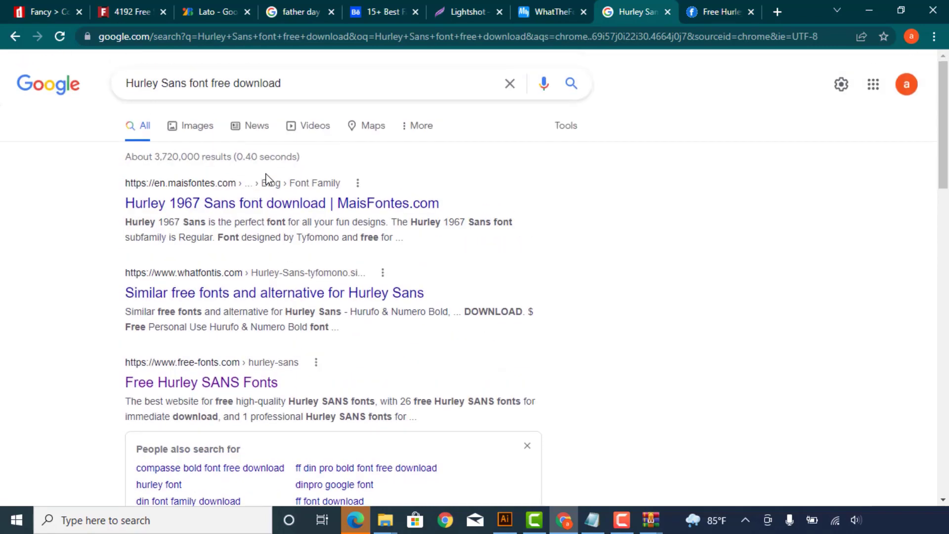
- Open the MaisFontes Hurley 1967 Sans page and scroll down to its download button
middle_click(199, 213)
key("ctrl+Tab")
left_click(719, 10)
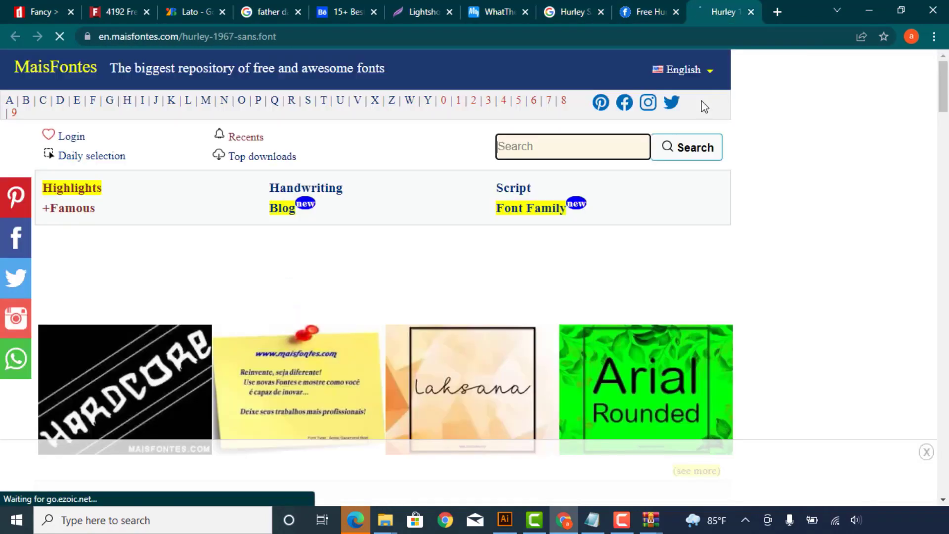
scroll(483, 234, "down", 5)
scroll(483, 233, "down", 5)
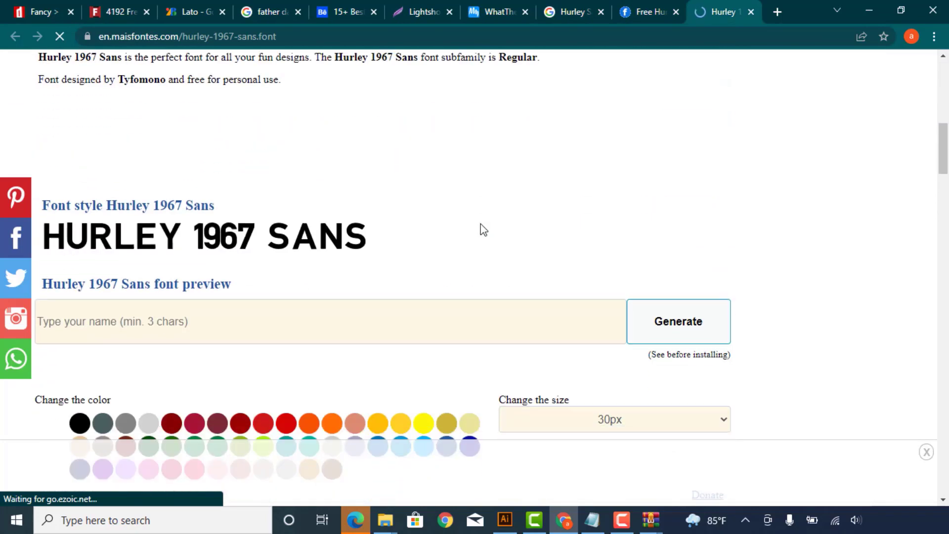
scroll(342, 162, "down", 3)
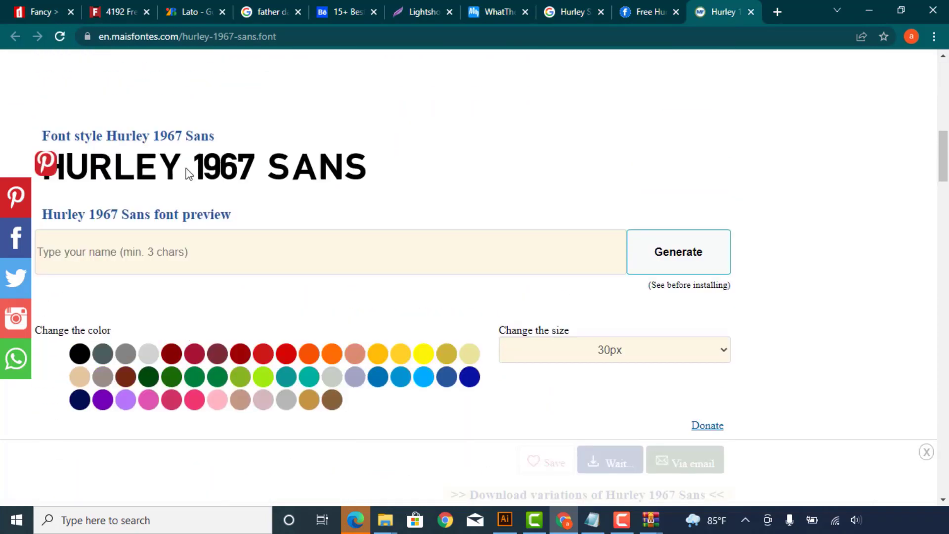
scroll(304, 201, "up", 1)
scroll(367, 258, "up", 2)
scroll(380, 257, "up", 3)
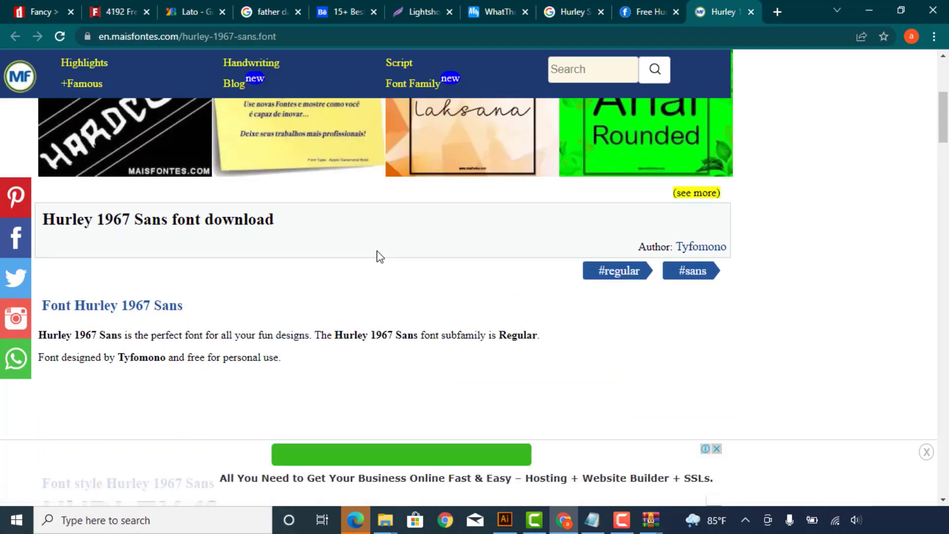
scroll(380, 257, "down", 4)
scroll(379, 256, "down", 1)
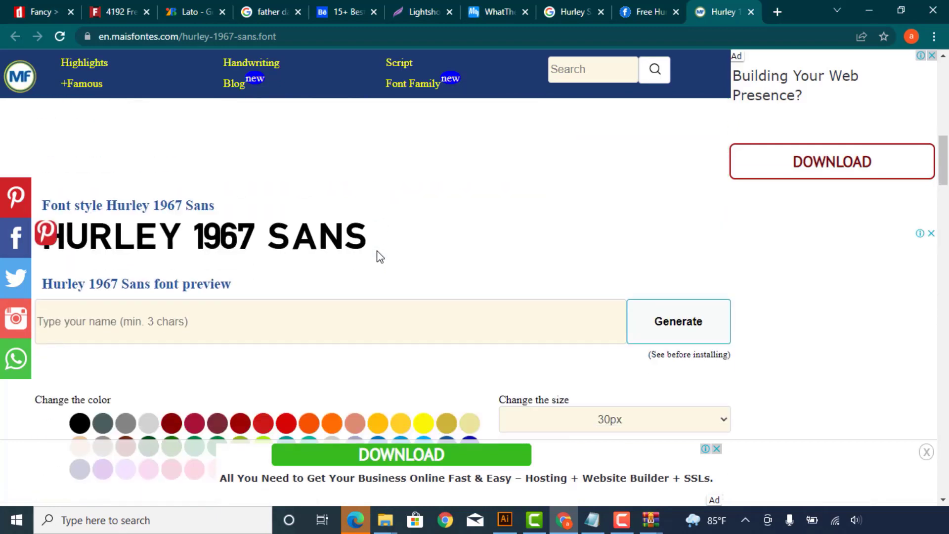
scroll(381, 255, "down", 2)
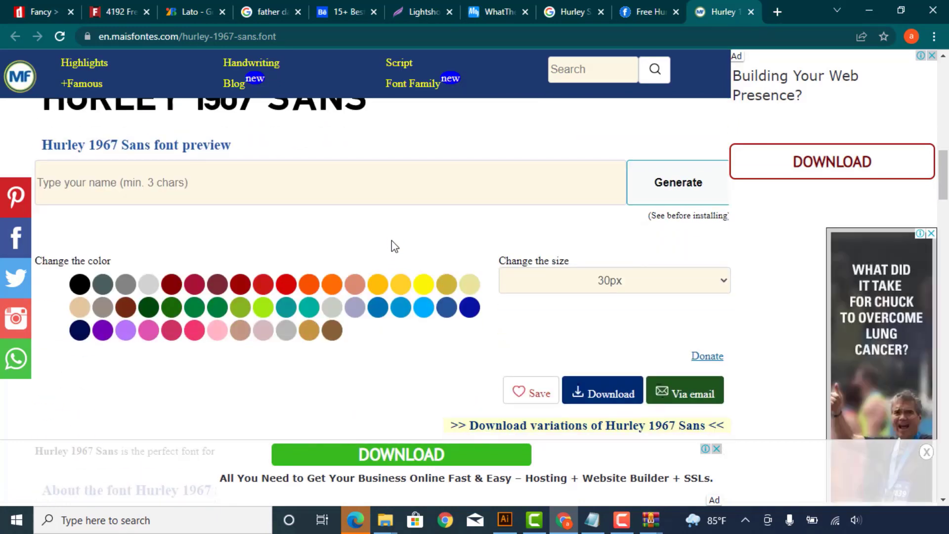
scroll(392, 240, "down", 1)
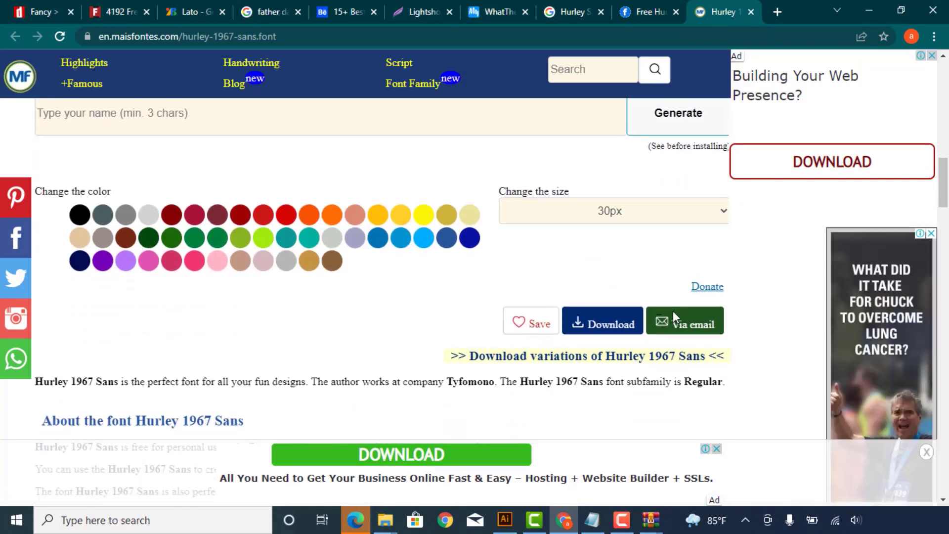
- Download the Hurley 1967 Sans zip, open its .otf in WinRAR, and install it
left_click(625, 331)
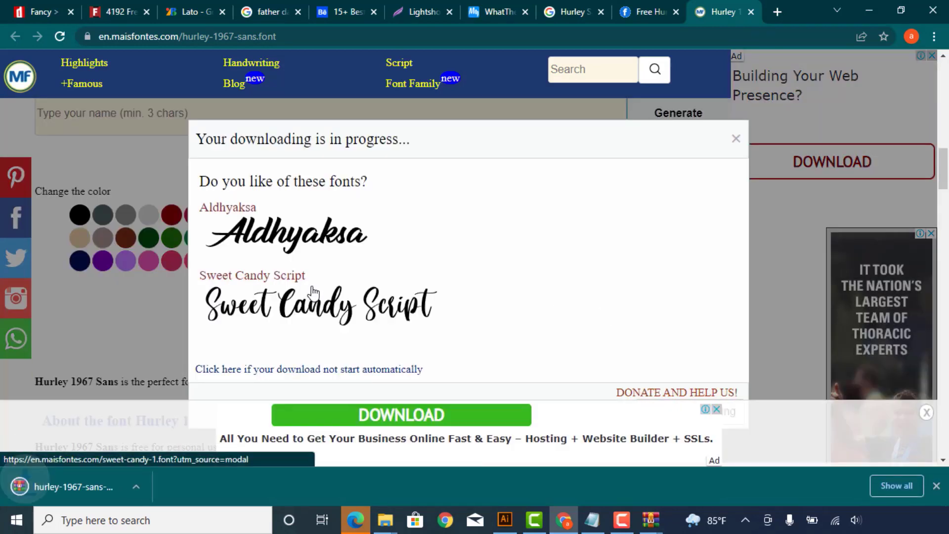
left_click(91, 488)
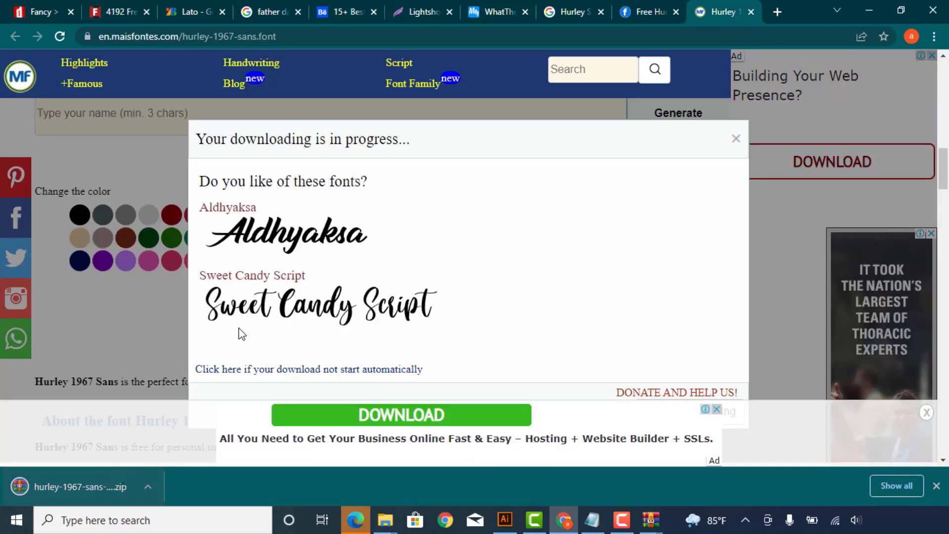
left_click(77, 489)
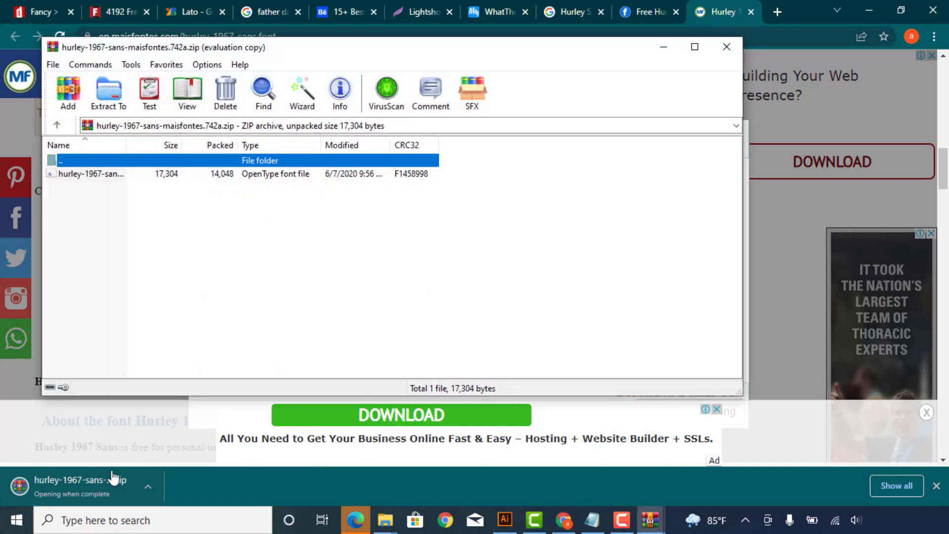
double_click(99, 174)
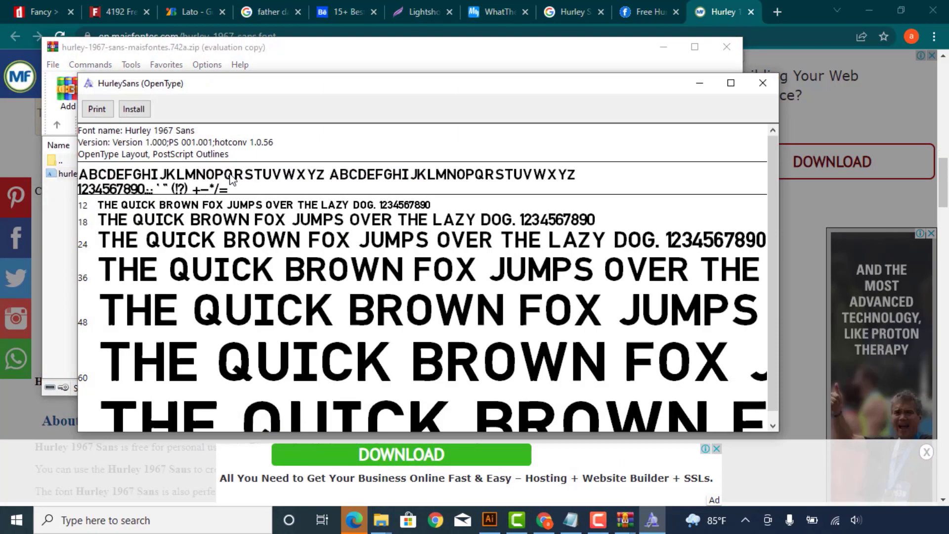
left_click(140, 110)
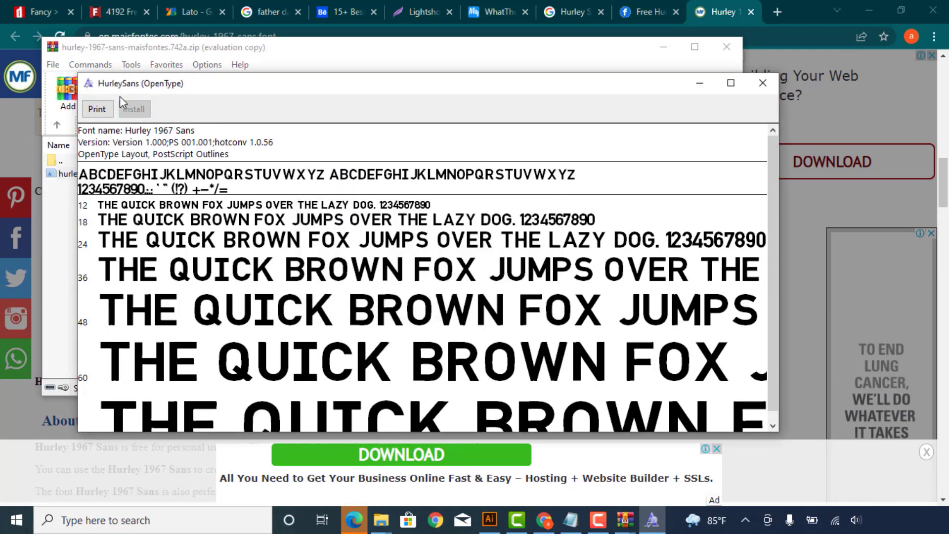
left_click(490, 519)
left_click(364, 267)
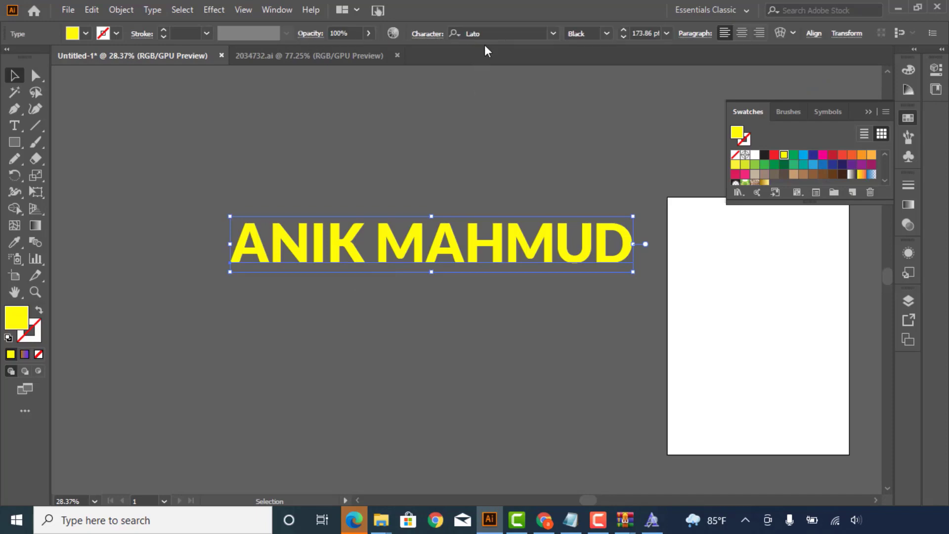
left_click(491, 33)
type("hr")
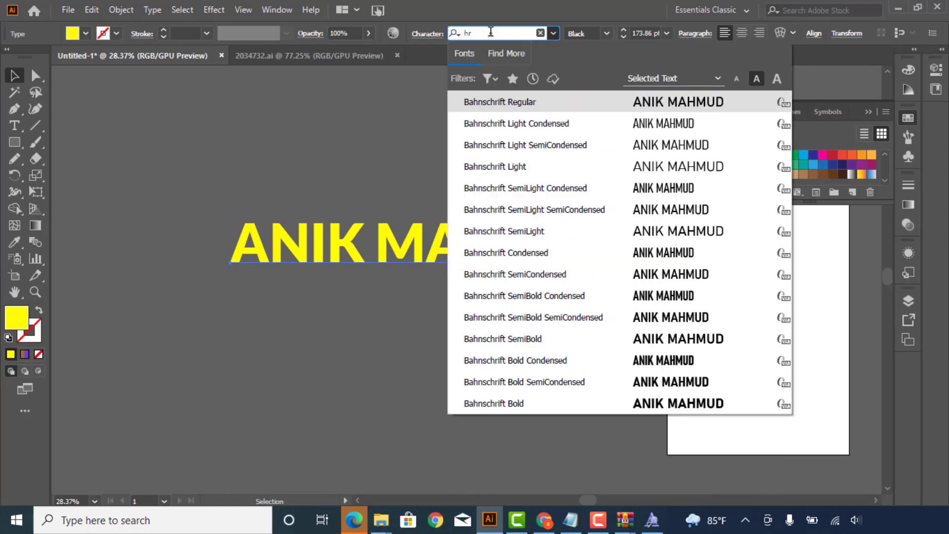
key("BackSpace")
type("url")
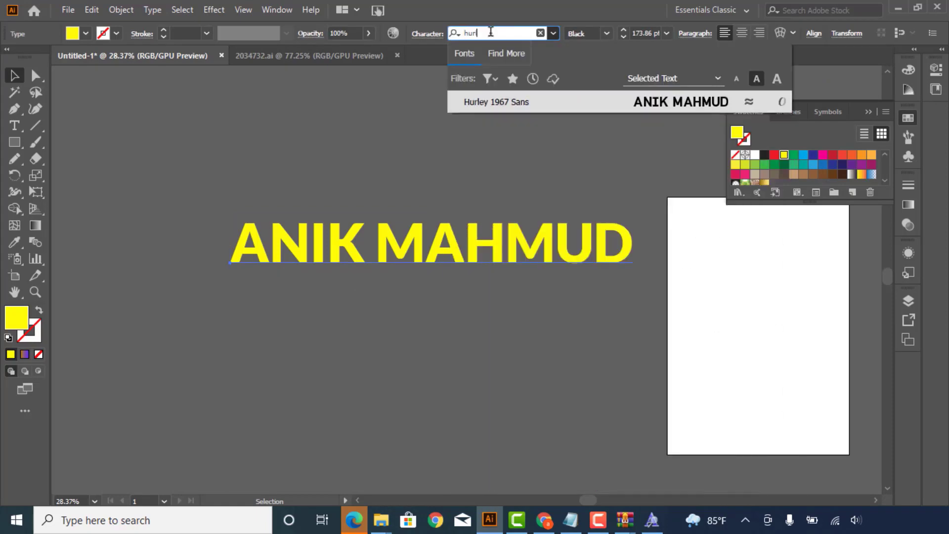
left_click(517, 102)
scroll(491, 303, "up", 2)
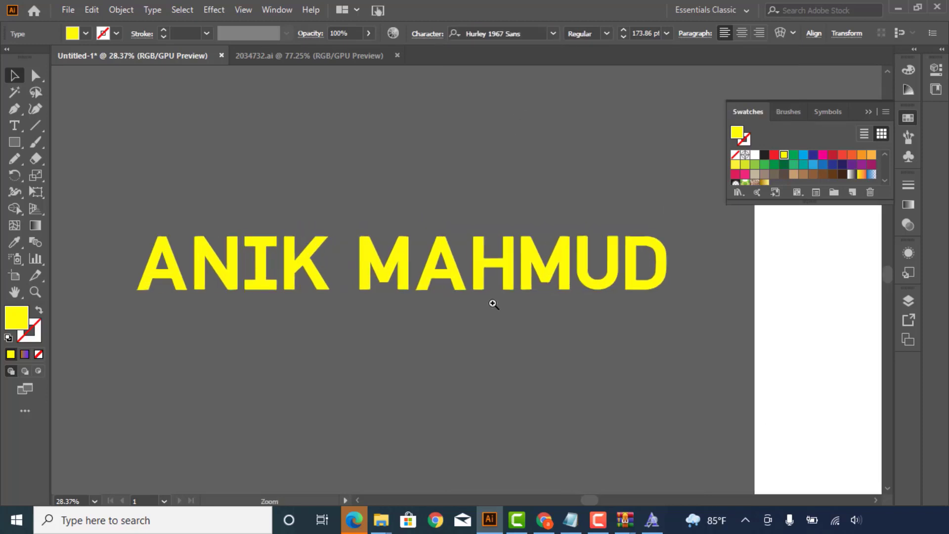
scroll(485, 308, "down", 2)
left_click(153, 10)
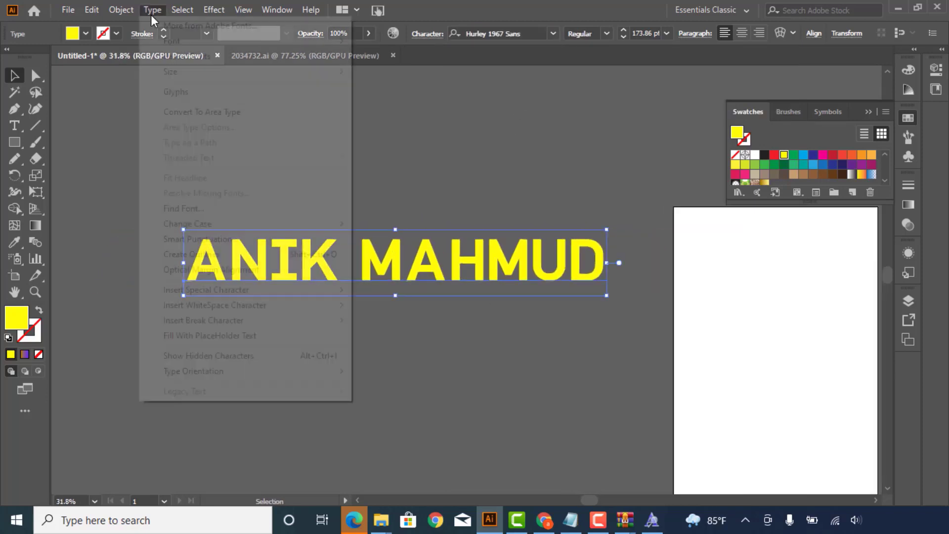
mouse_move(186, 223)
left_click(418, 241)
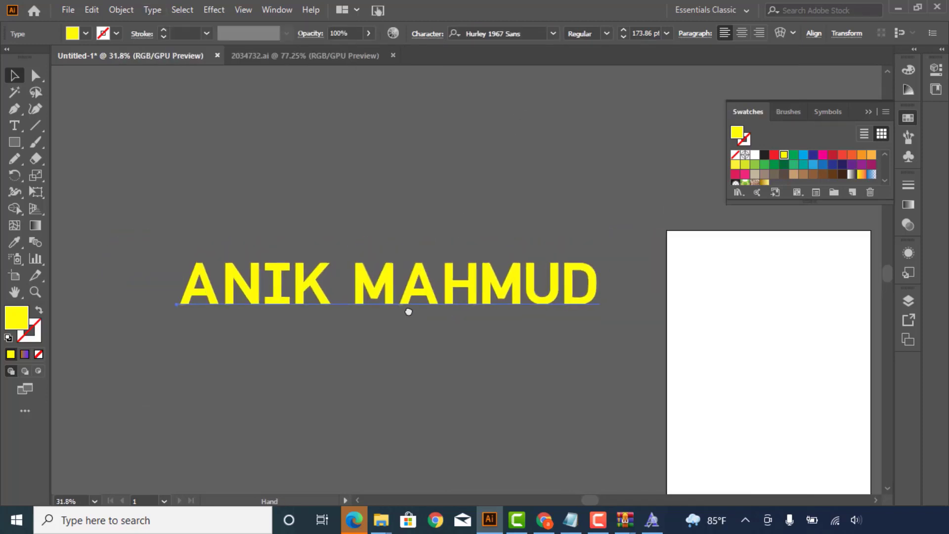
scroll(435, 318, "up", 2)
scroll(435, 318, "down", 1)
left_click(445, 292)
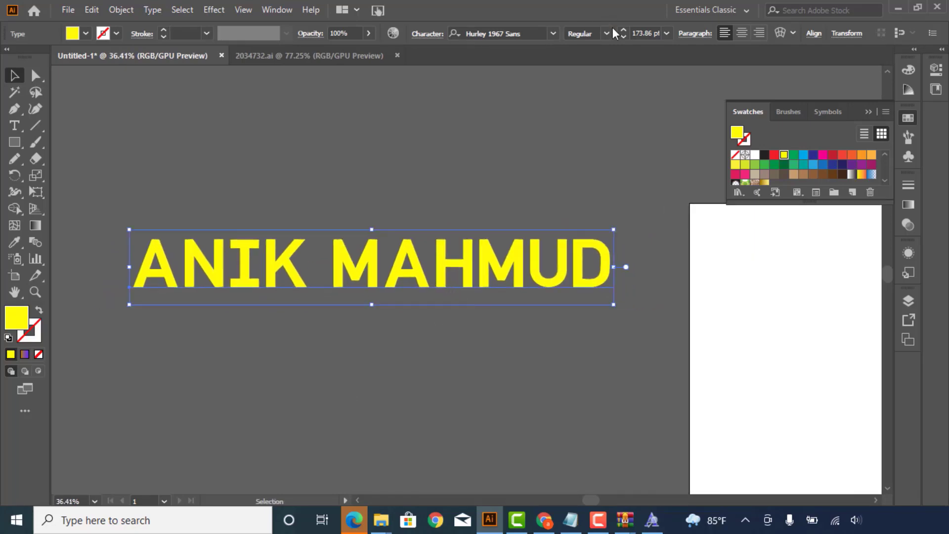
mouse_move(624, 520)
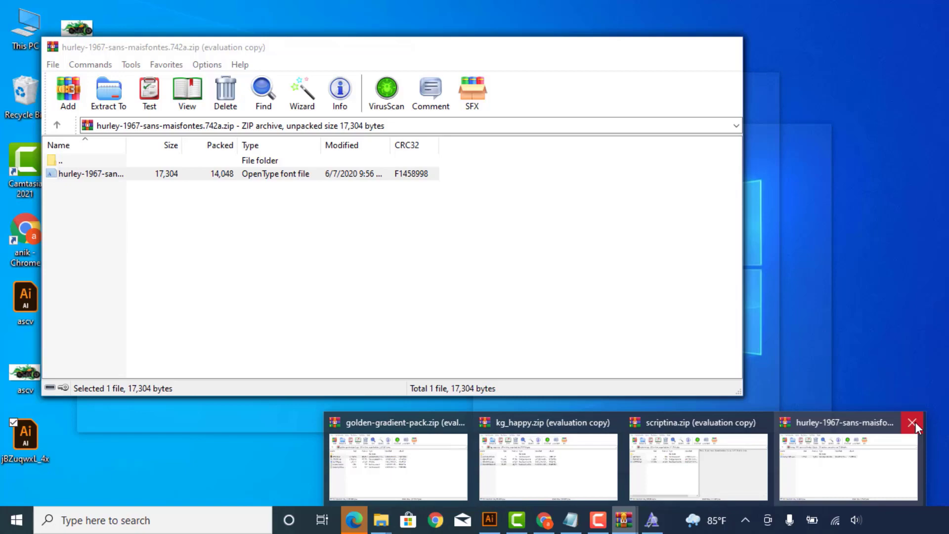
- Close the hurley, scriptina, kg_happy and golden-gradient-pack WinRAR windows and return to Chrome
left_click(911, 422)
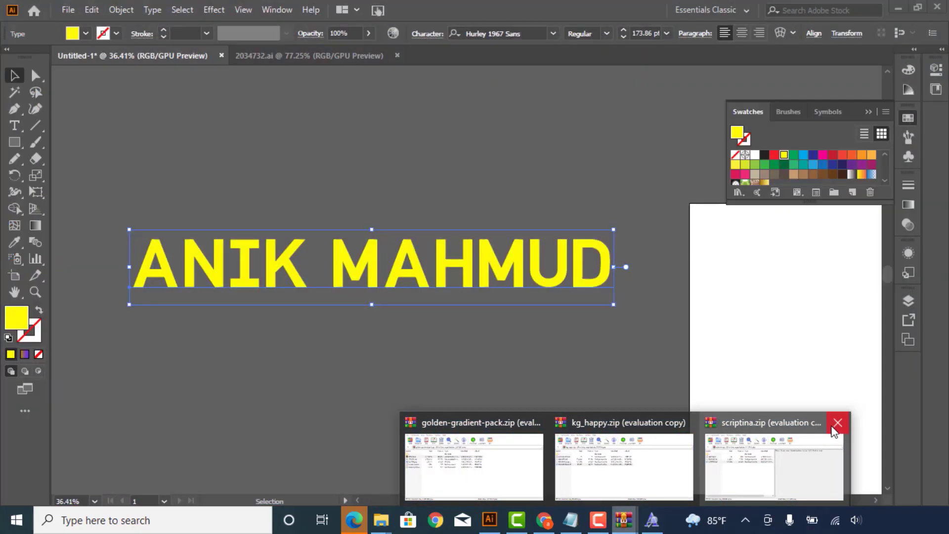
left_click(837, 422)
left_click(764, 422)
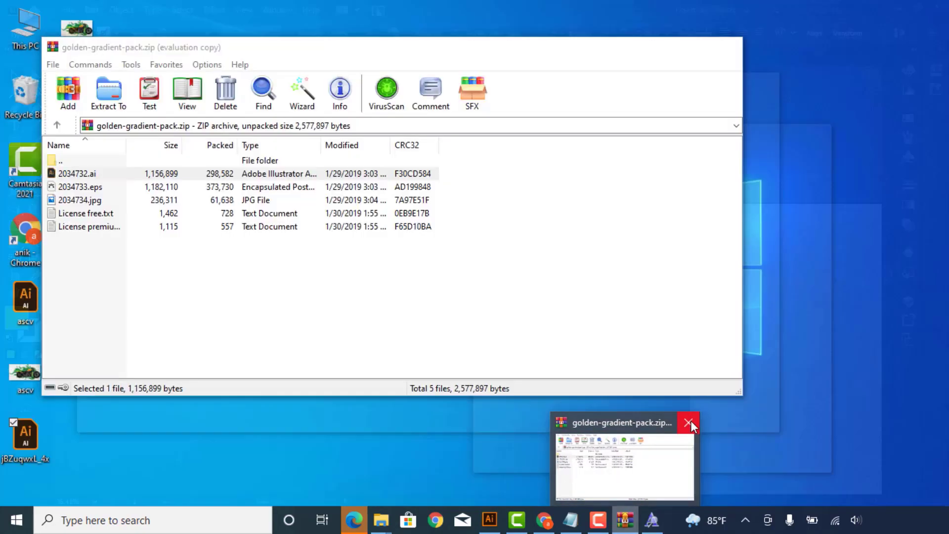
left_click(689, 422)
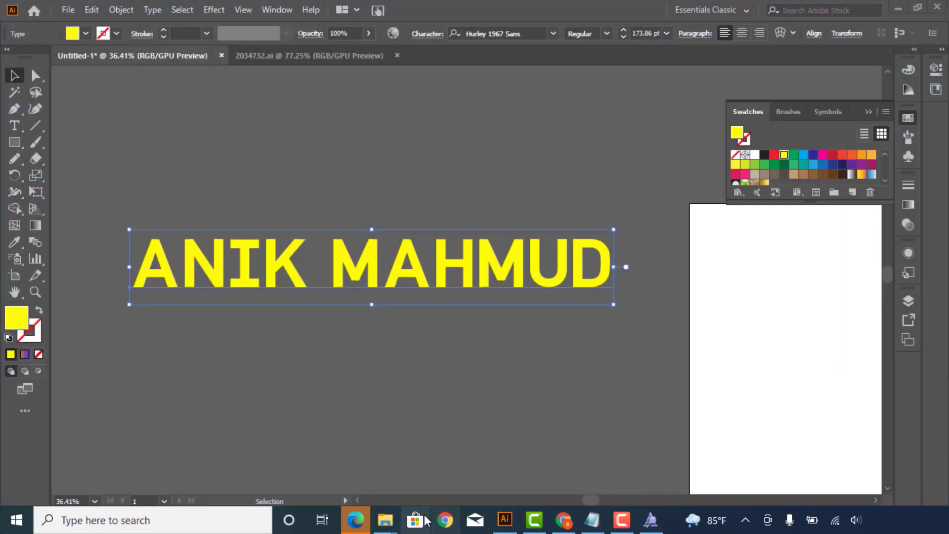
left_click(566, 521)
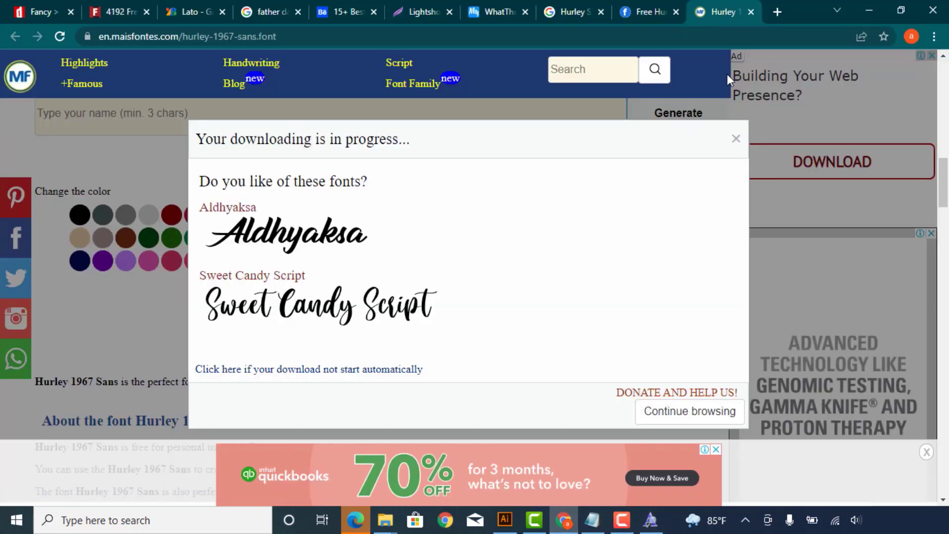
- Close the MaisFontes and free-fonts tabs, then scroll WhatTheFont's matches down to FF DIN Pro Bold and Metsys Bold
left_click(748, 11)
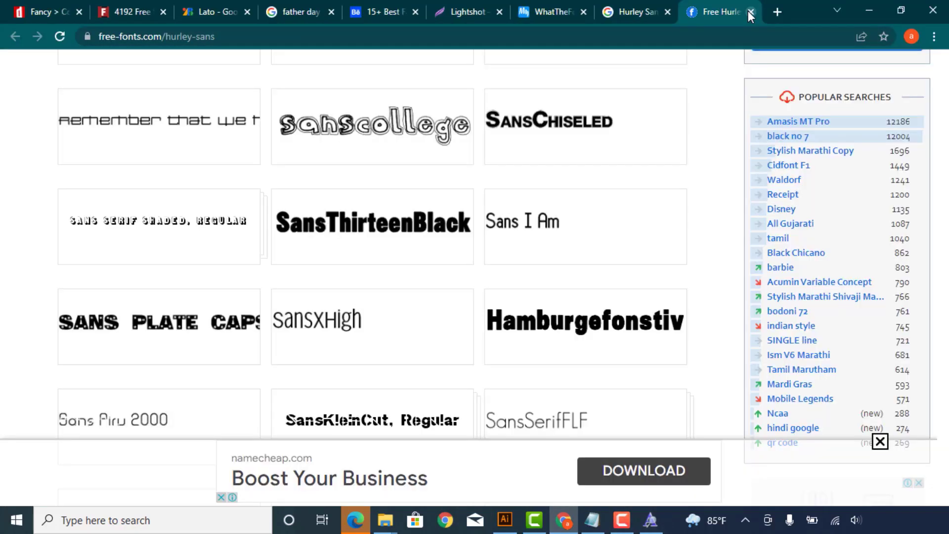
left_click(748, 11)
scroll(544, 360, "down", 3)
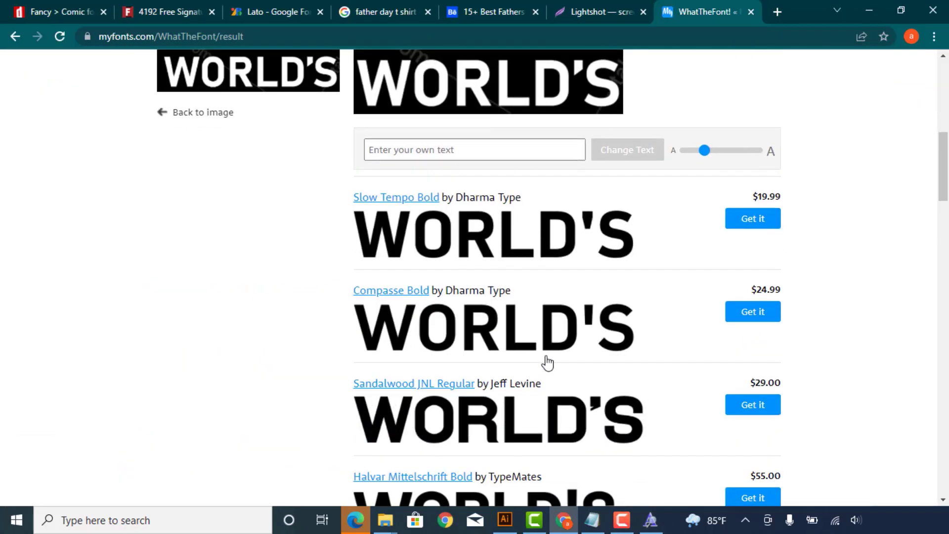
scroll(512, 298, "up", 2)
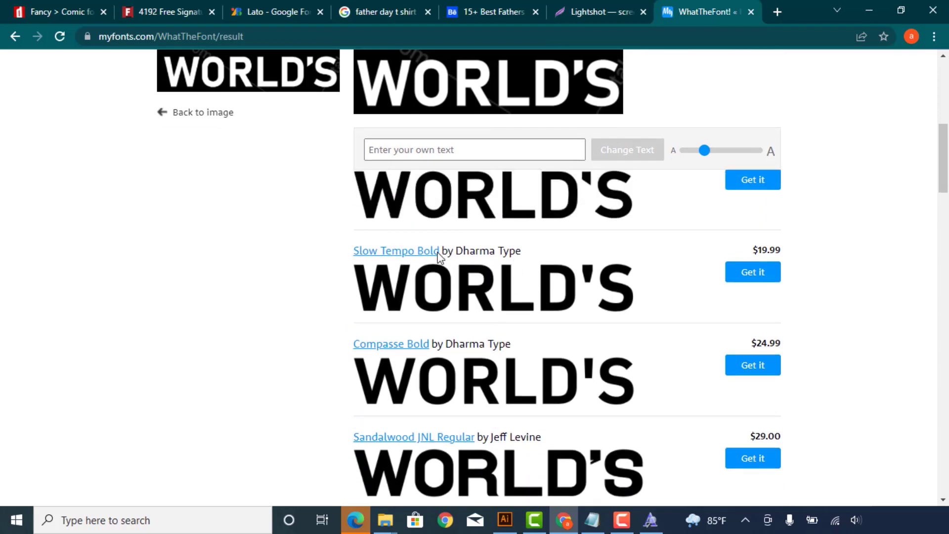
scroll(564, 371, "down", 1)
scroll(563, 371, "down", 1)
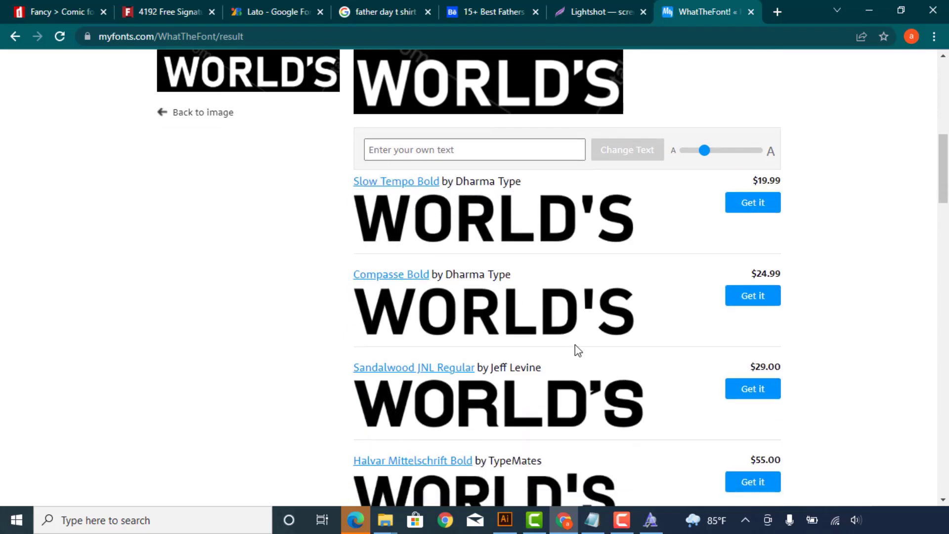
scroll(569, 332, "down", 3)
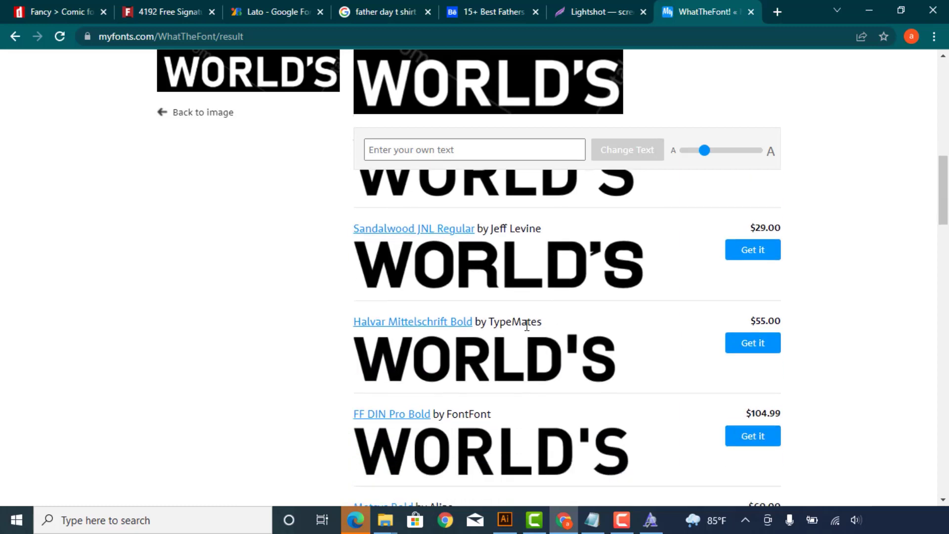
scroll(459, 326, "down", 1)
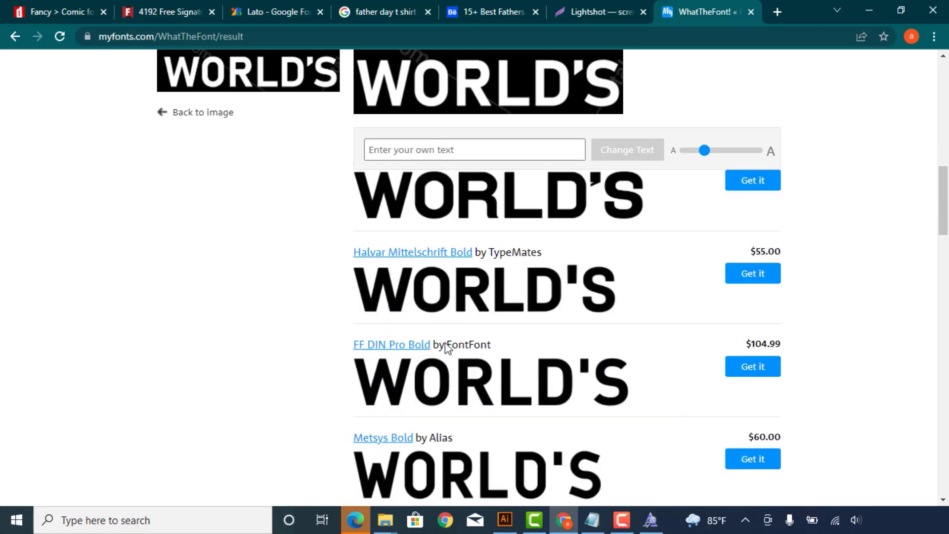